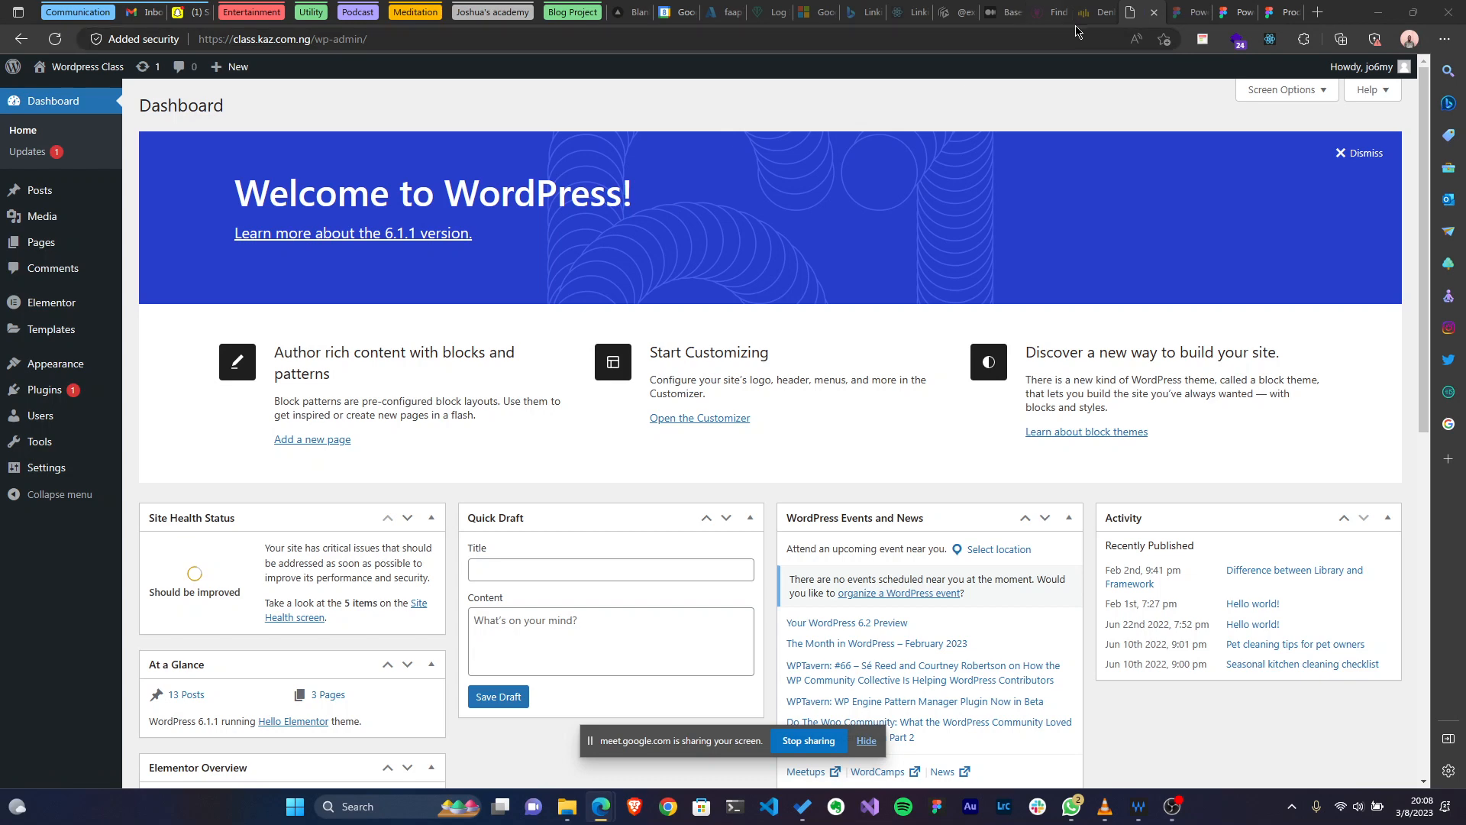
Close the Powerpoint Website and Power point questions Figma files in the browser.
left_click(1203, 7)
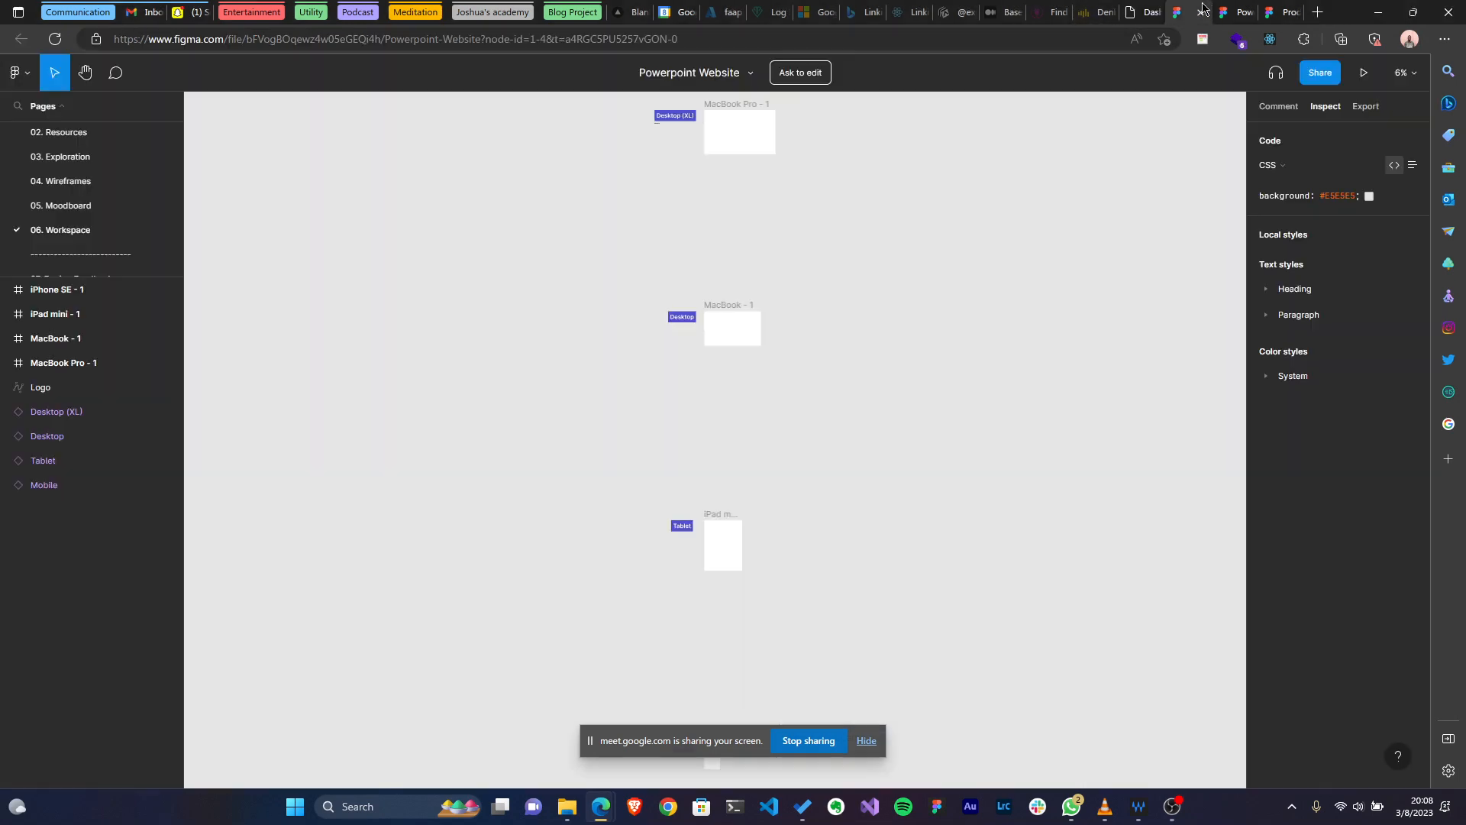
left_click(1202, 13)
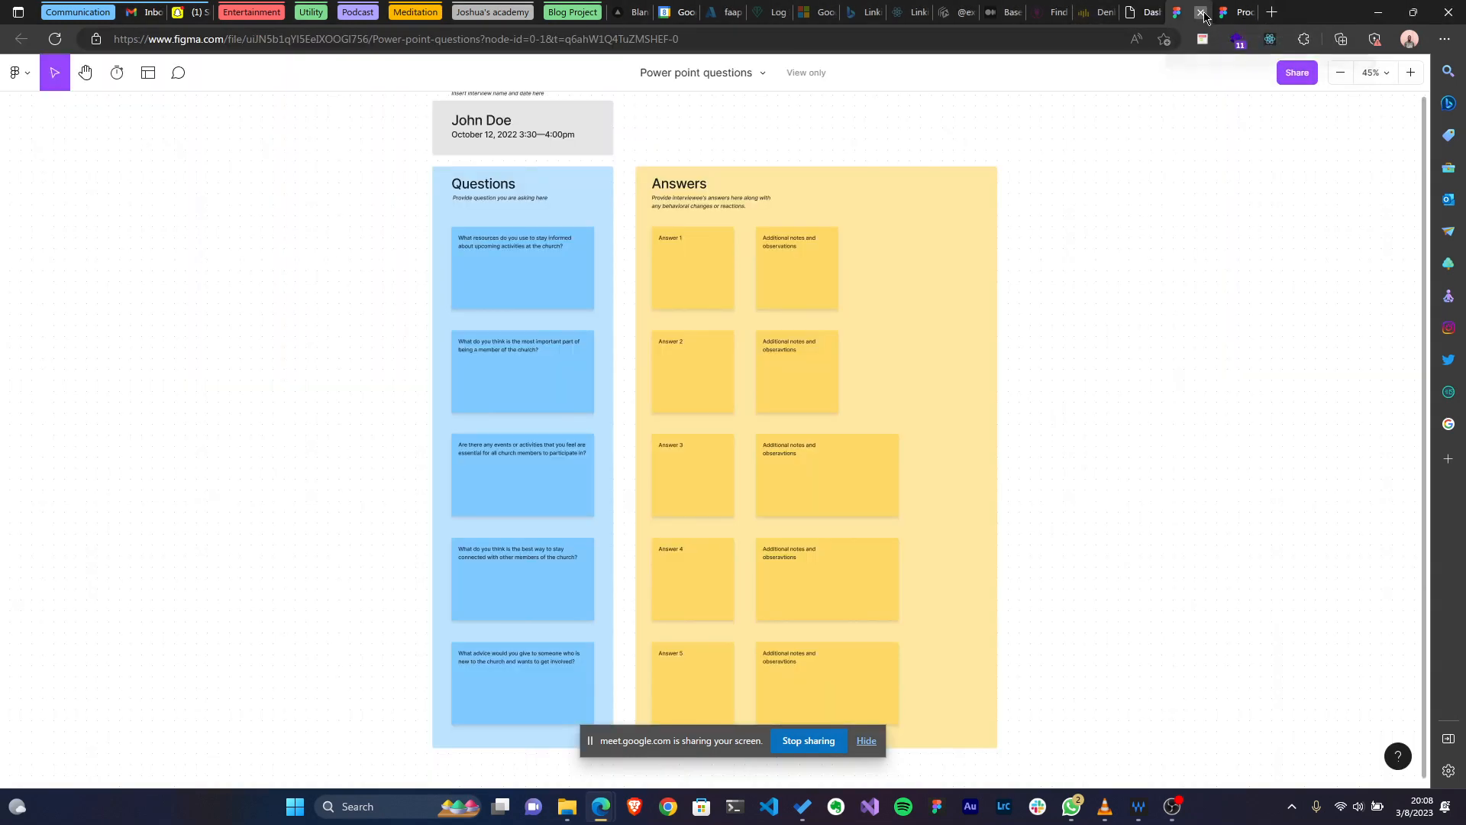
left_click(1202, 13)
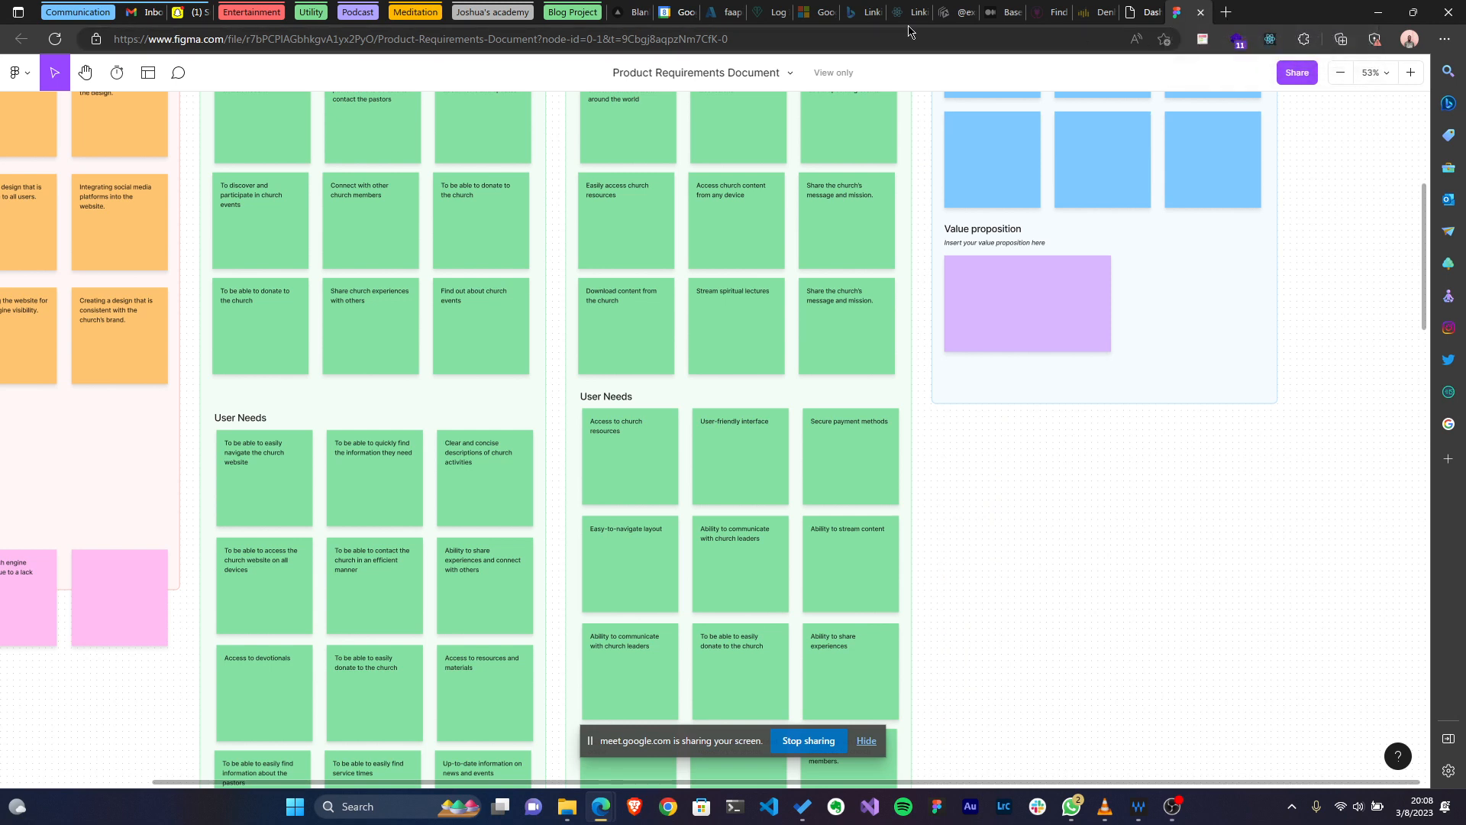
Search the web for woocommerce.
left_click(883, 40)
type("wooc")
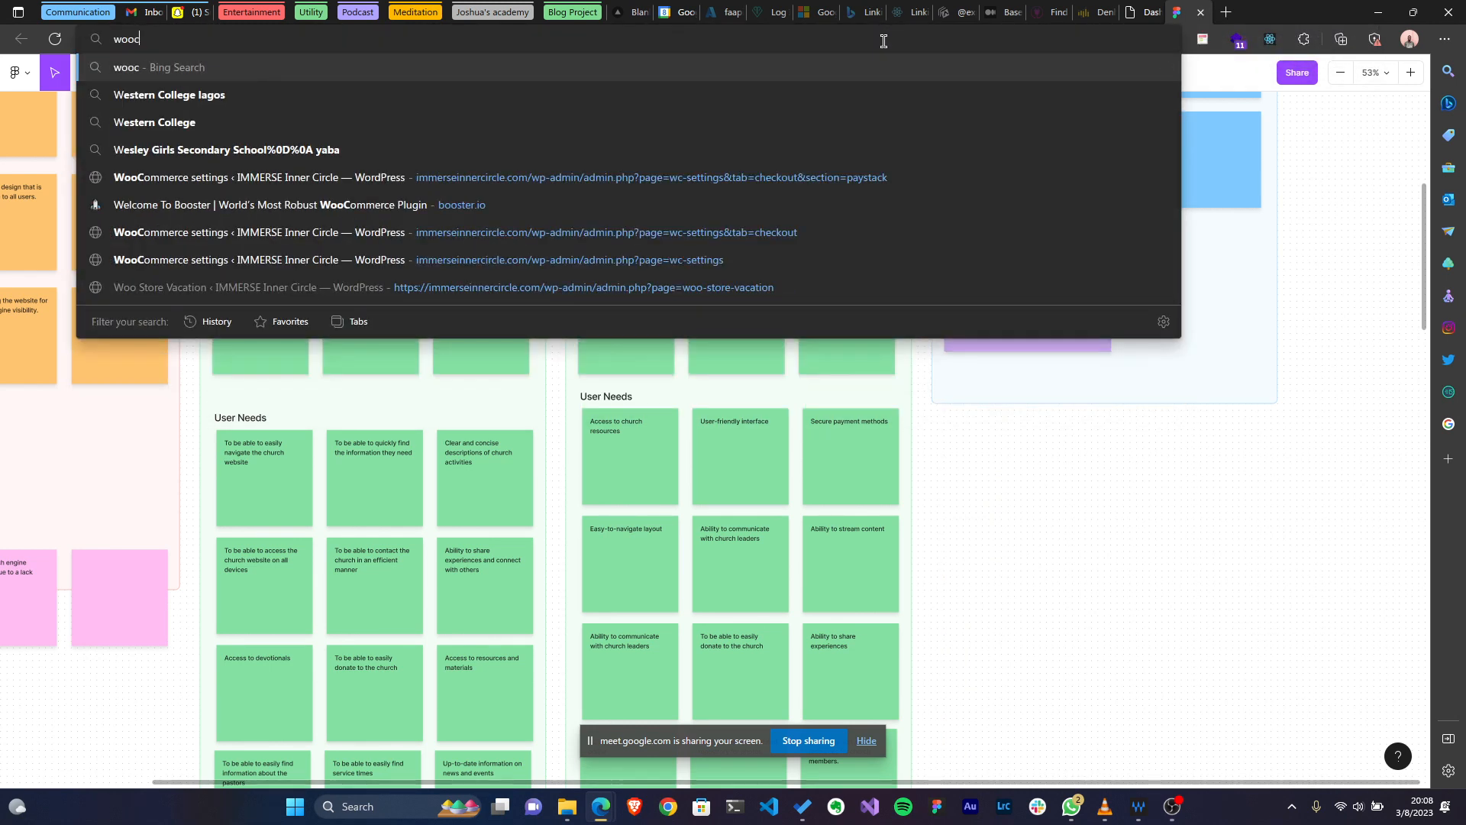
type("ommerce")
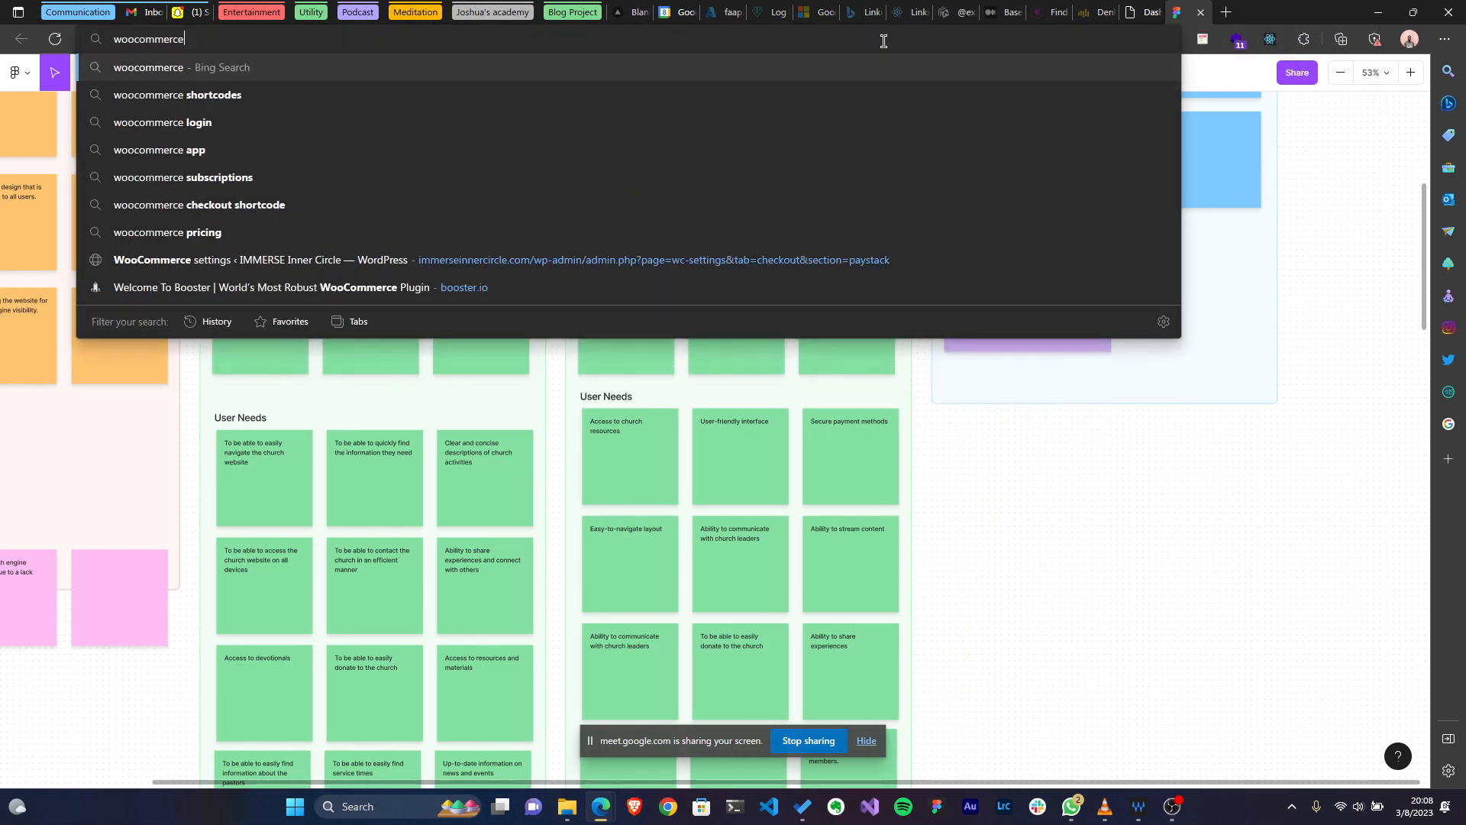
key("Return")
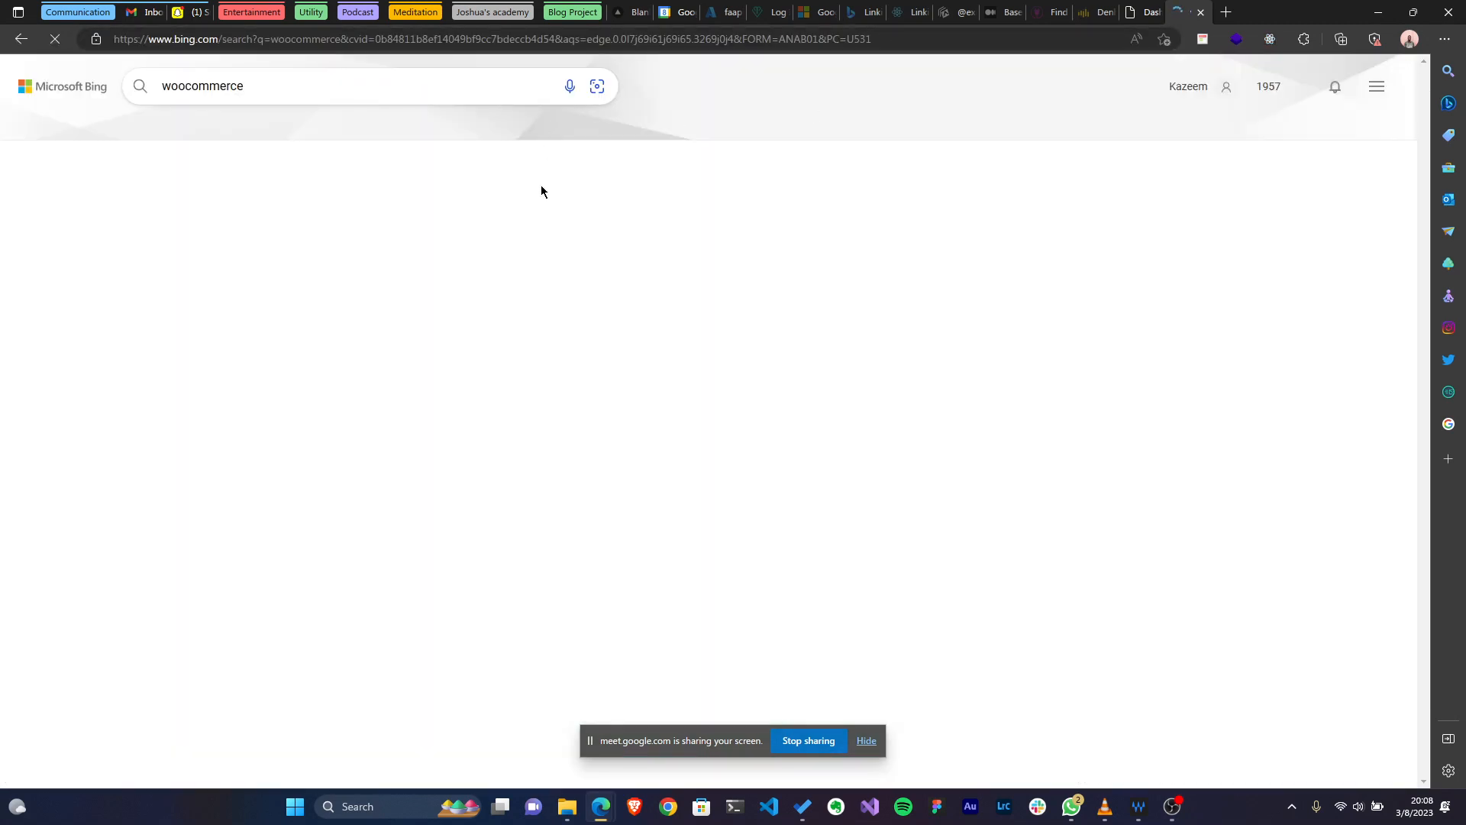
Open the official WooCommerce site from the results in its own tab and close the search results.
left_click(405, 243)
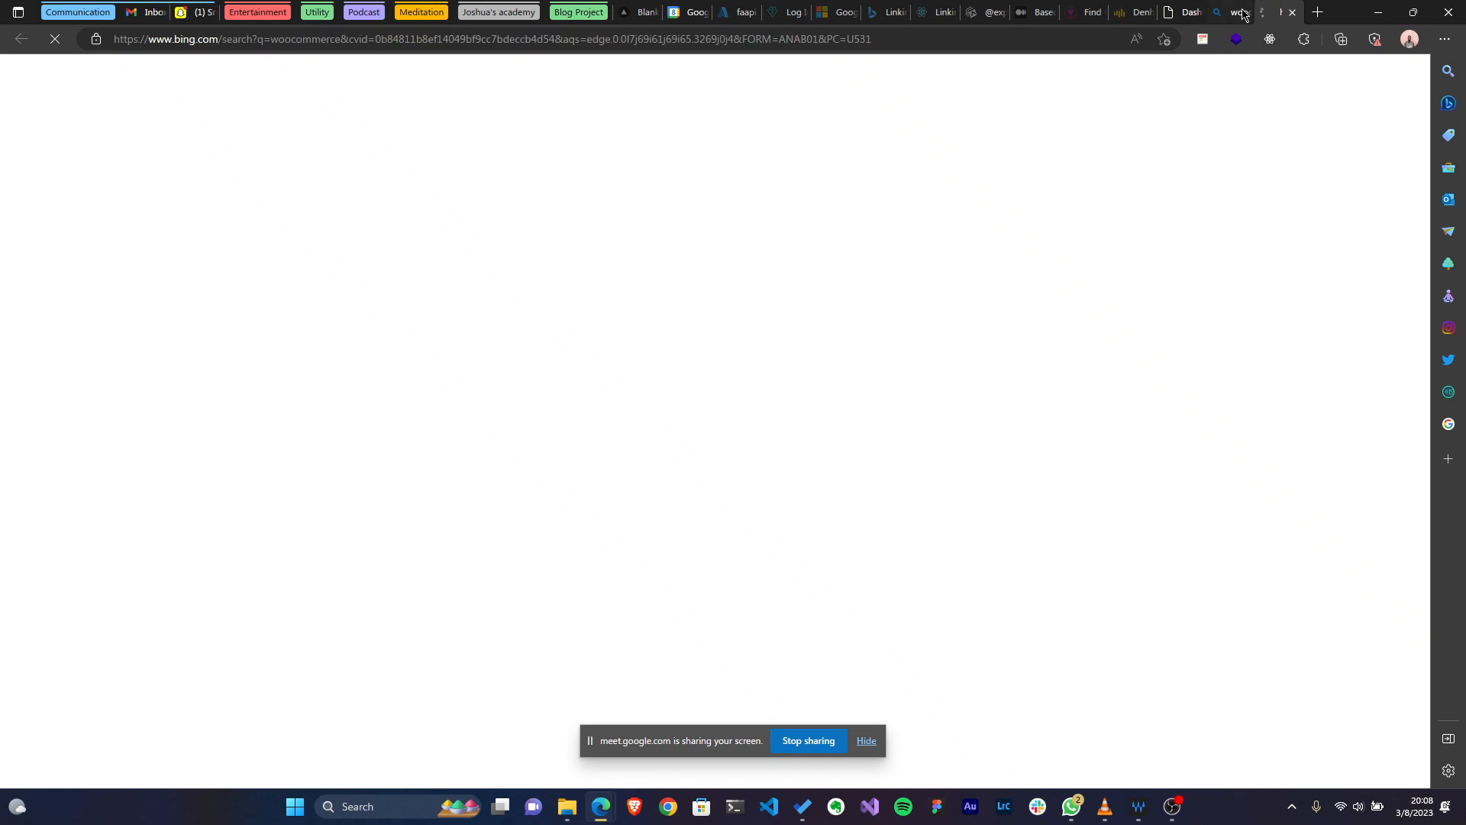
left_click(1237, 13)
left_click(1243, 13)
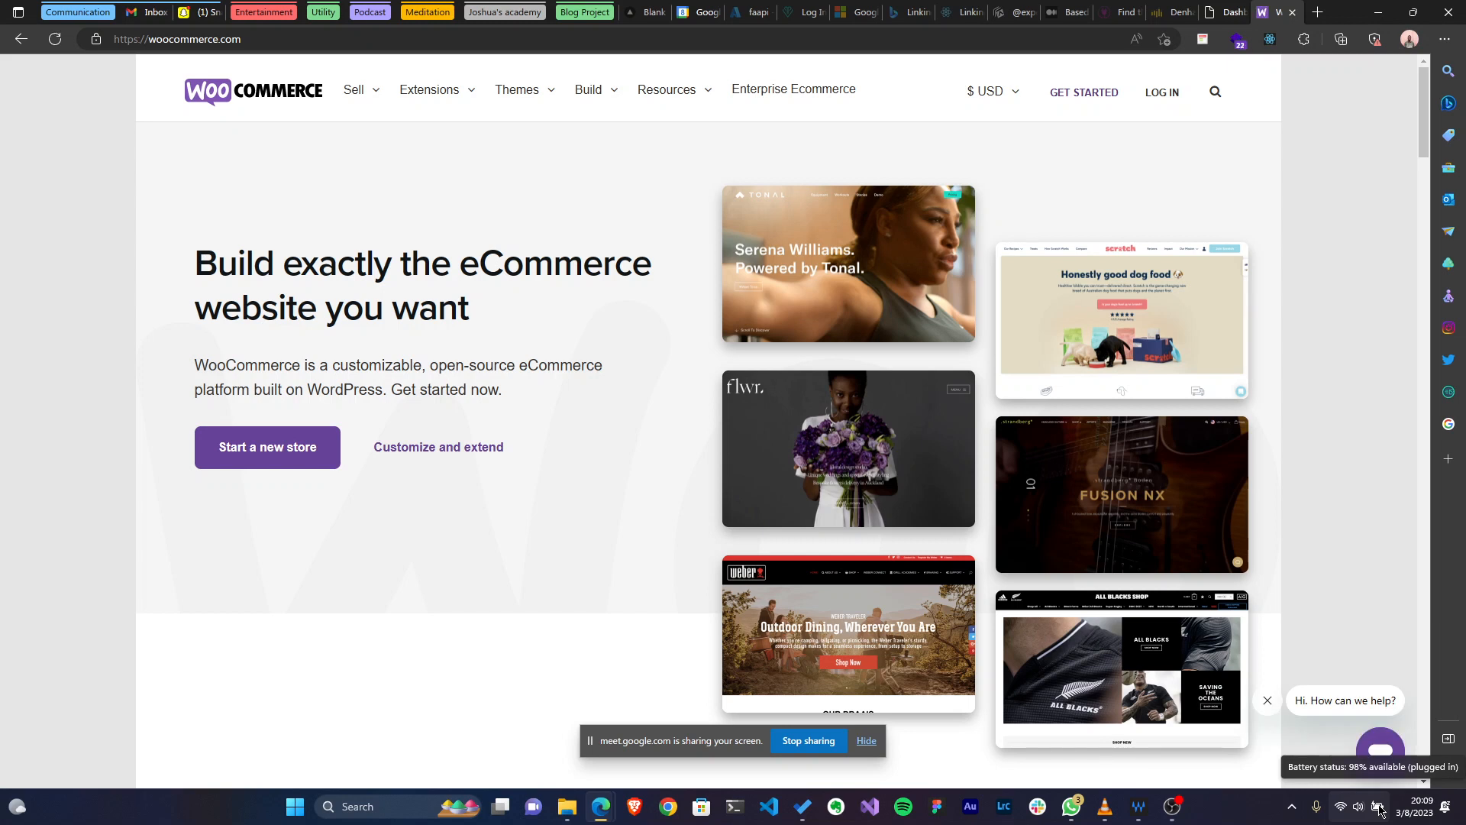
left_click(1071, 806)
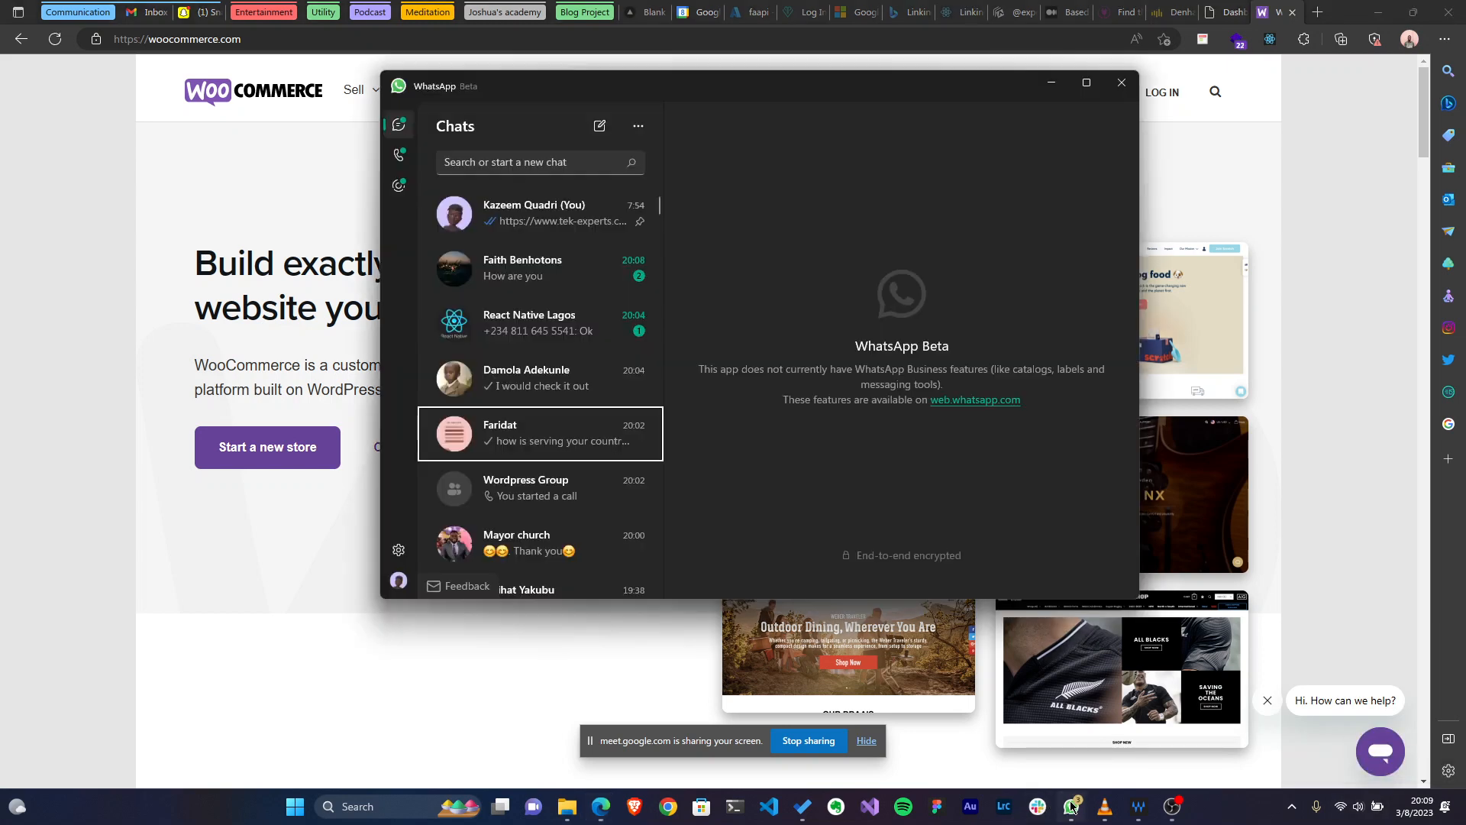
left_click(1071, 806)
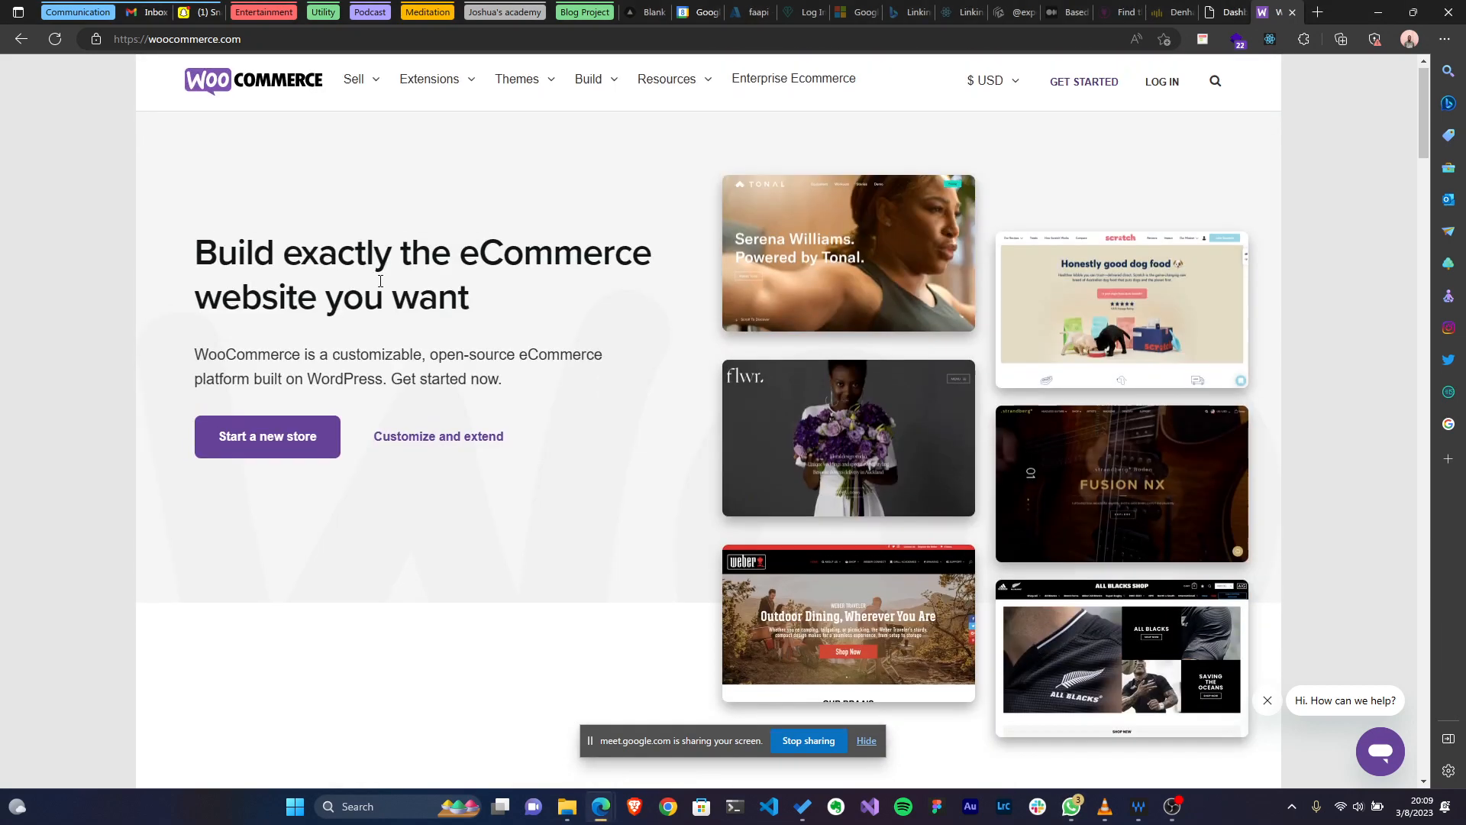
Review the WooCommerce homepage, from the headline through the extension, mobile app, enterprise and community sections.
left_click_drag(193, 275, 523, 308)
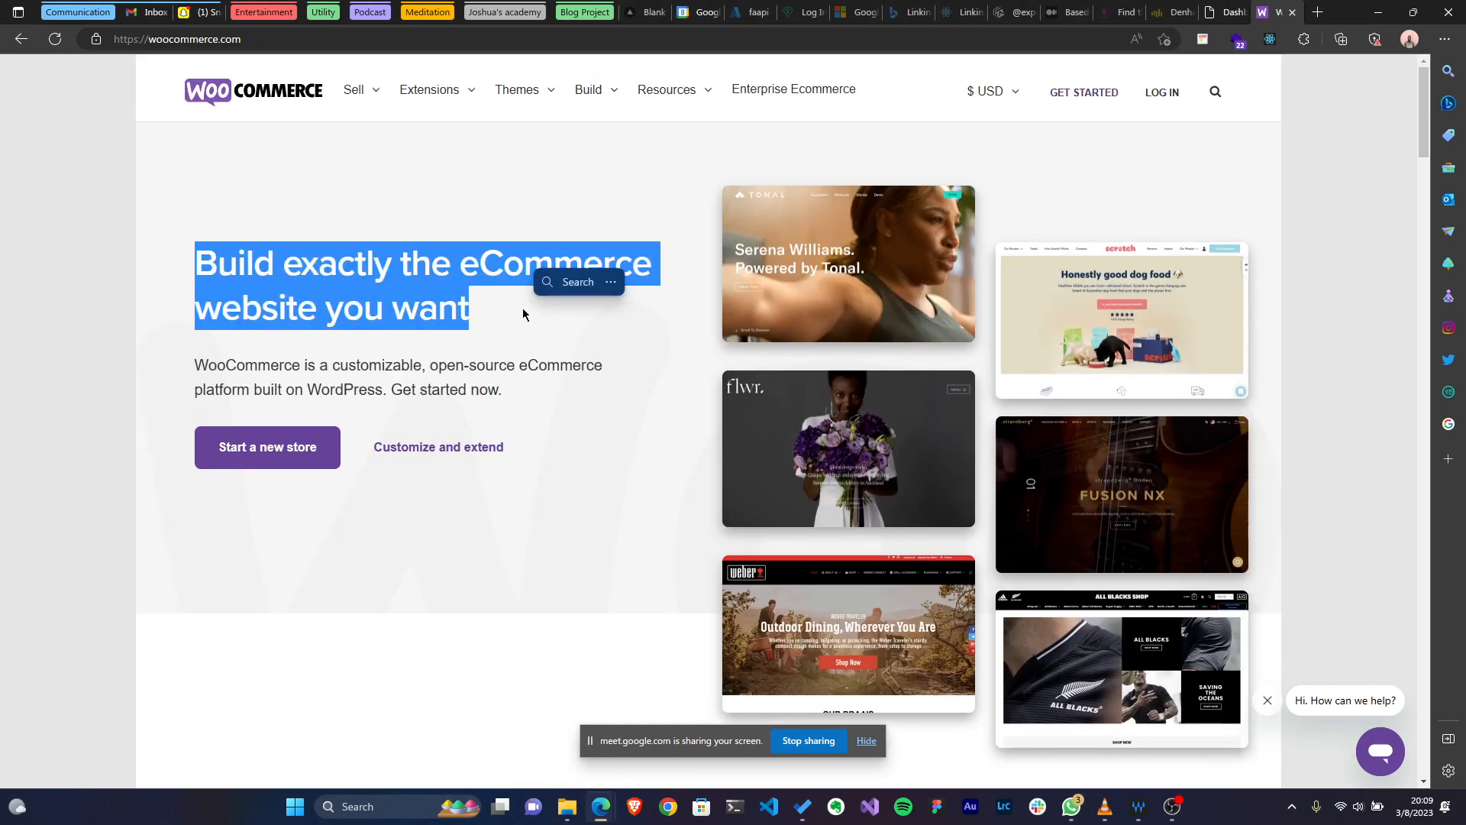
left_click(283, 425)
scroll(441, 347, "down", 4)
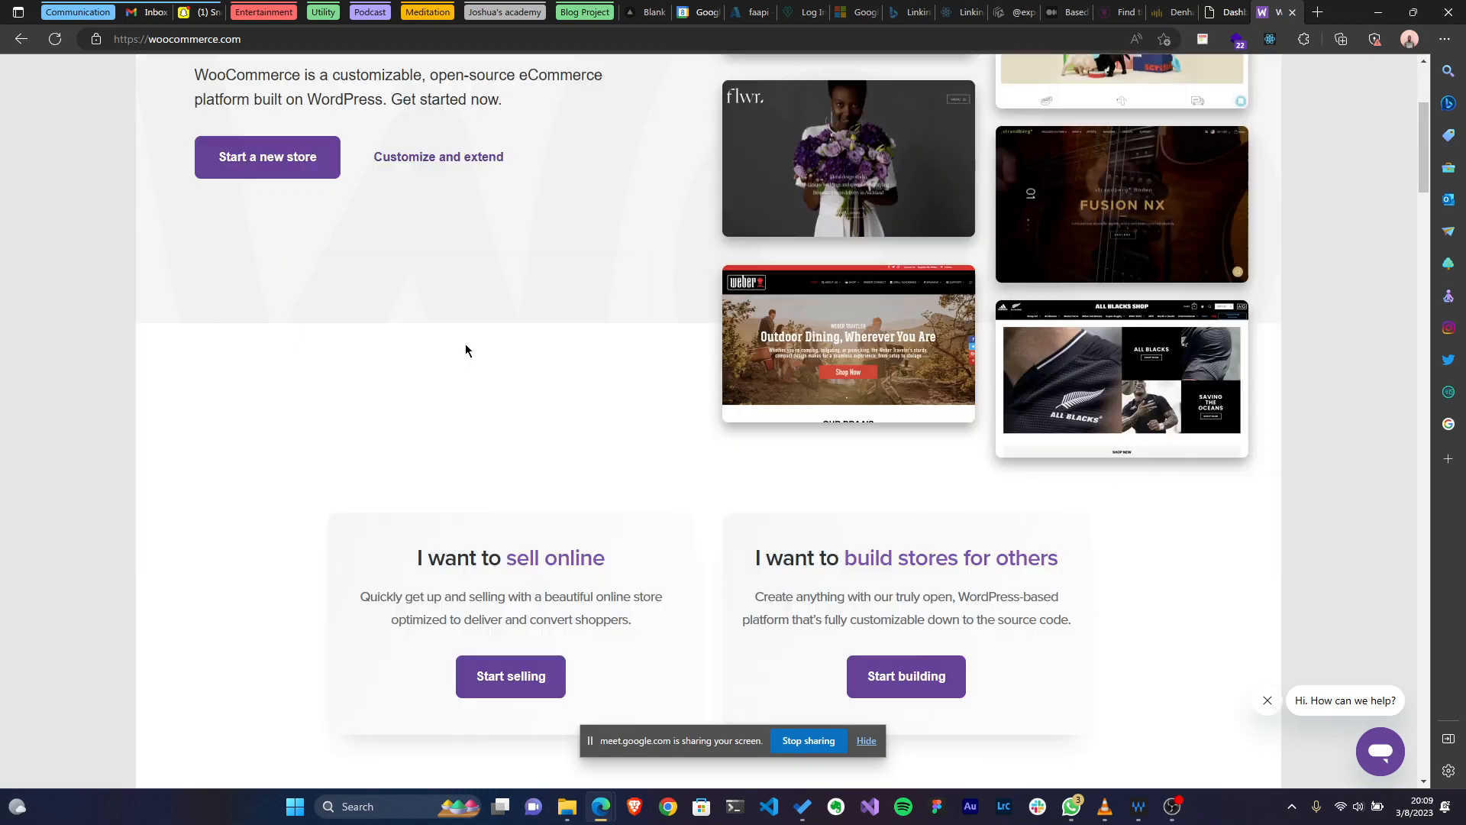
scroll(466, 348, "down", 13)
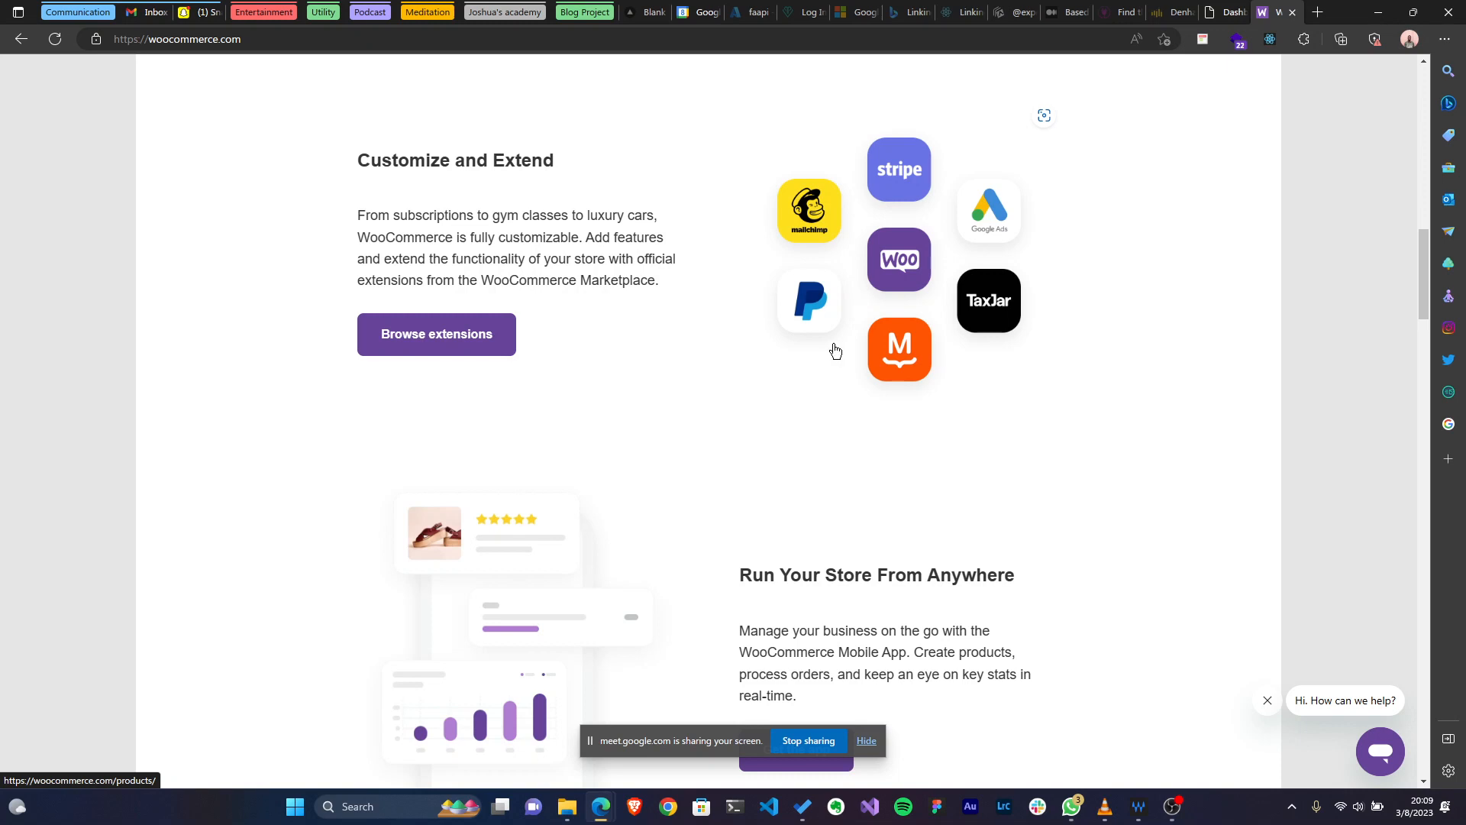
scroll(835, 353, "down", 4)
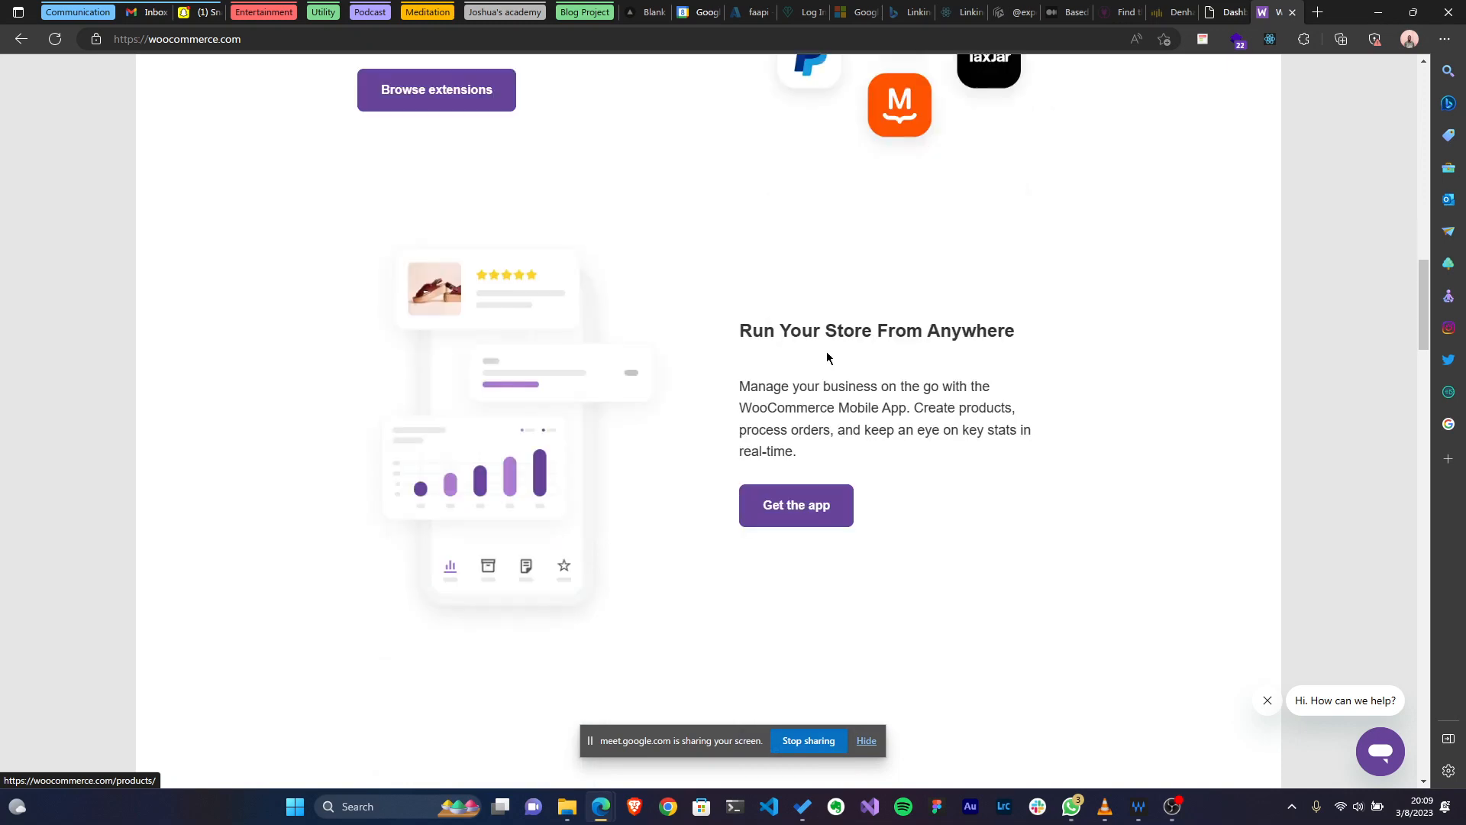
scroll(844, 349, "down", 20)
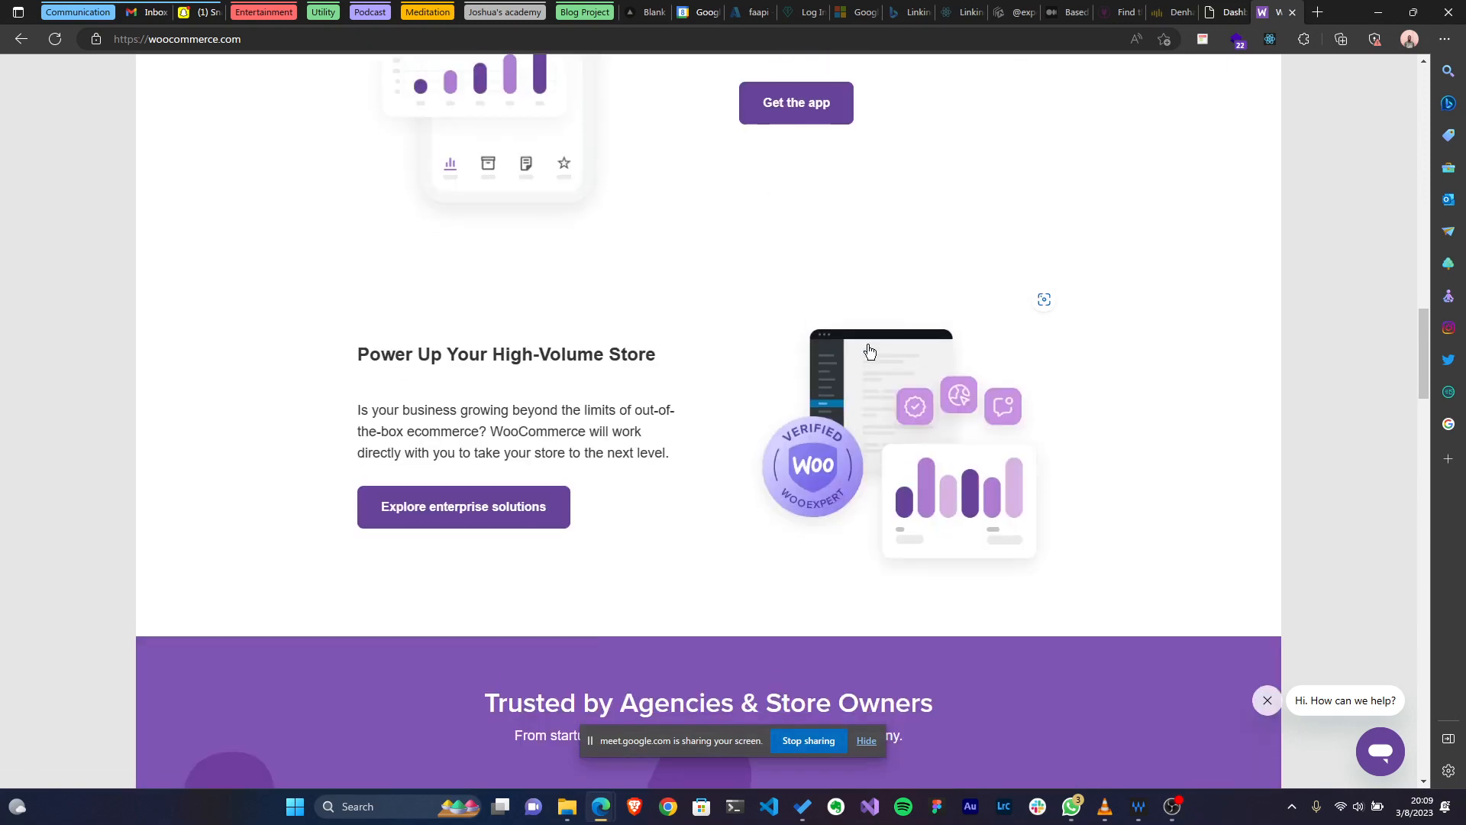
scroll(868, 349, "down", 15)
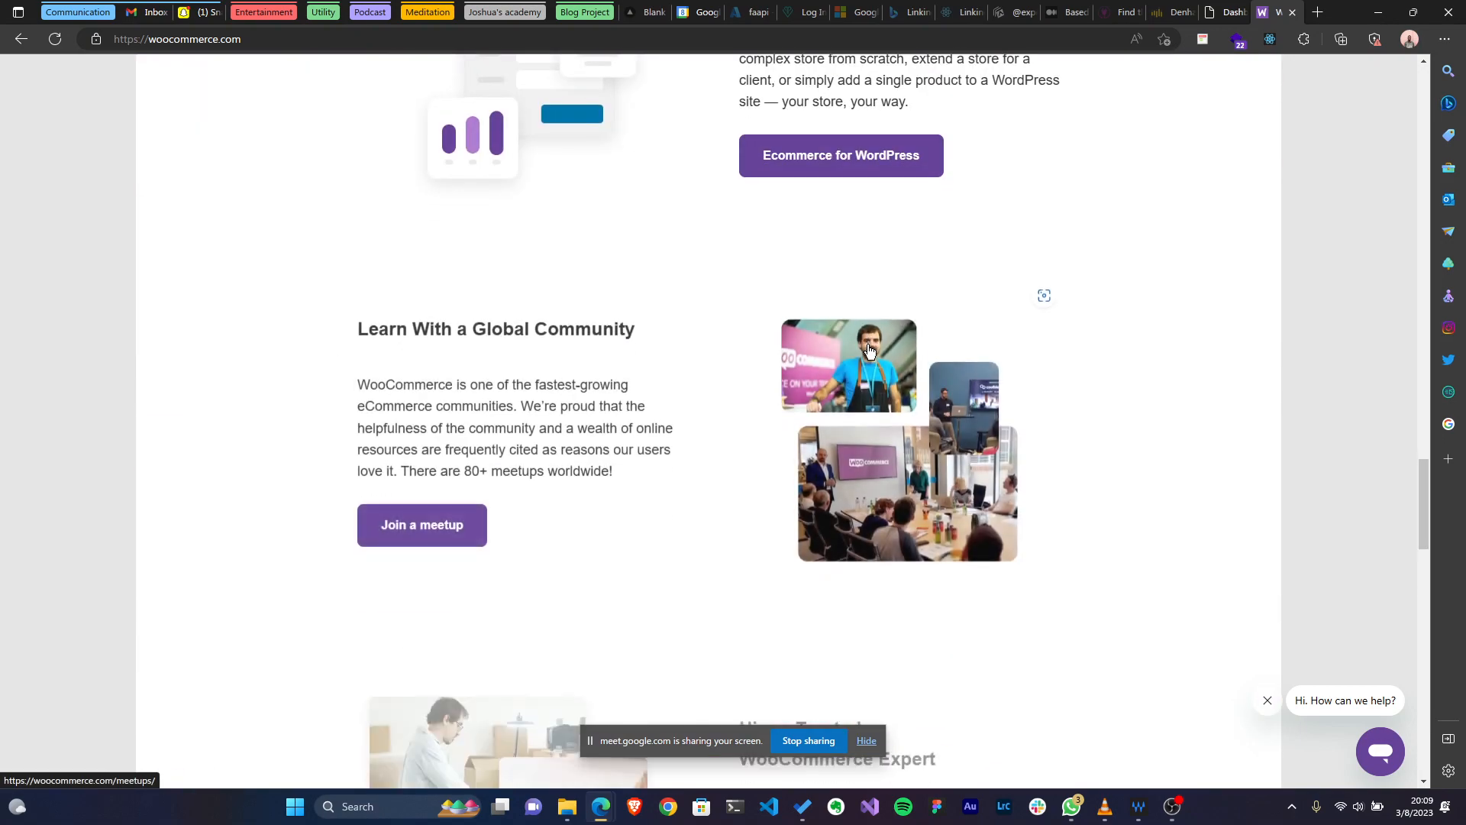
scroll(820, 332, "down", 10)
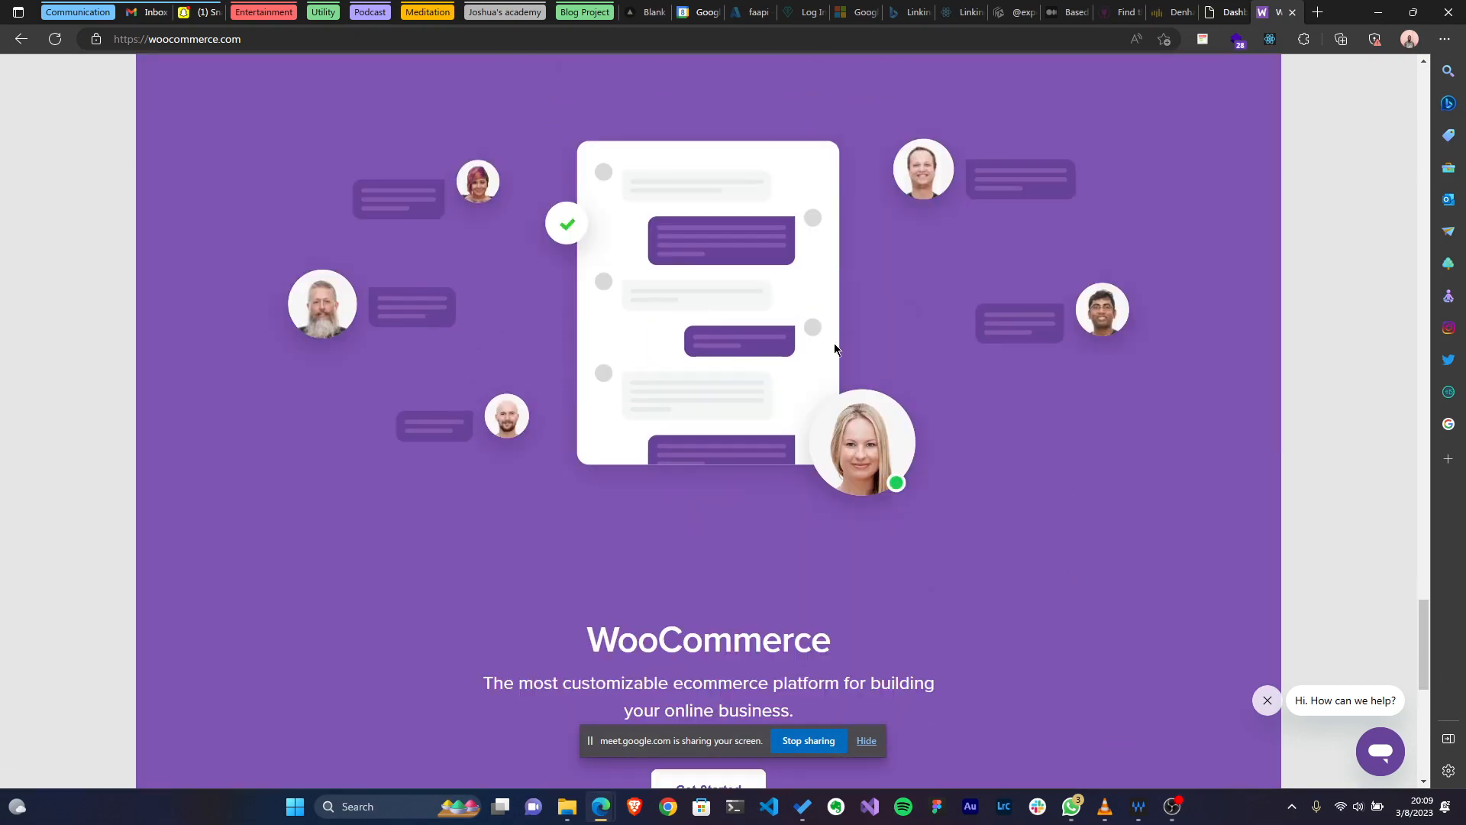
scroll(833, 342, "up", 16)
scroll(834, 342, "up", 20)
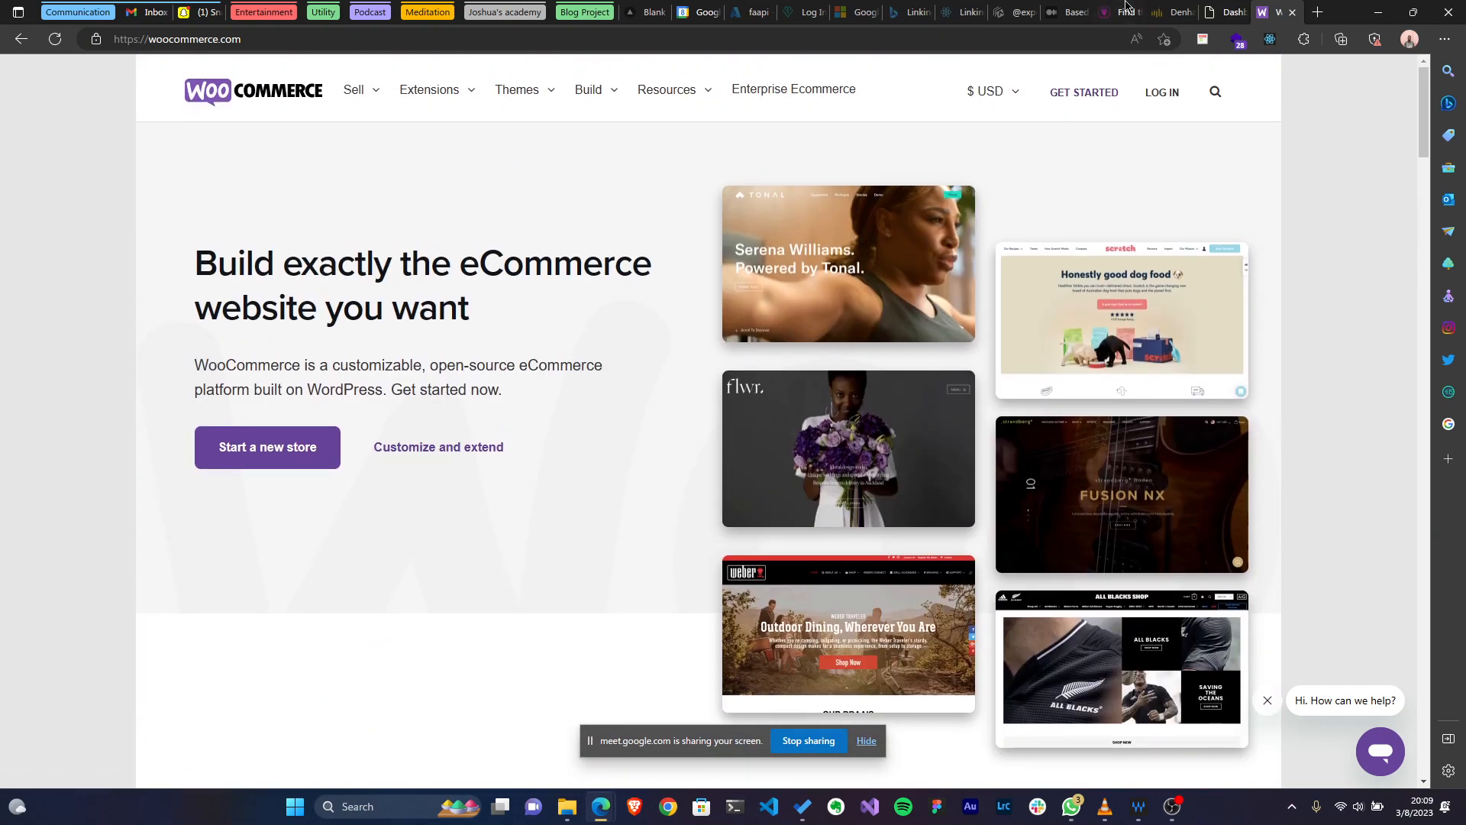
Return to the WordPress Class dashboard and open the page for adding new plugins.
left_click(1224, 12)
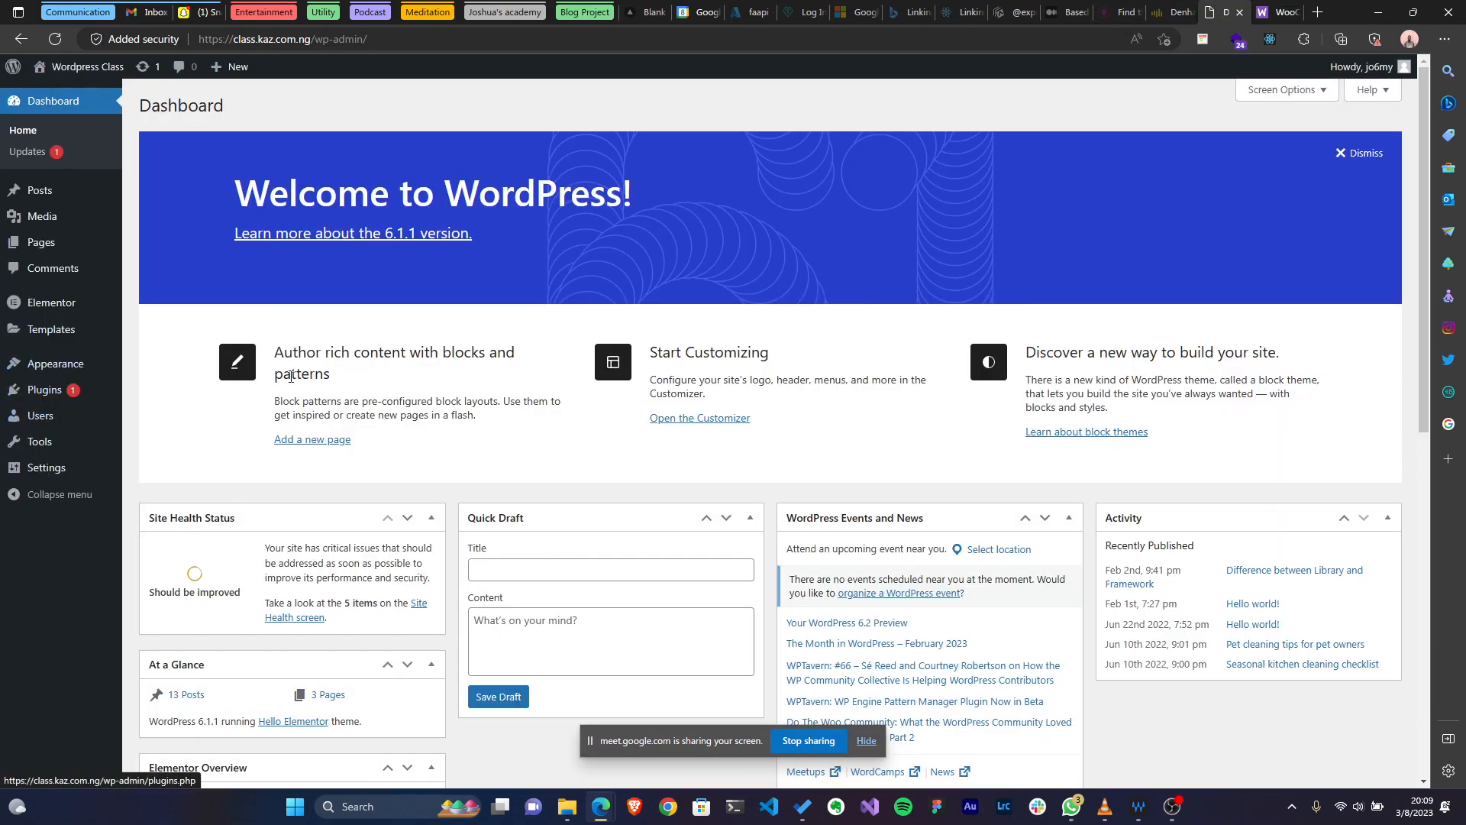
mouse_move(21, 391)
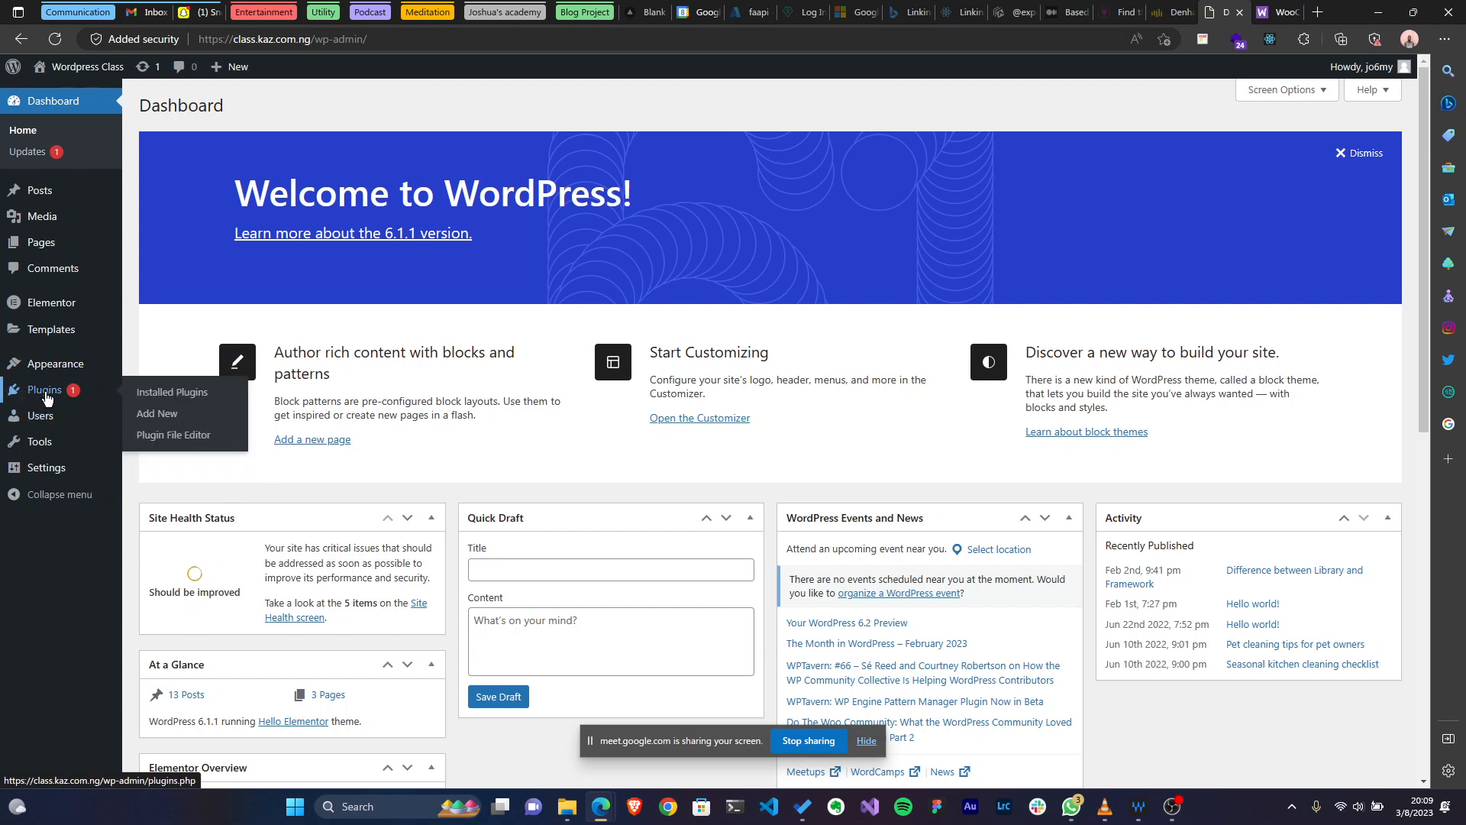
left_click(151, 422)
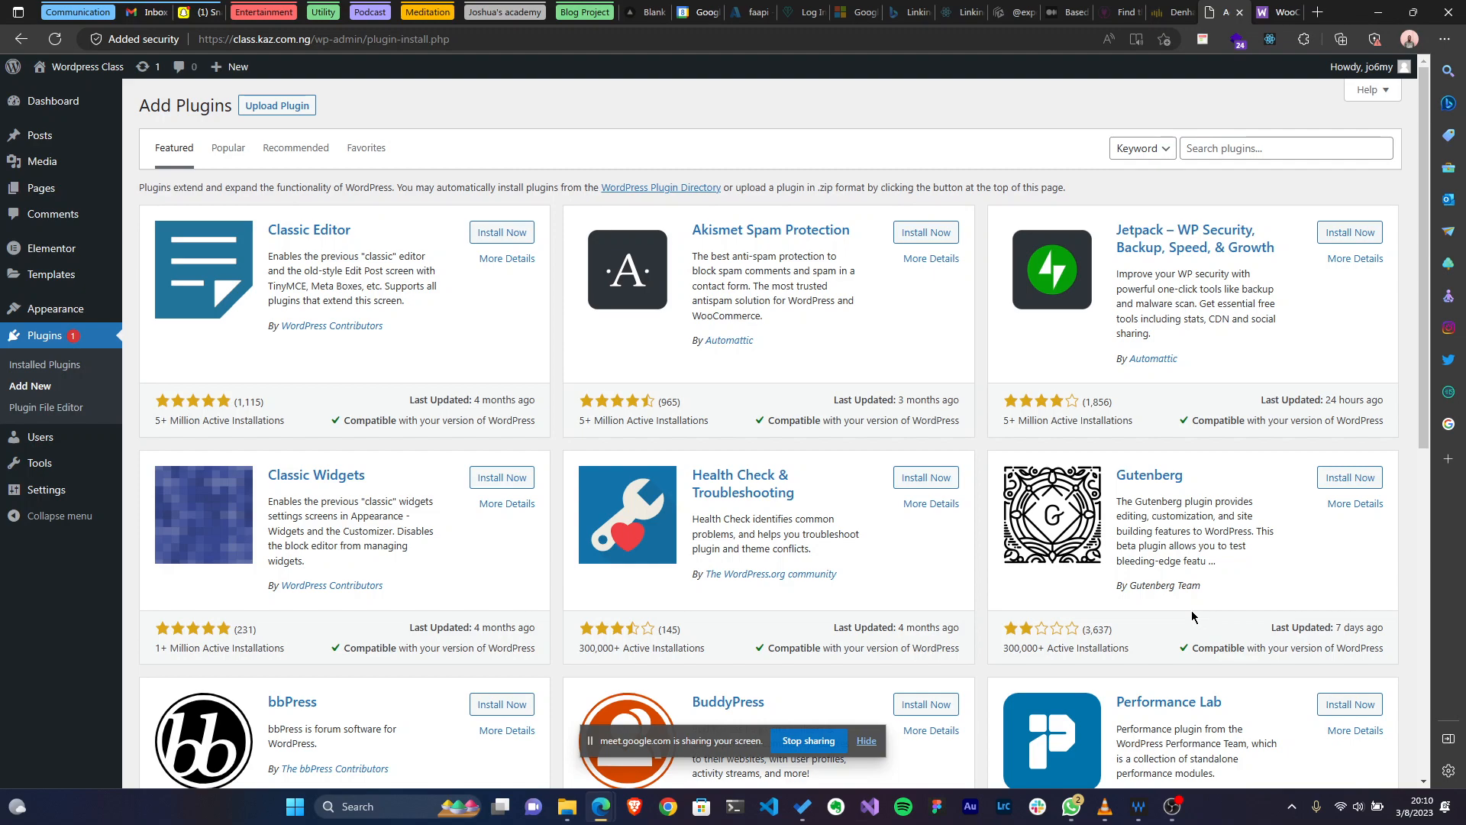
Search the plugin directory for woocommerce and install the WooCommerce plugin by Automattic.
scroll(1188, 610, "down", 6)
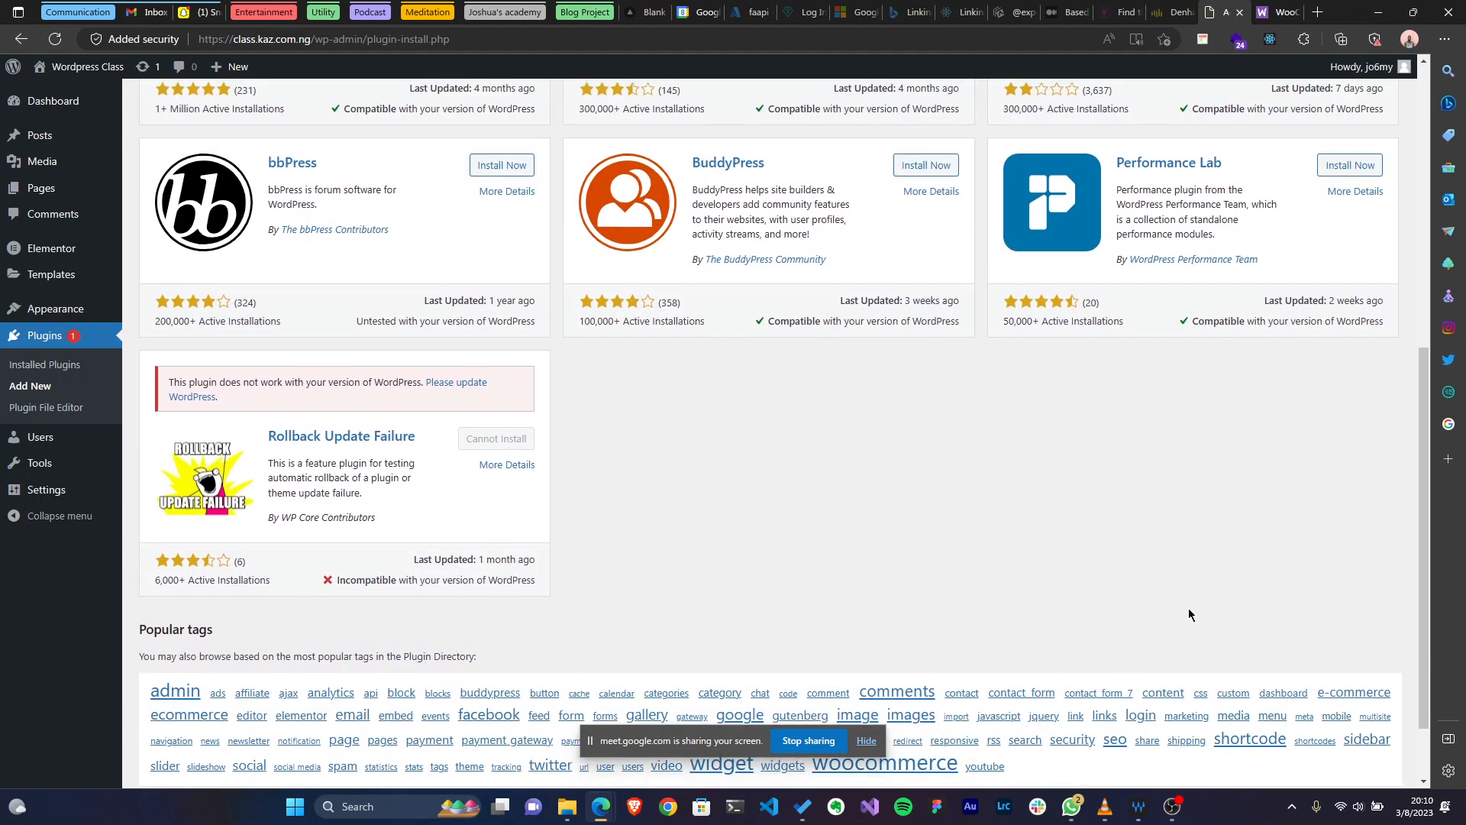
scroll(1160, 610, "up", 6)
left_click(1246, 153)
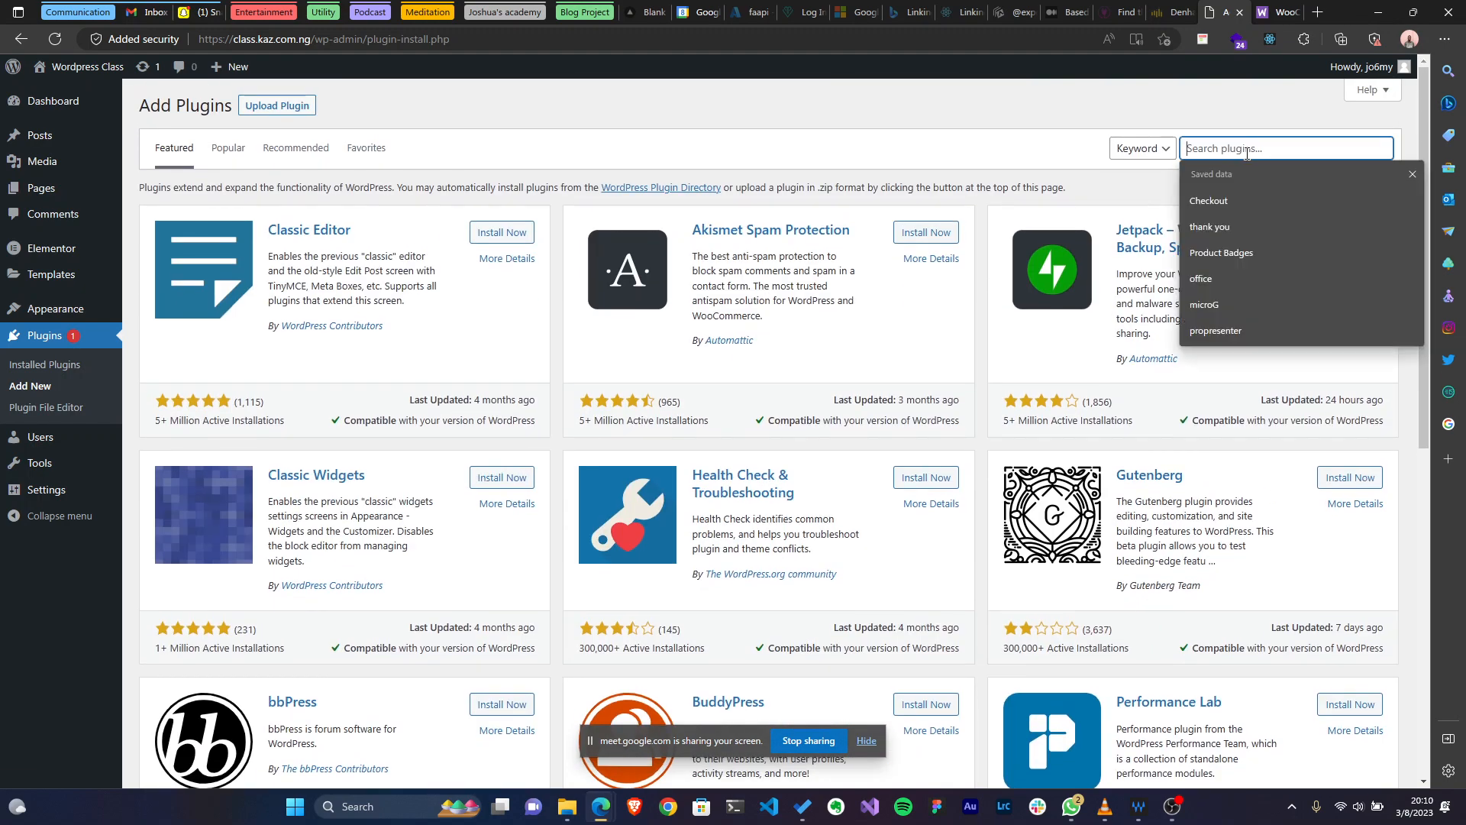
type("woocom")
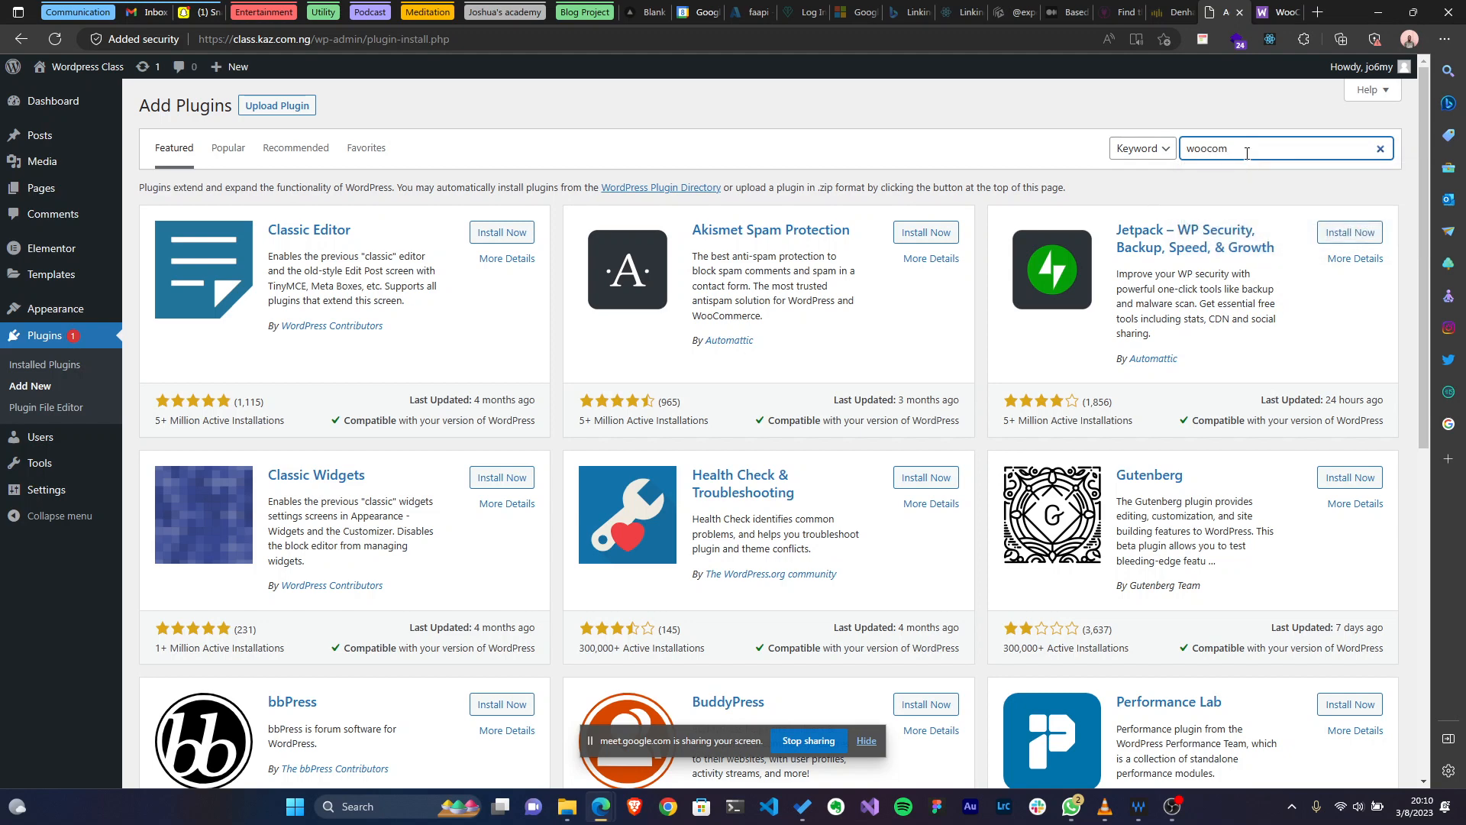
type("merce")
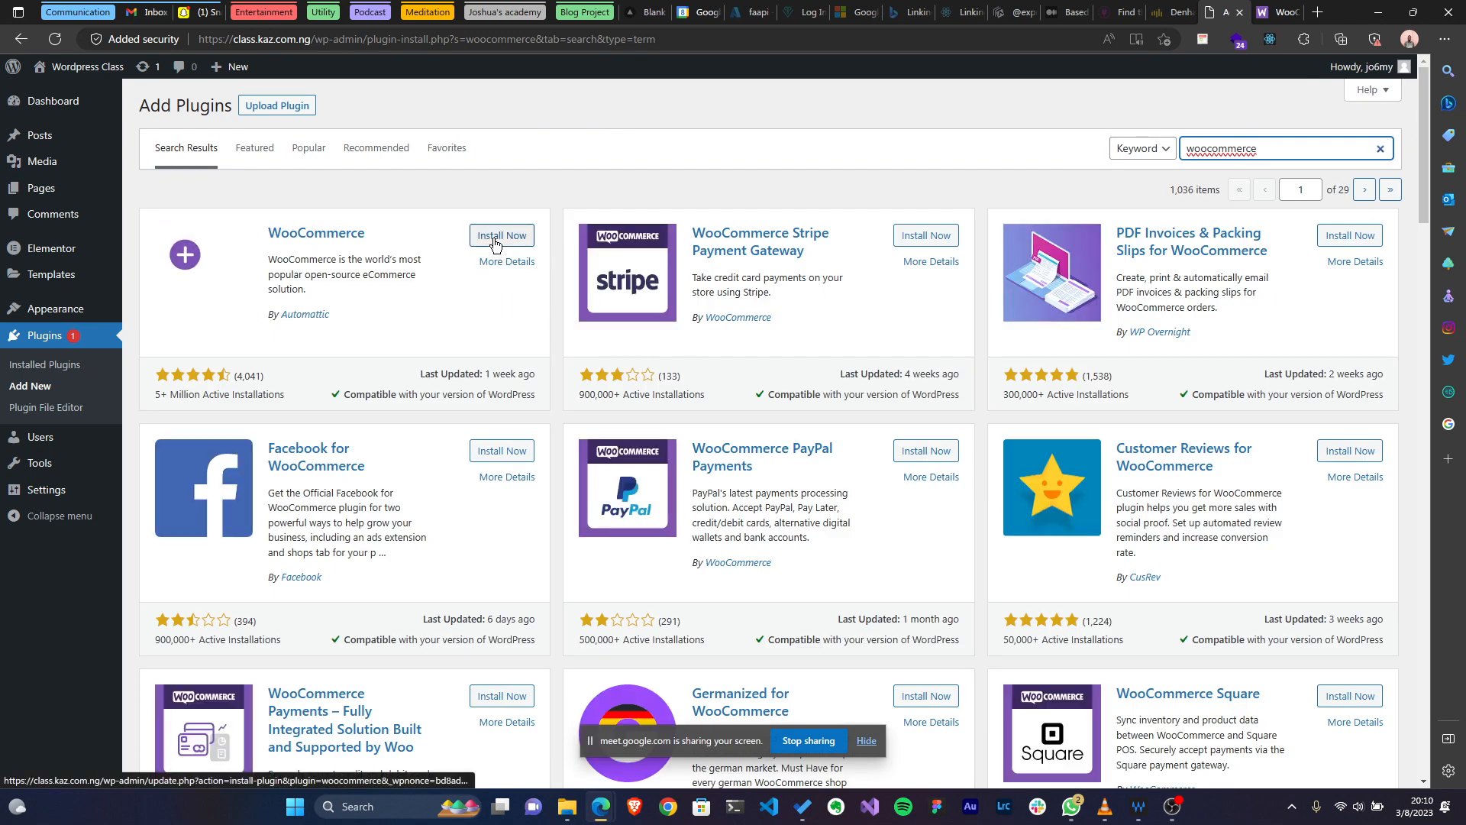
left_click(493, 236)
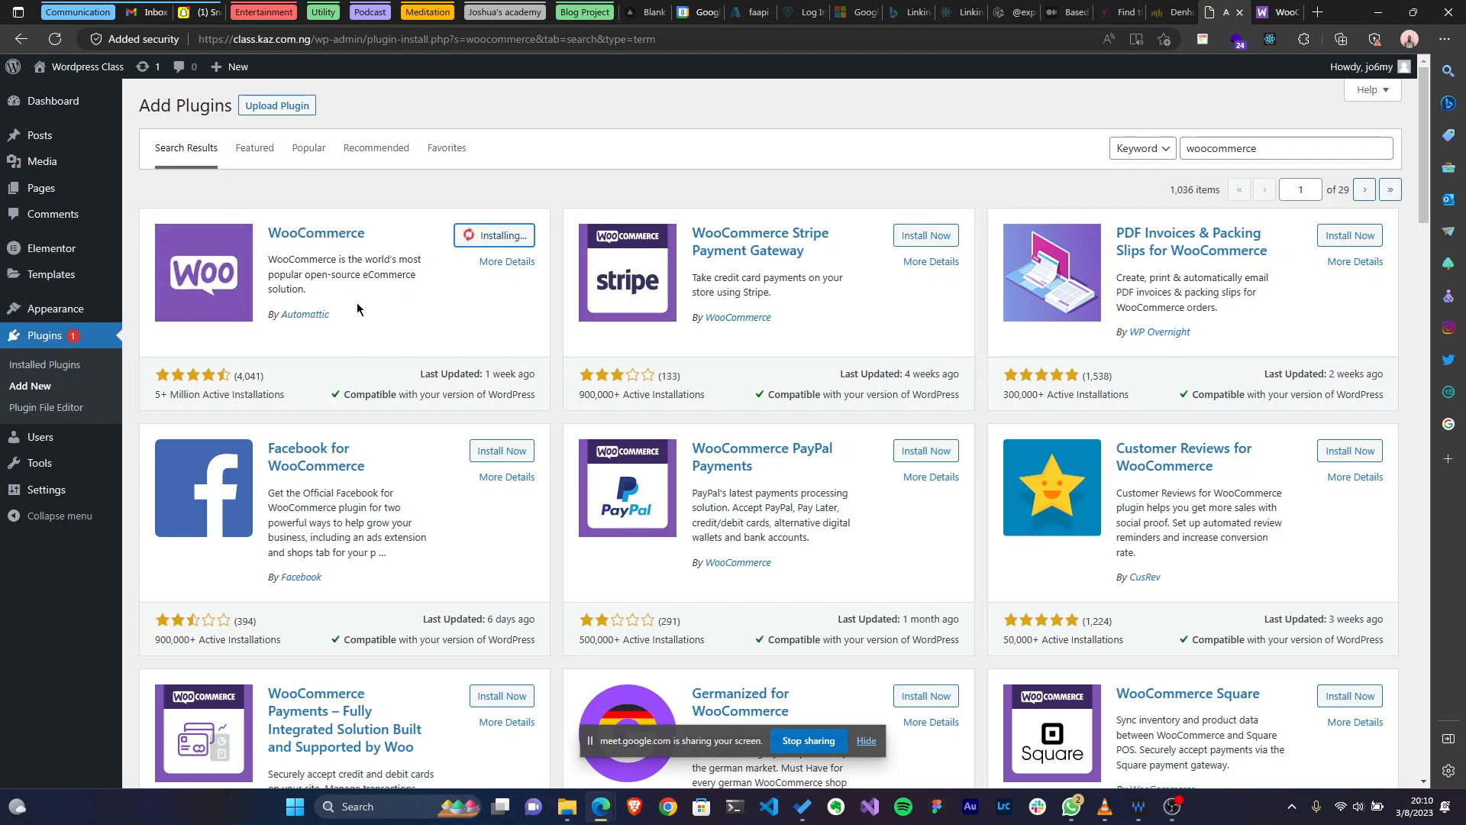
Run Google's internet speed test beside the plugin page while WooCommerce installs.
left_click(1449, 424)
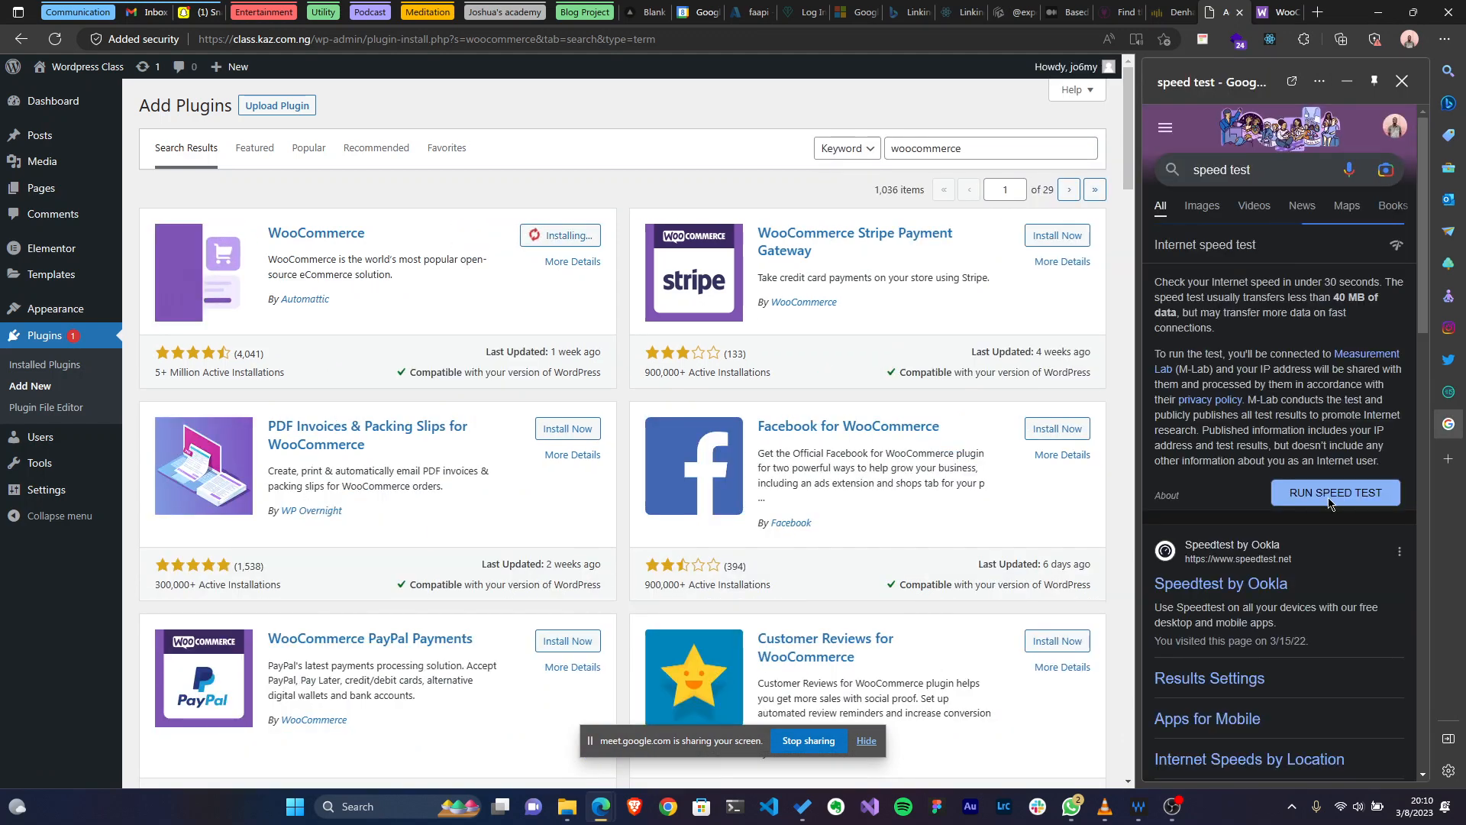
left_click(1327, 493)
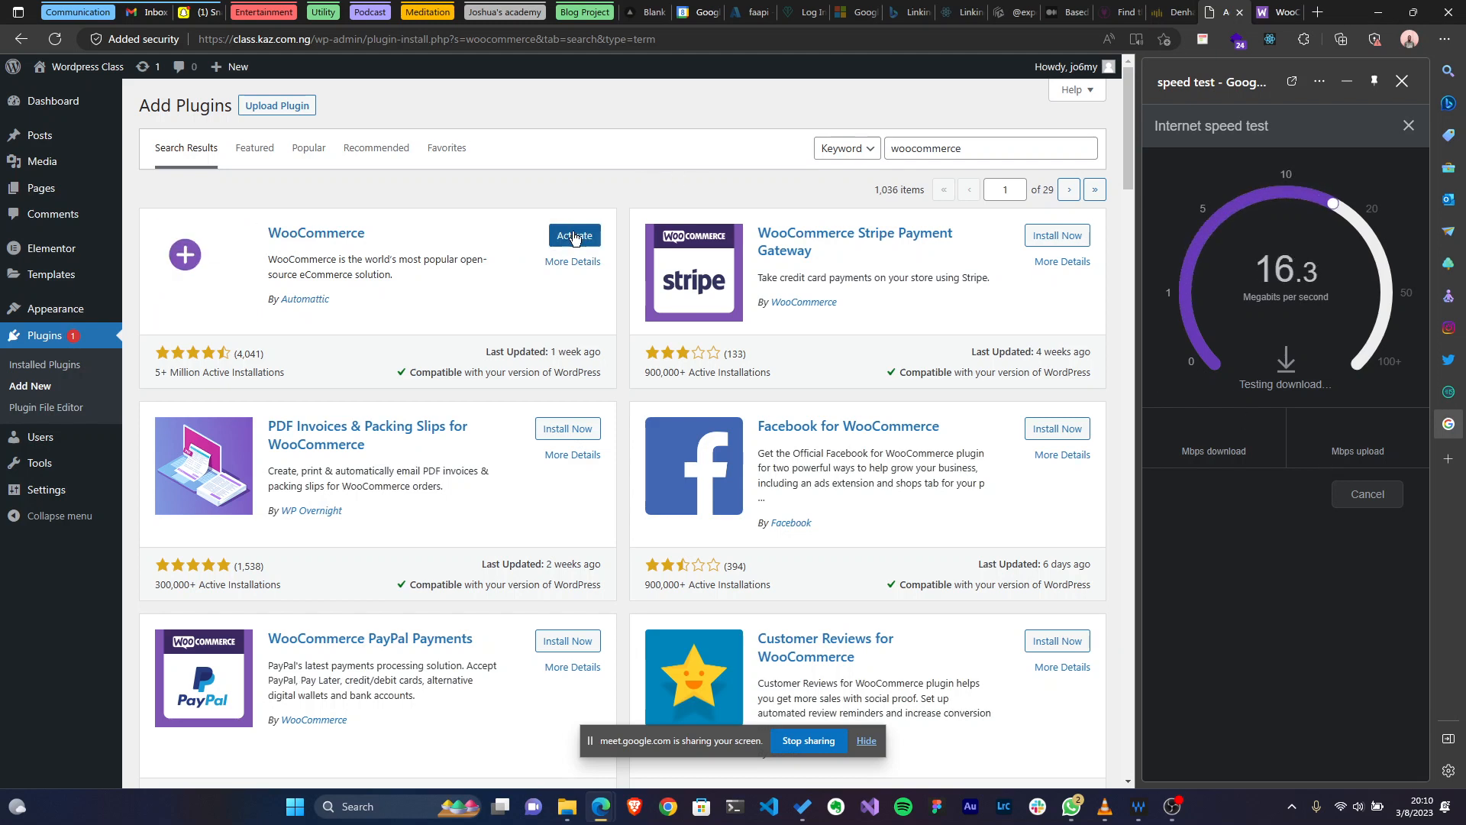
Activate the WooCommerce plugin, dismissing the speed test and the incoming voice call.
left_click(574, 236)
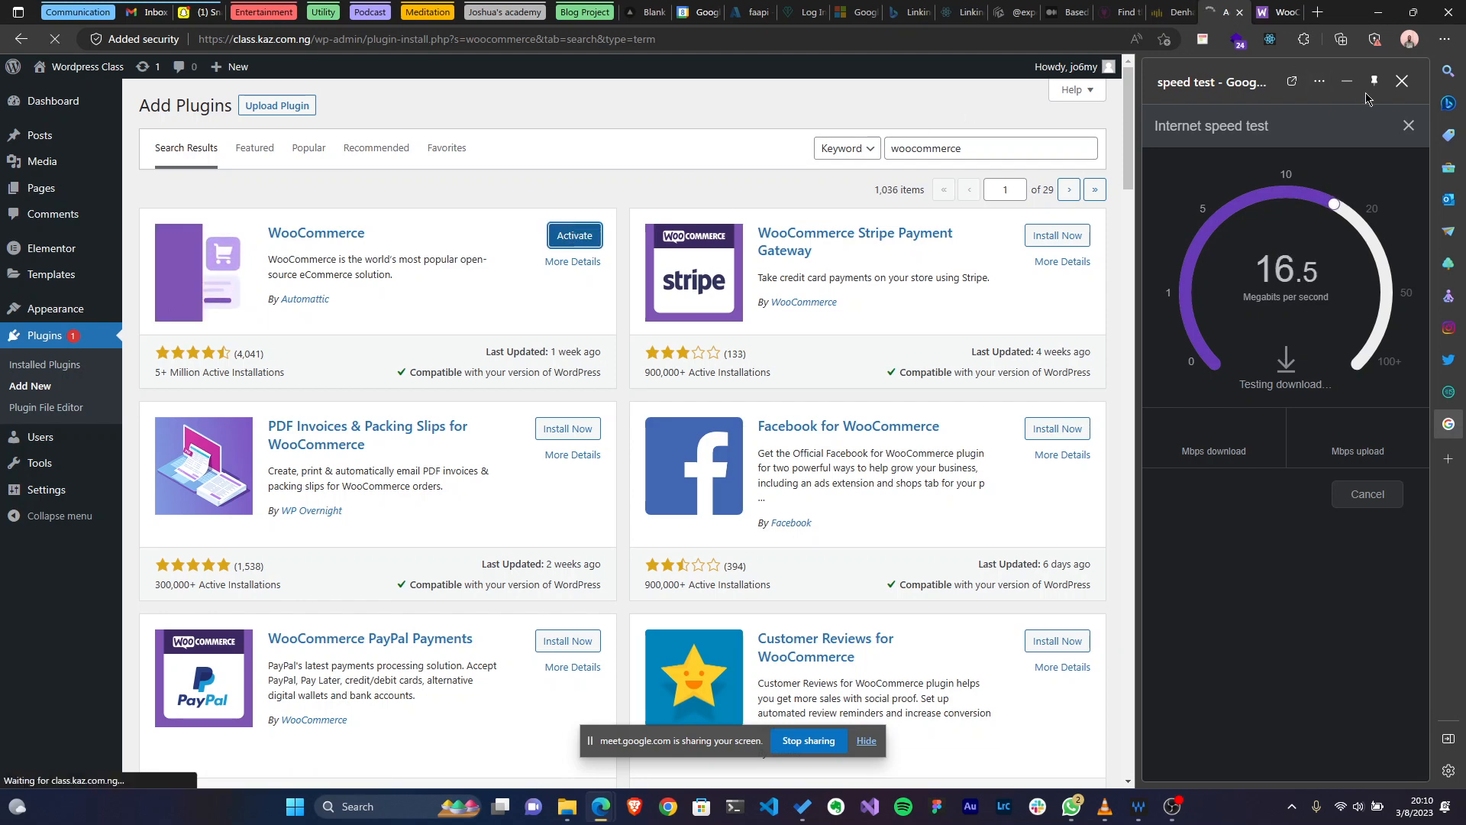
left_click(1401, 81)
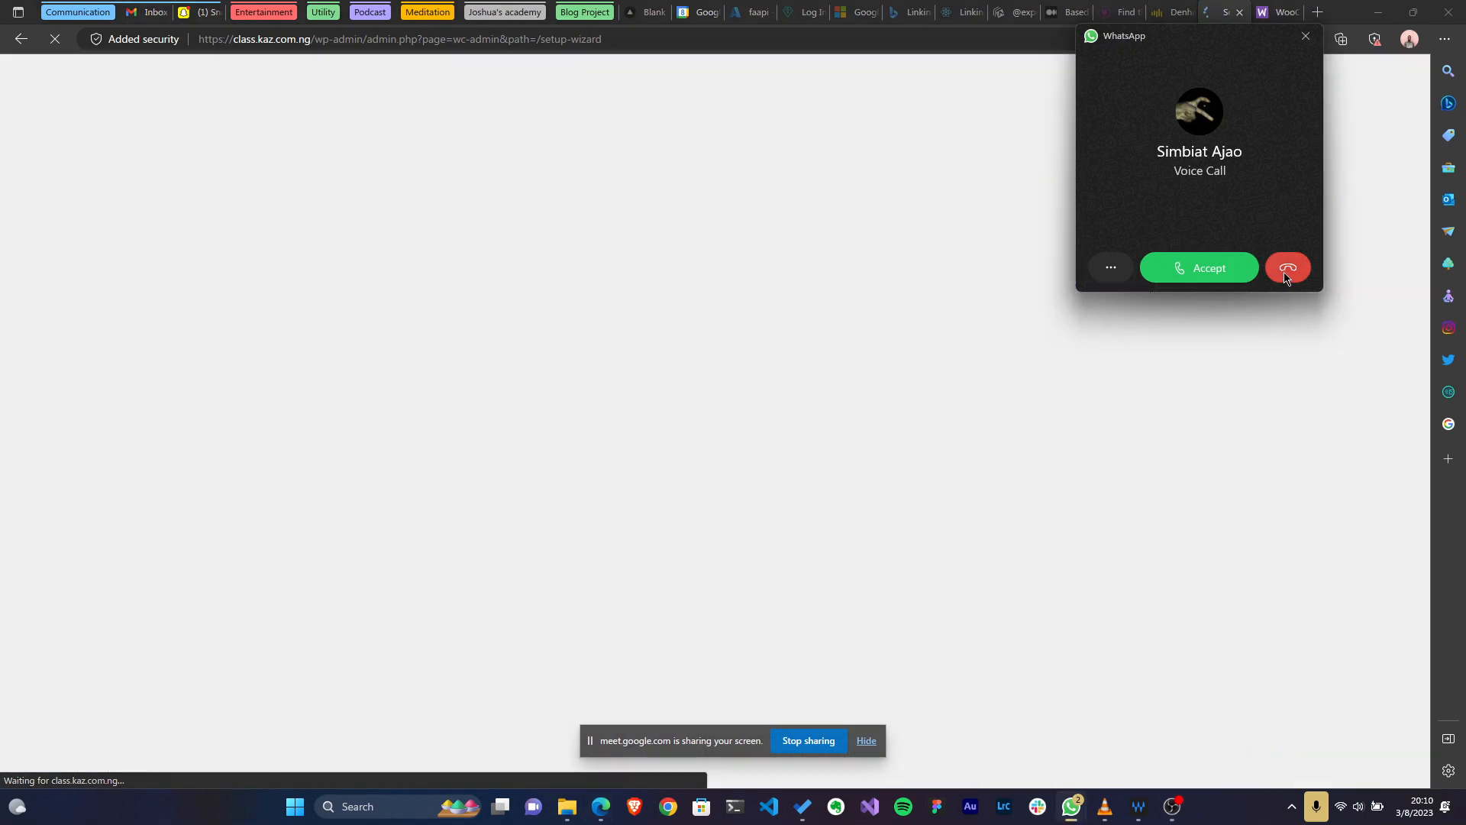
left_click(1285, 273)
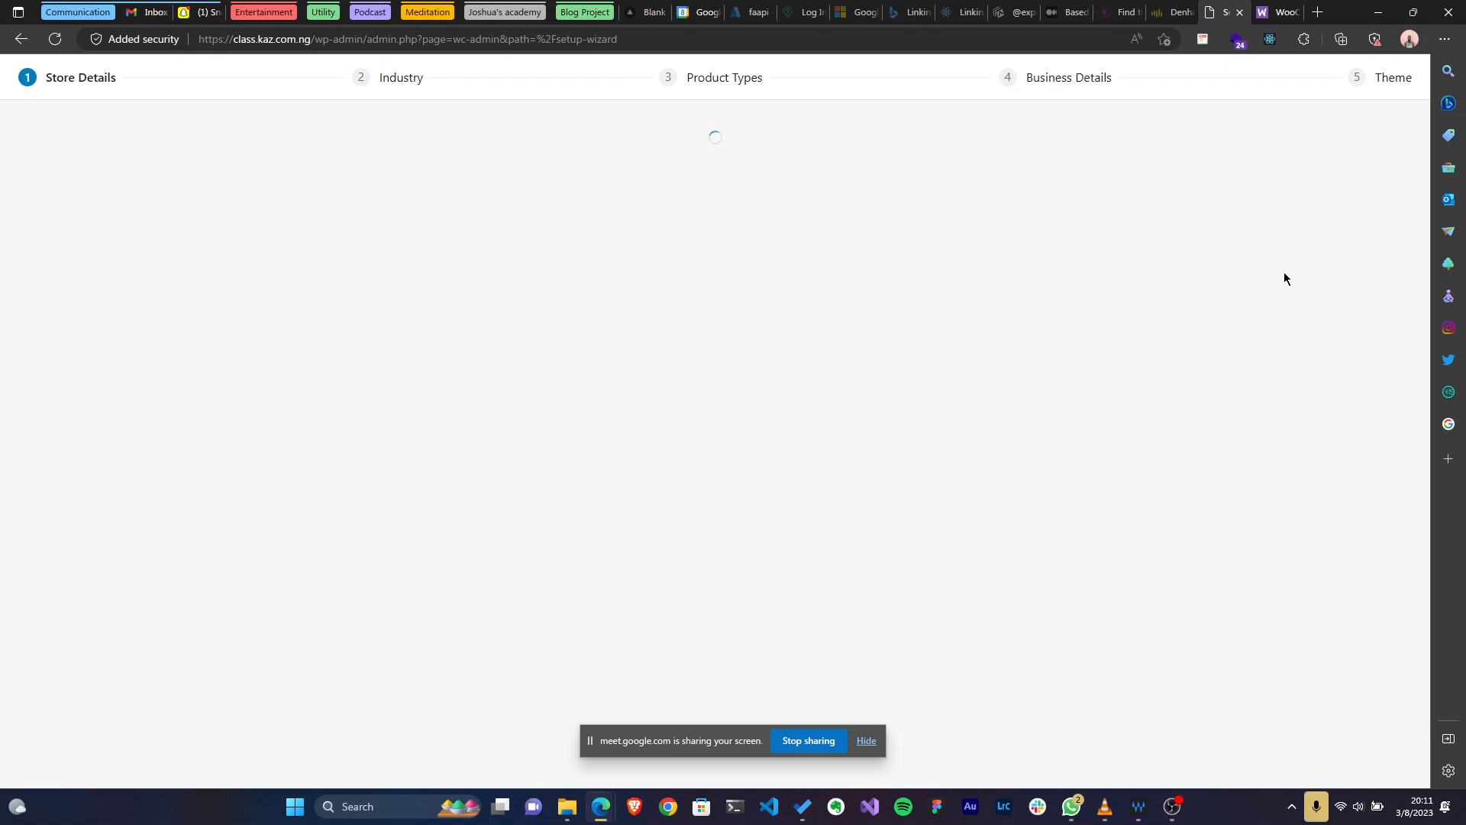
left_click(1285, 275)
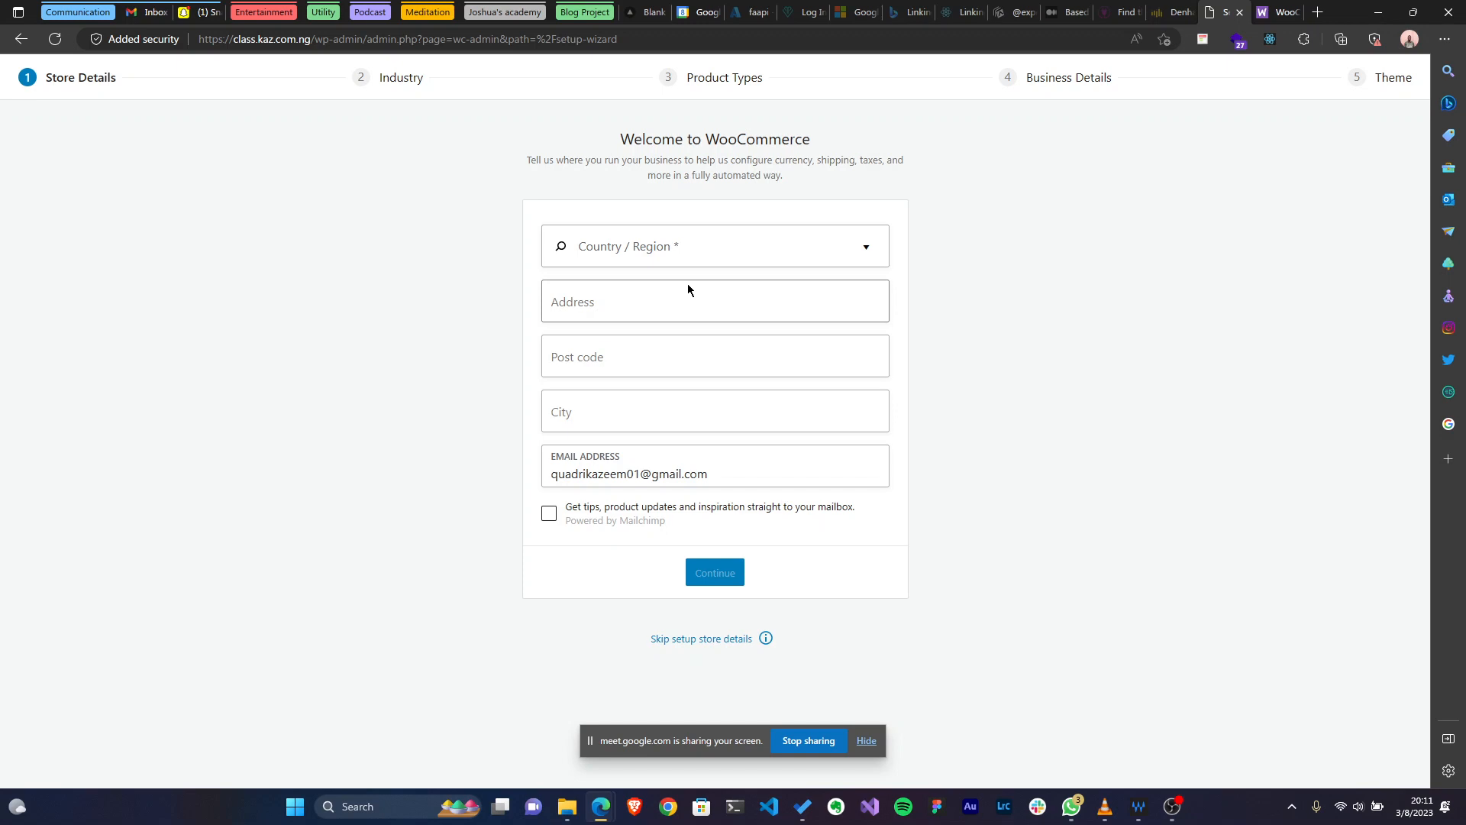
Set the store's country and region to Nigeria — Lagos in the store details.
left_click(693, 250)
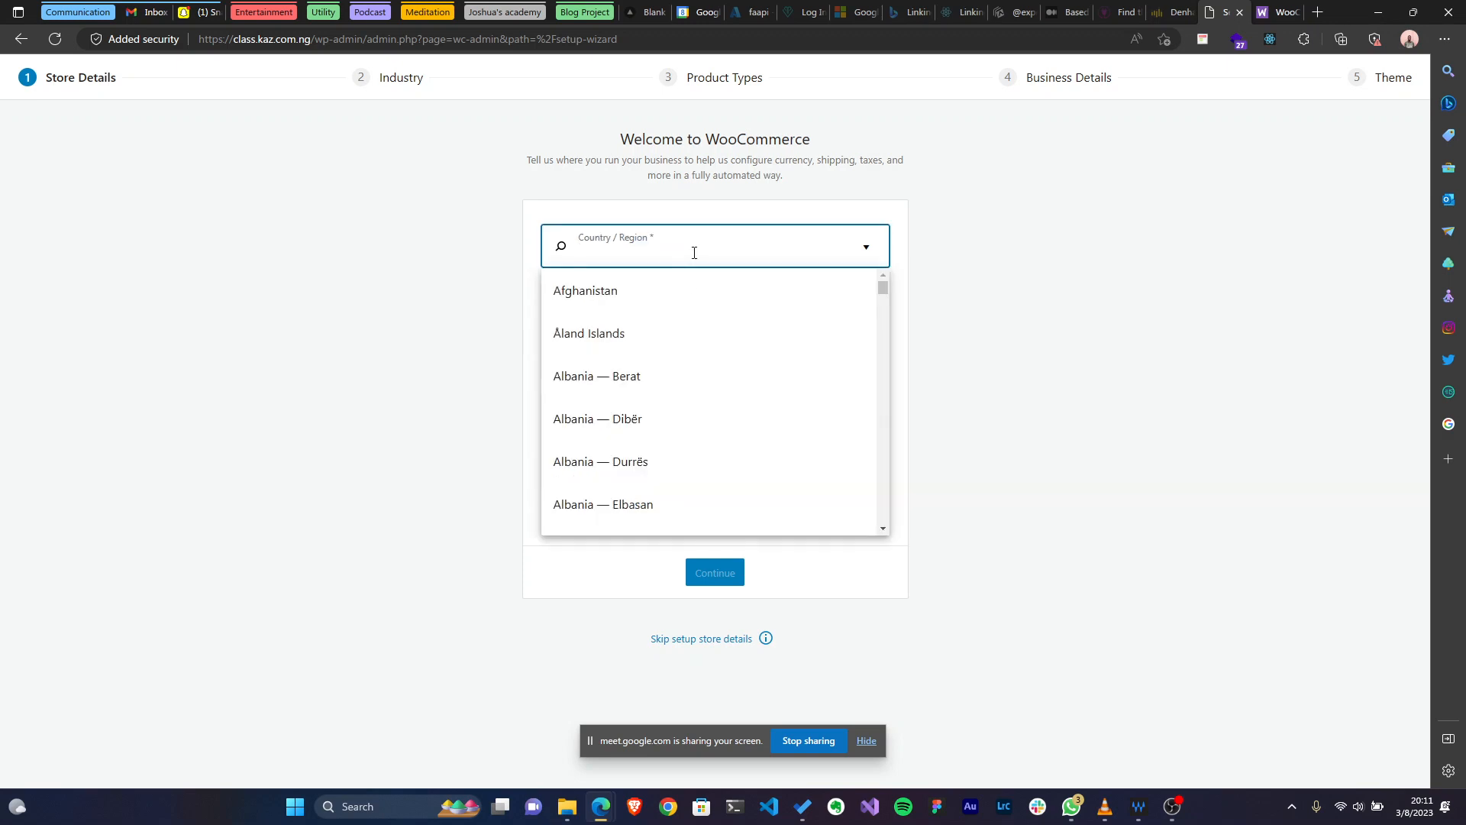
type("nige")
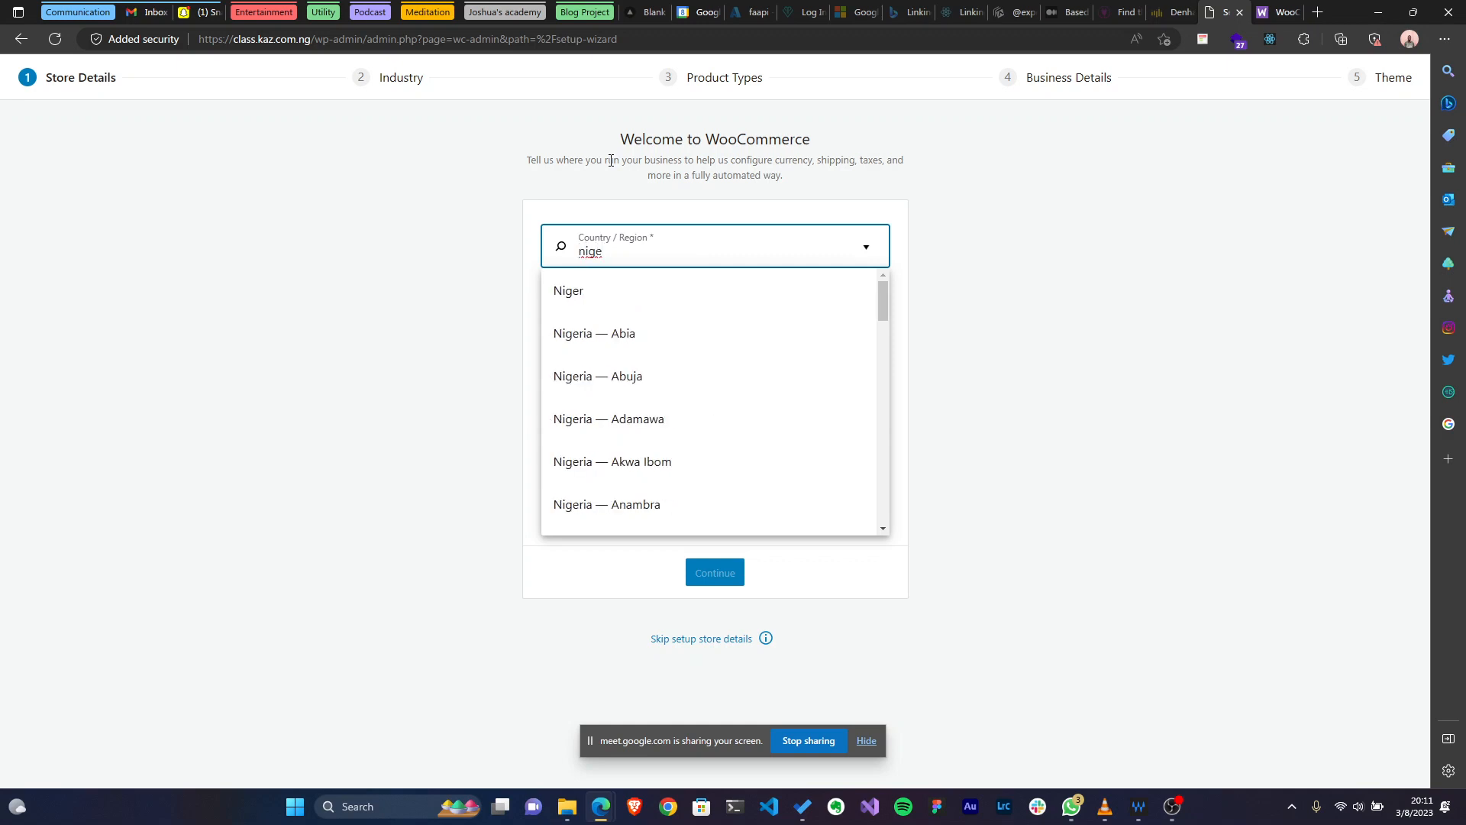
type("a")
key("BackSpace")
type("a")
key("BackSpace")
type("ria")
scroll(647, 435, "down", 15)
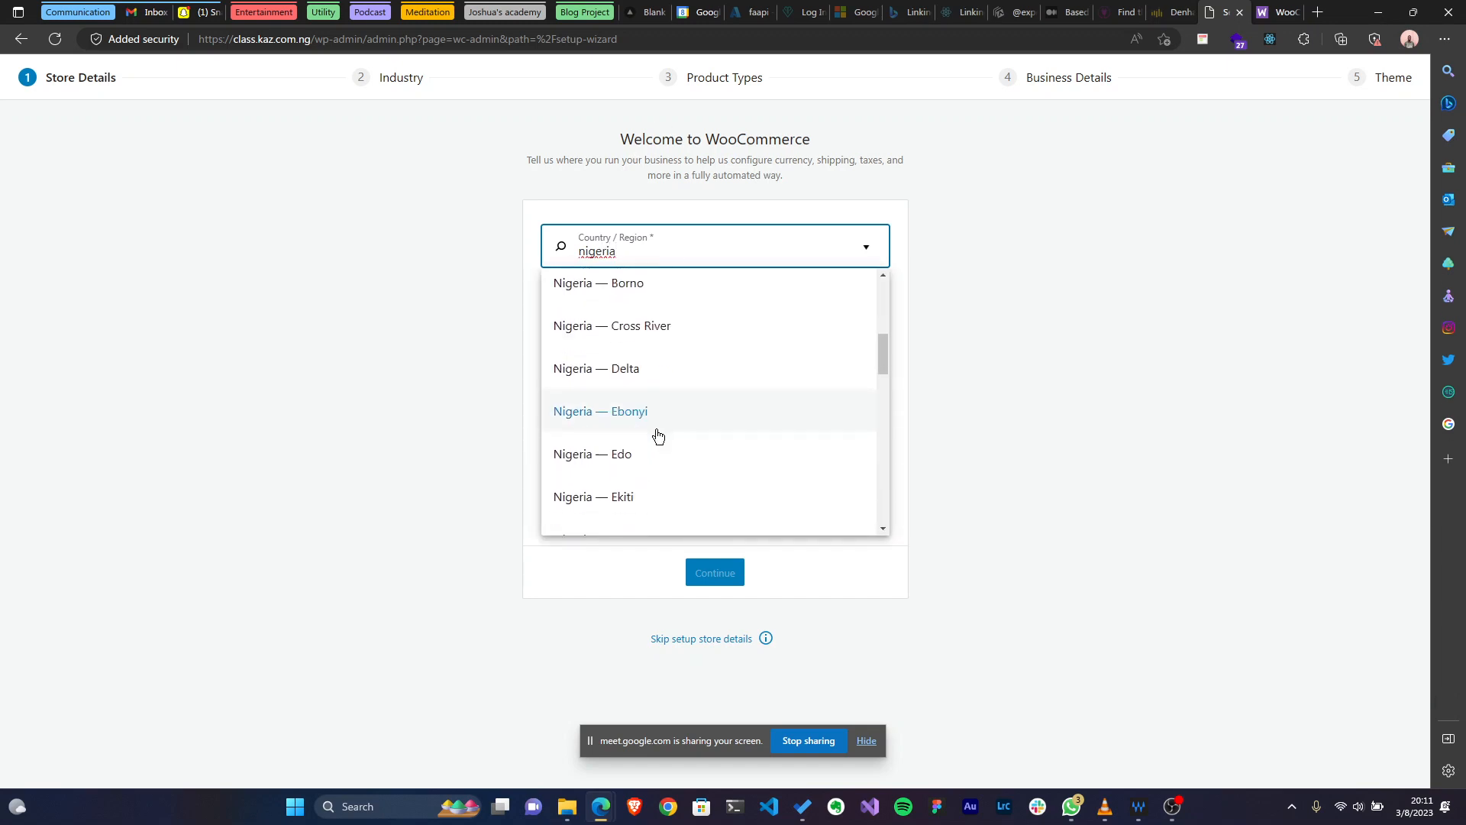
scroll(653, 421, "down", 2)
scroll(655, 419, "up", 5)
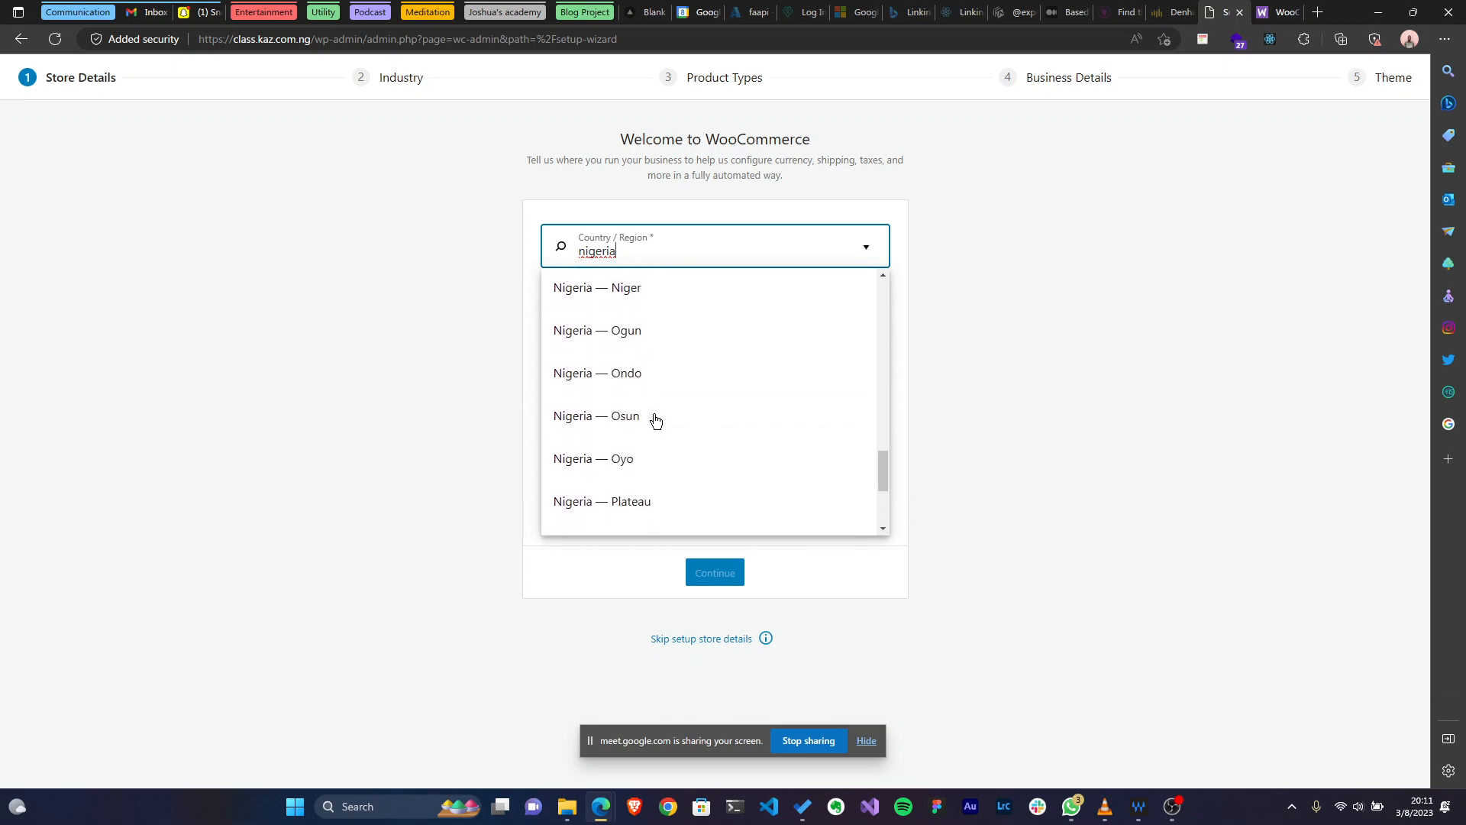
left_click(655, 319)
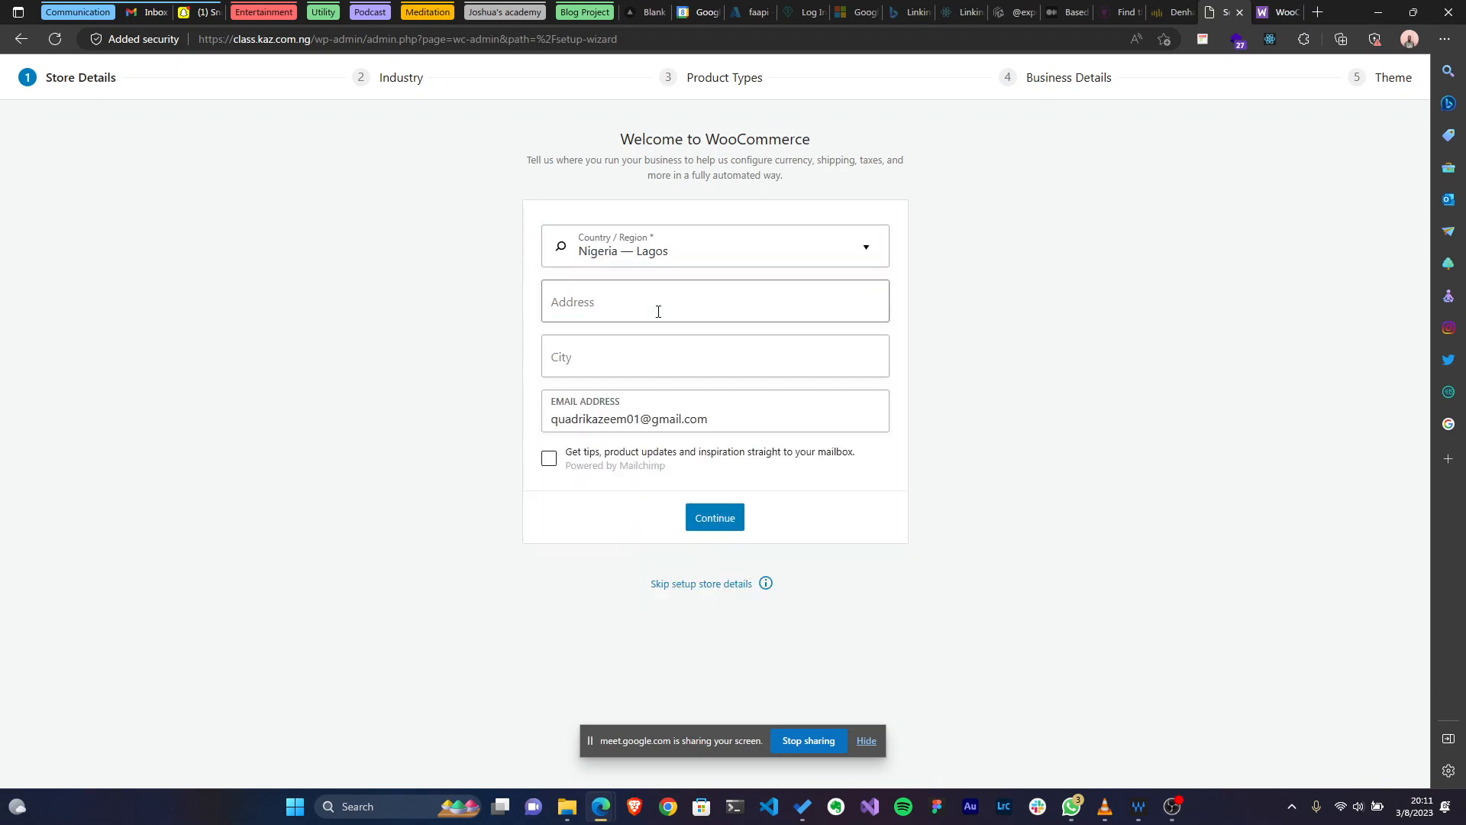
Fill in the store's street address, city and contact e-mail from the second saved address suggestion.
left_click(655, 313)
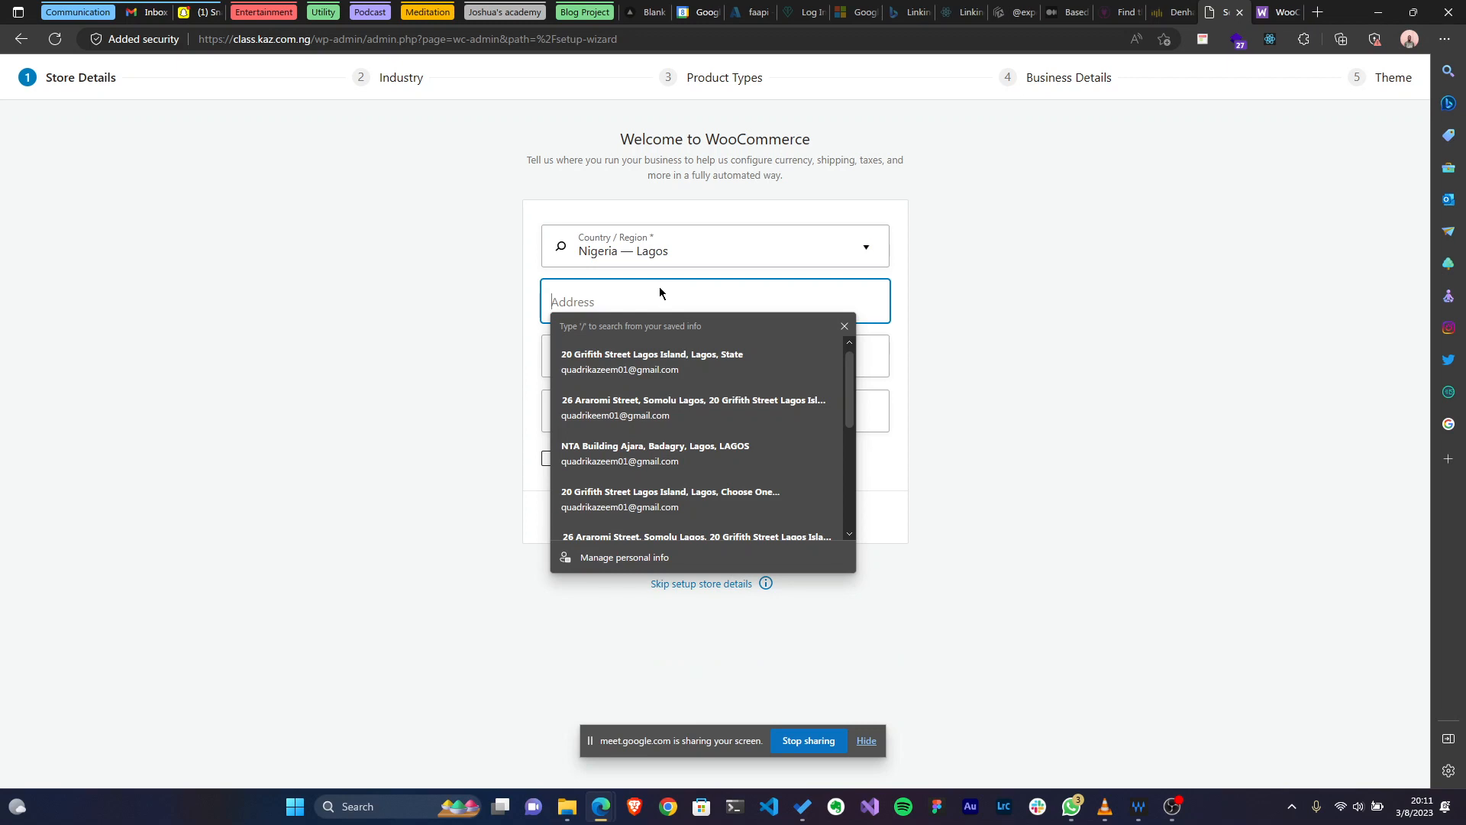
left_click(638, 407)
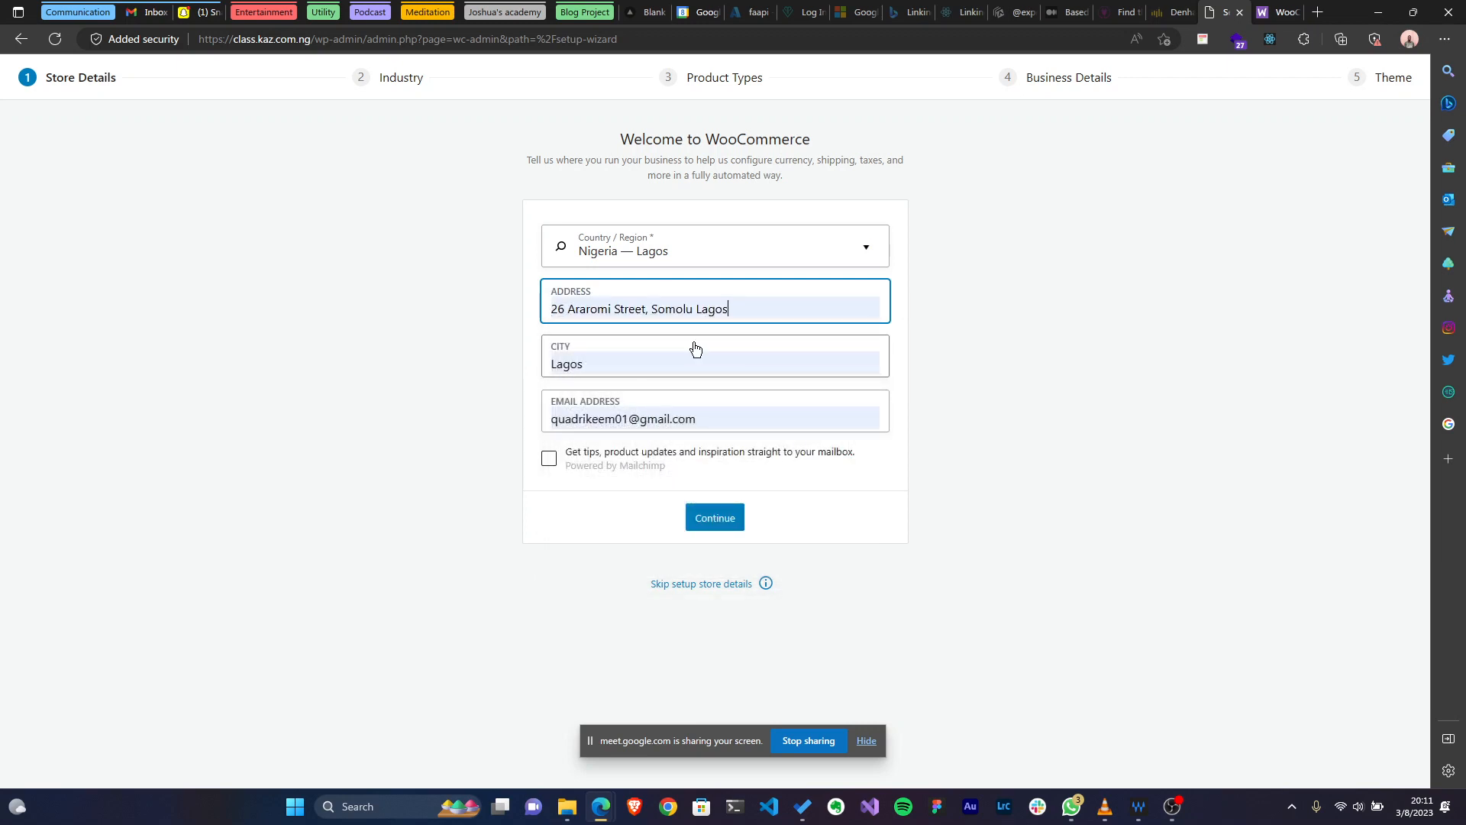
left_click_drag(739, 314, 306, 313)
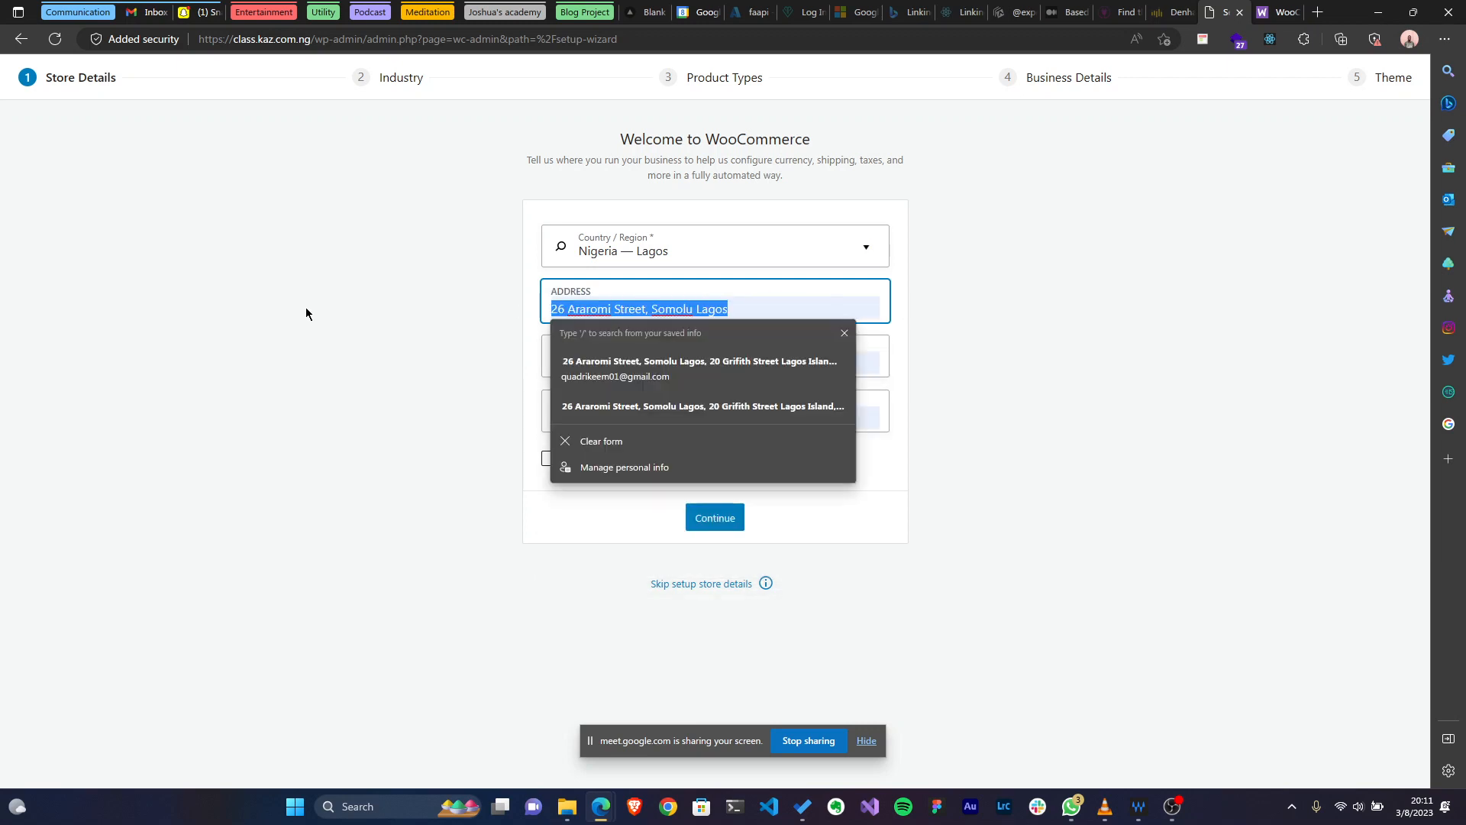
key("BackSpace")
key("ctrl+z")
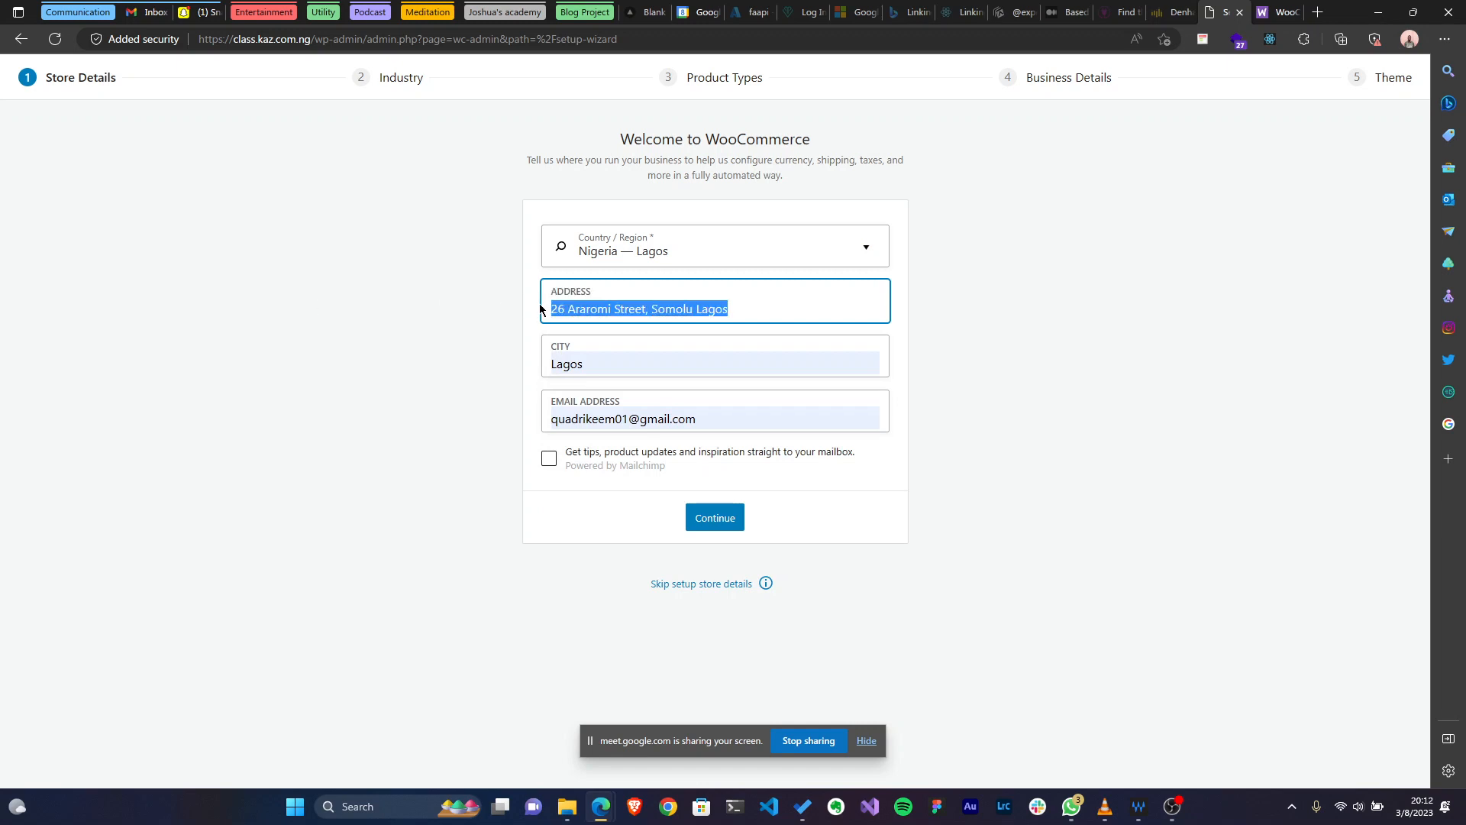
left_click(664, 368)
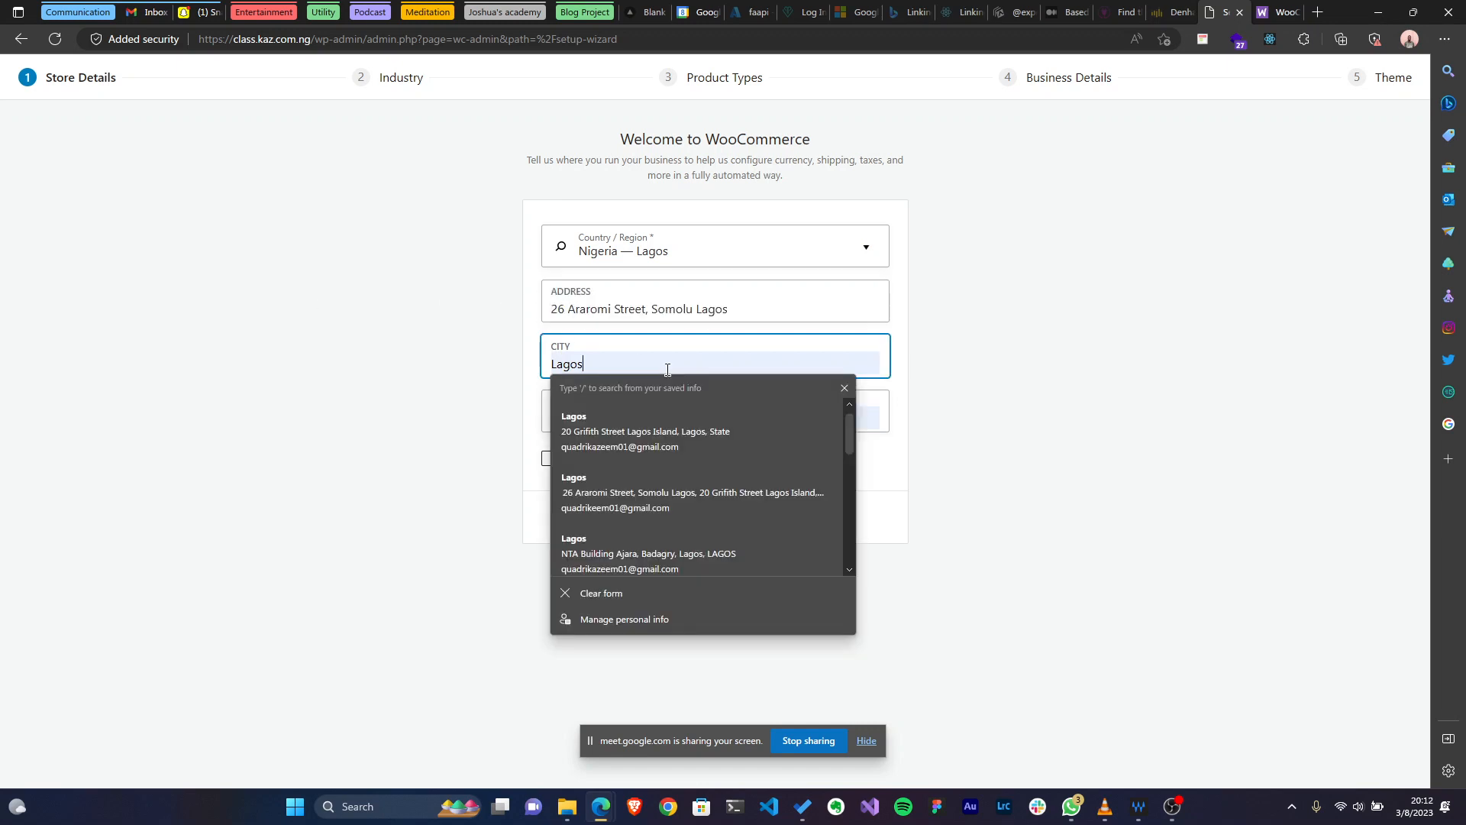
left_click(1203, 386)
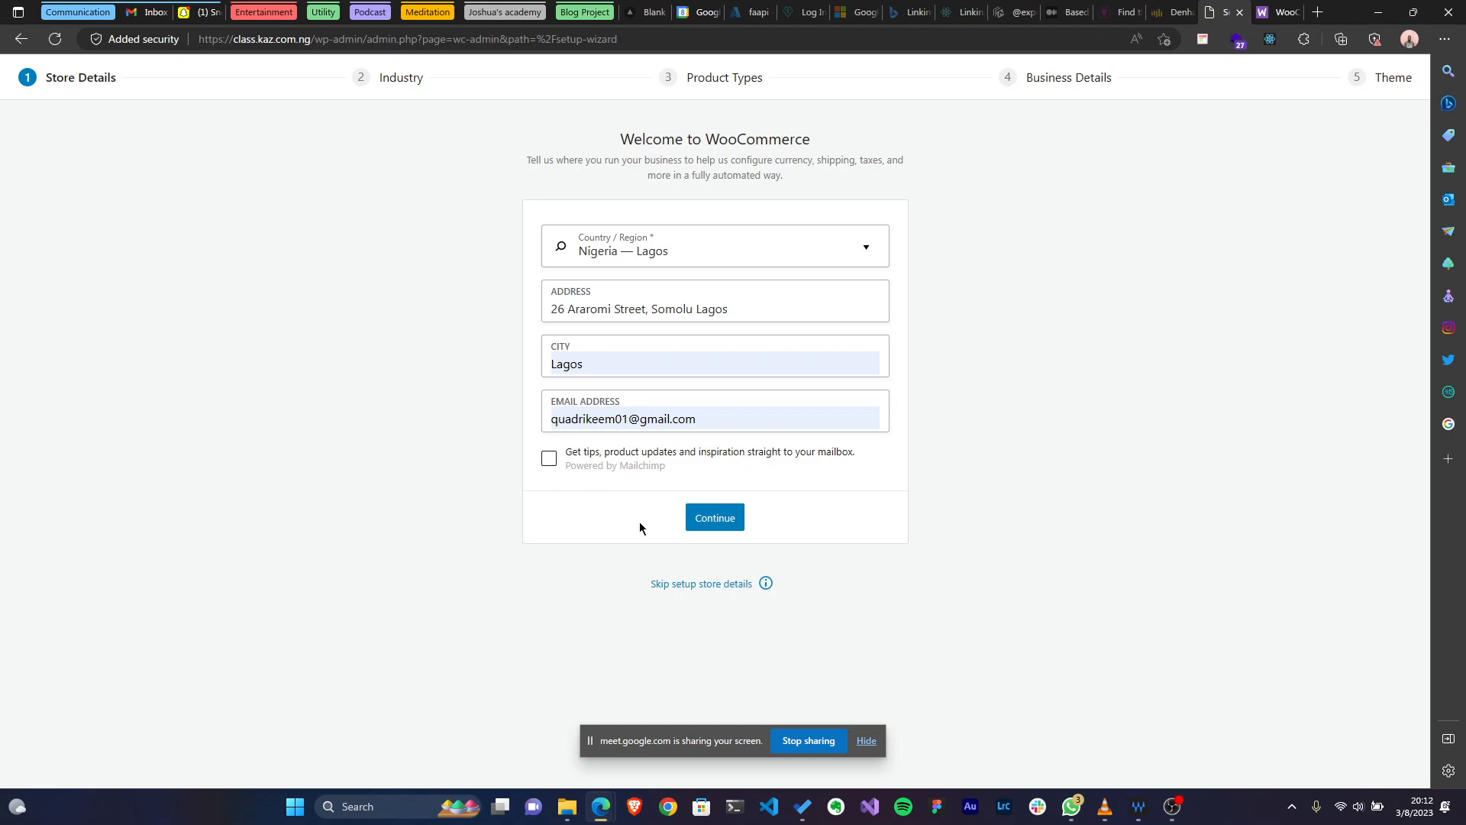
Submit the store details and agree to share non-sensitive usage tracking data.
left_click(718, 518)
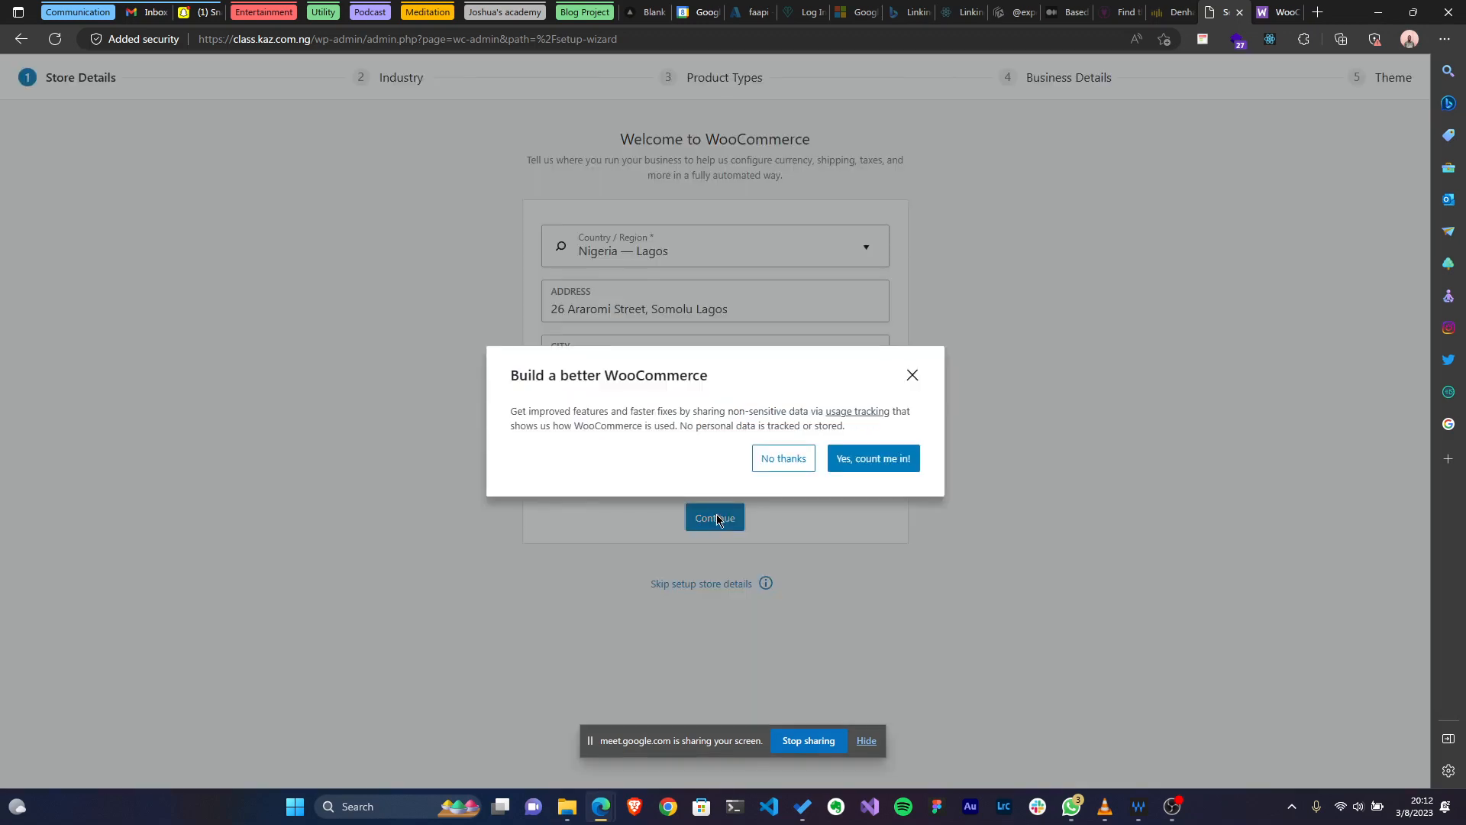
left_click(857, 473)
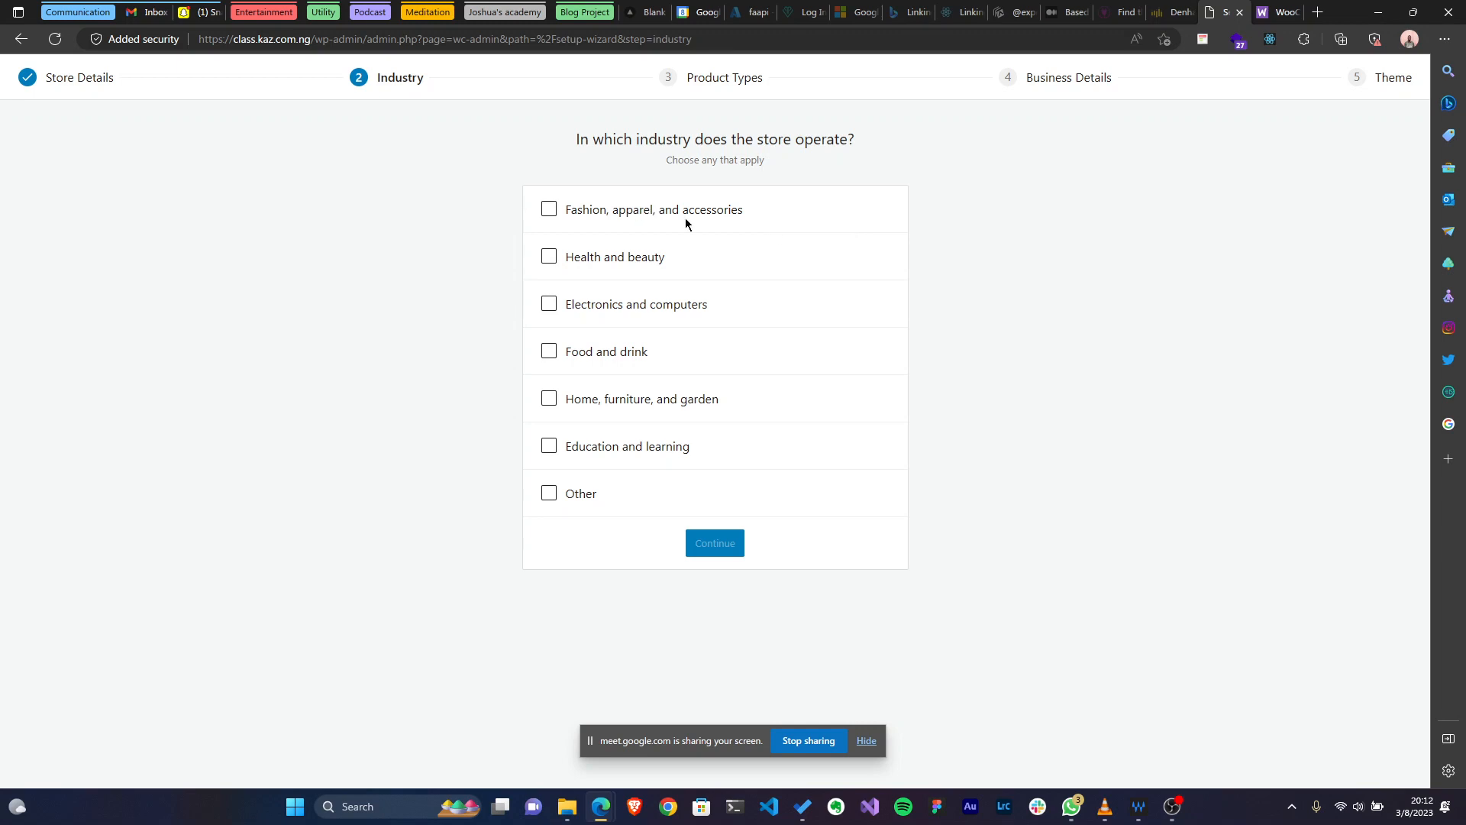
Choose only Education and learning as the store's industry, and submit Downloads alongside Physical products as the product types.
left_click(555, 504)
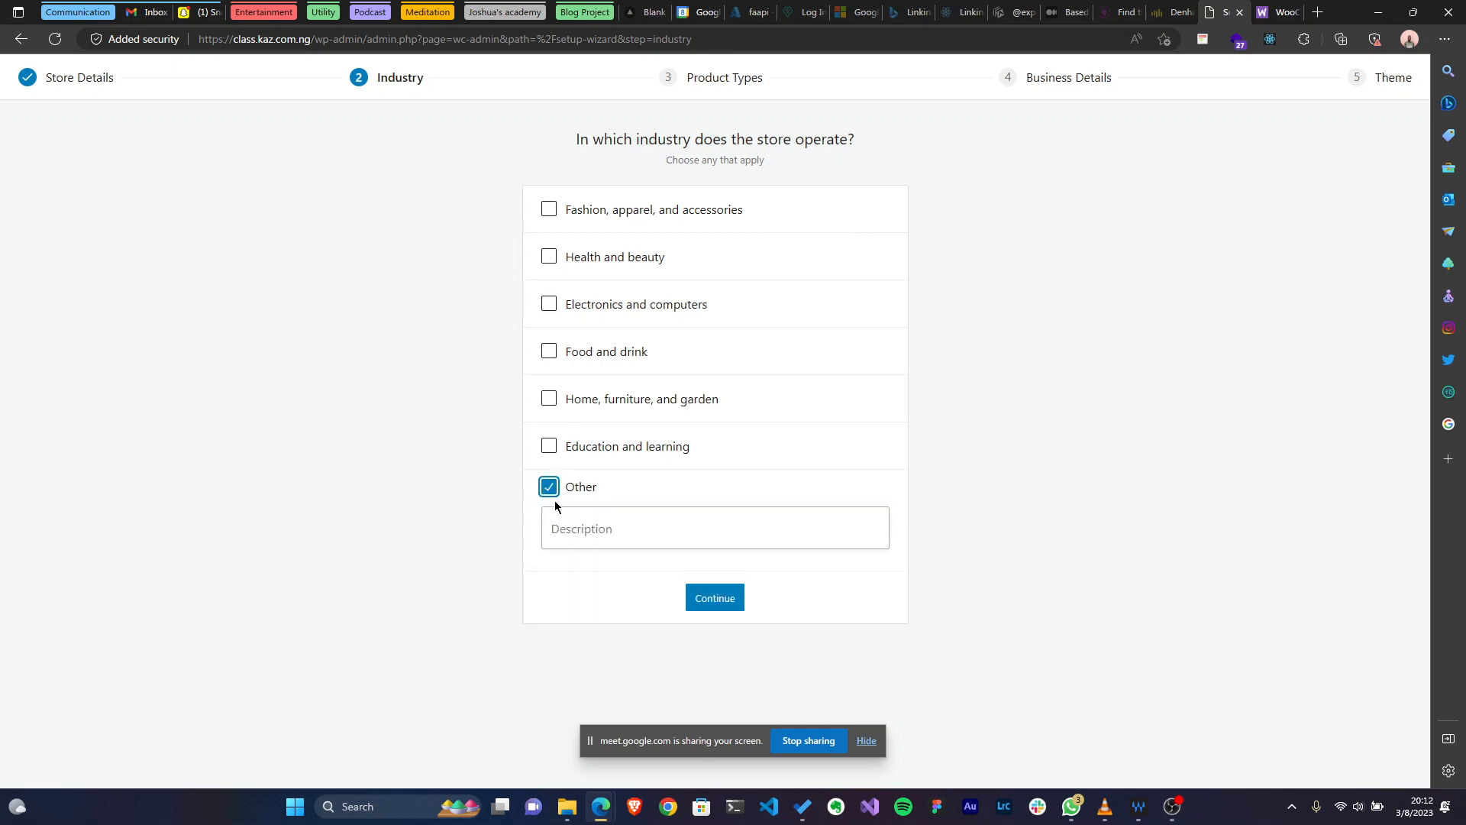
left_click(633, 525)
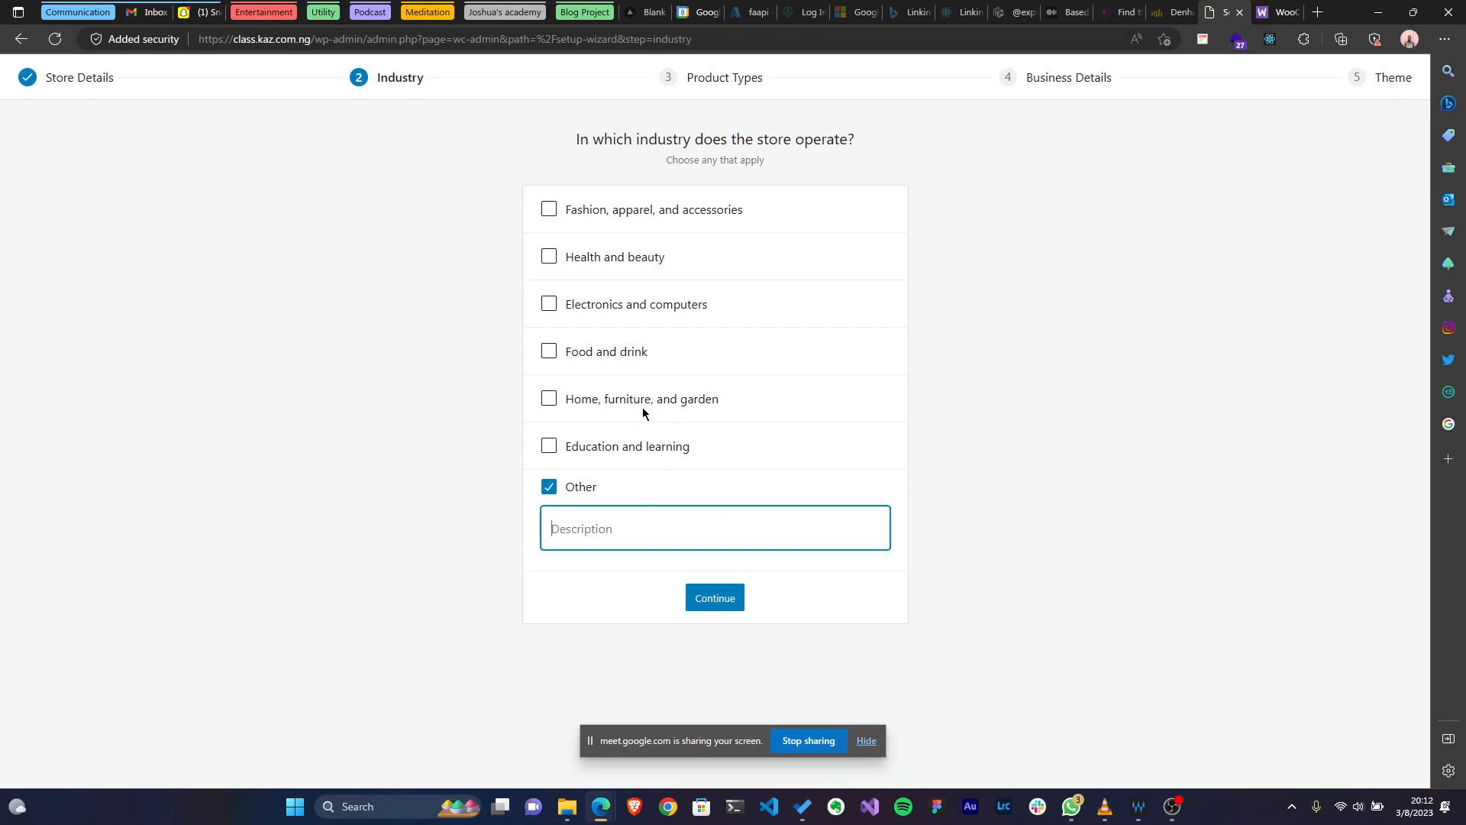
left_click(644, 451)
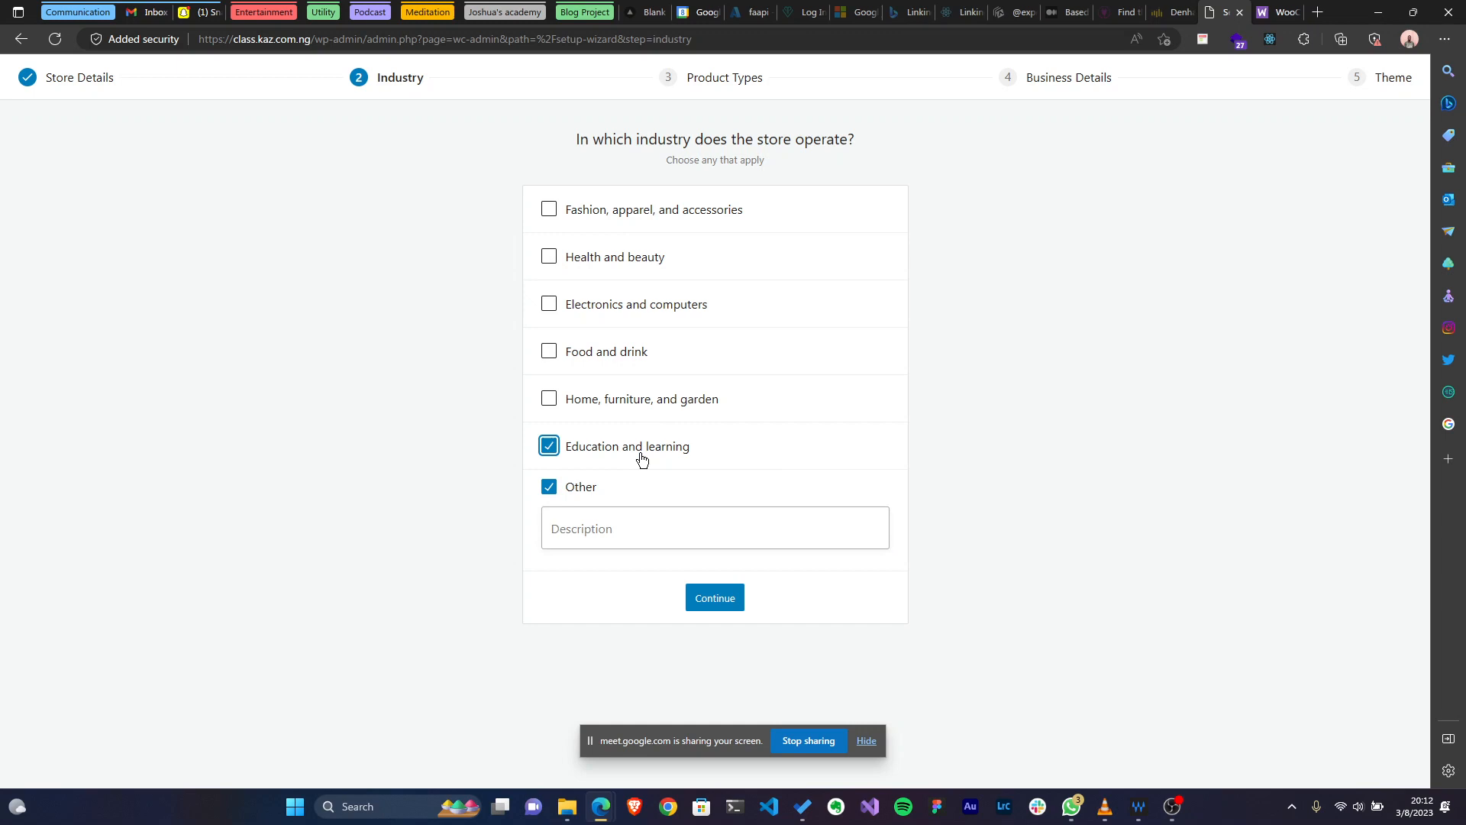
left_click(549, 487)
left_click(709, 547)
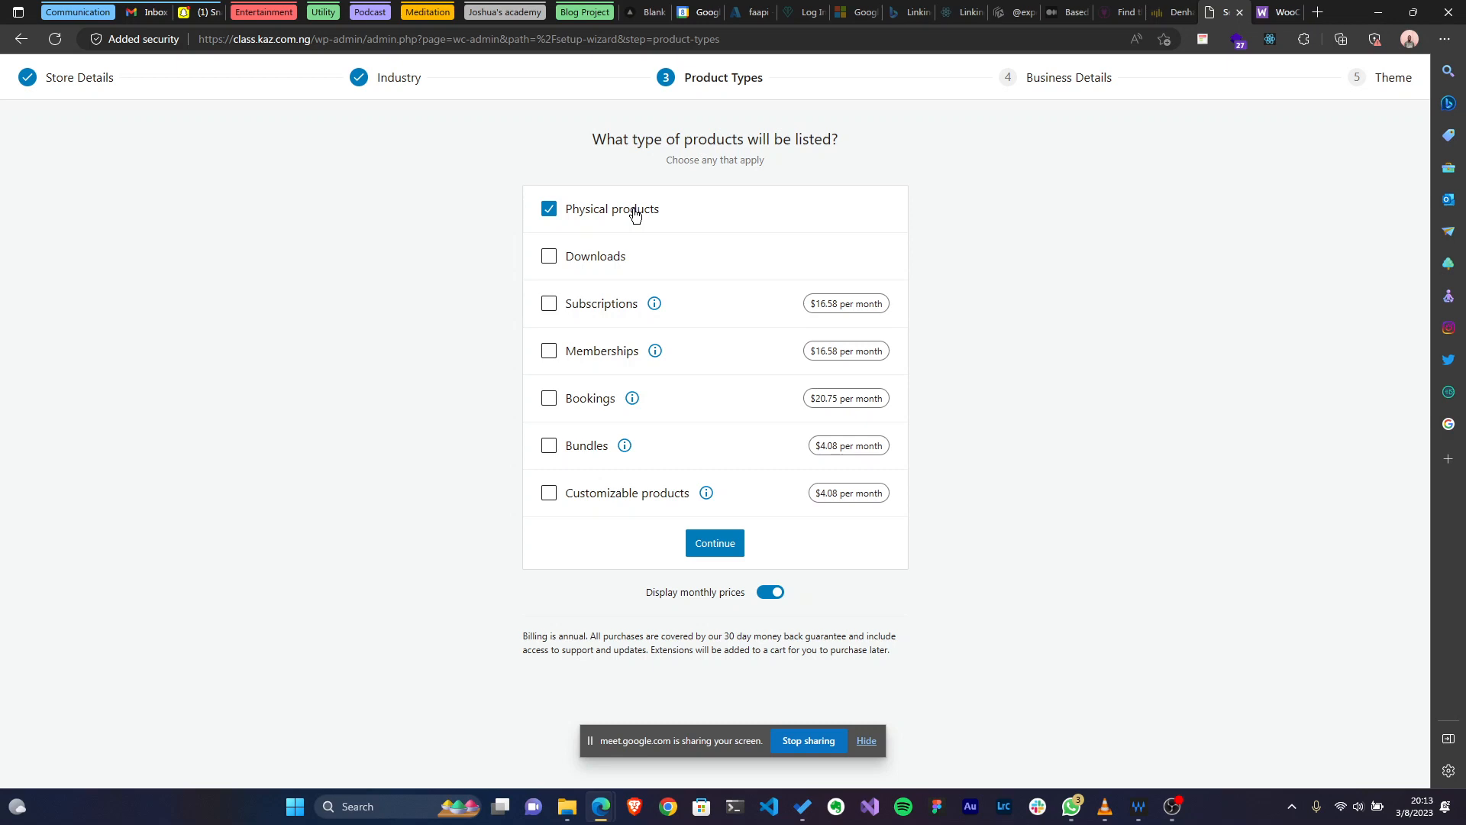
left_click(588, 262)
left_click(714, 553)
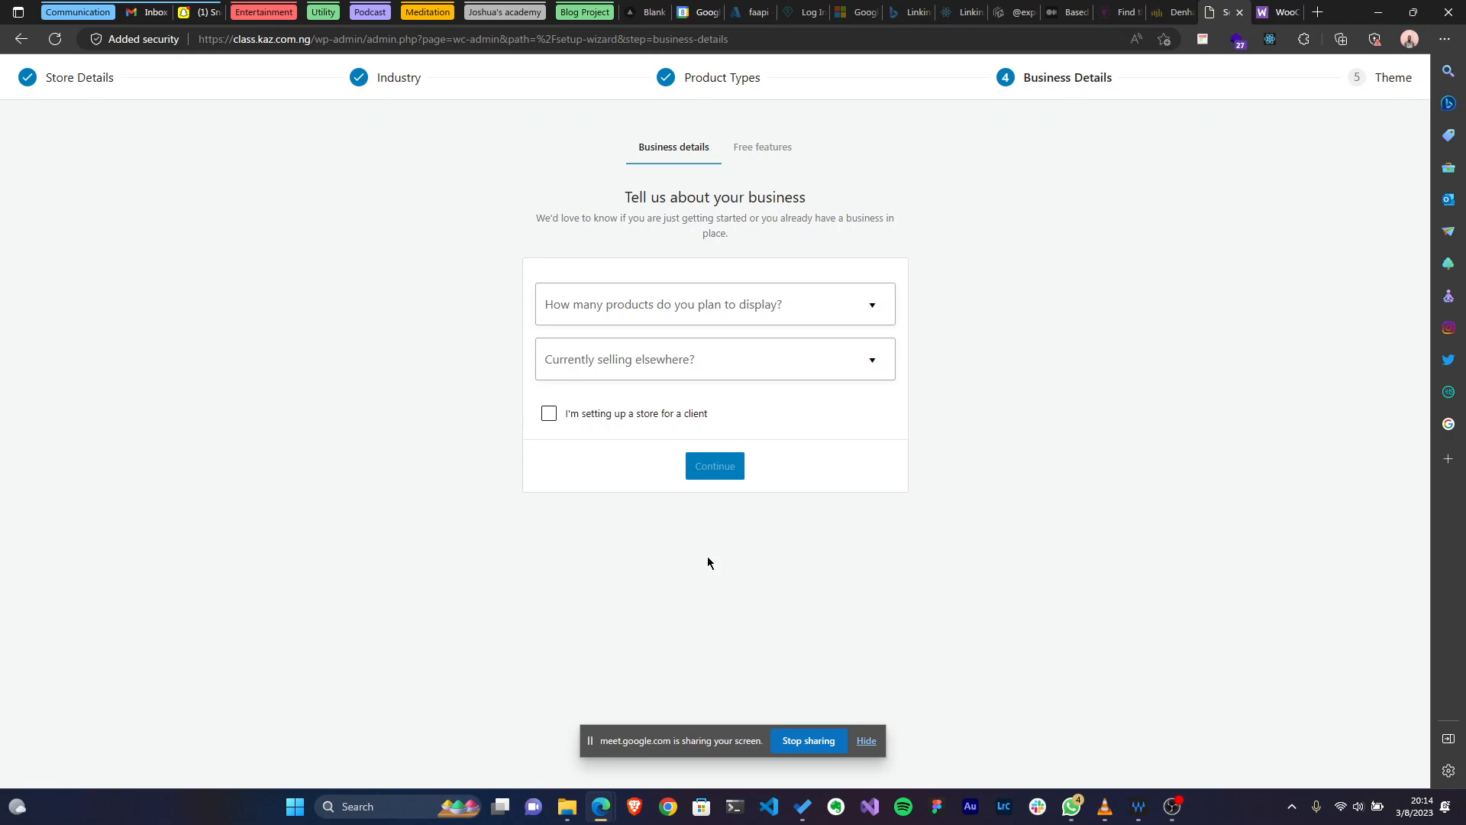
Submit the business details with 11 - 100 products planned and No for currently selling elsewhere.
left_click(783, 306)
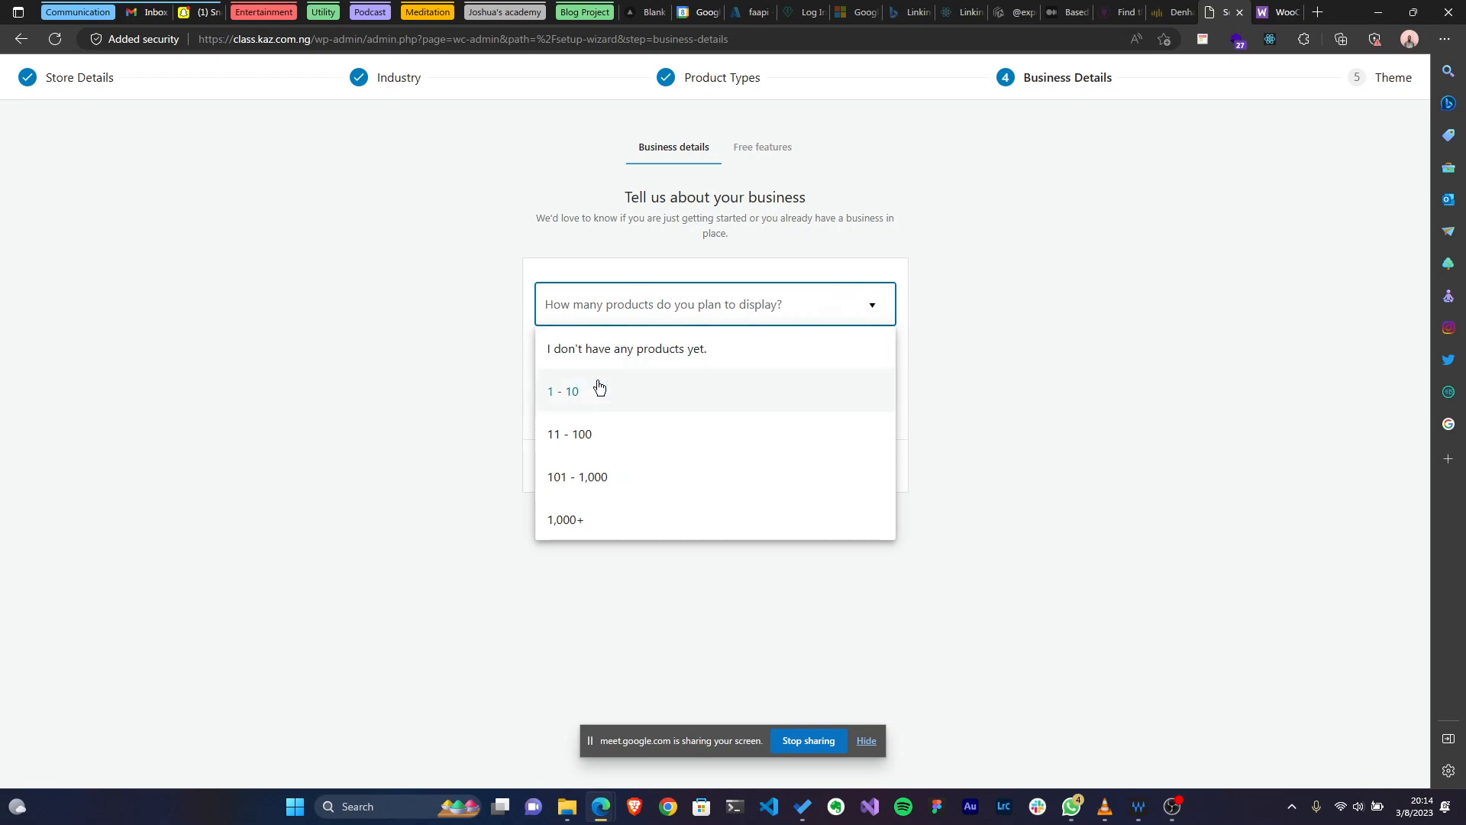
left_click(565, 442)
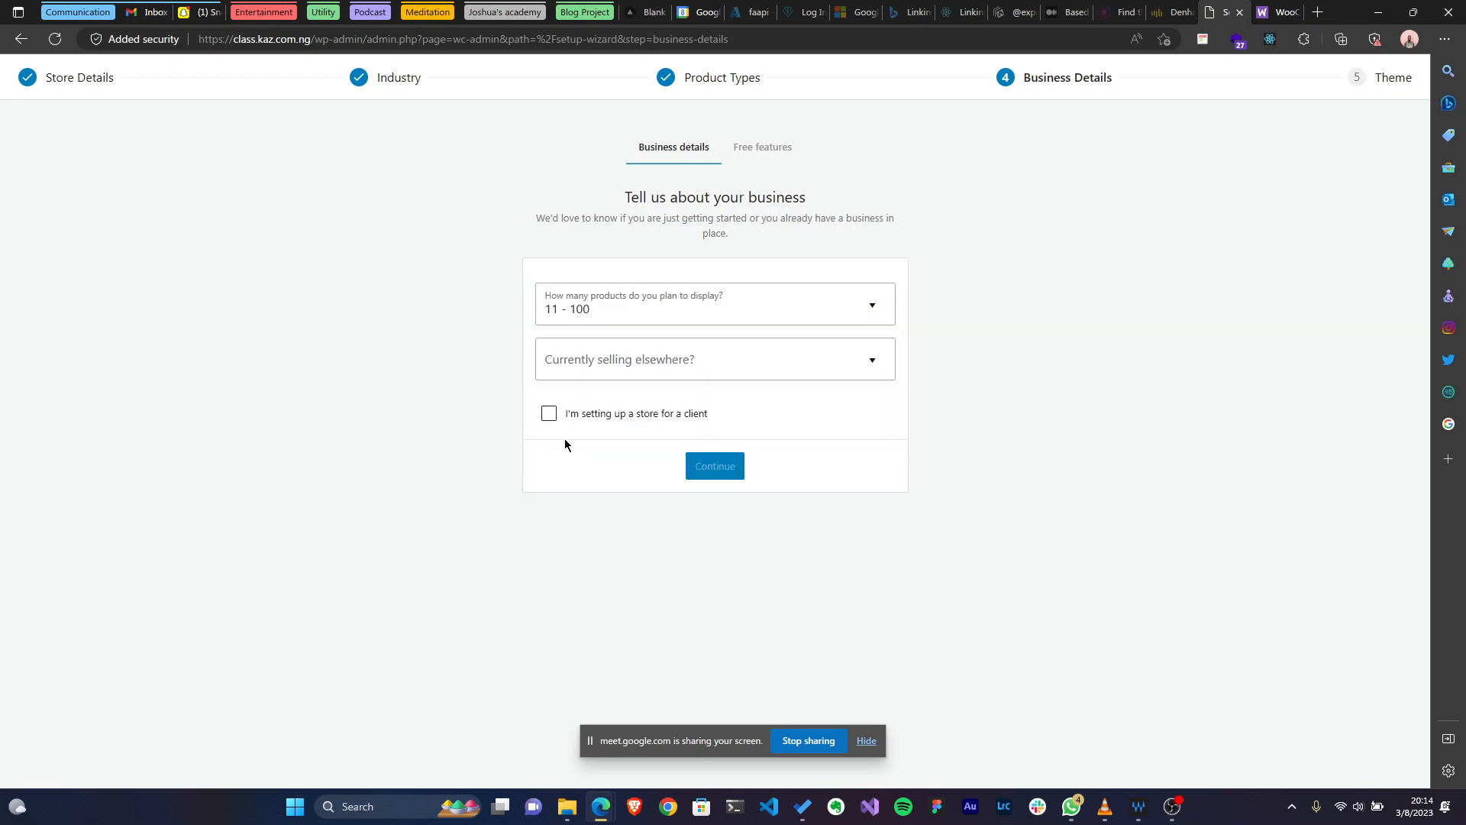
left_click(593, 369)
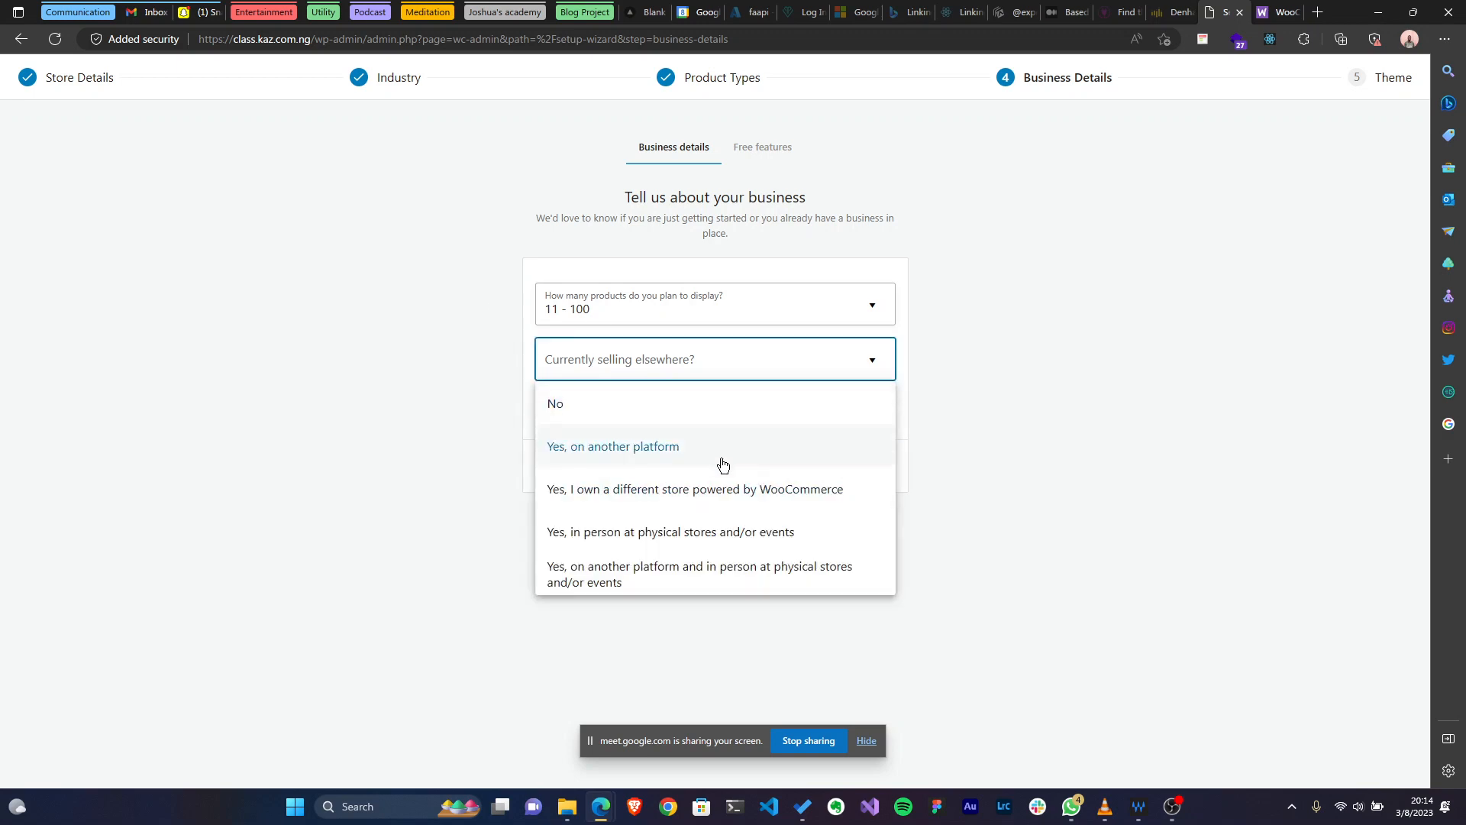
left_click(717, 410)
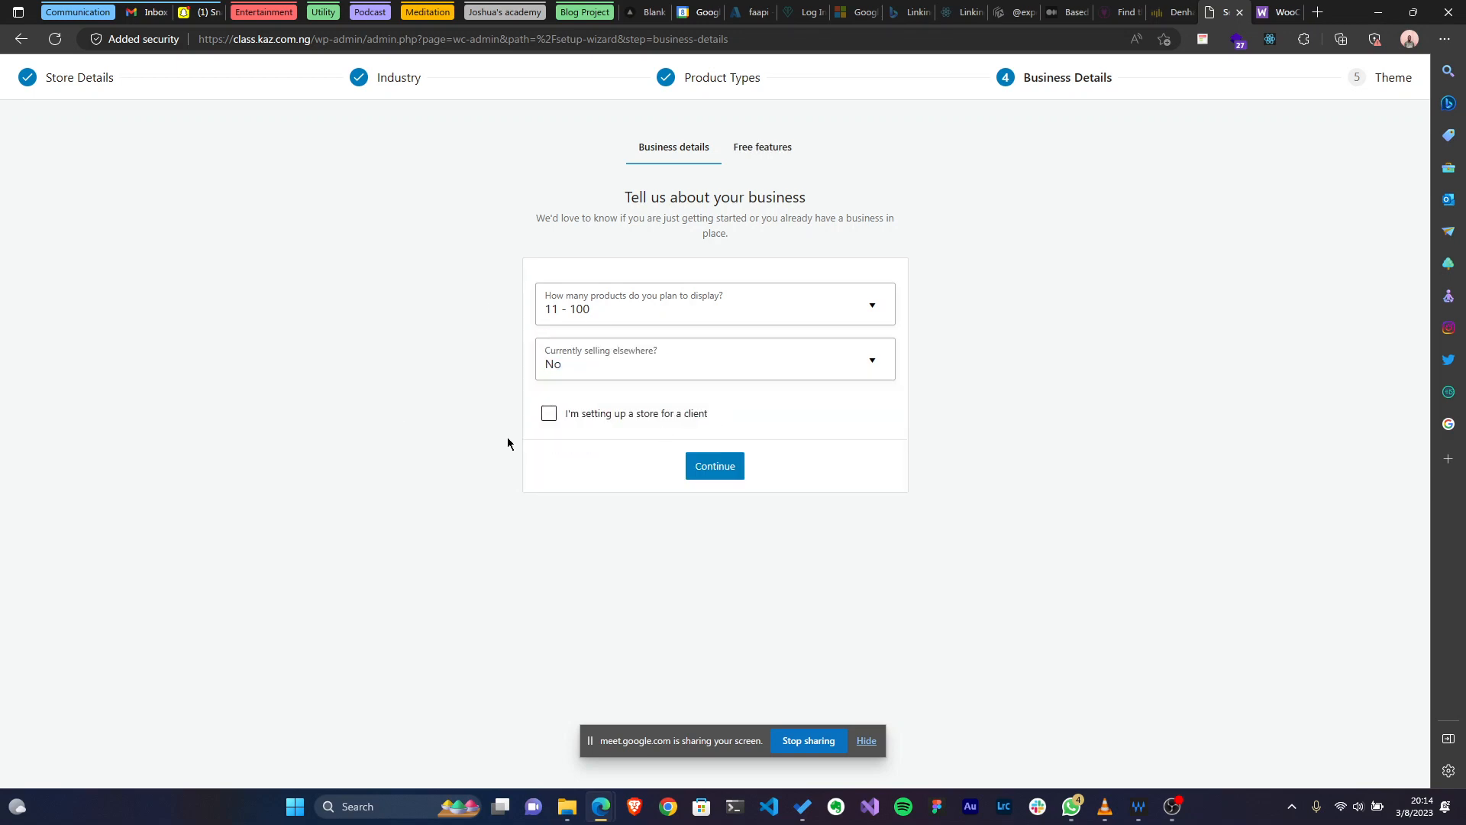
left_click(722, 466)
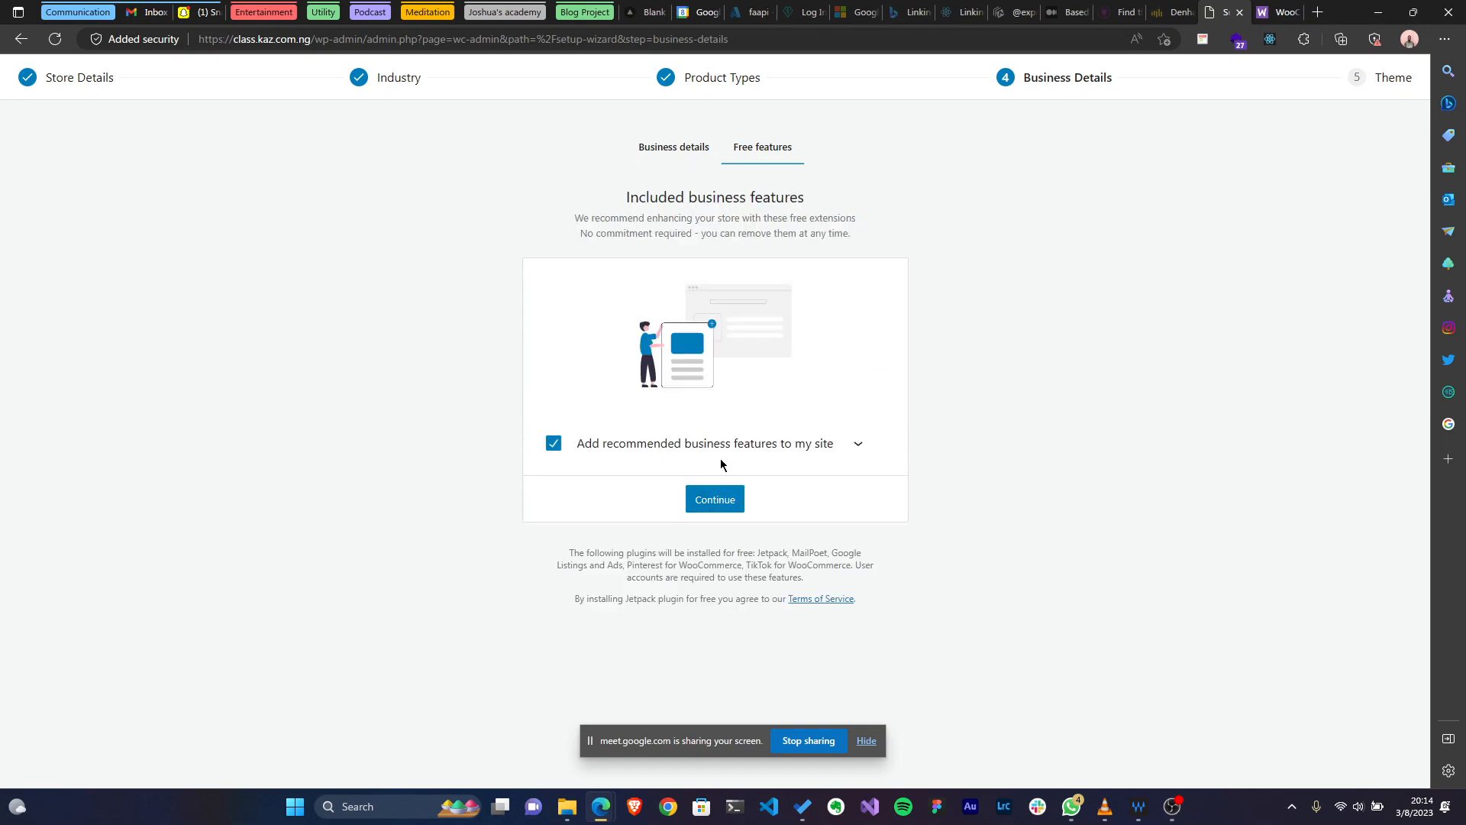
Deselect all recommended free features, namely Jetpack, MailPoet, Google Listings and Ads, Pinterest and TikTok, and continue to the theme selection.
left_click(849, 452)
scroll(891, 401, "down", 3)
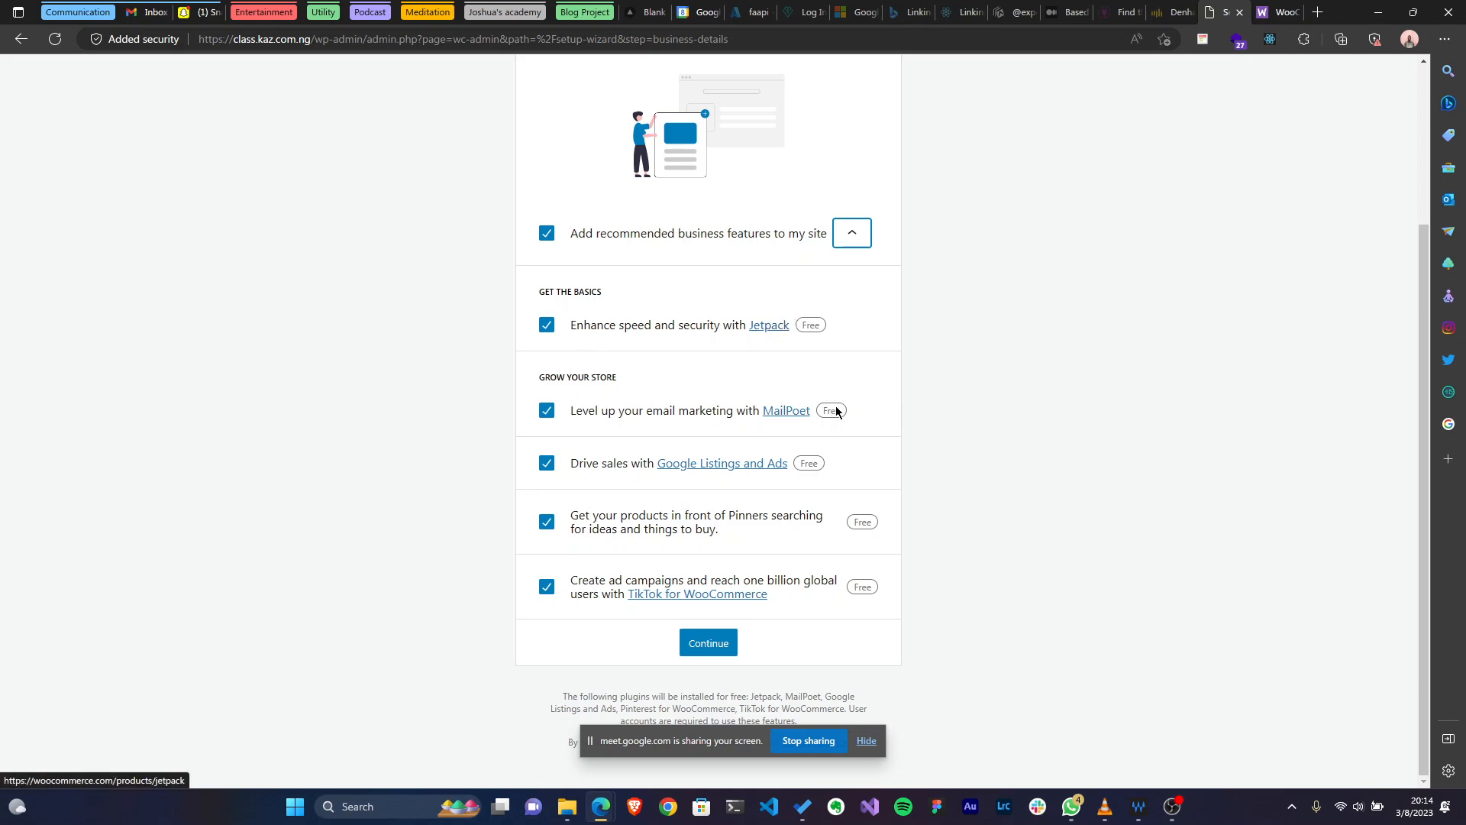
left_click(537, 328)
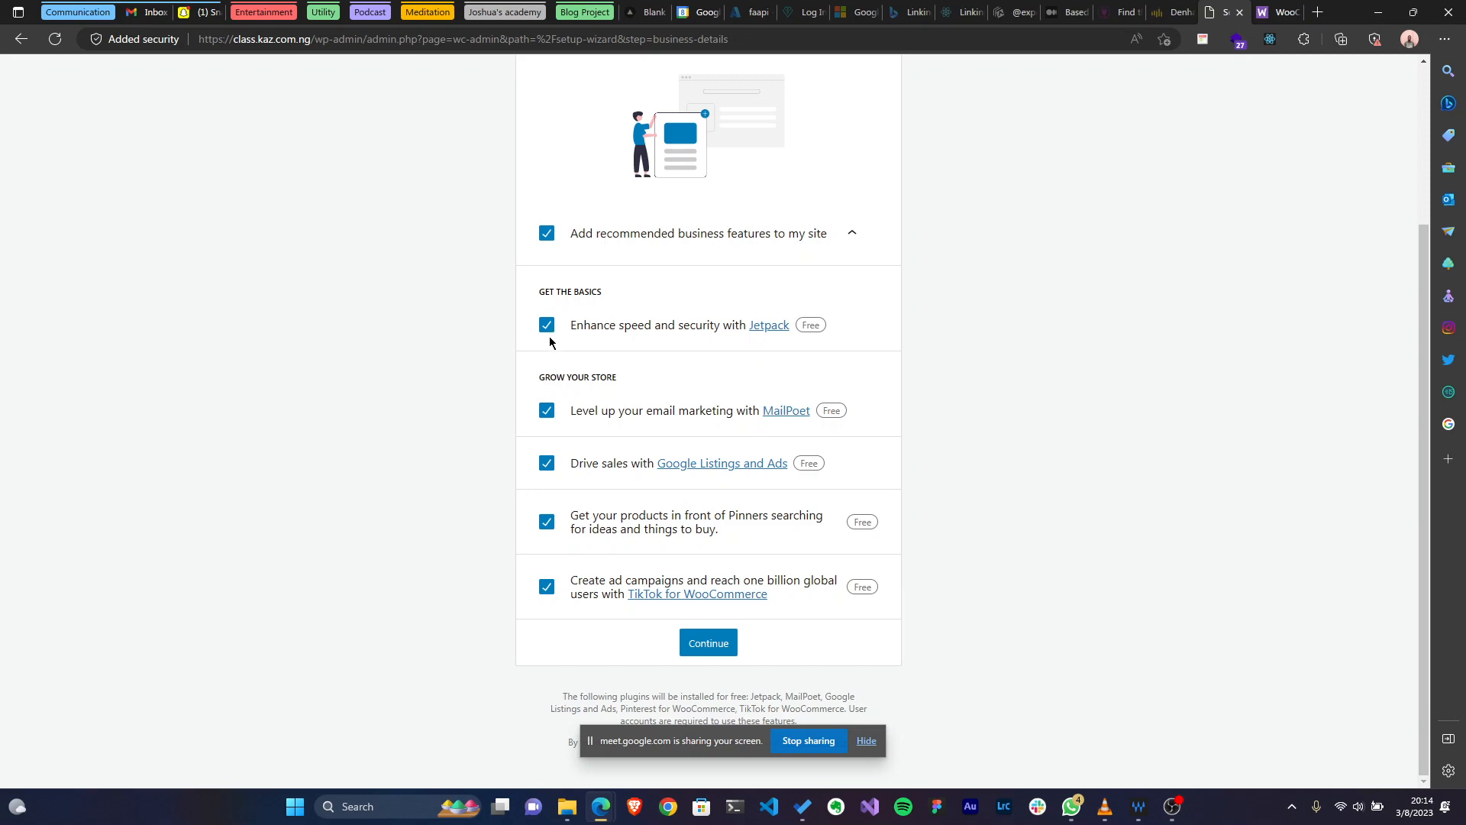
left_click(549, 335)
left_click(547, 429)
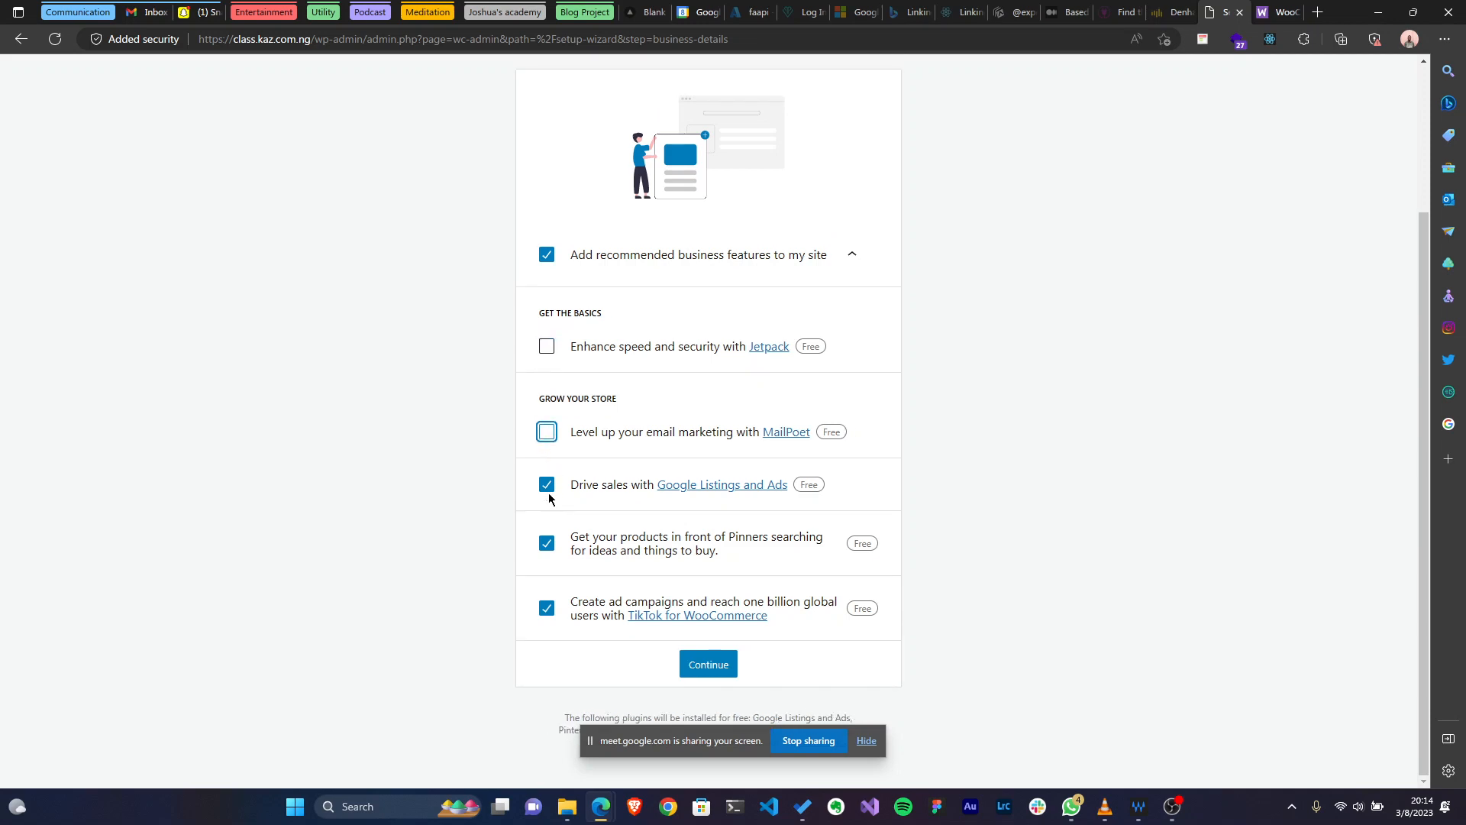
left_click(548, 487)
left_click(545, 551)
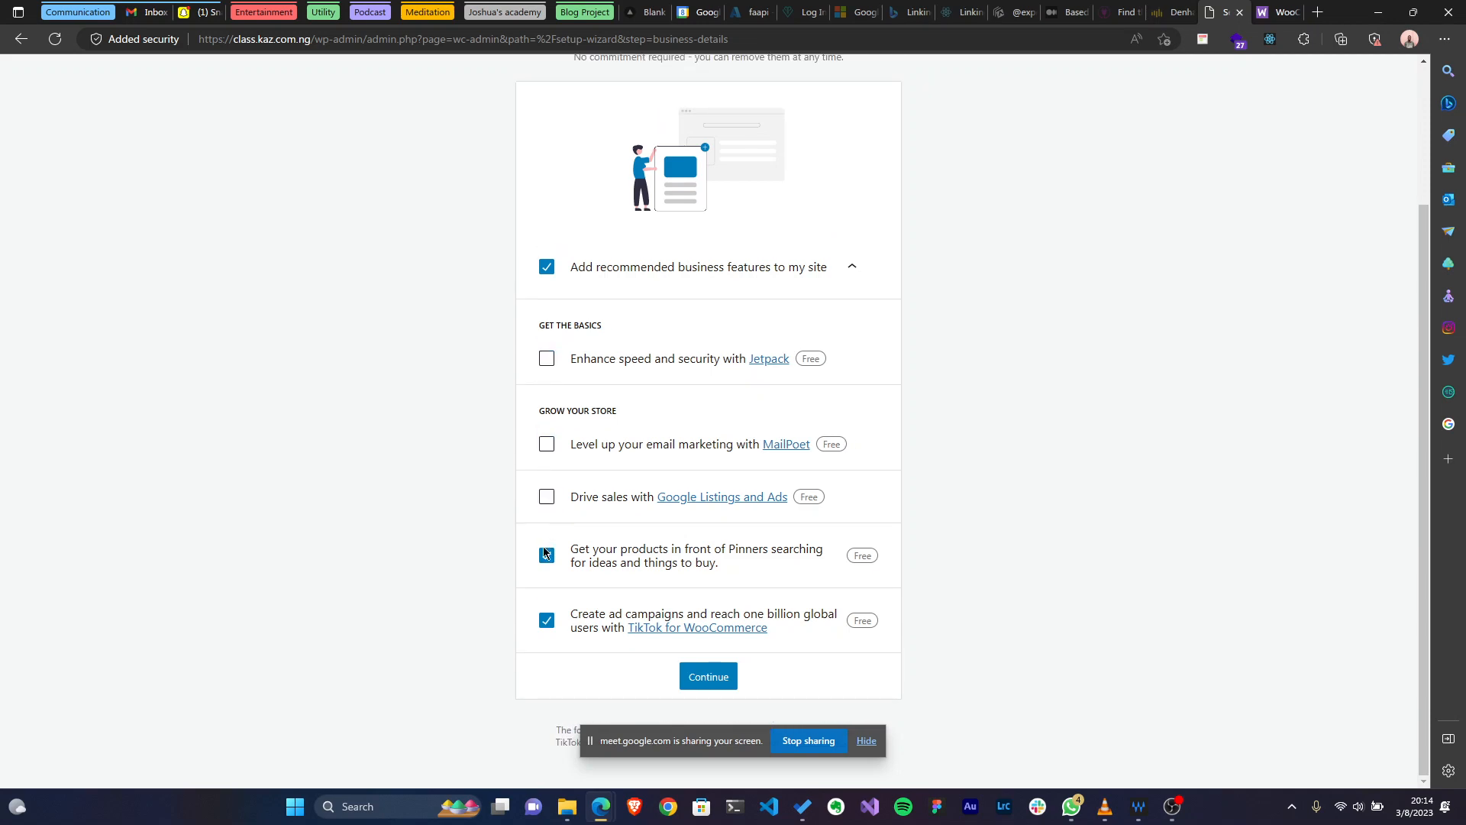
left_click(554, 561)
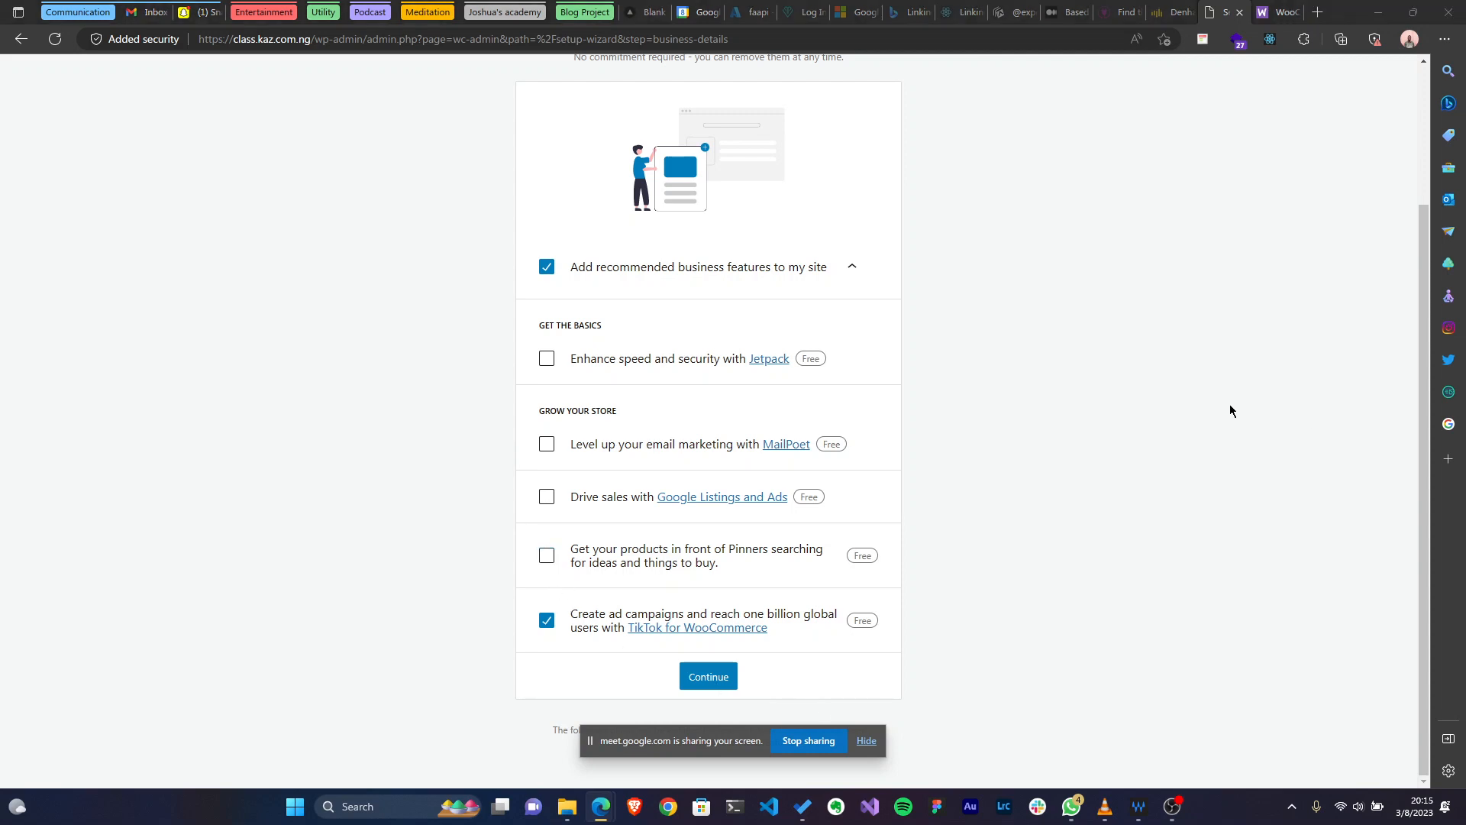
left_click(547, 620)
scroll(555, 620, "up", 1)
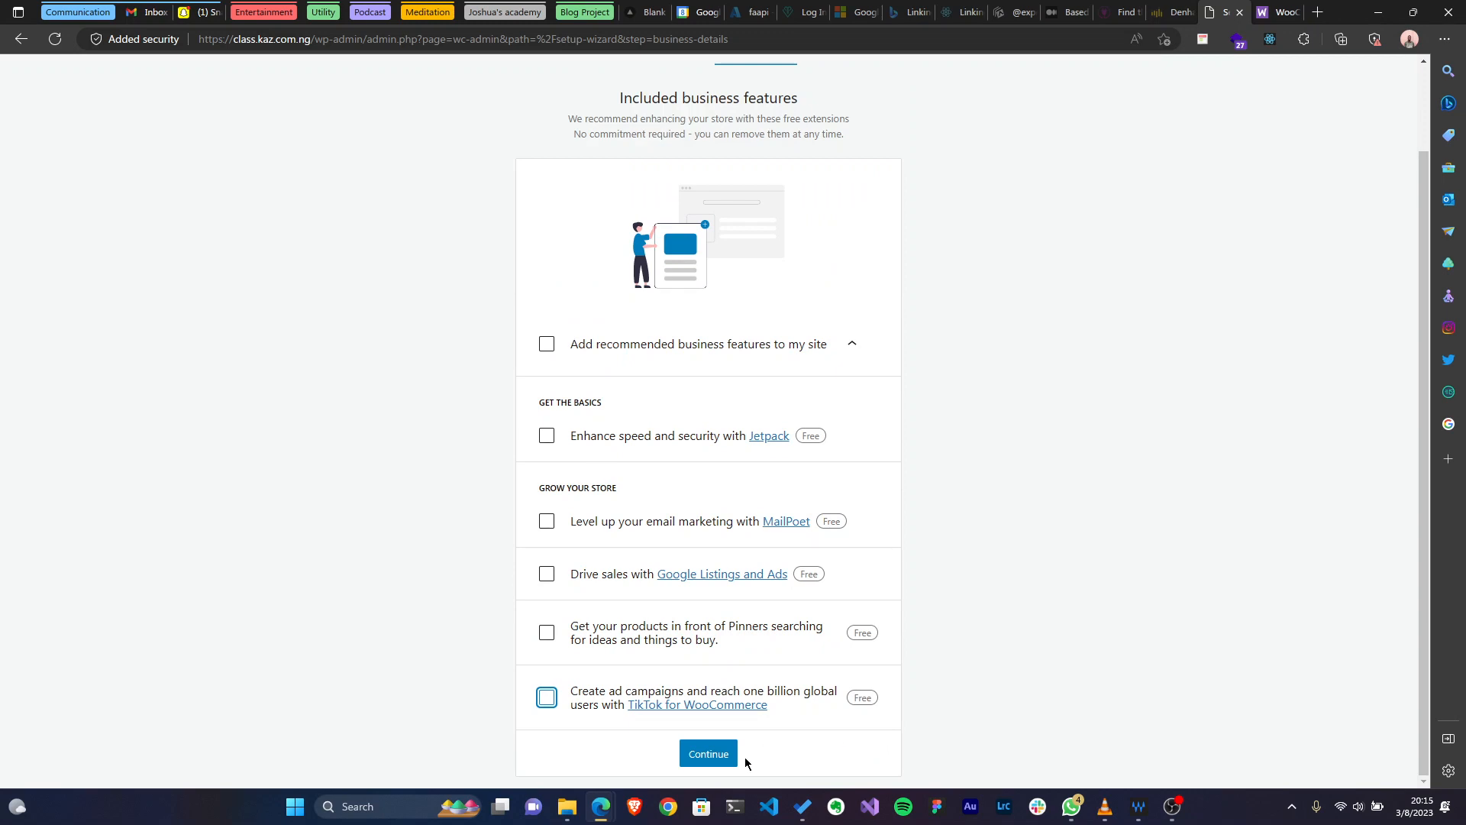
left_click(712, 756)
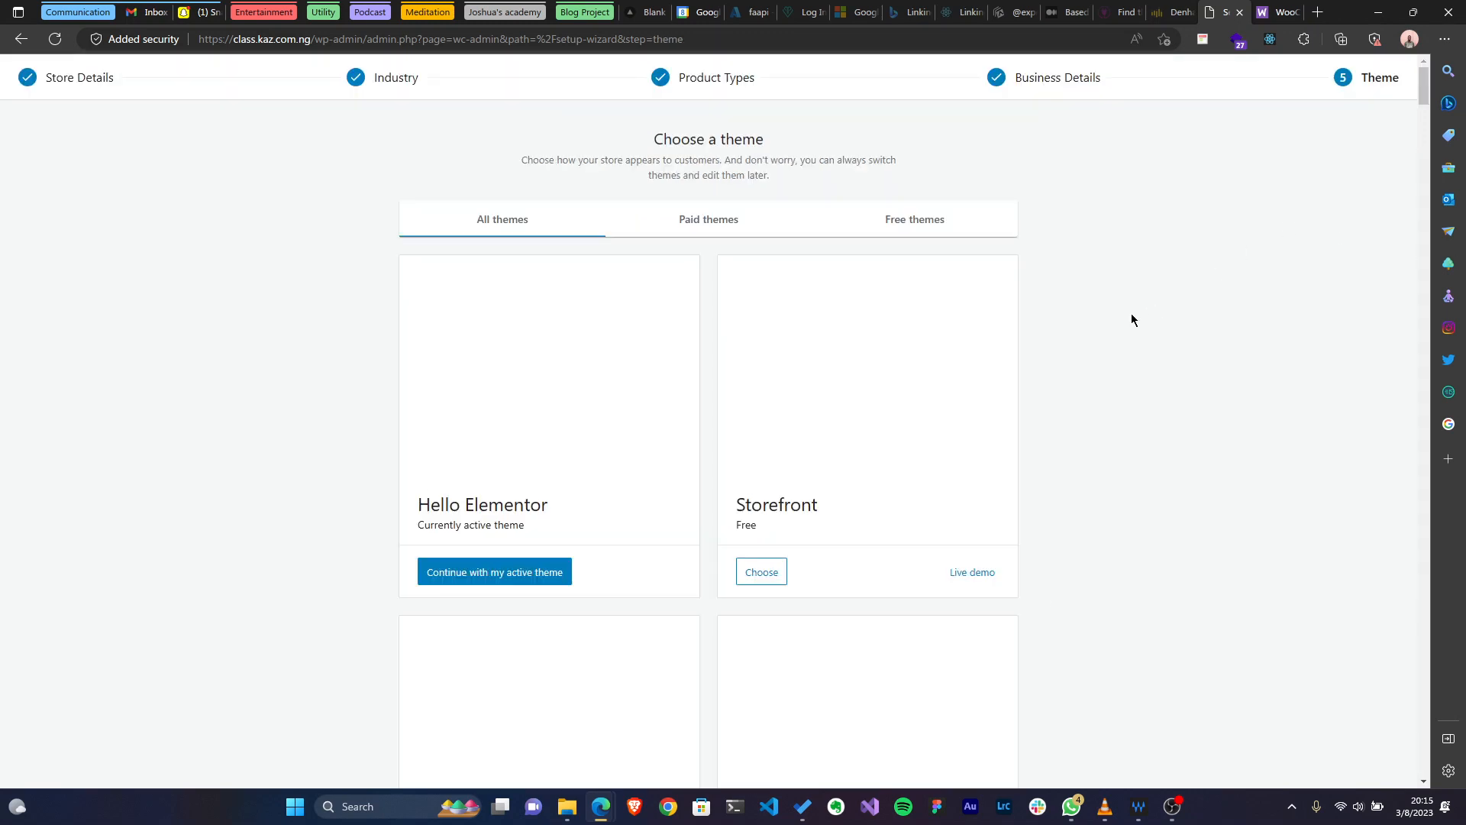
Browse the offered store themes and finish the wizard with the active Hello Elementor theme.
scroll(501, 468, "down", 1)
scroll(550, 511, "up", 1)
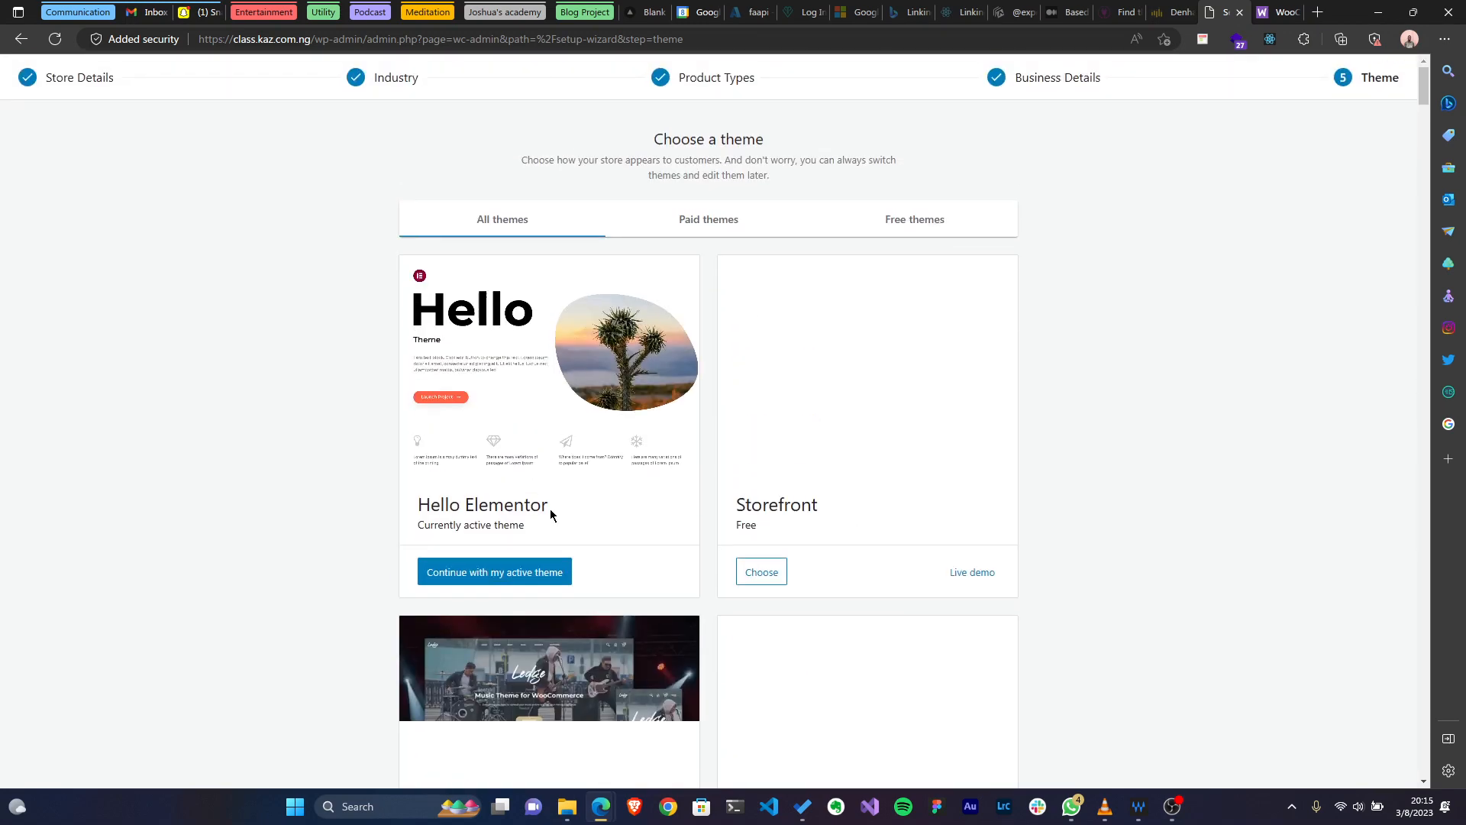
scroll(707, 414, "down", 7)
scroll(707, 412, "down", 5)
scroll(886, 422, "up", 10)
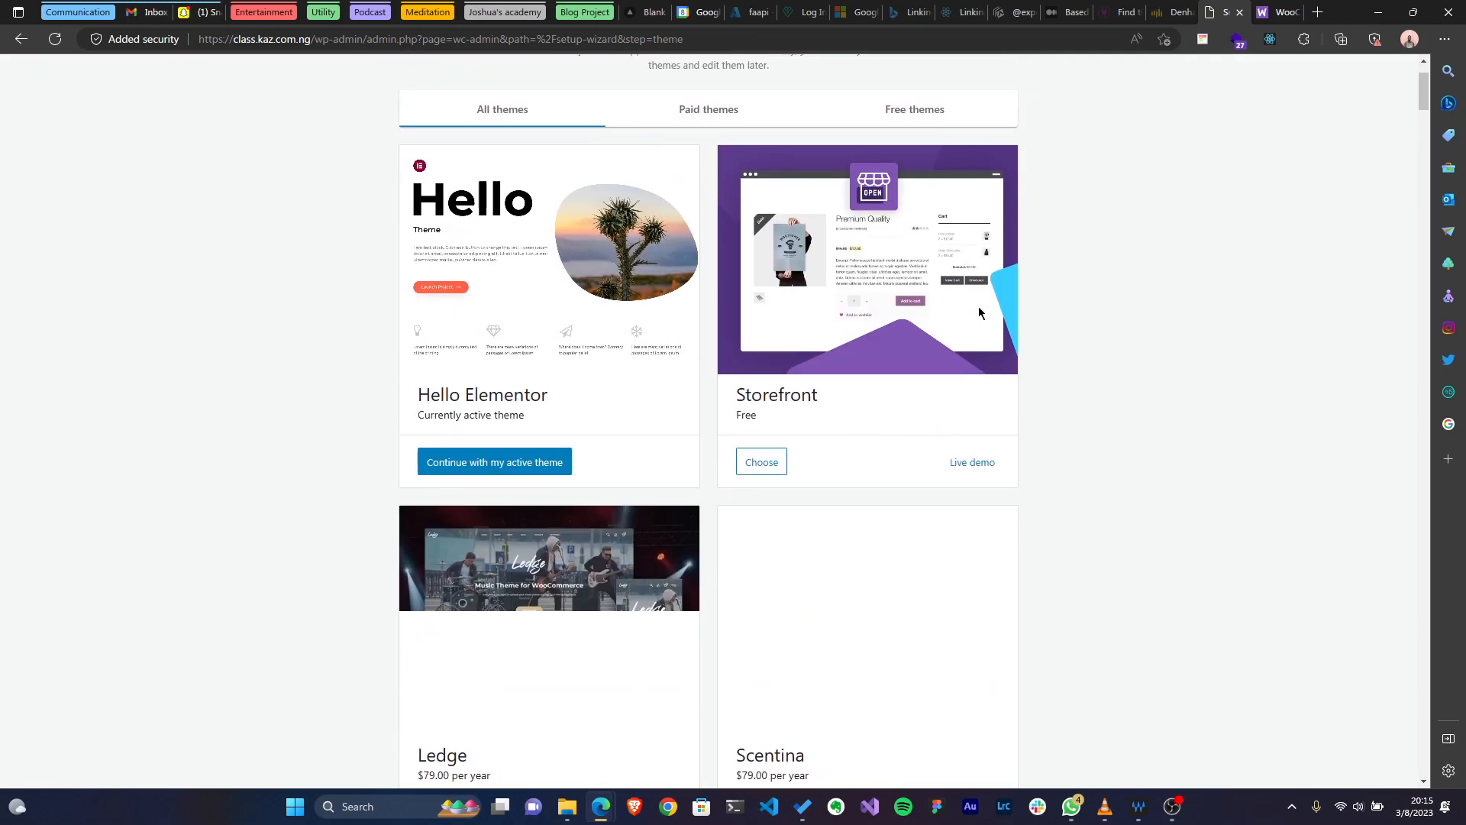
scroll(735, 427, "down", 2)
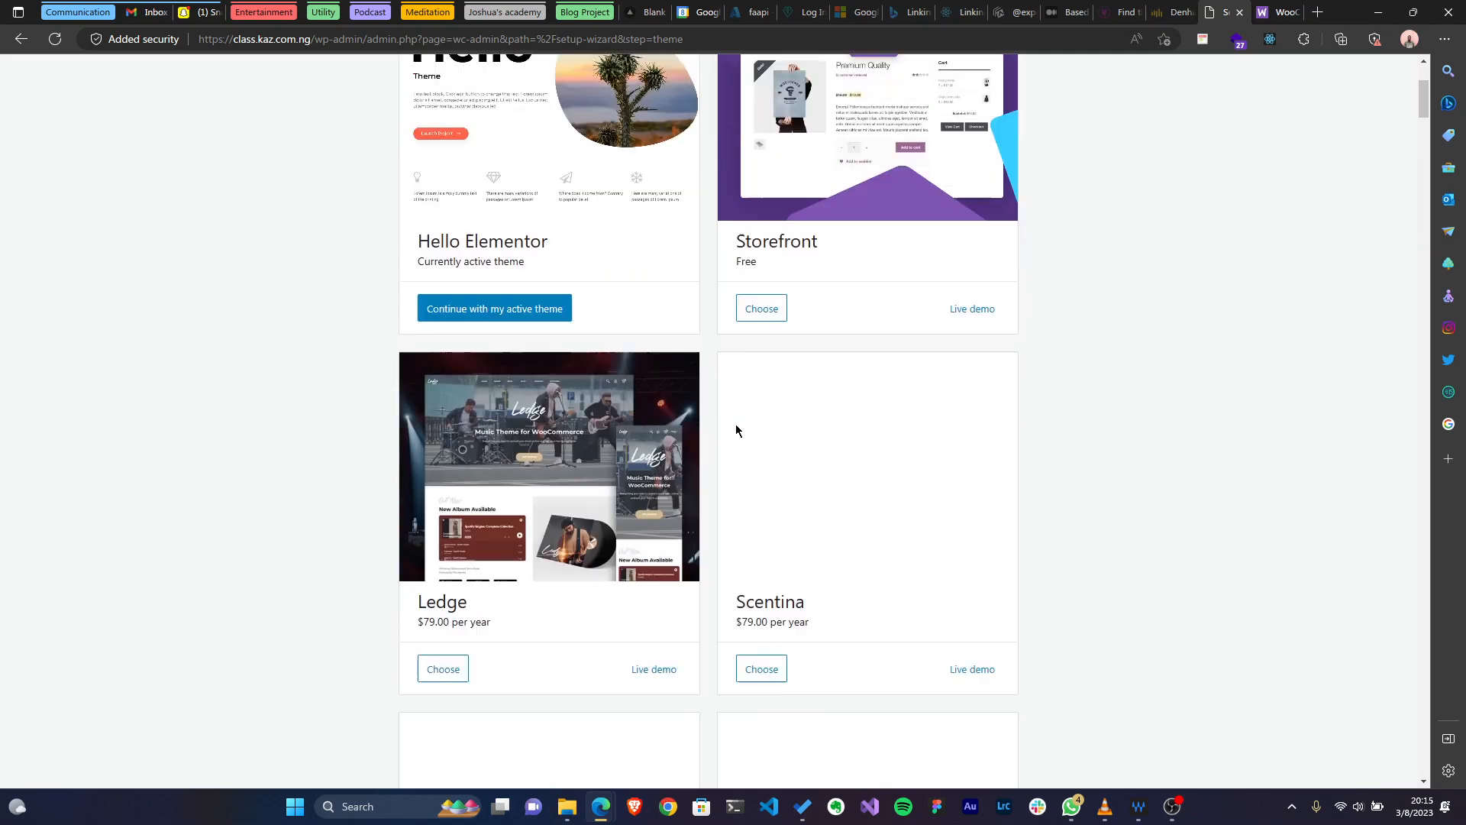
scroll(736, 428, "down", 3)
scroll(756, 415, "up", 6)
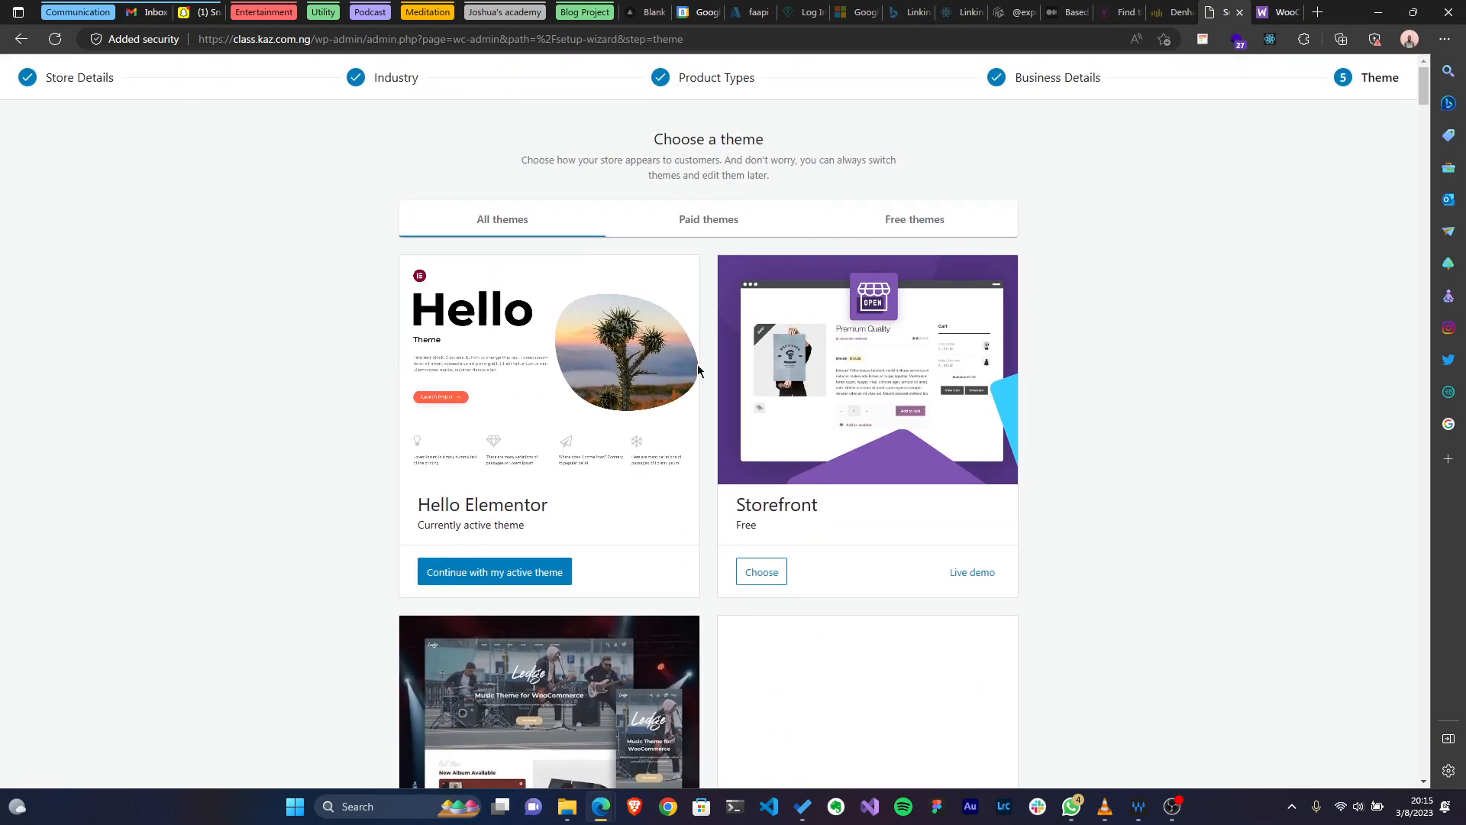
left_click(508, 571)
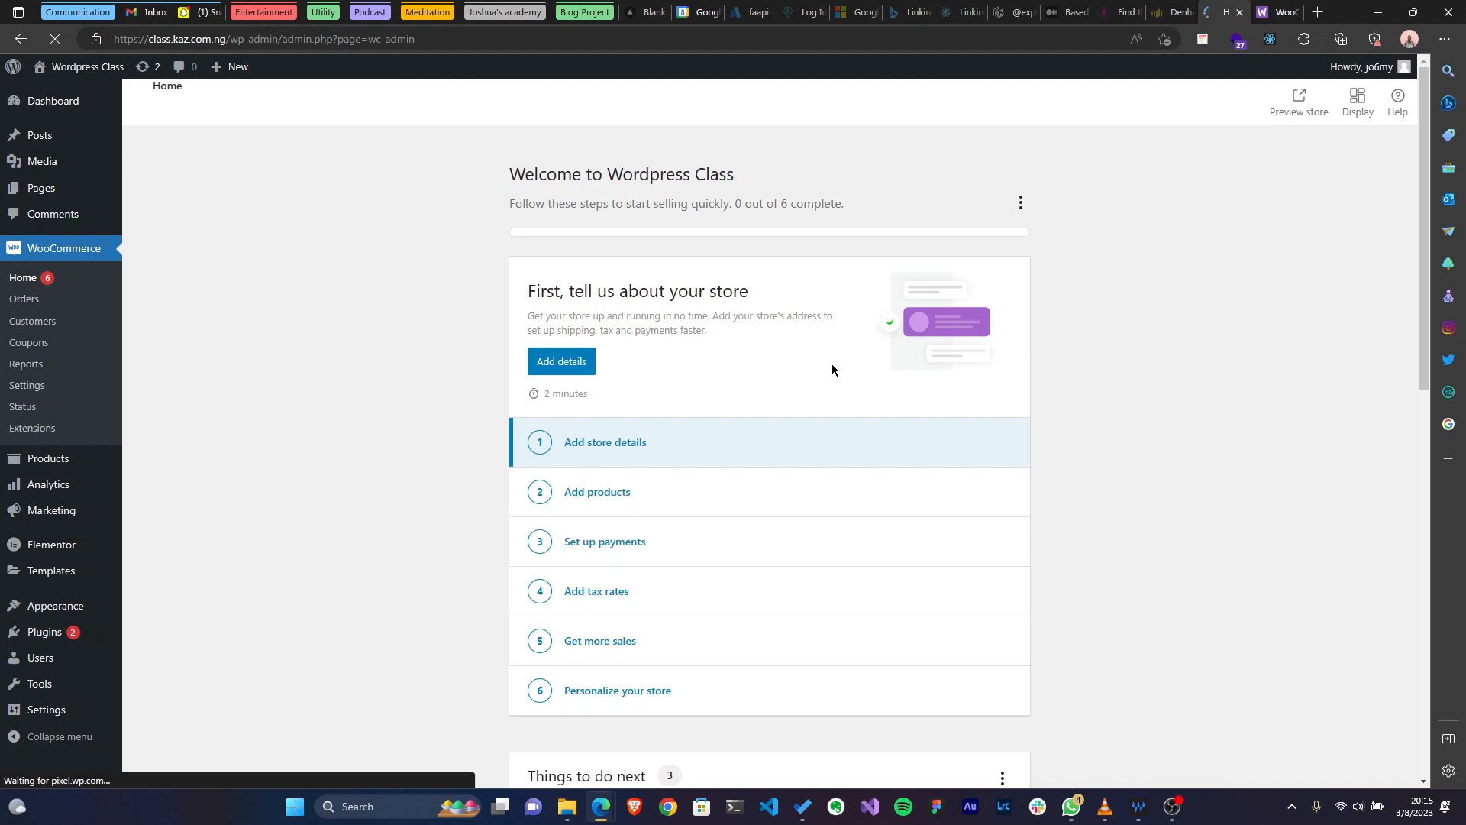
Look through the WooCommerce home page, from the store setup checklist and the things to do next down to the stats overview.
scroll(592, 356, "down", 7)
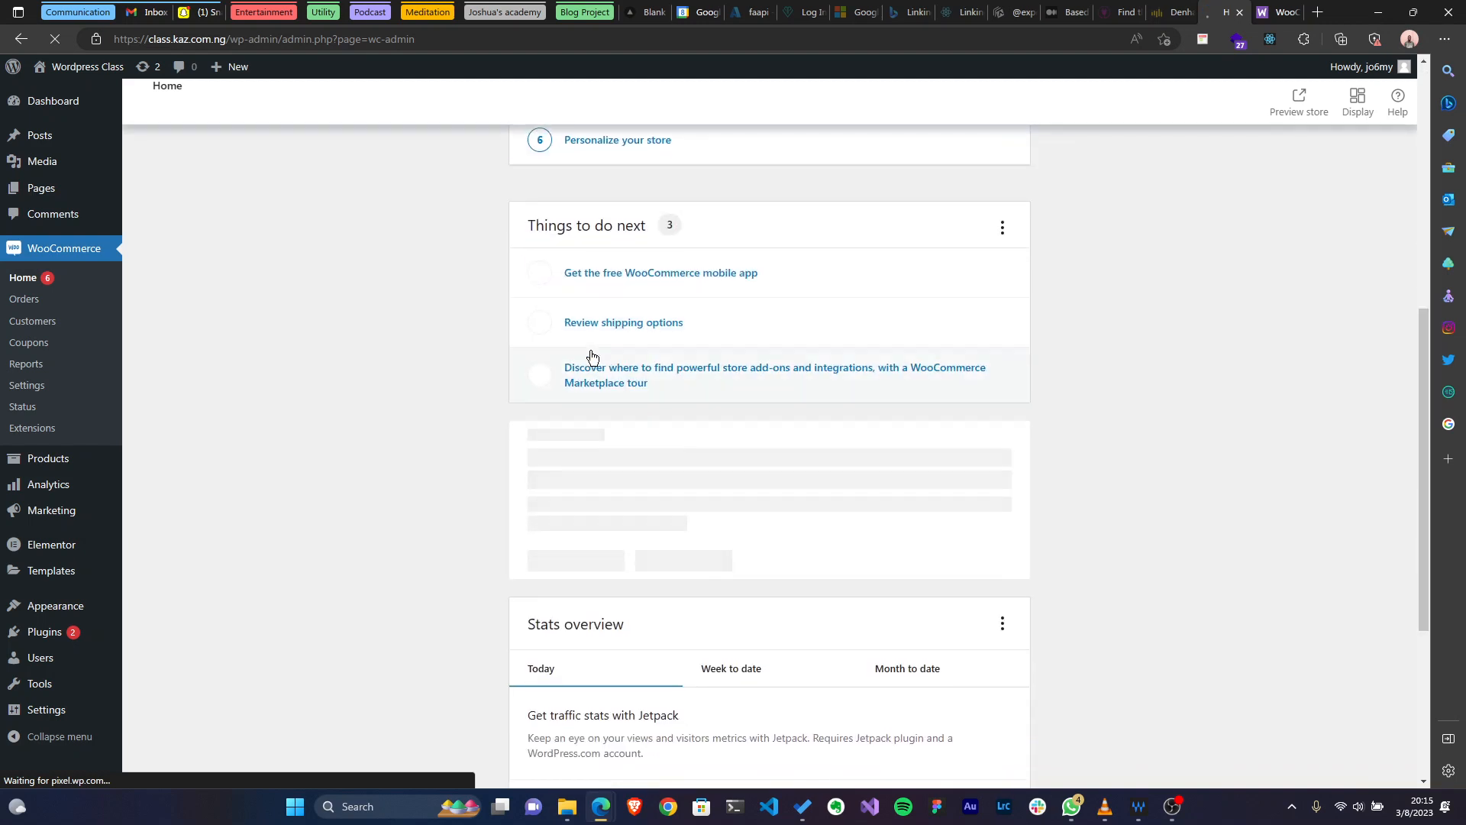
scroll(592, 356, "up", 7)
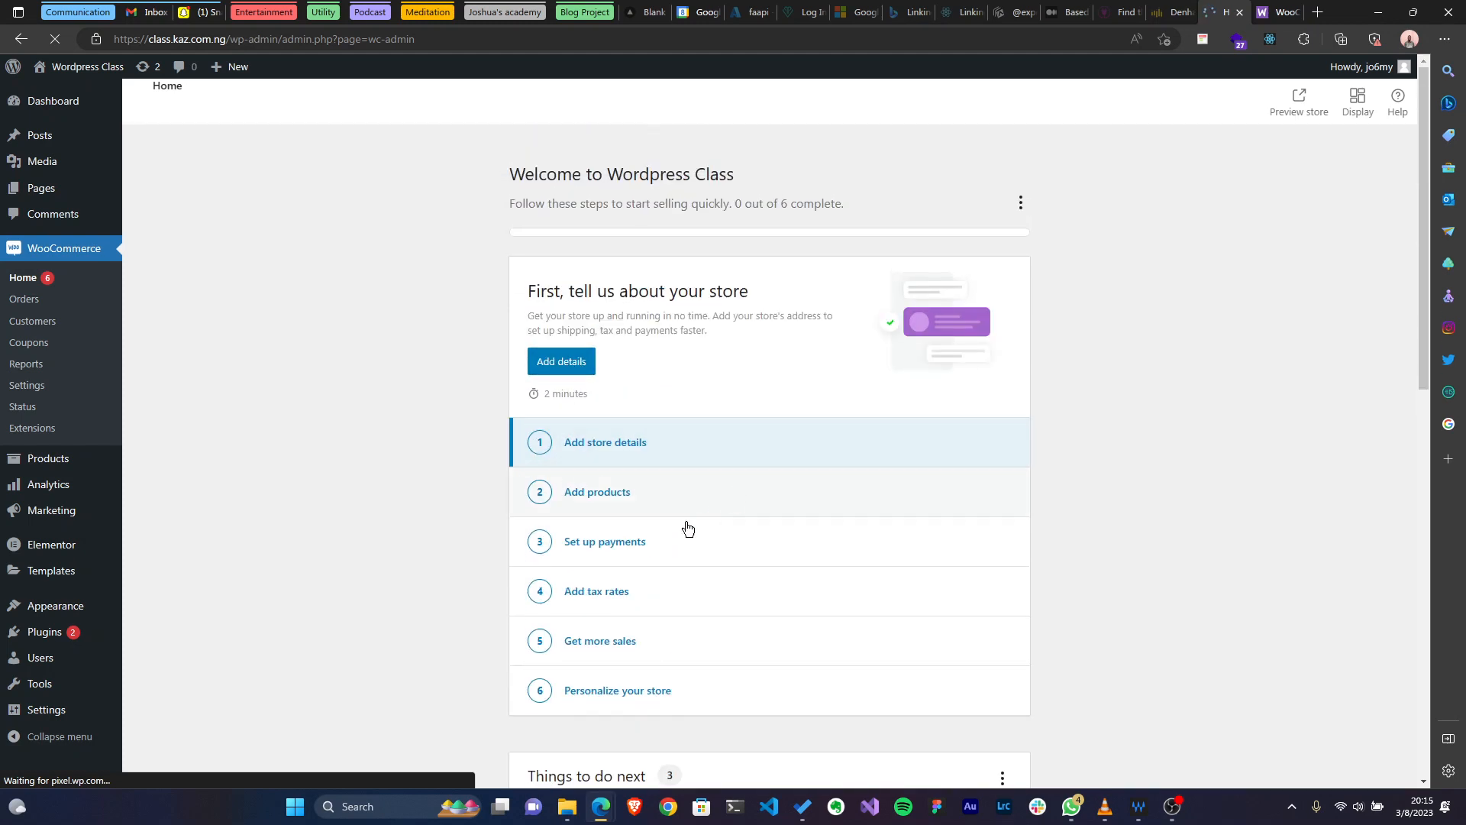
scroll(592, 600, "down", 6)
scroll(612, 206, "up", 3)
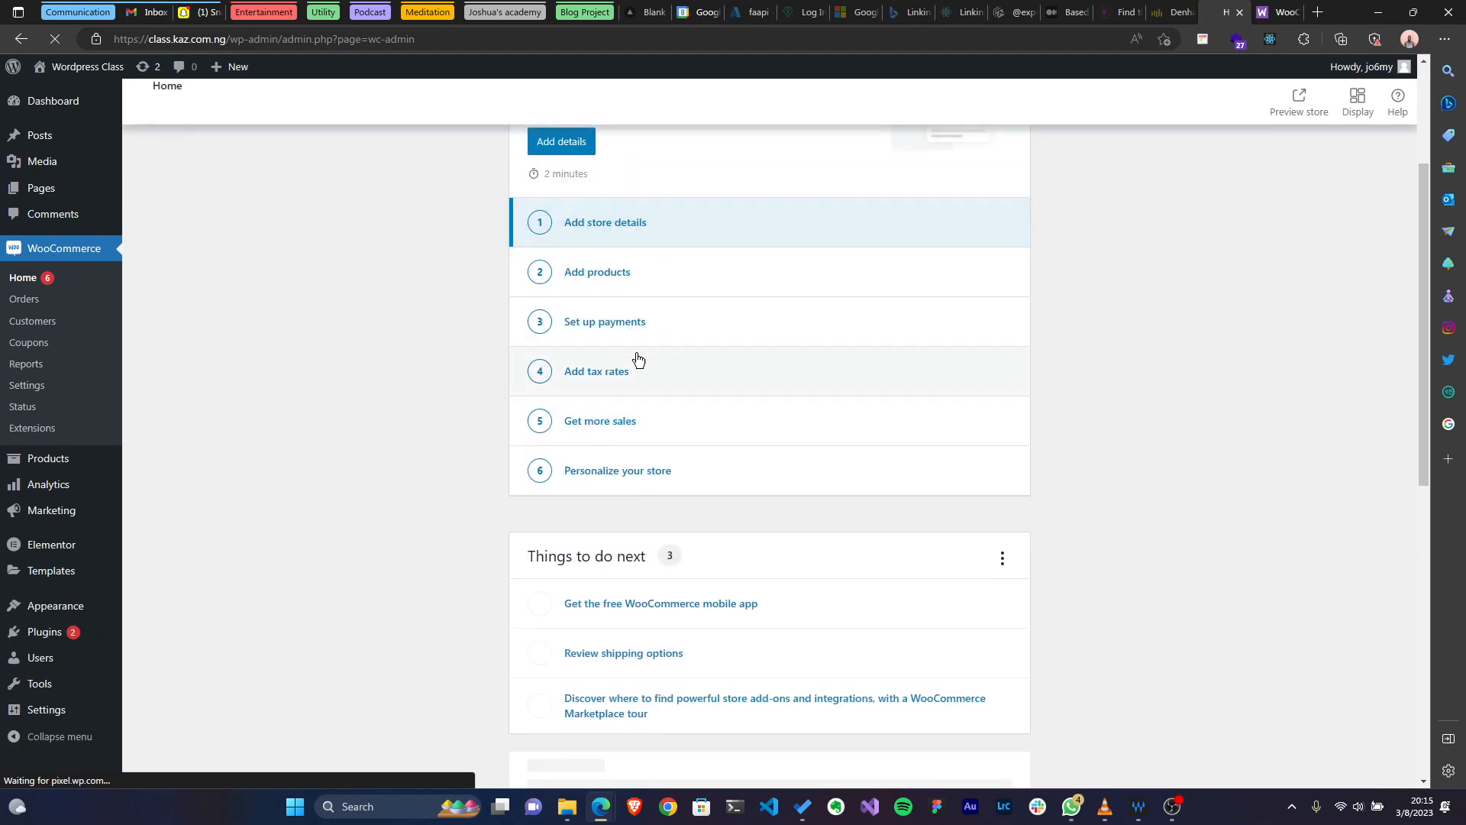
scroll(707, 484, "down", 1)
scroll(707, 484, "down", 8)
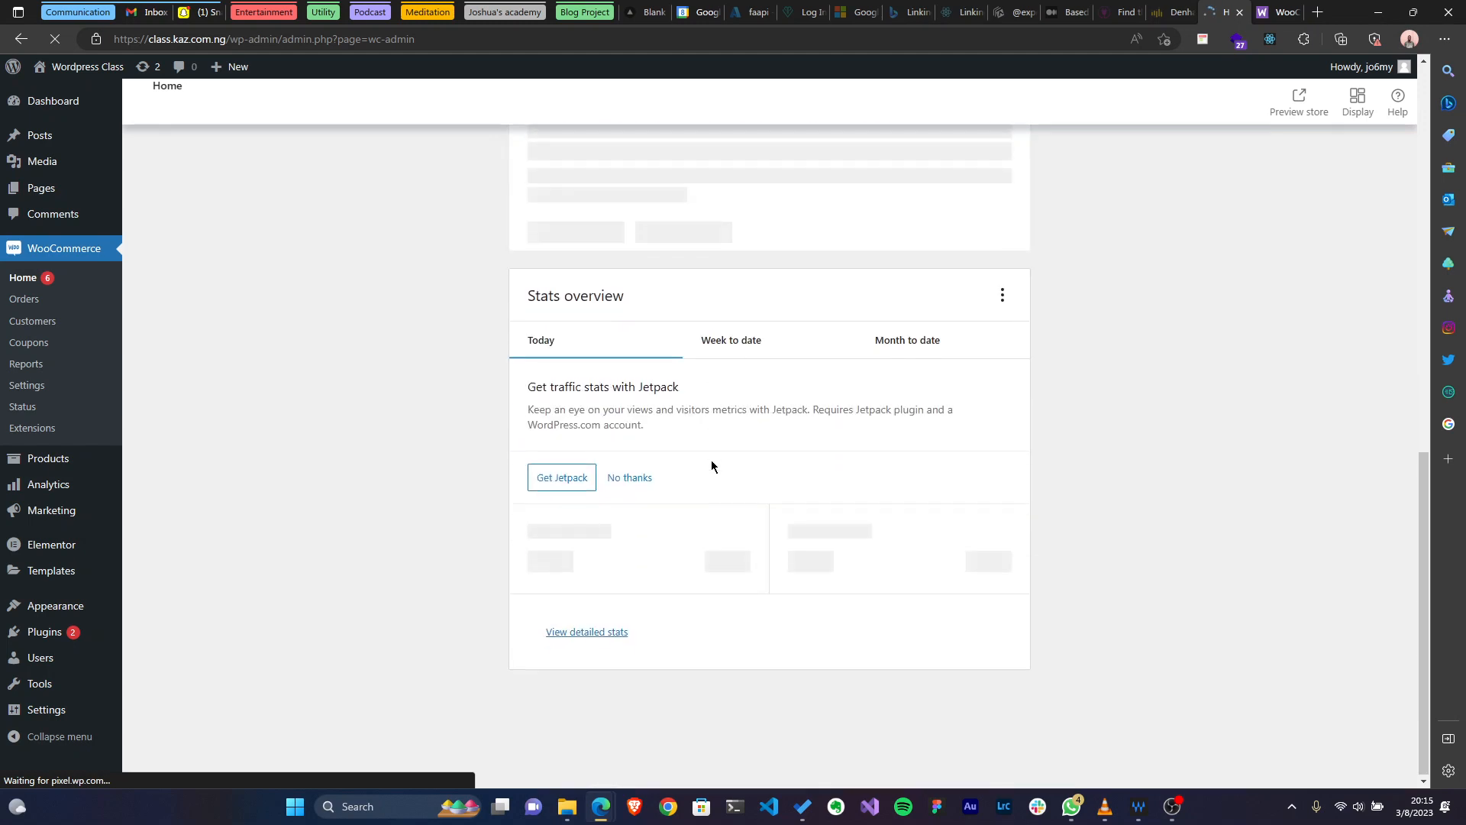
scroll(711, 465, "up", 12)
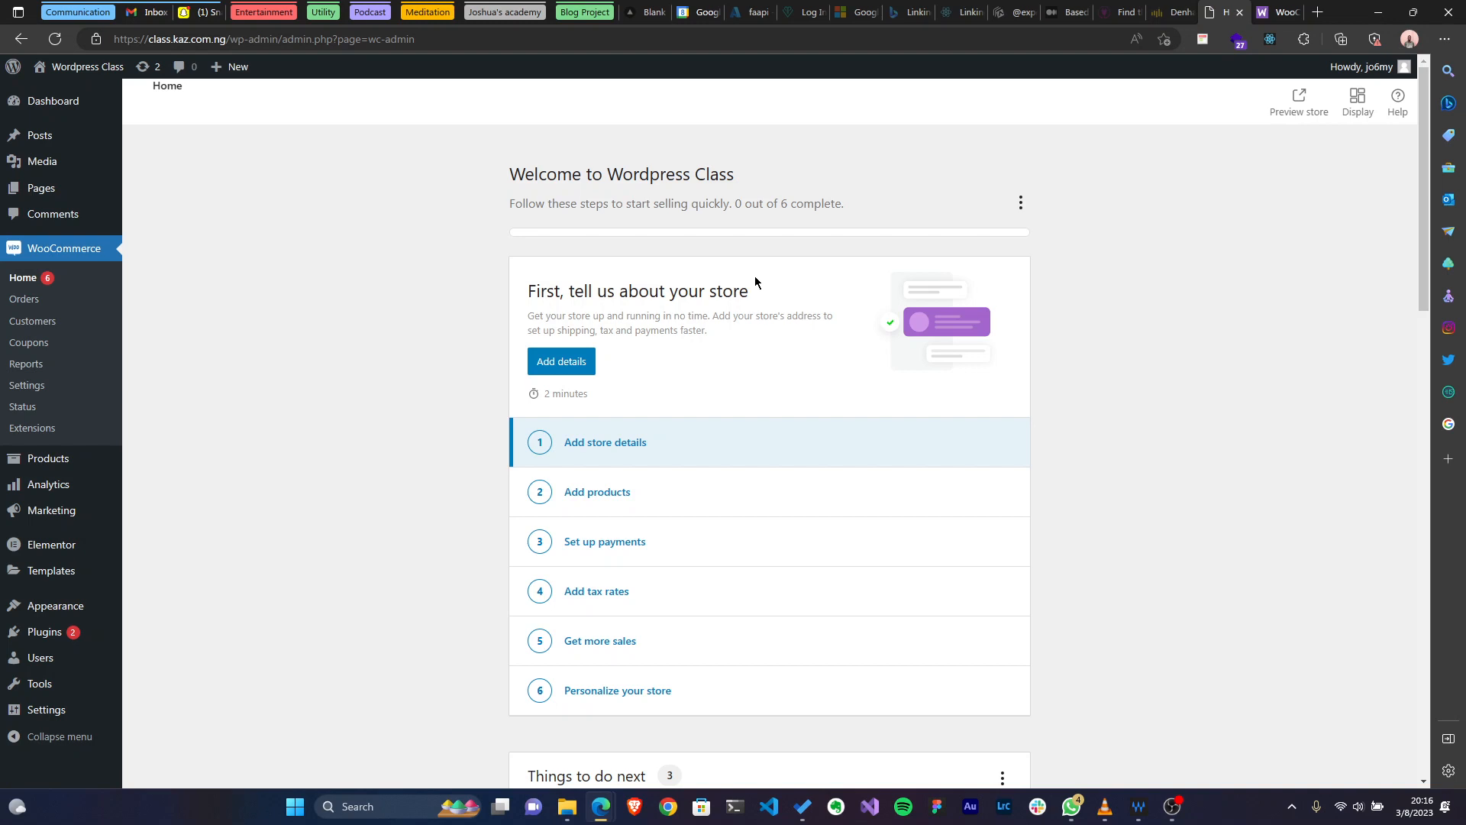
Start creating a new product from the store's product list and dismiss the guided product tour.
left_click(27, 462)
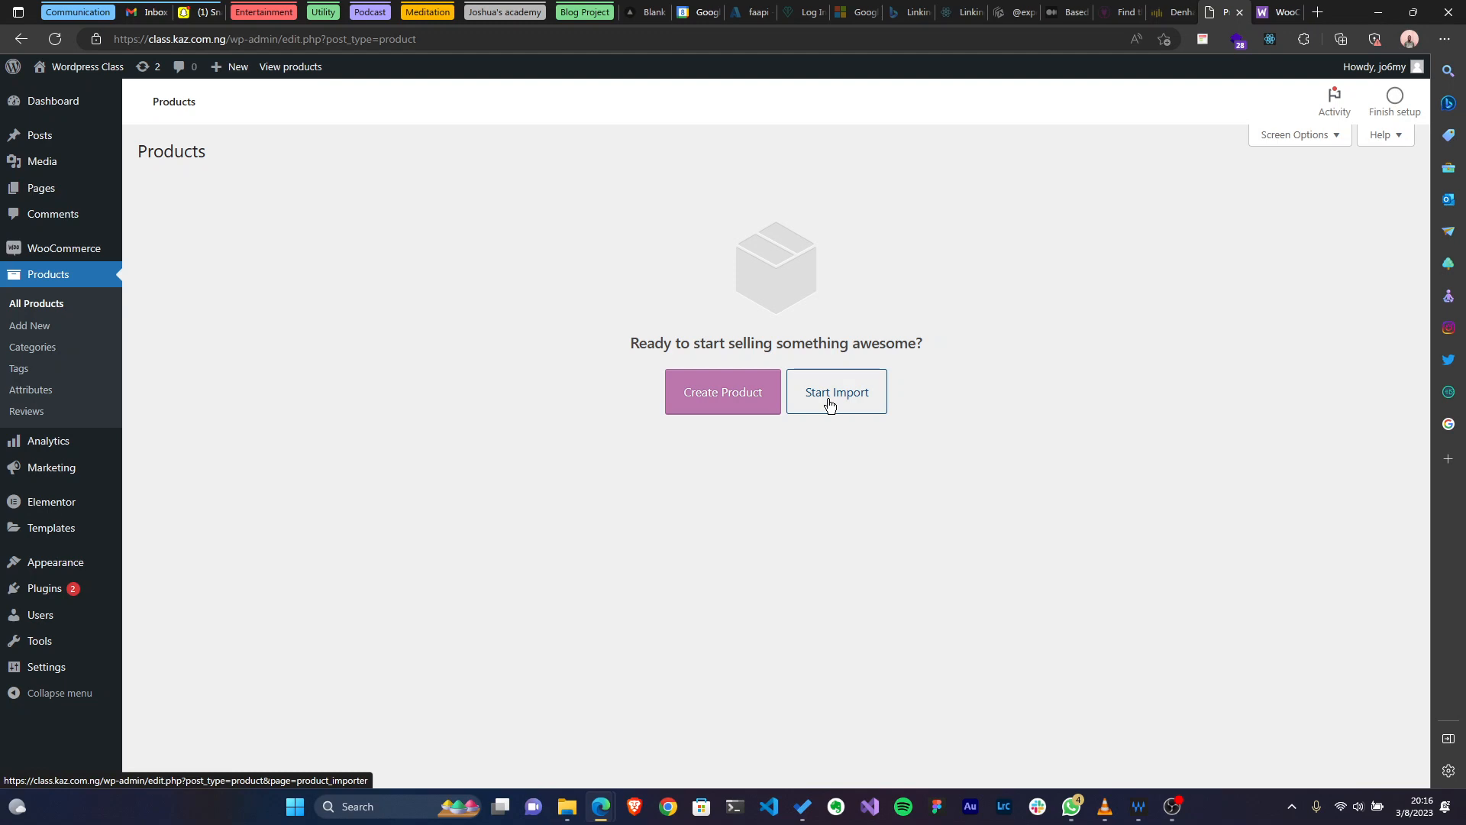
left_click(674, 411)
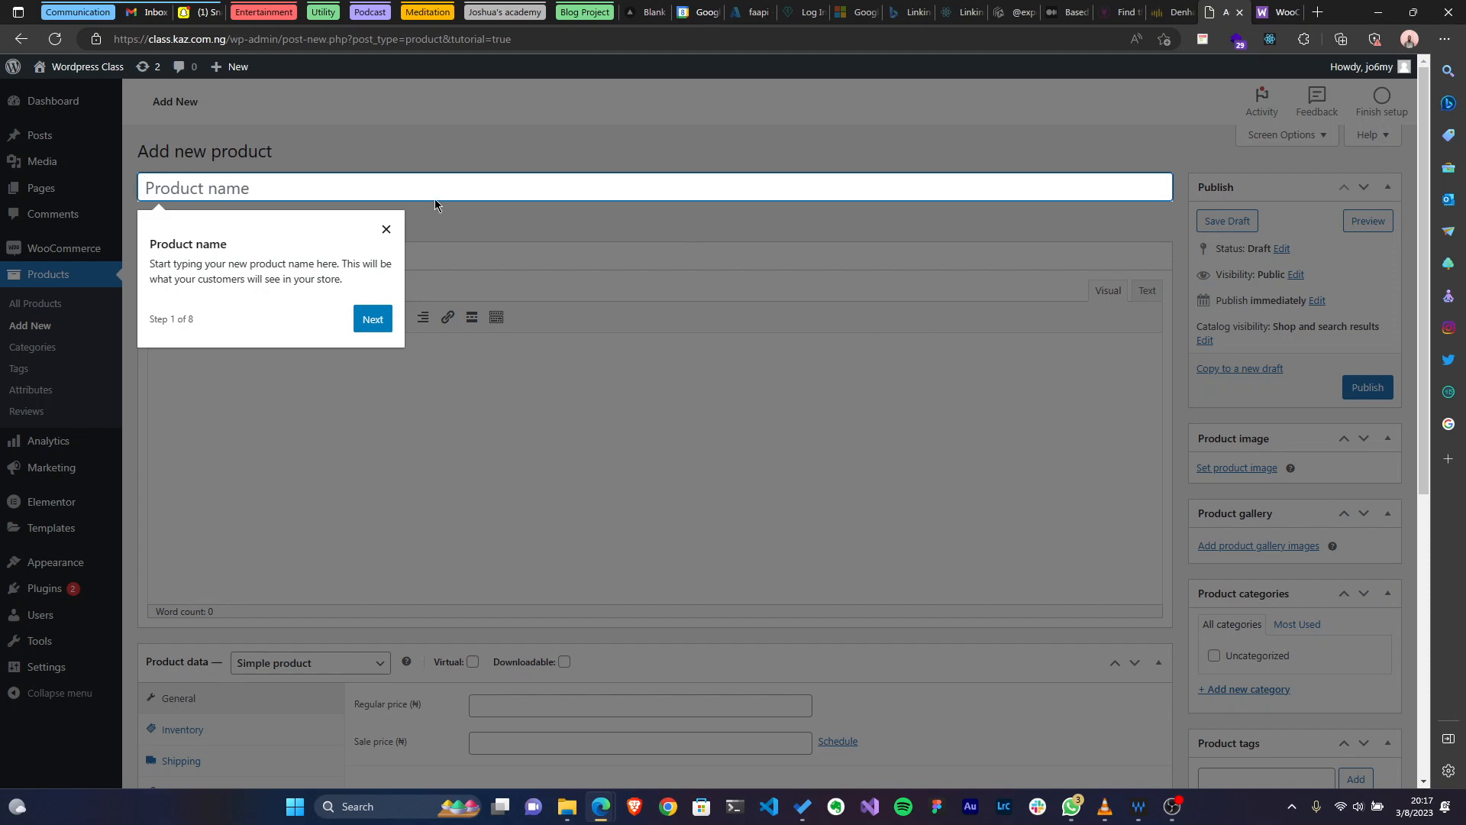
left_click(386, 229)
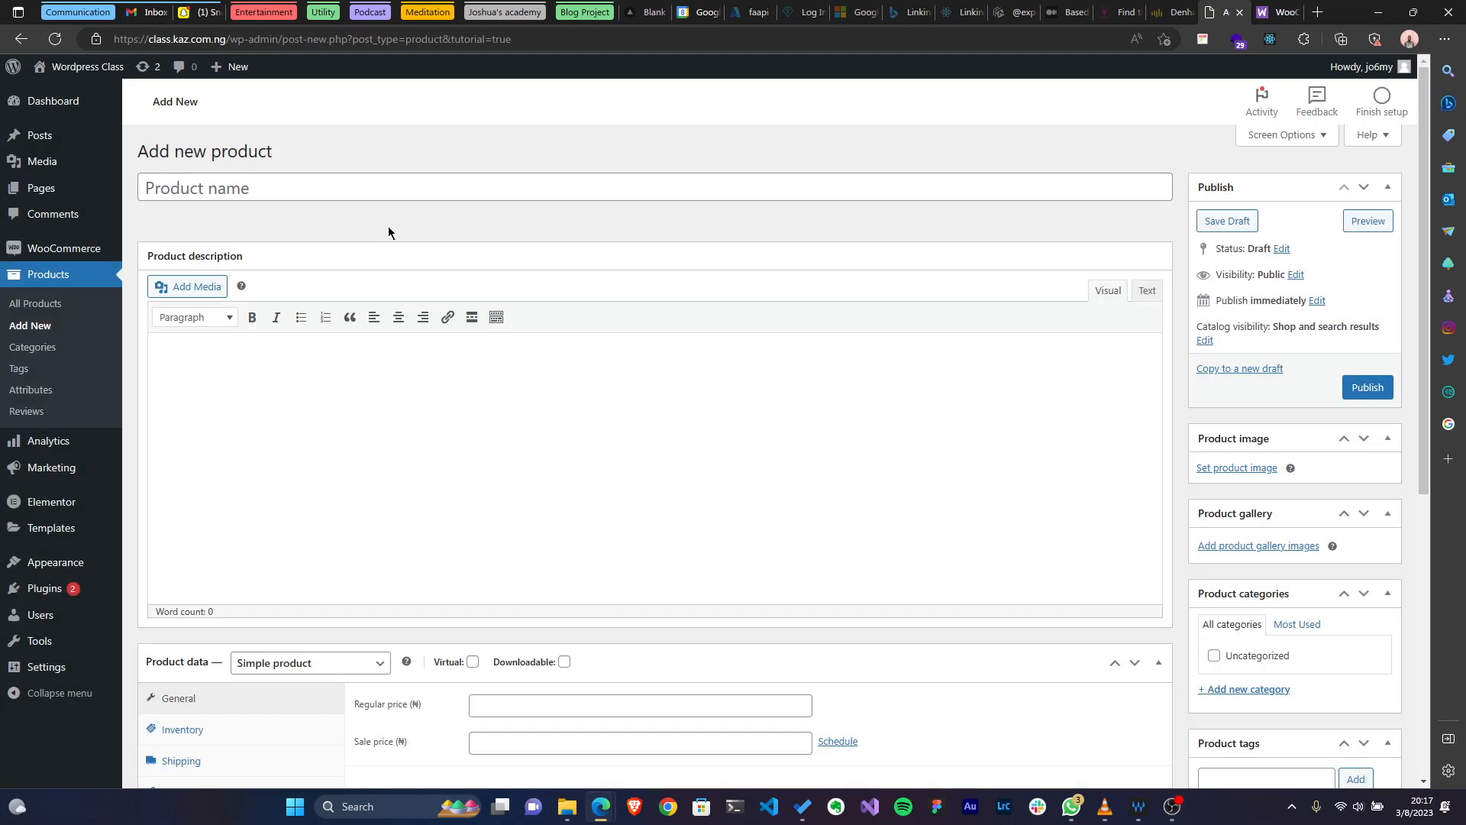
Name the new product "Wordpress Master Class".
left_click(330, 175)
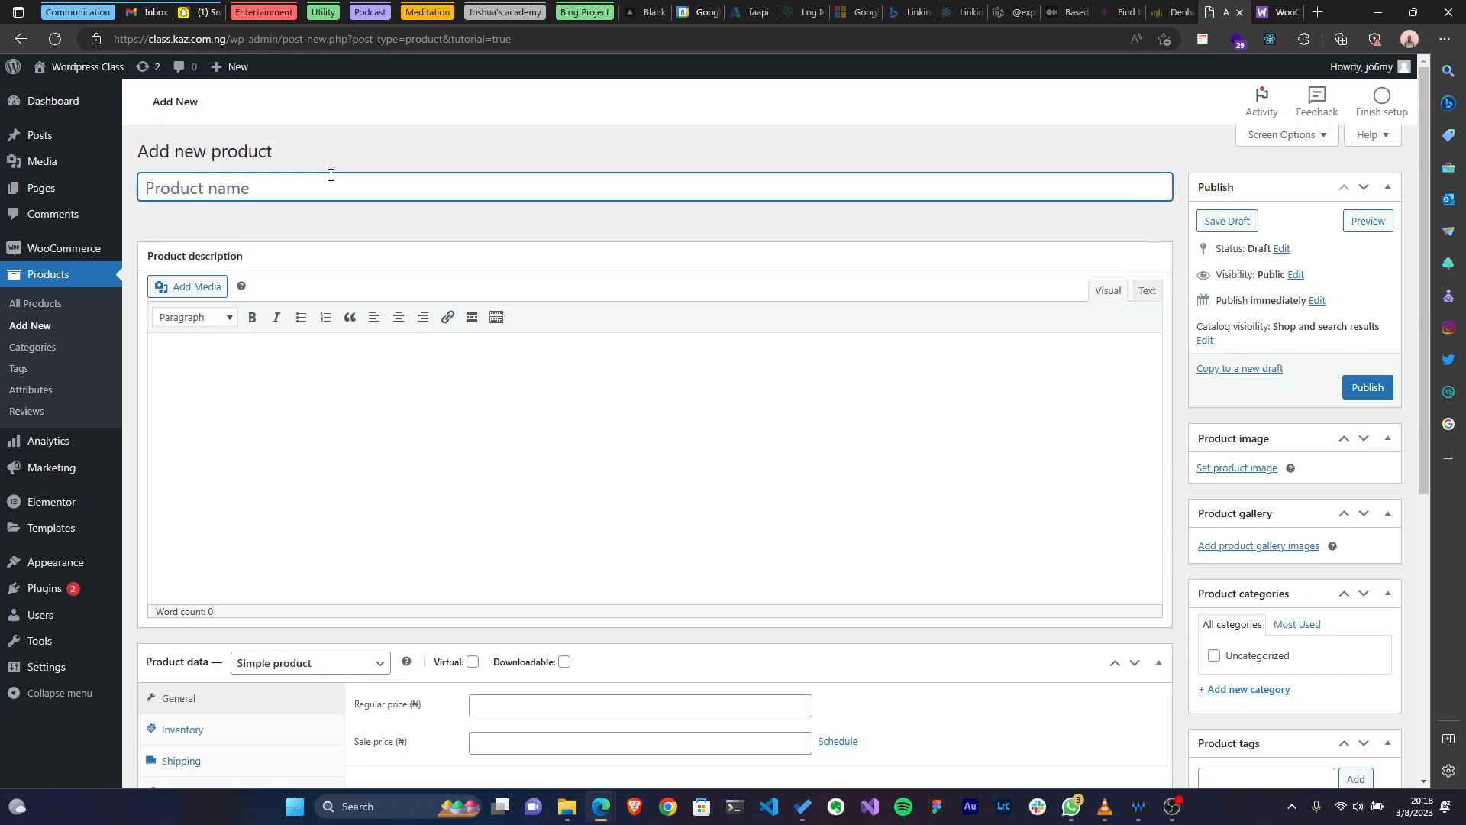
type("Wordpress")
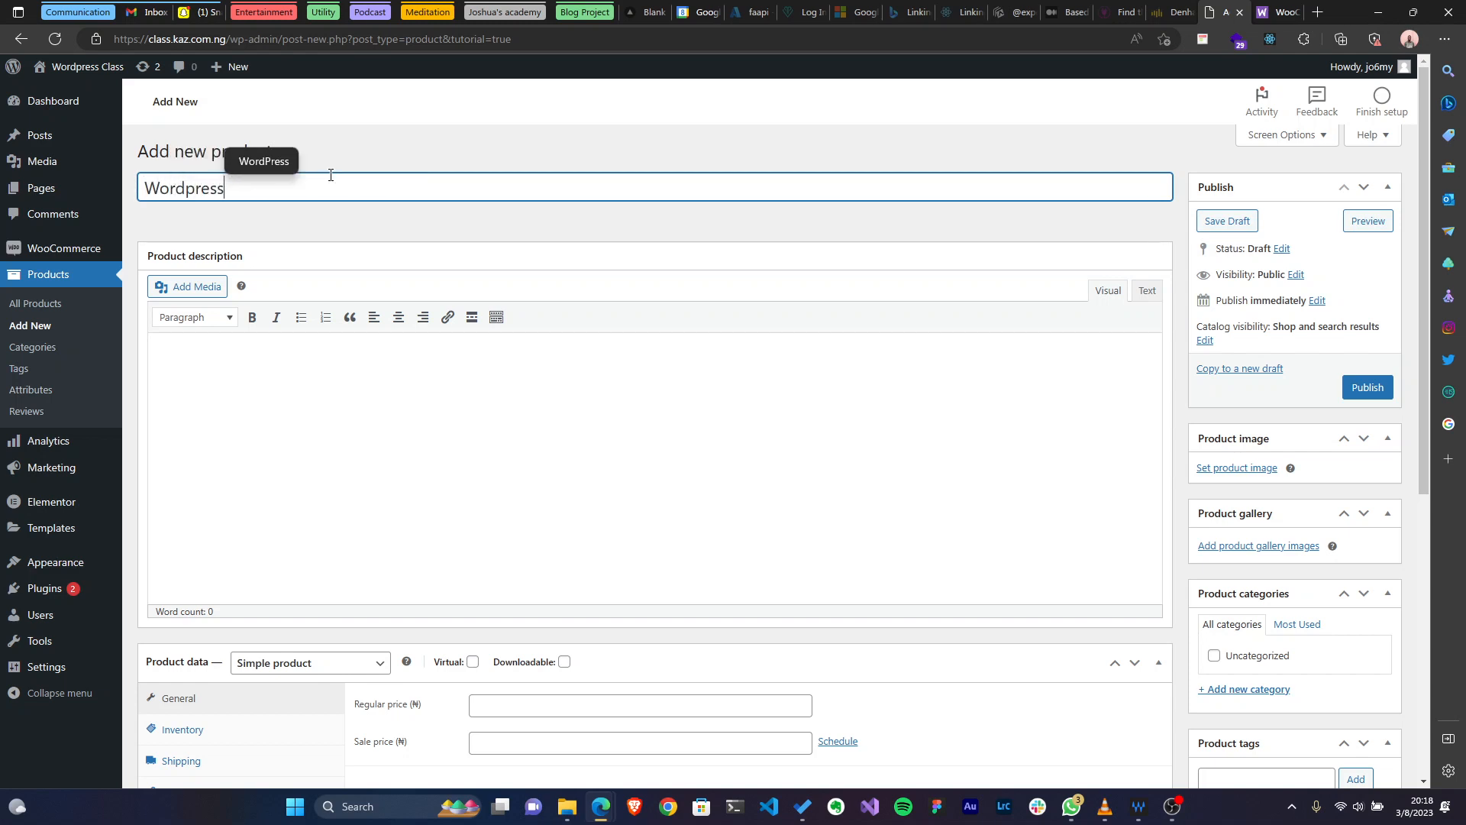
type(" Master C")
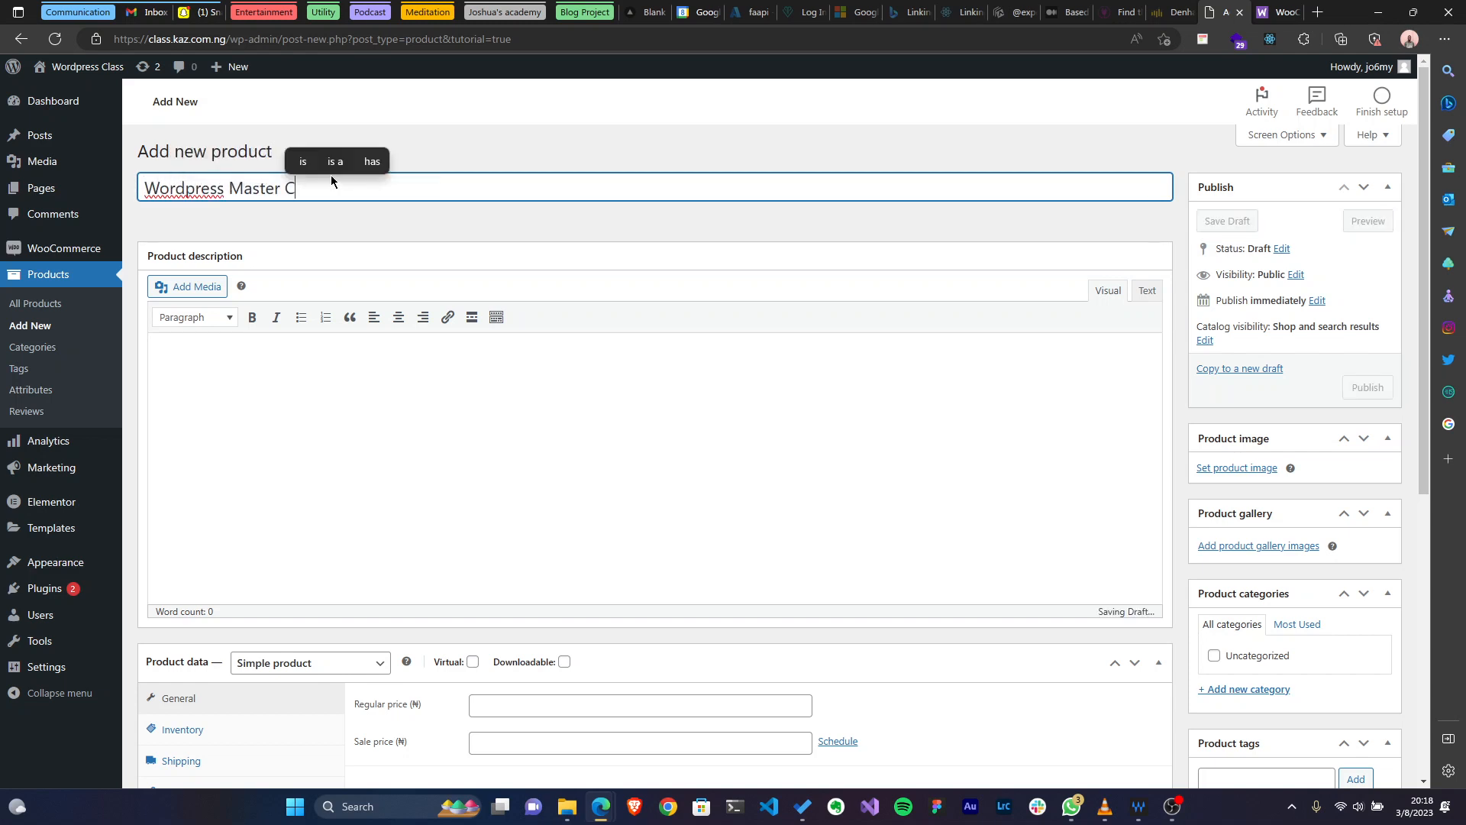
type("lass")
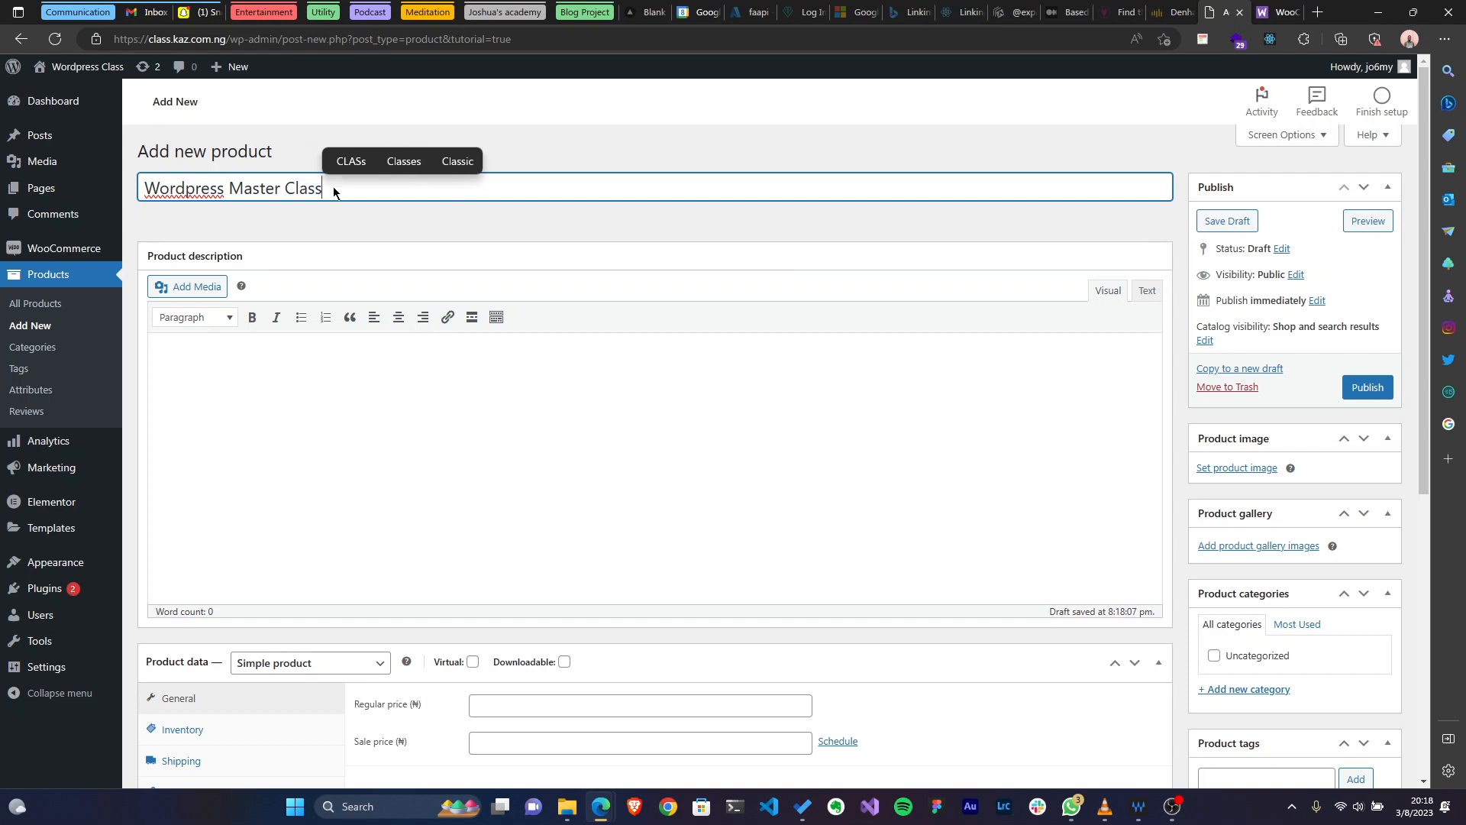
Switch to ChatGPT and submit the prompt "worpress master class product description" to get text for the product's empty description.
left_click(310, 361)
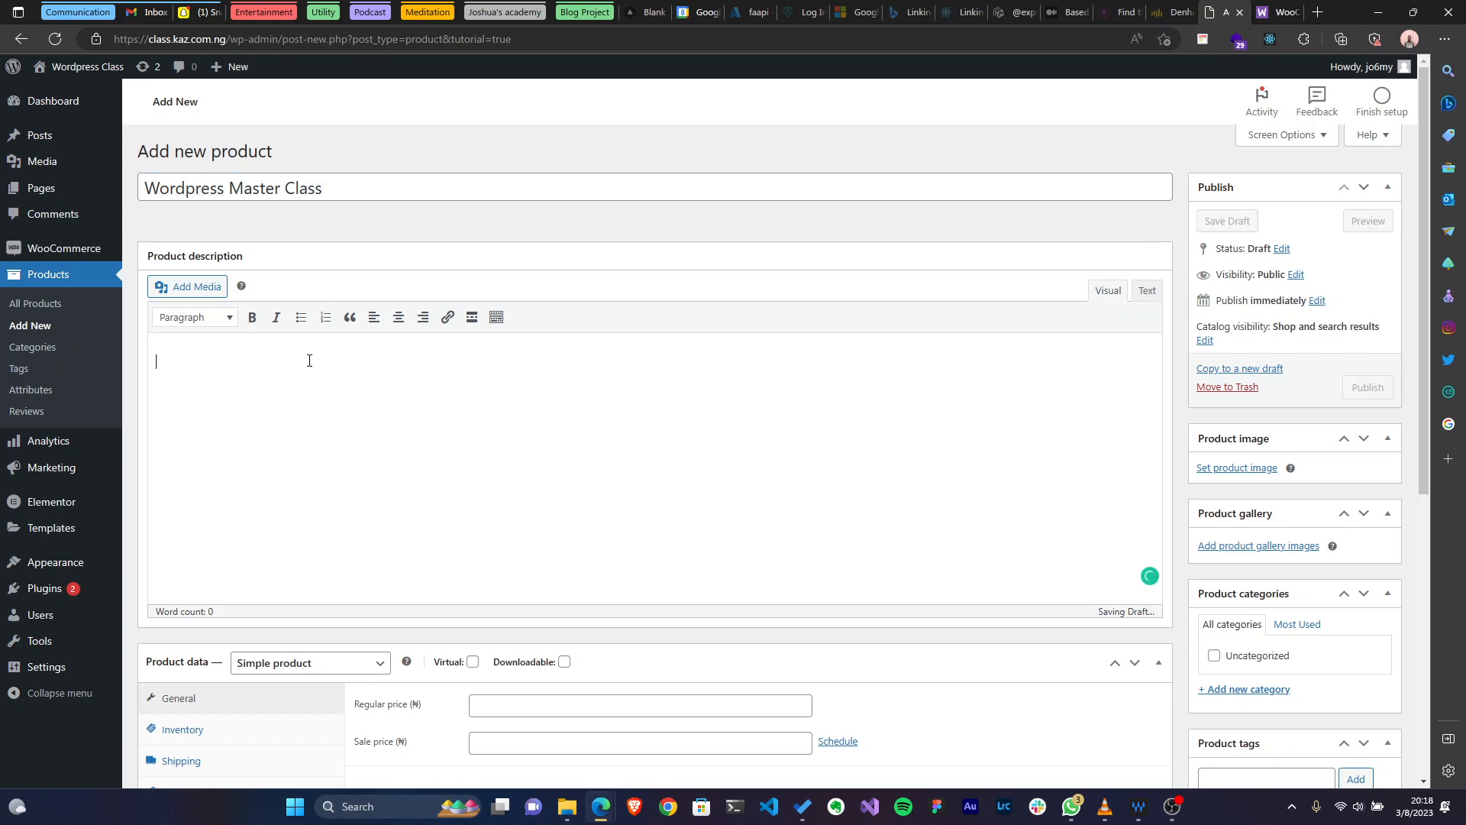
left_click(599, 6)
left_click(608, 11)
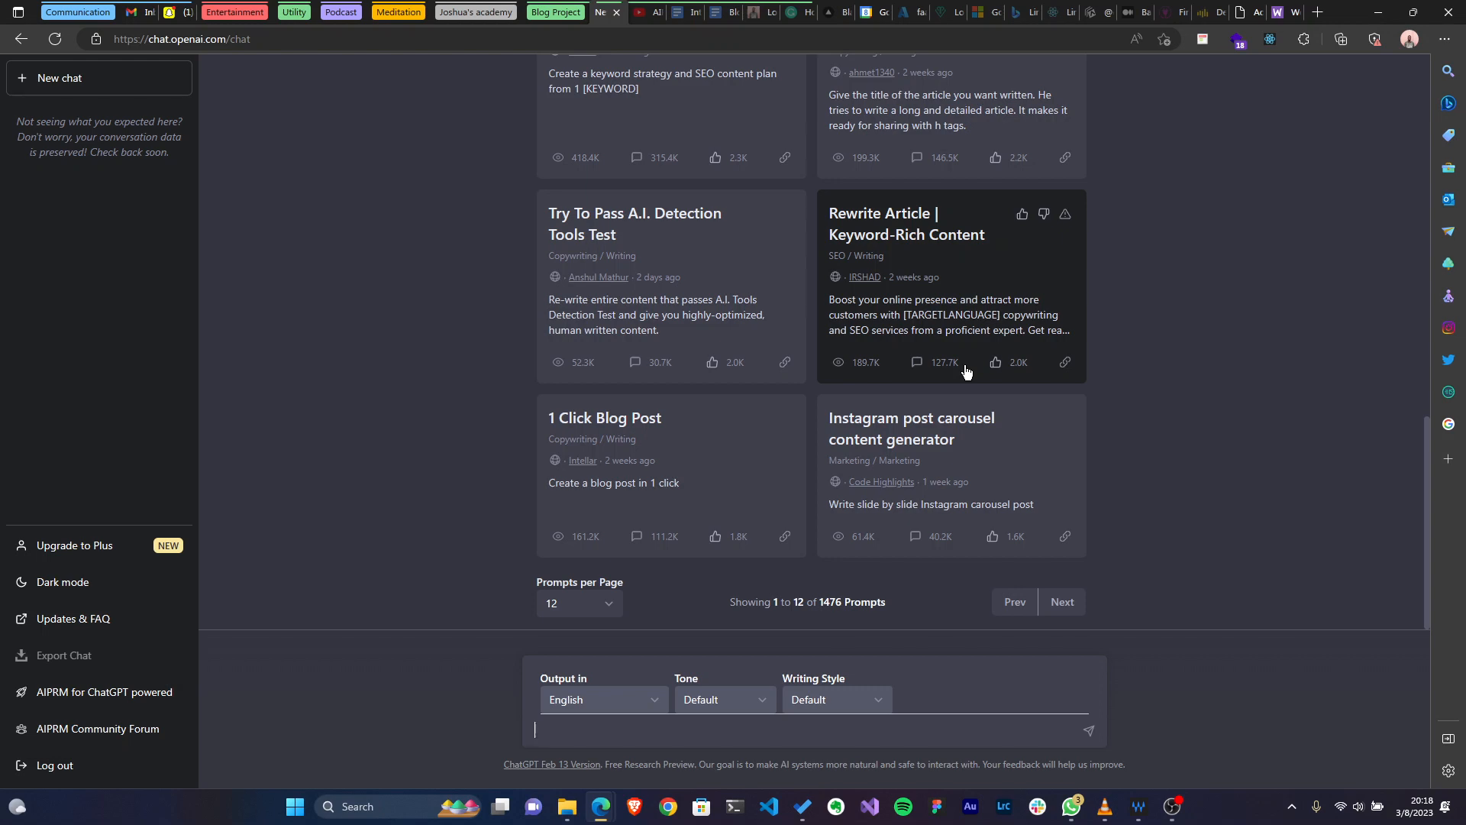
type("worpress mas")
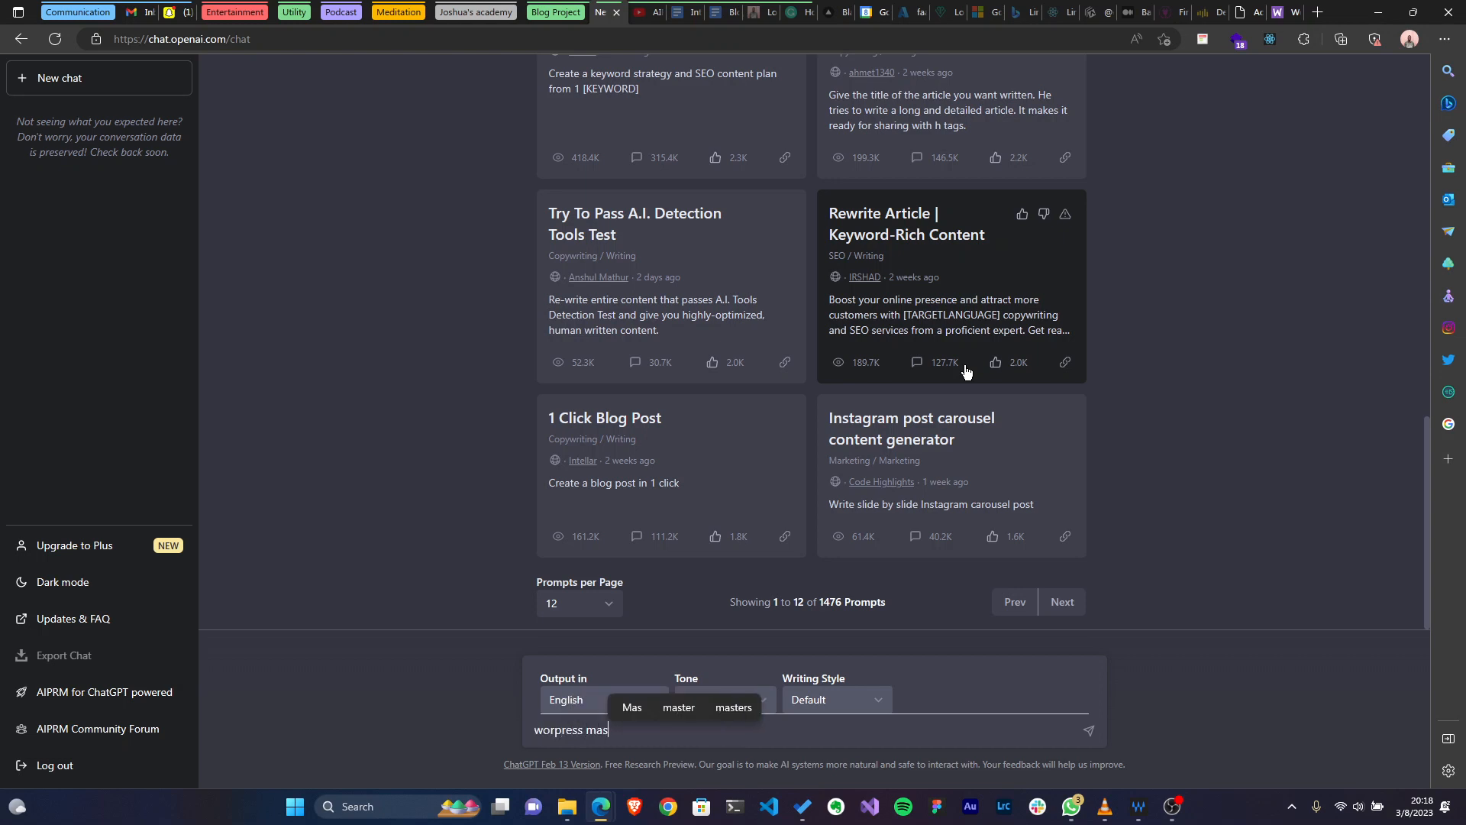
type("ter class pro")
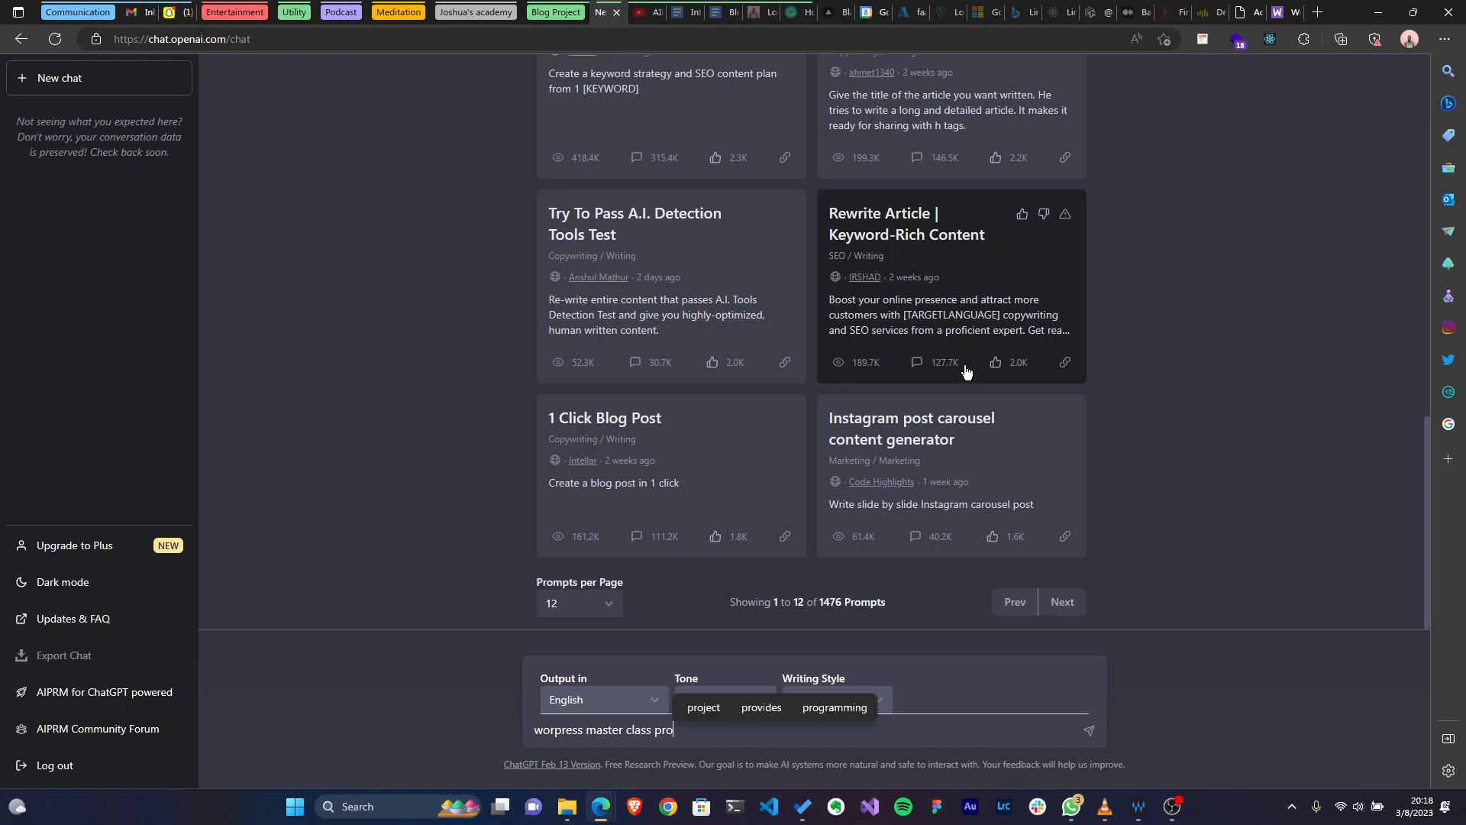
type("duct desc")
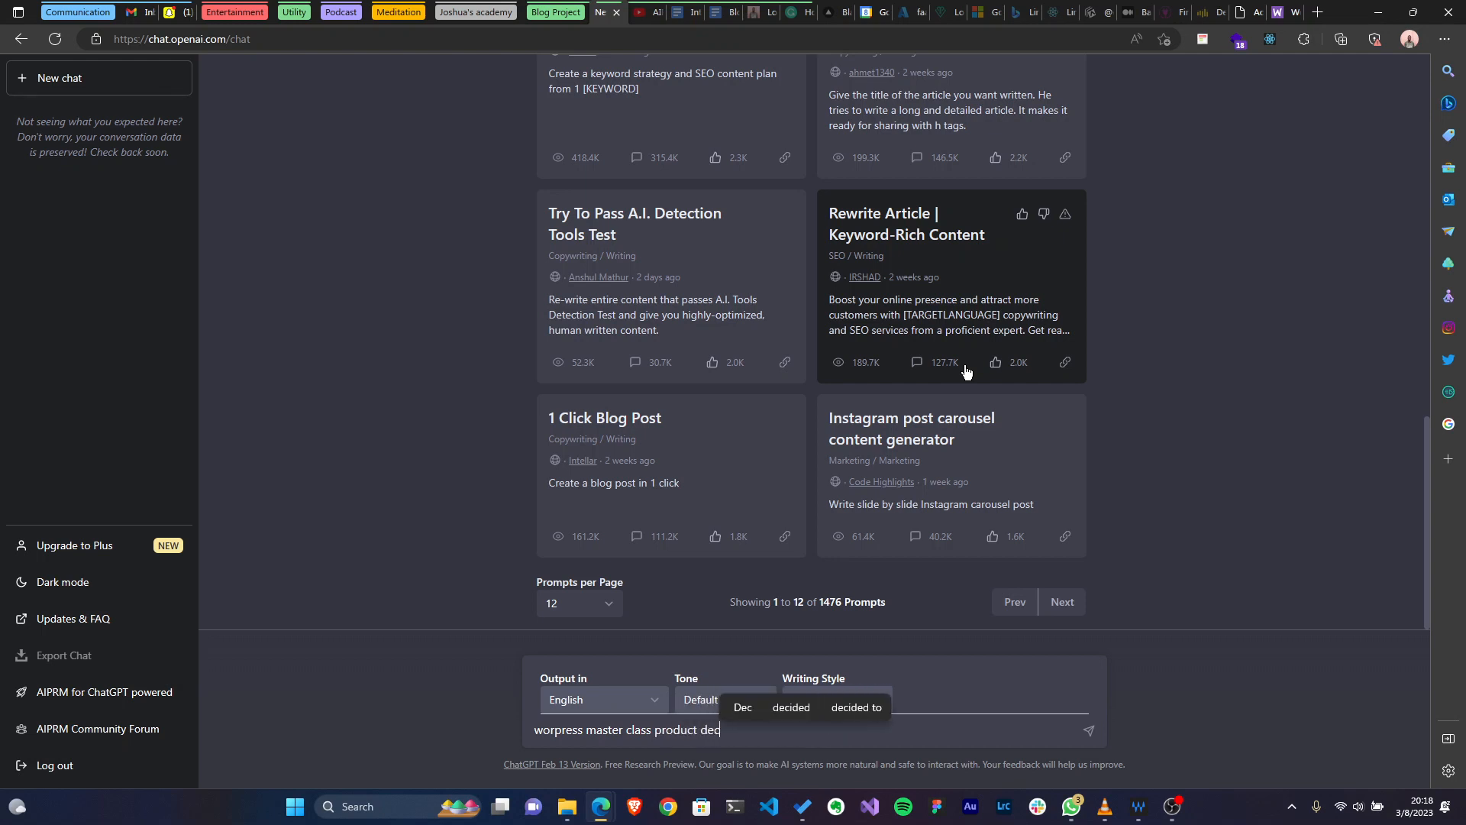
type("ription")
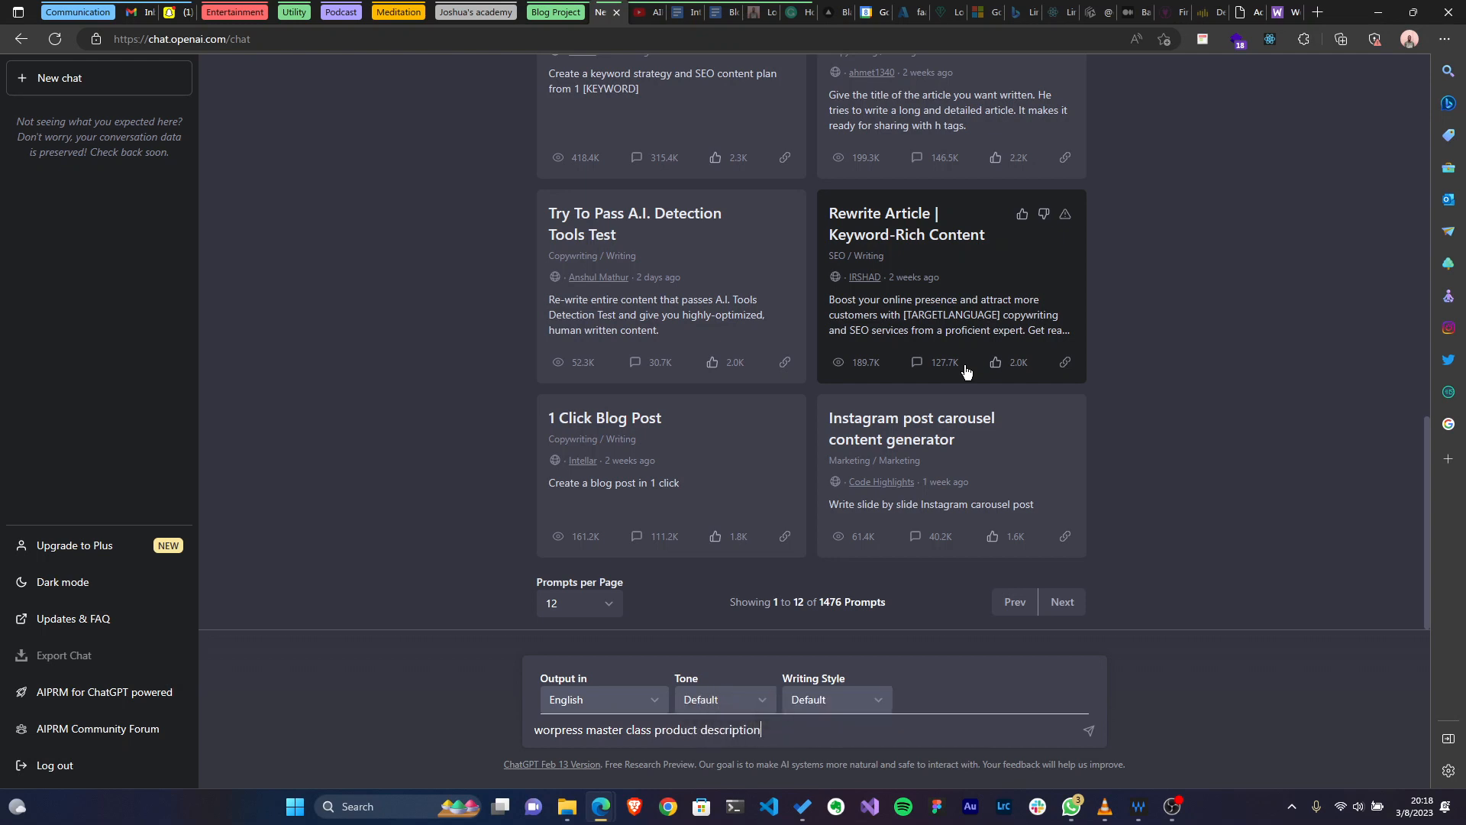
key("Return")
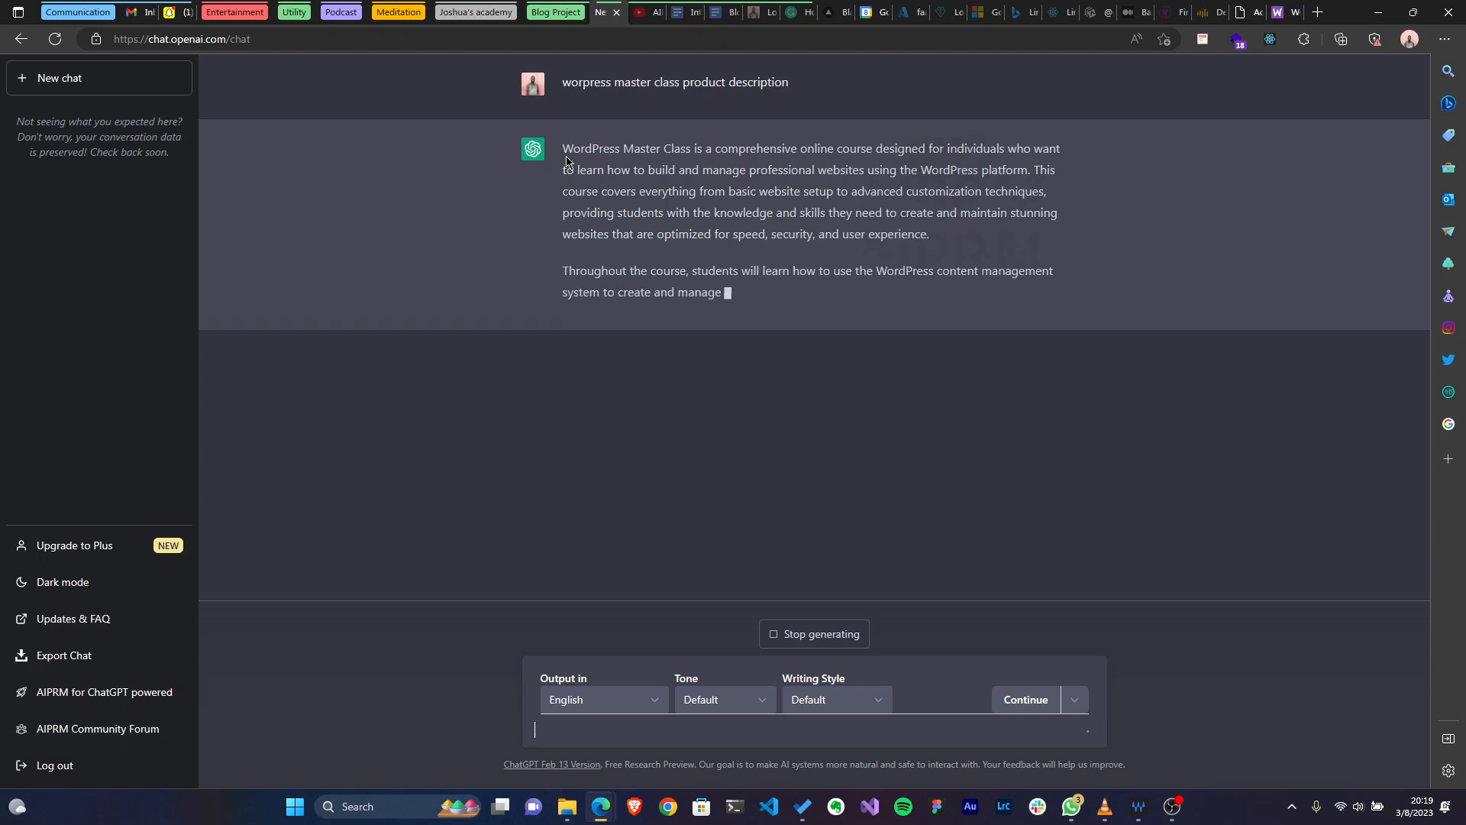
Copy the first paragraph of ChatGPT's answer and paste it into the WordPress product description.
left_click_drag(562, 148, 949, 229)
key("ctrl+c")
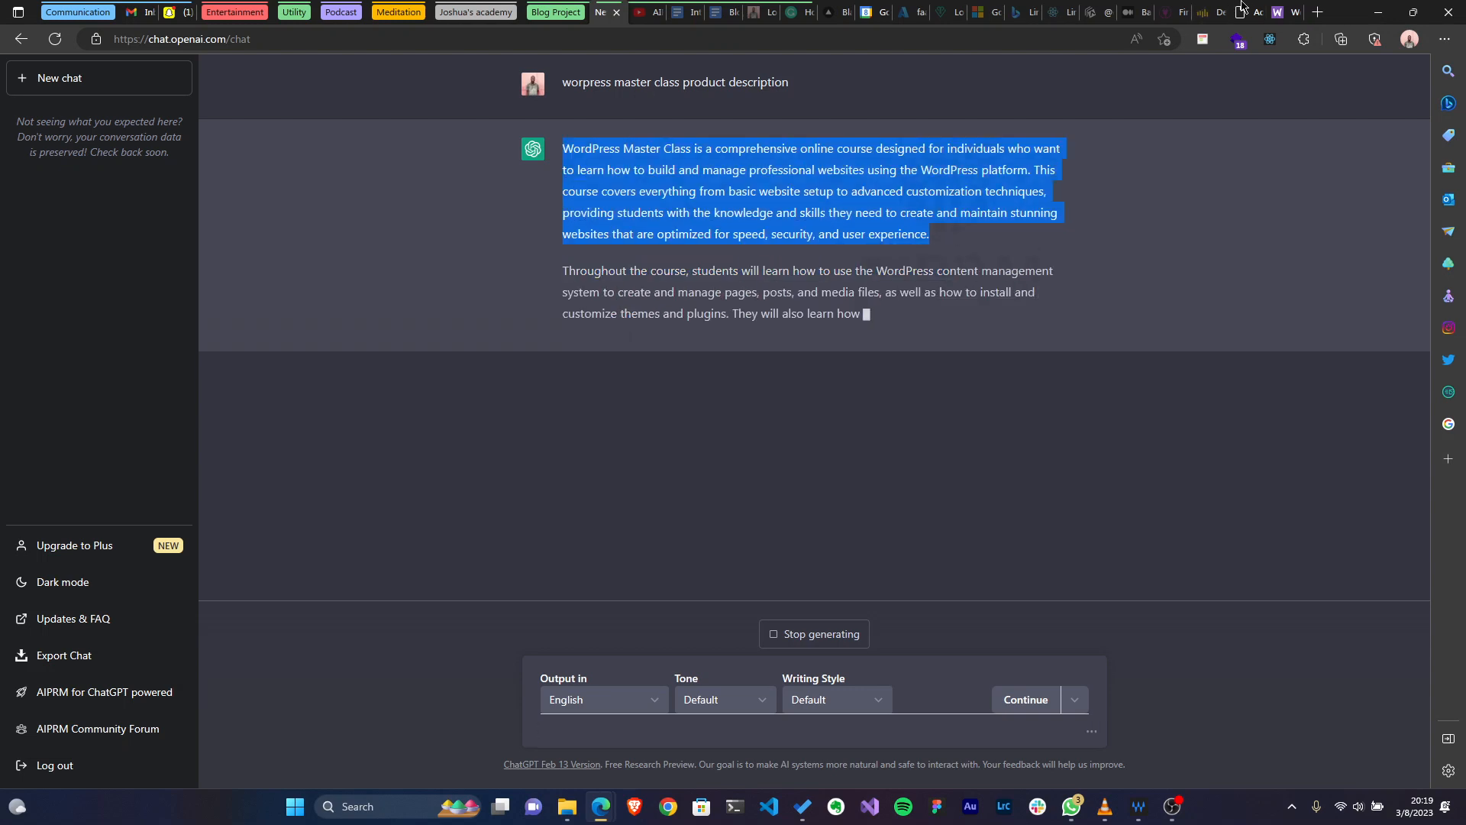
left_click(1296, 9)
left_click(1251, 11)
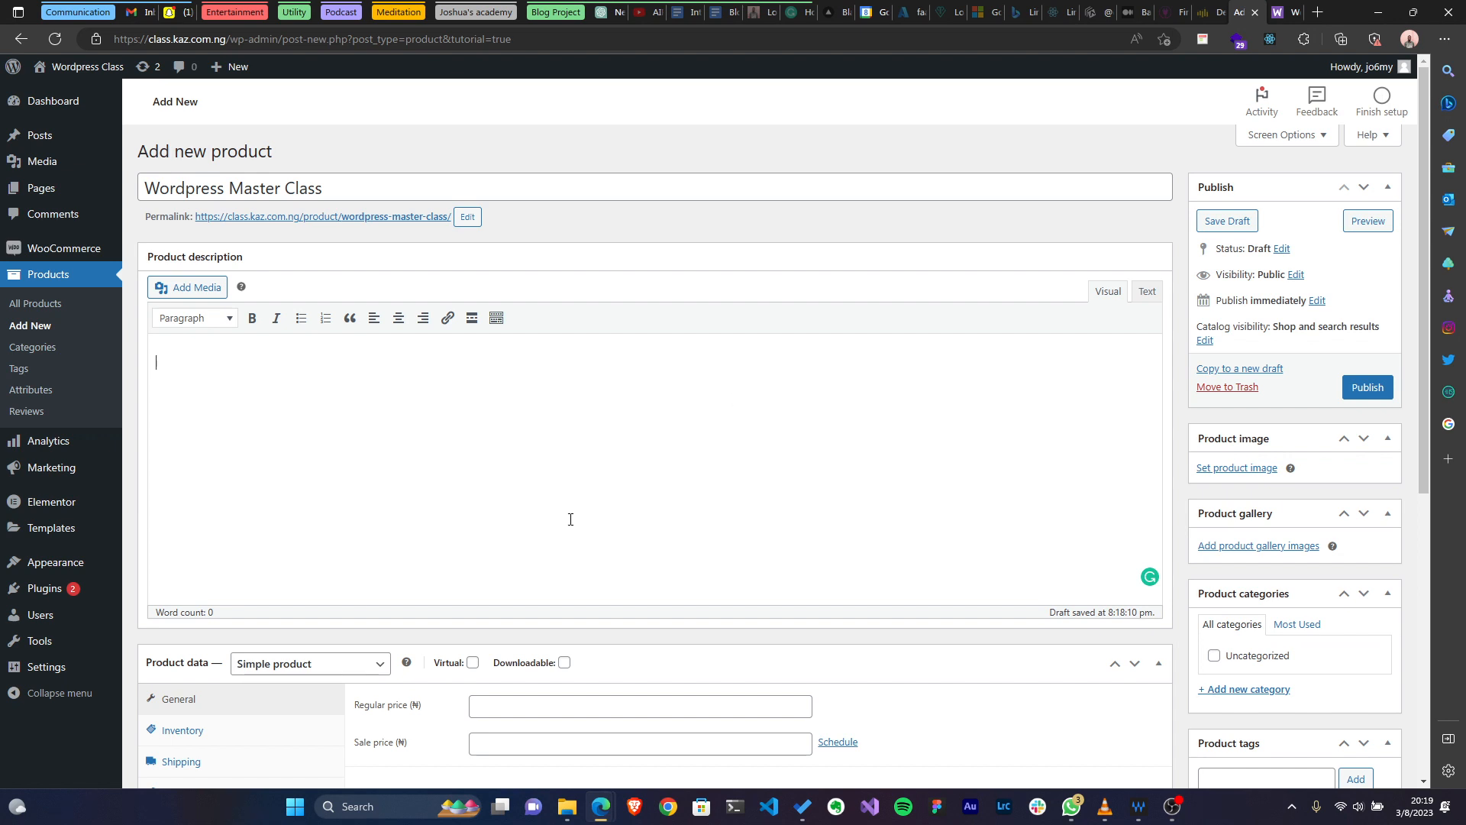
key("ctrl+v")
Review the available product types in the product data and choose Simple product.
scroll(588, 487, "down", 4)
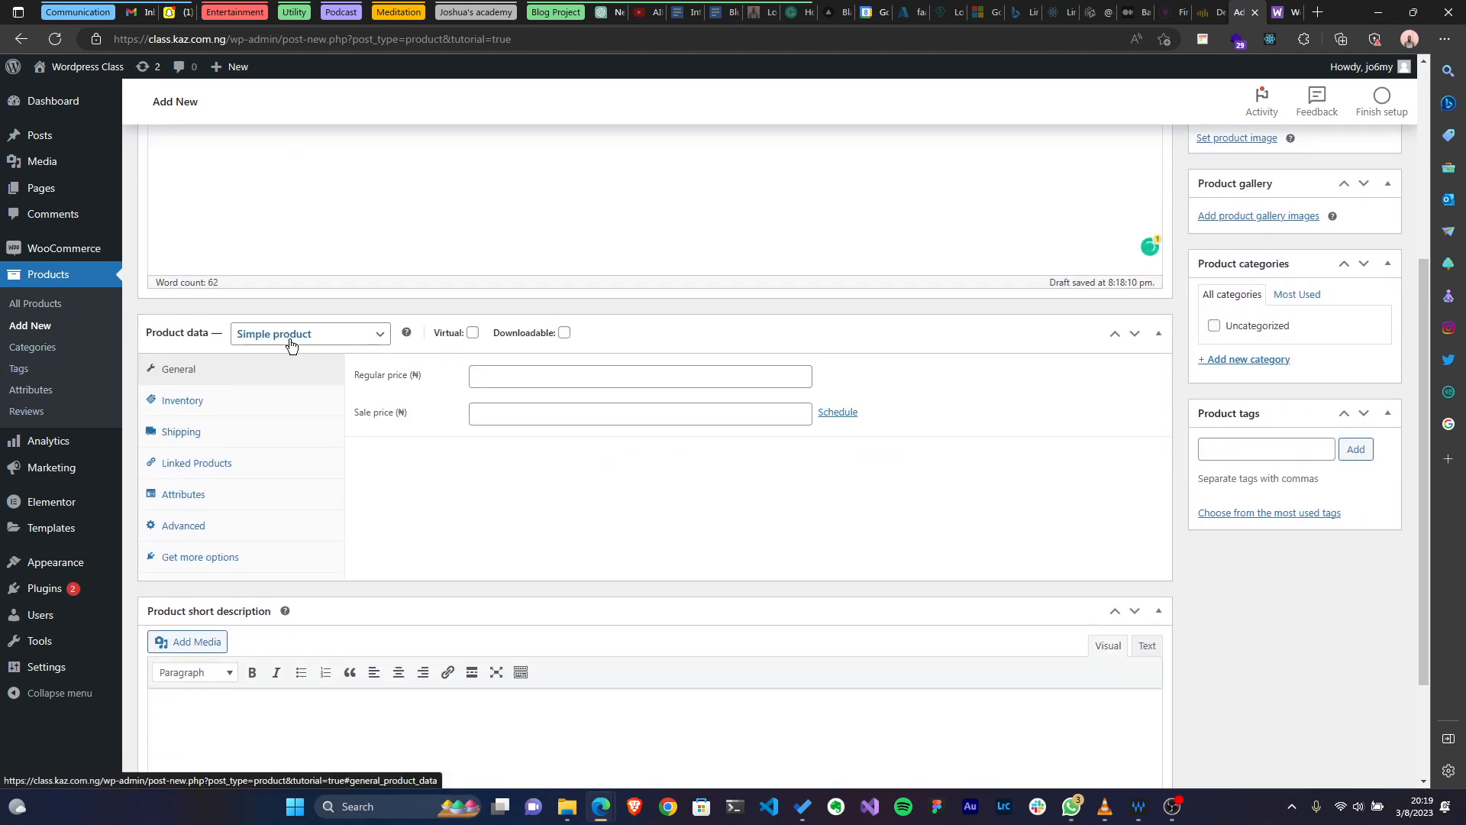
left_click(341, 342)
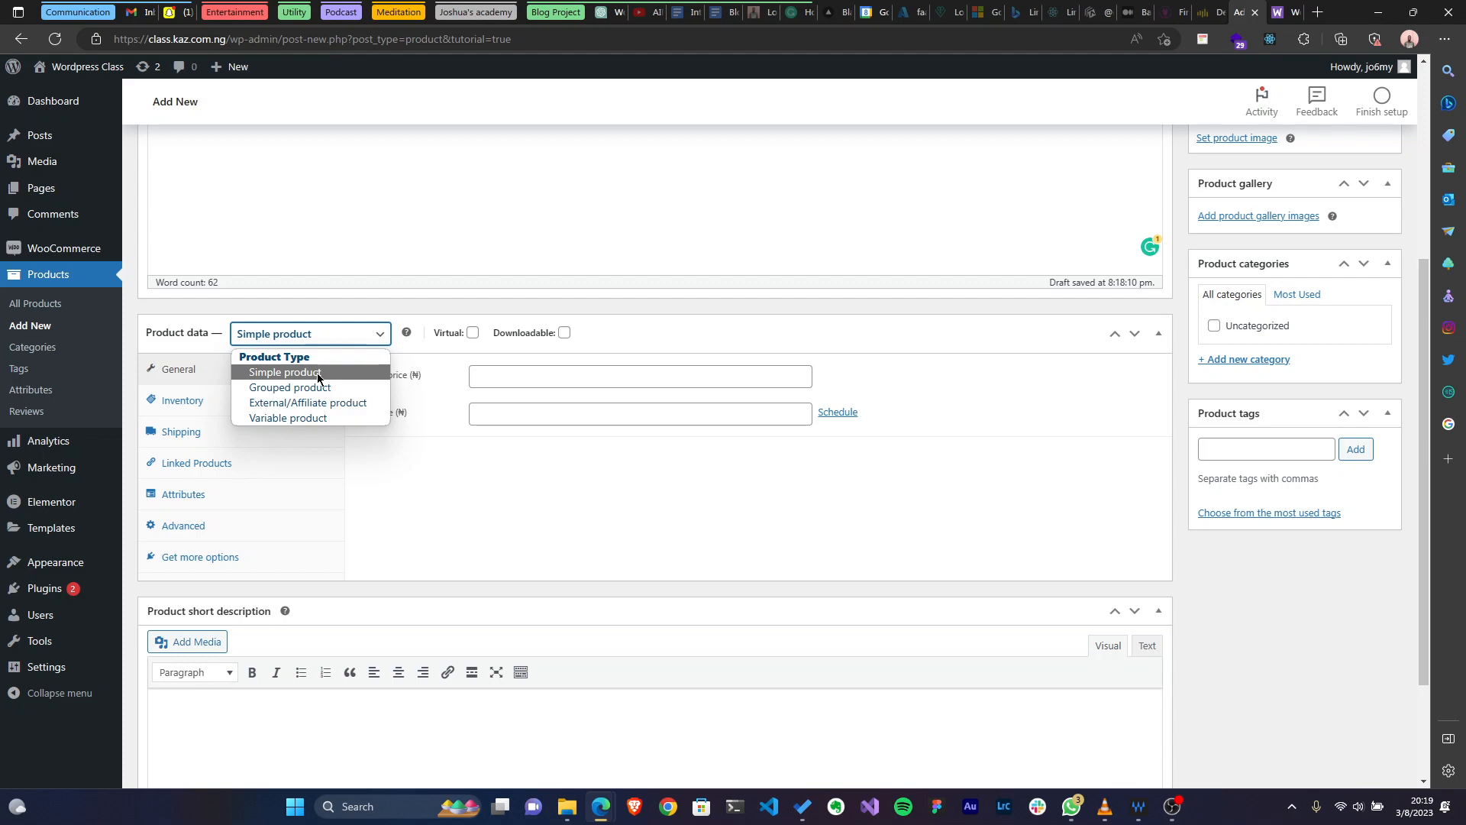
left_click(317, 375)
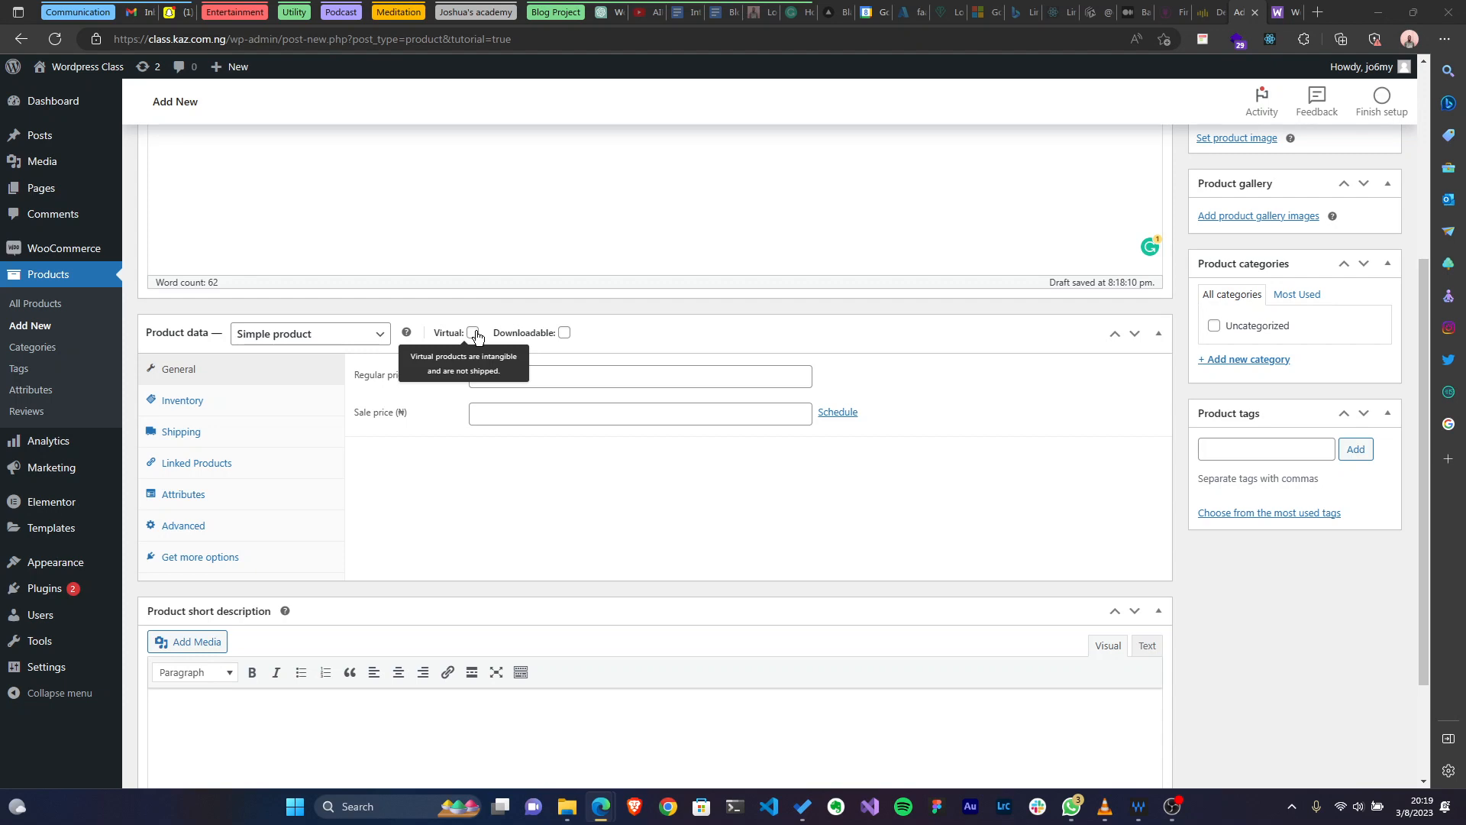
left_click(564, 333)
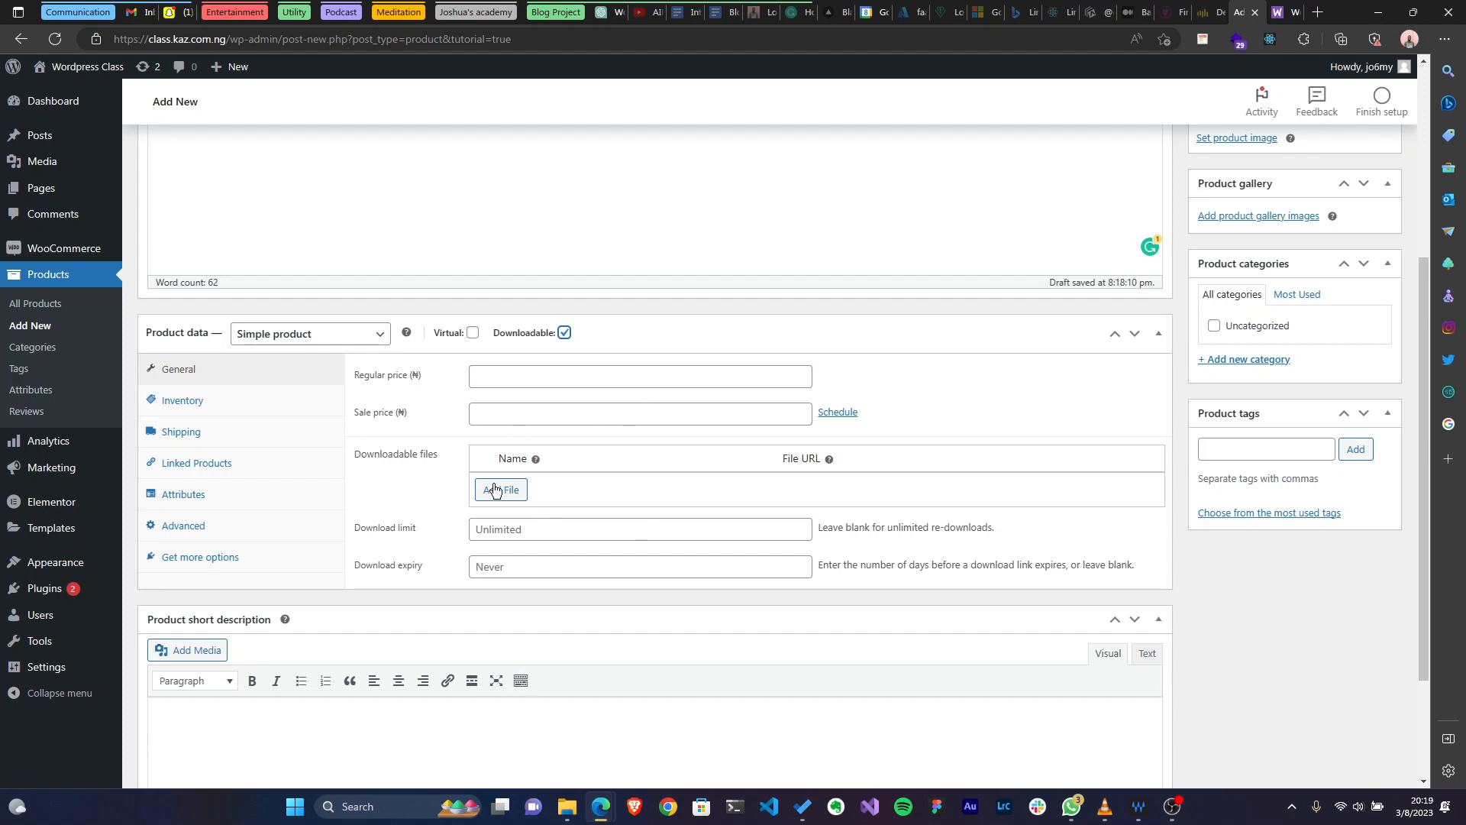
left_click(495, 532)
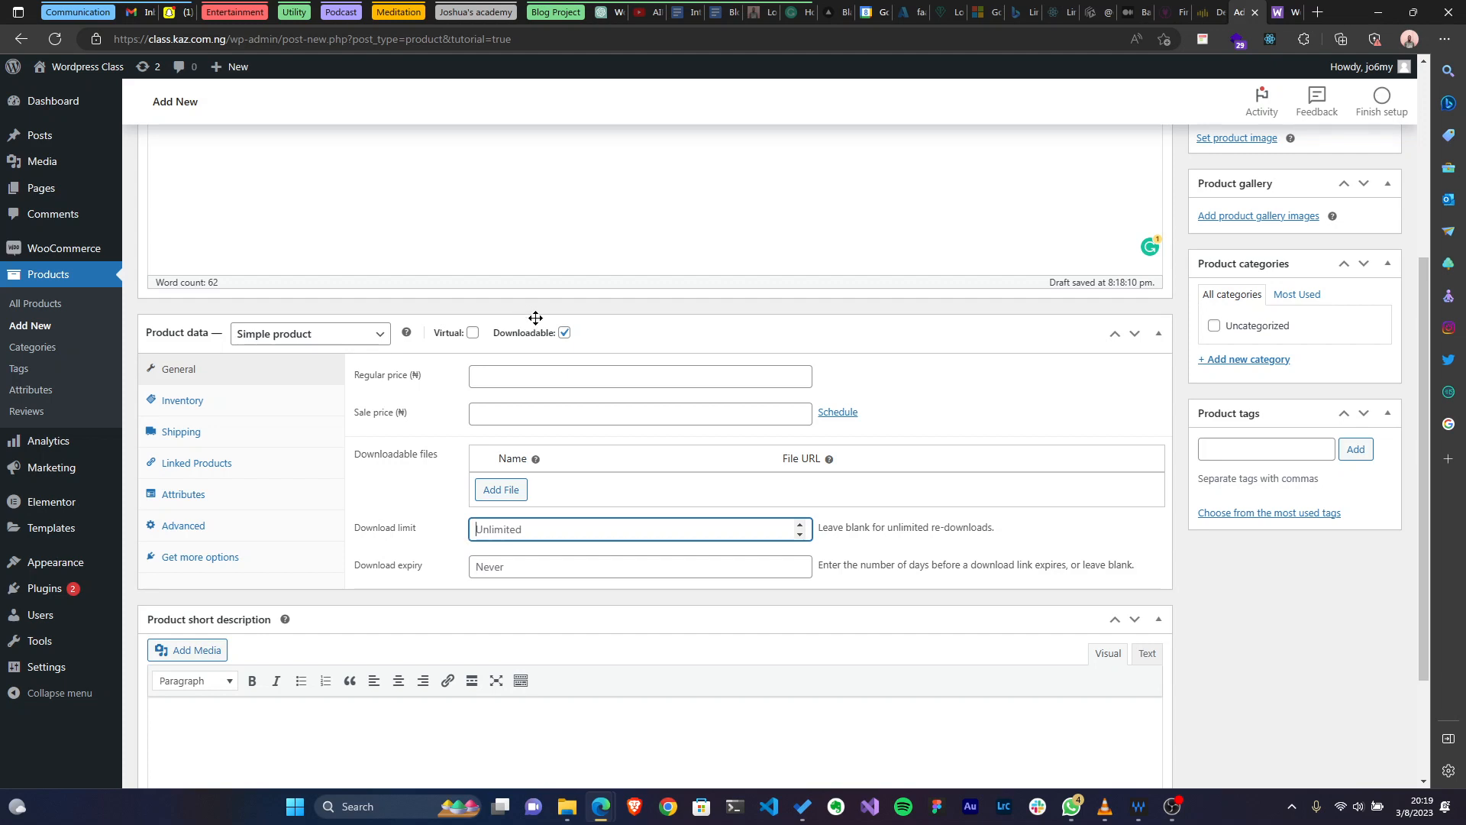
left_click(564, 334)
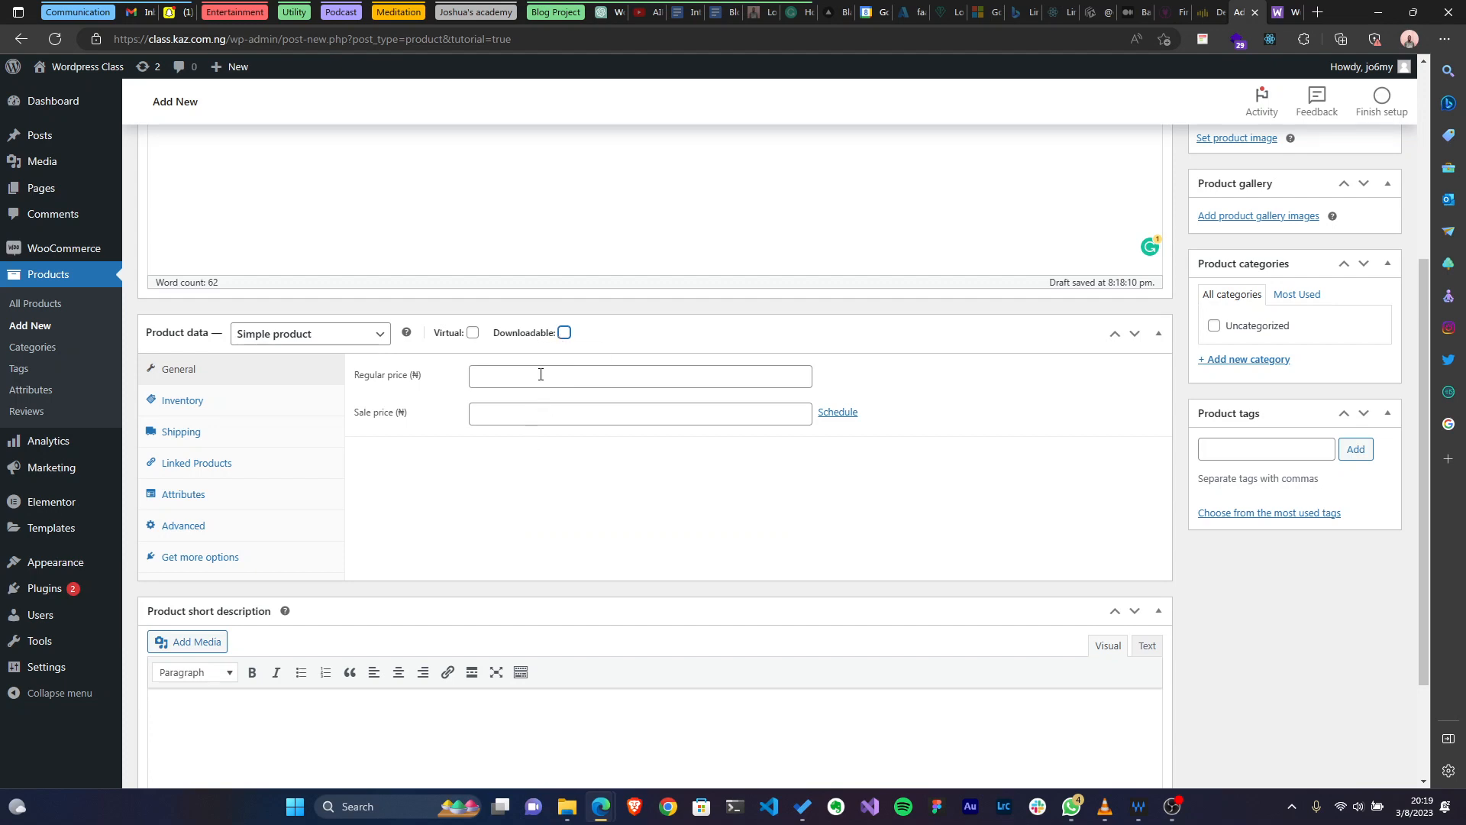
Set the product's regular price to 100000 and its sale price to 80000.
left_click(514, 377)
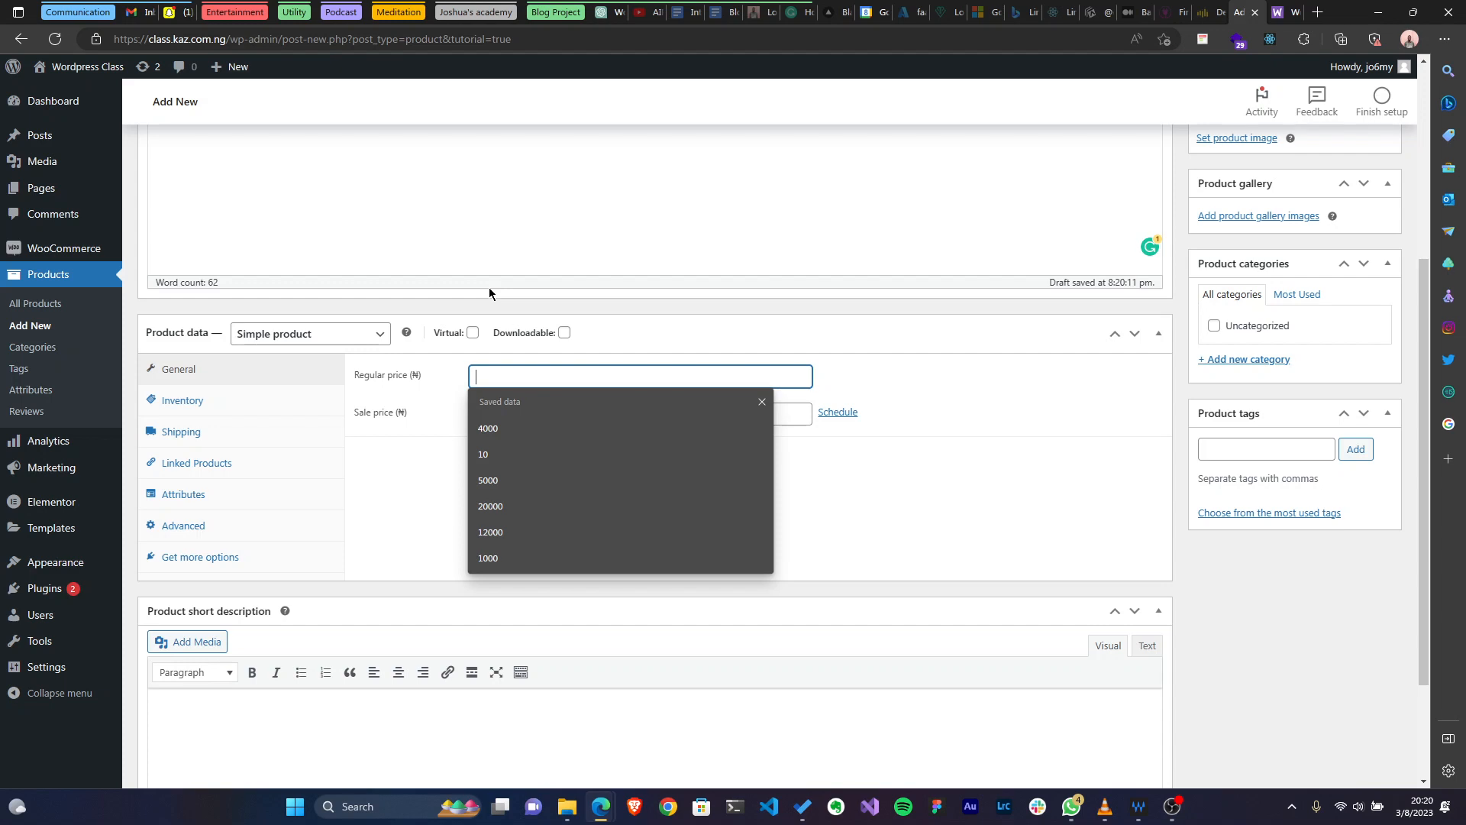
type("100000")
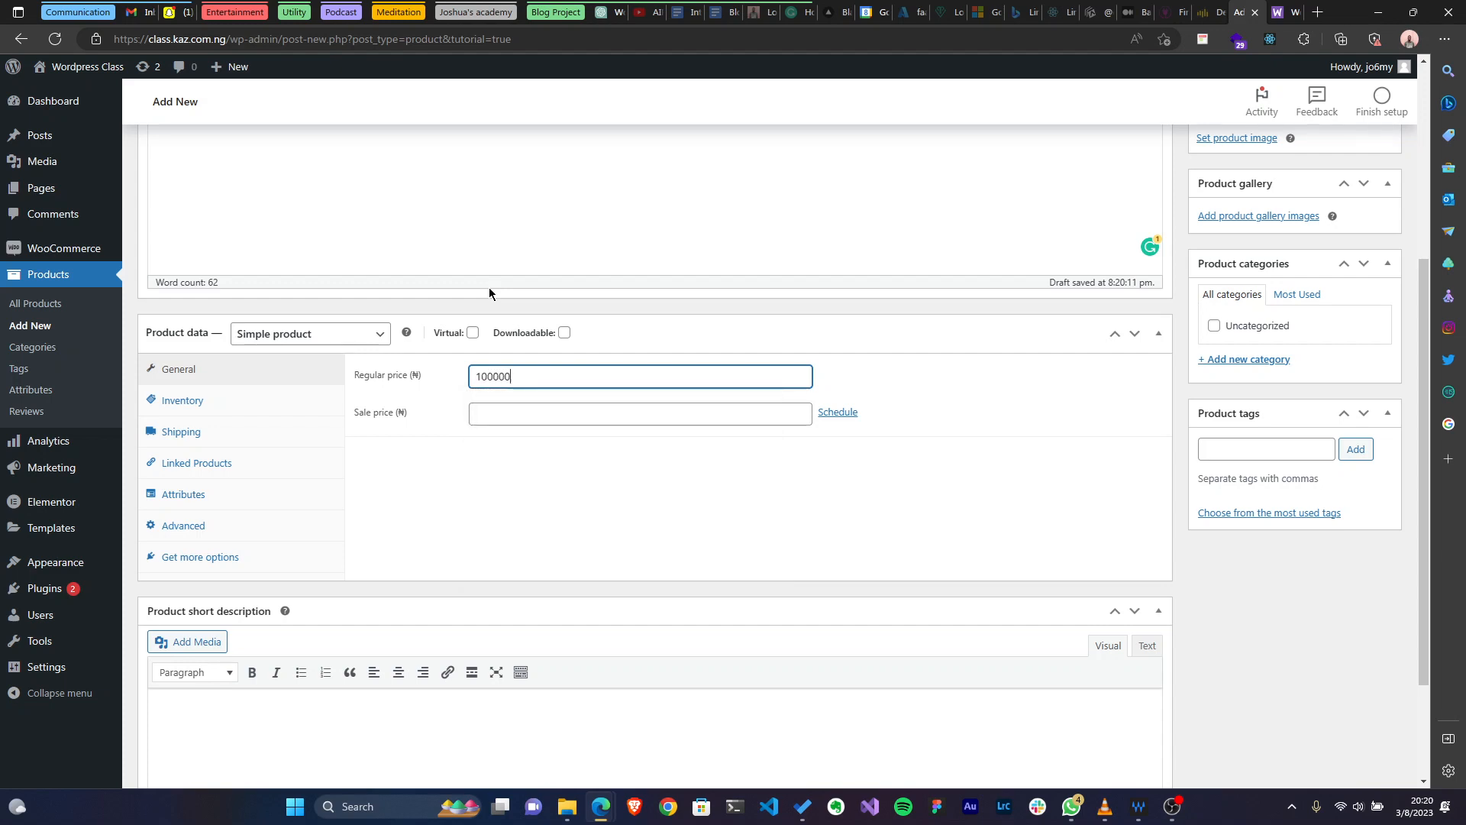
left_click(493, 414)
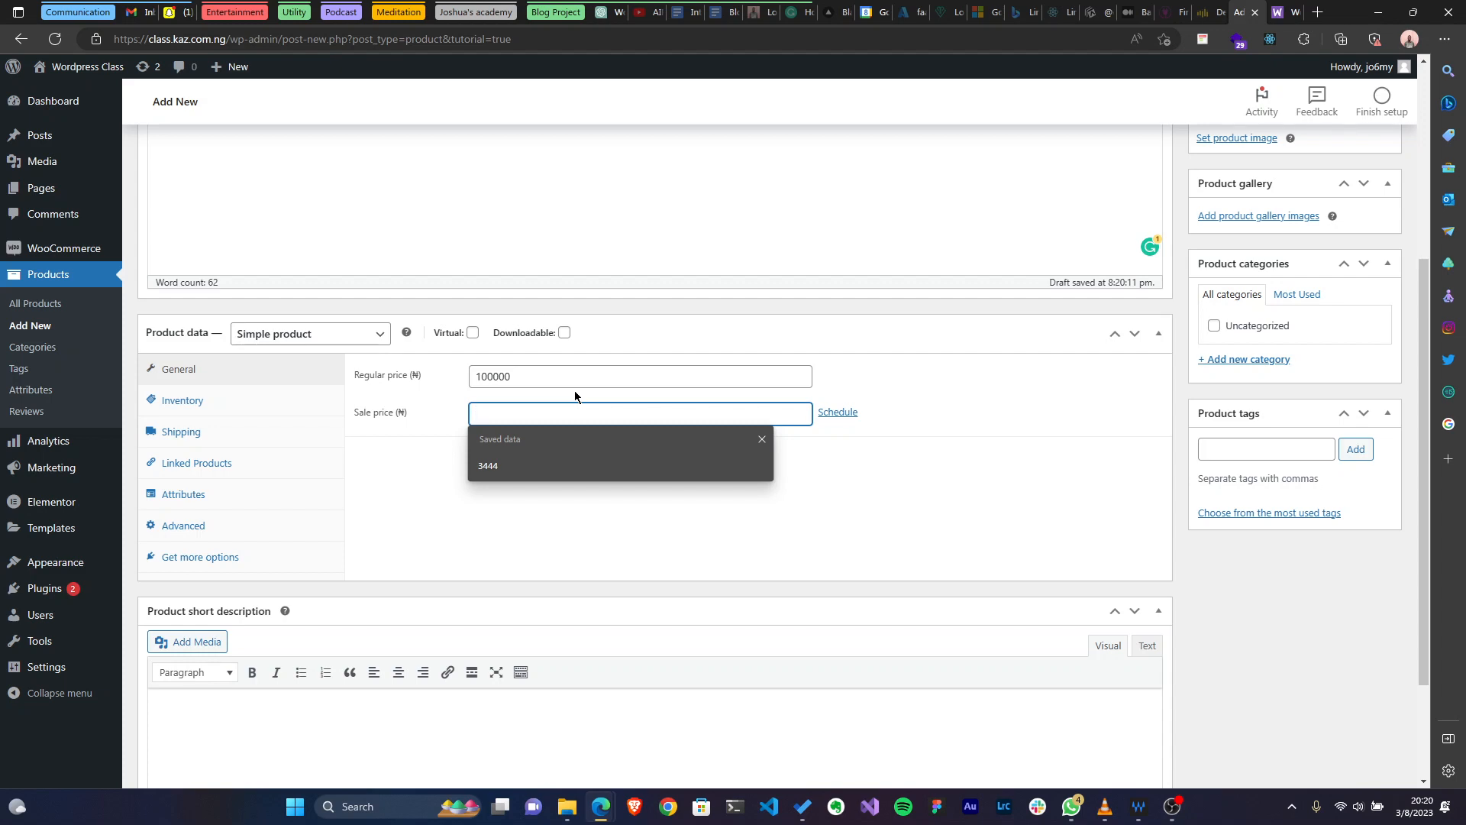
type("8000")
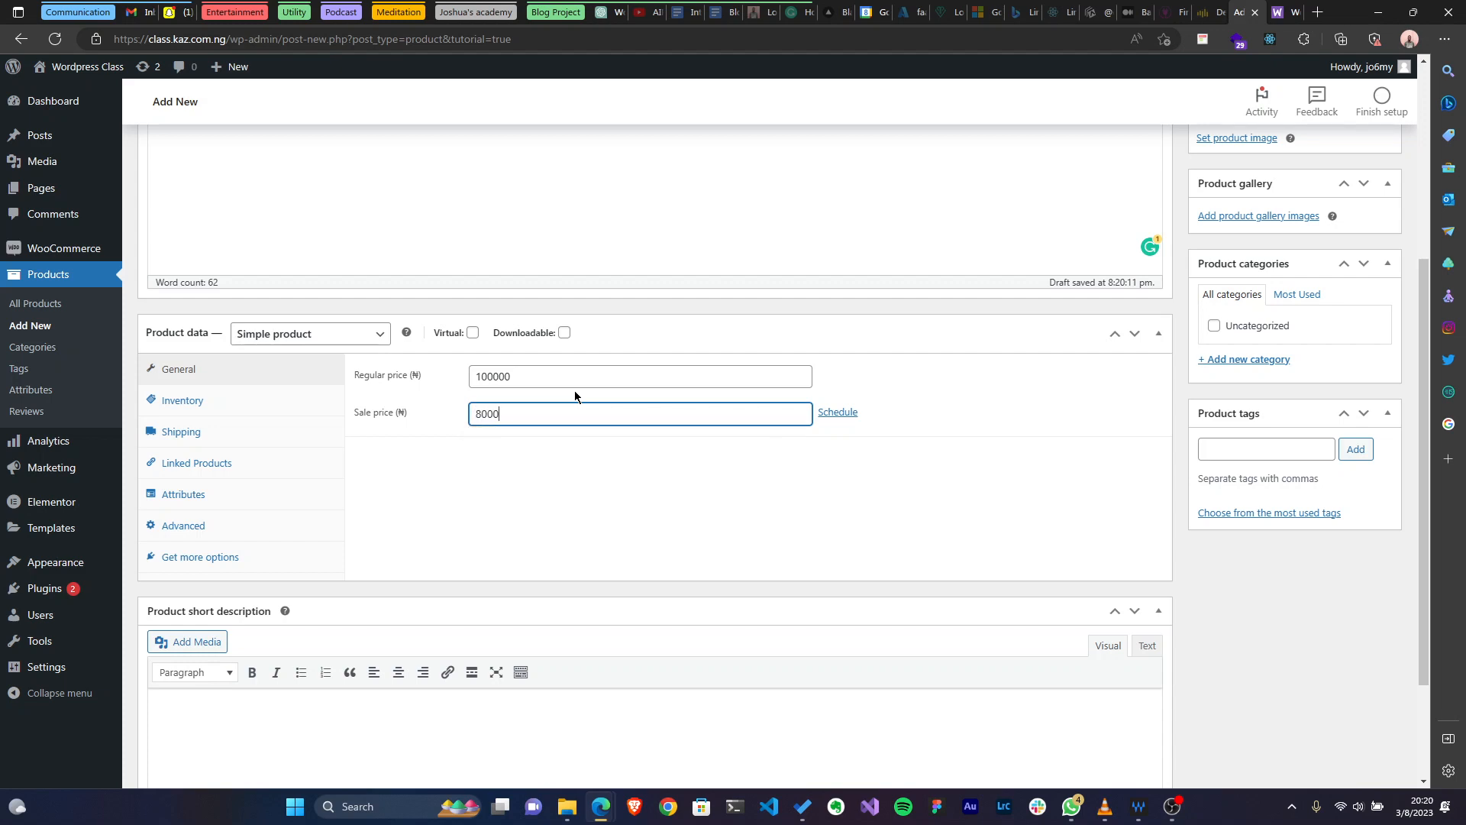
type("0")
Schedule the product's sale price to run from 2023-11-01 to 2023-11-30.
left_click(825, 413)
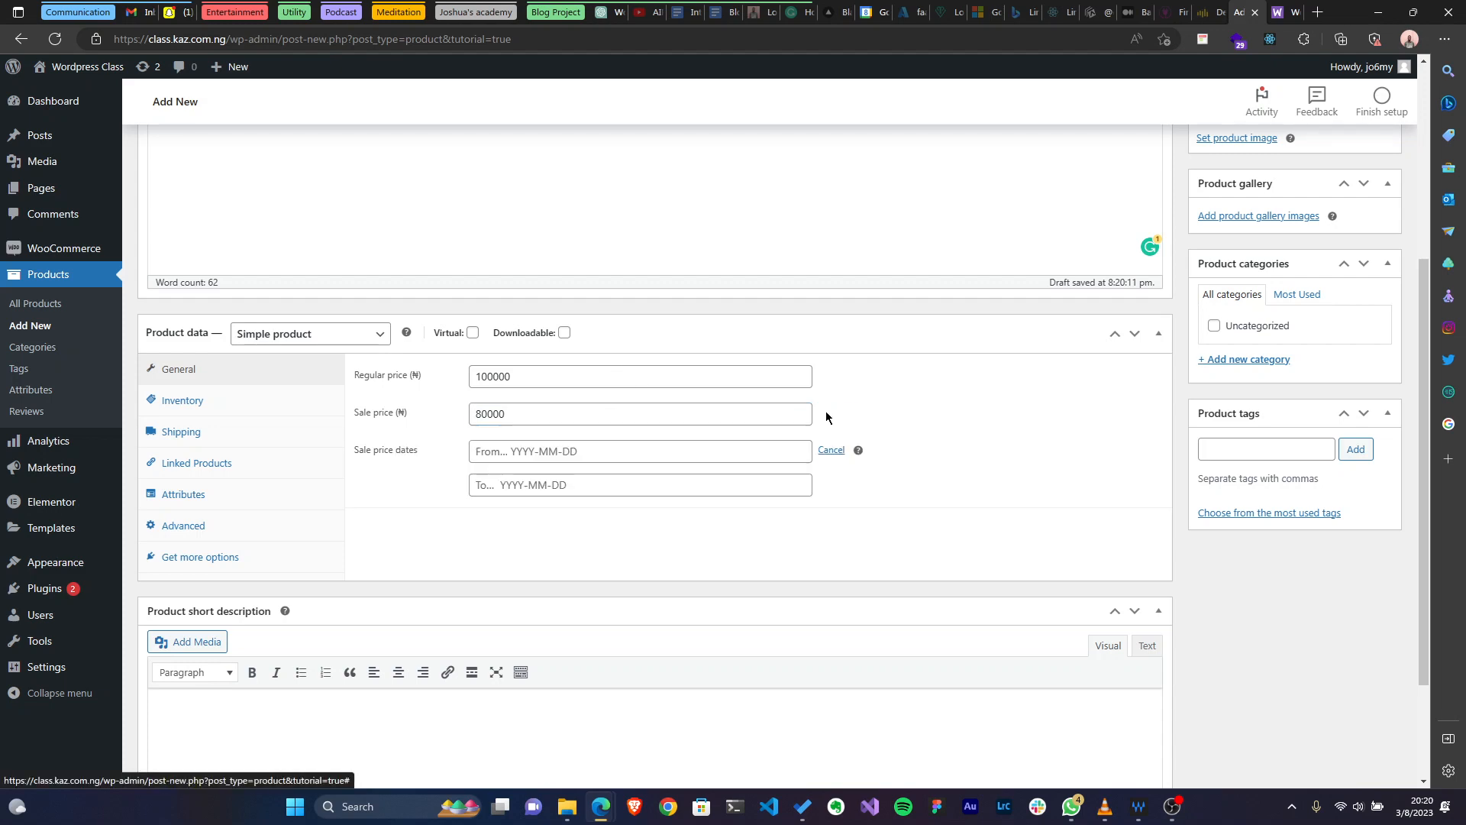
left_click(556, 457)
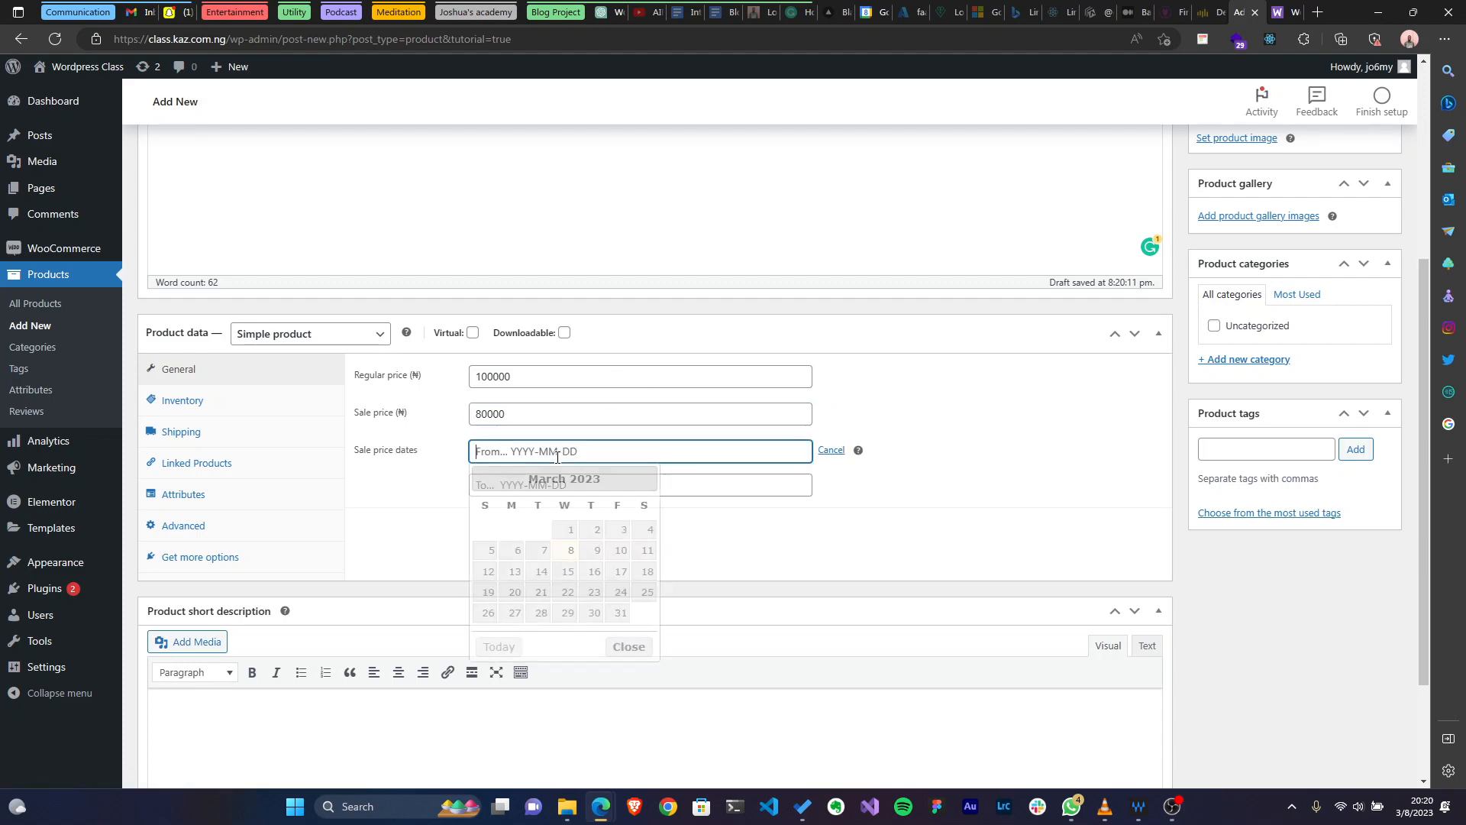
left_click(643, 480)
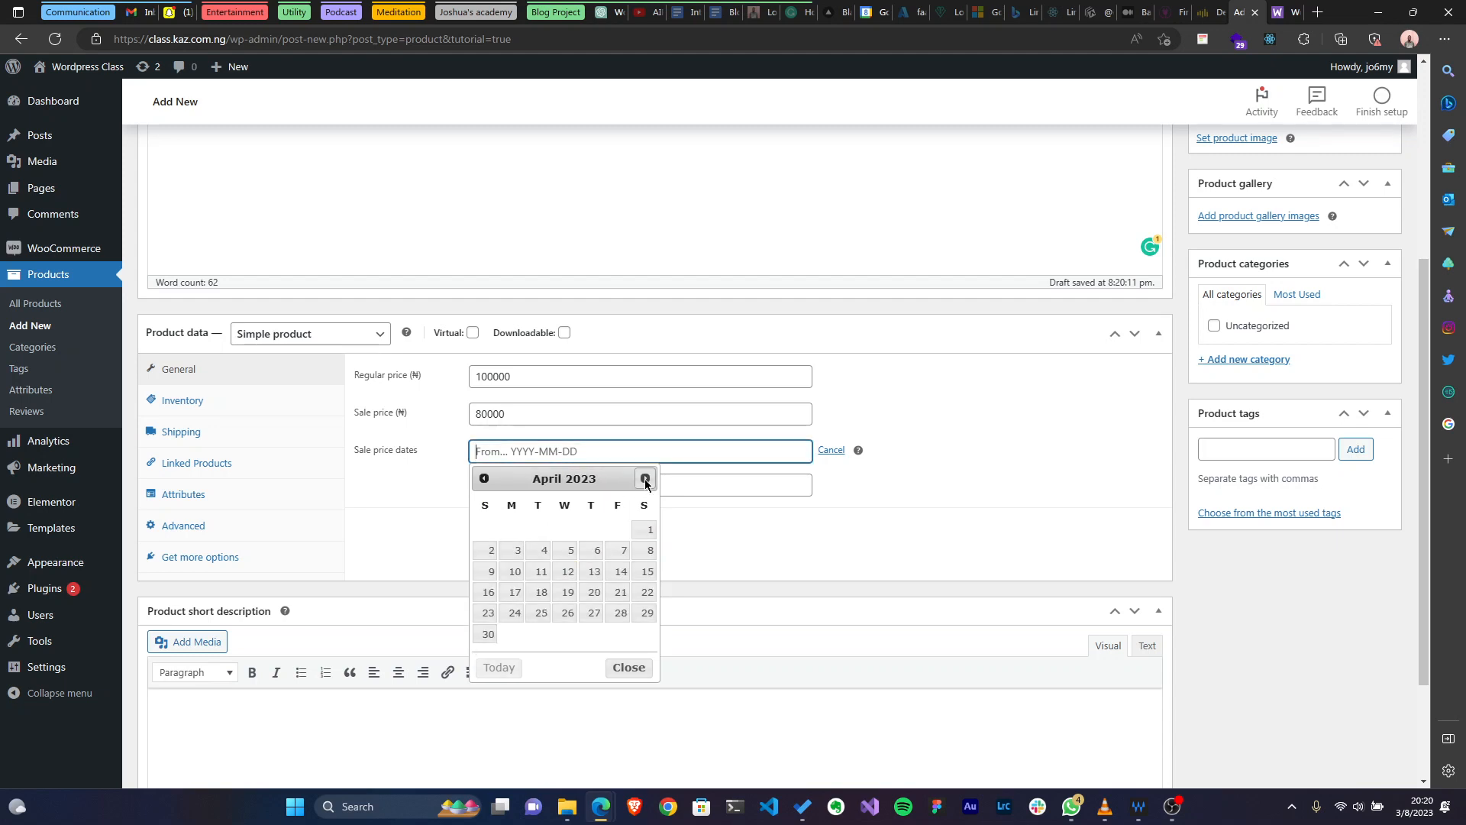
left_click(644, 479)
left_click(643, 480)
left_click(644, 479)
left_click(644, 480)
left_click(645, 480)
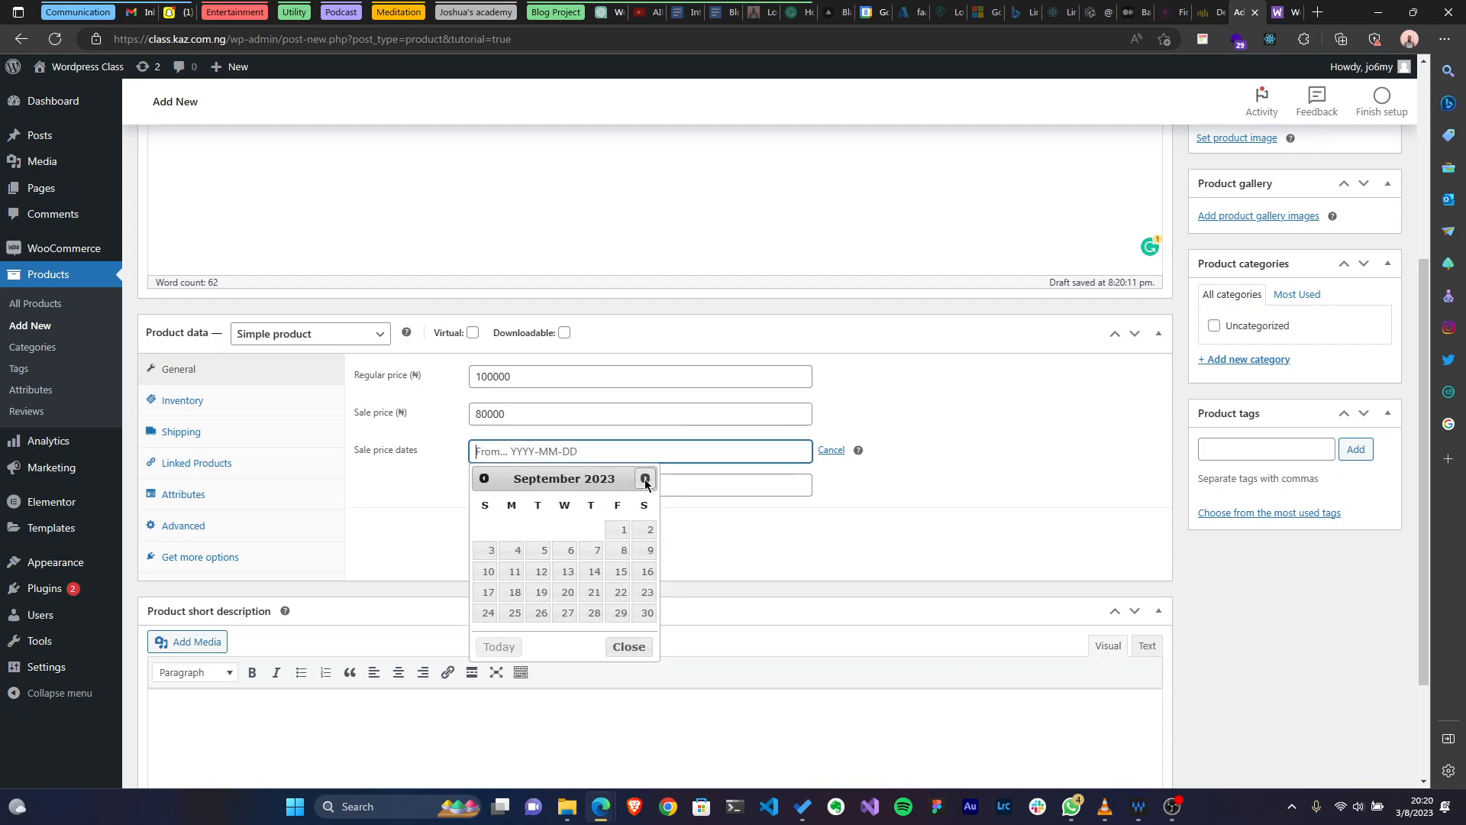
left_click(645, 480)
left_click(645, 479)
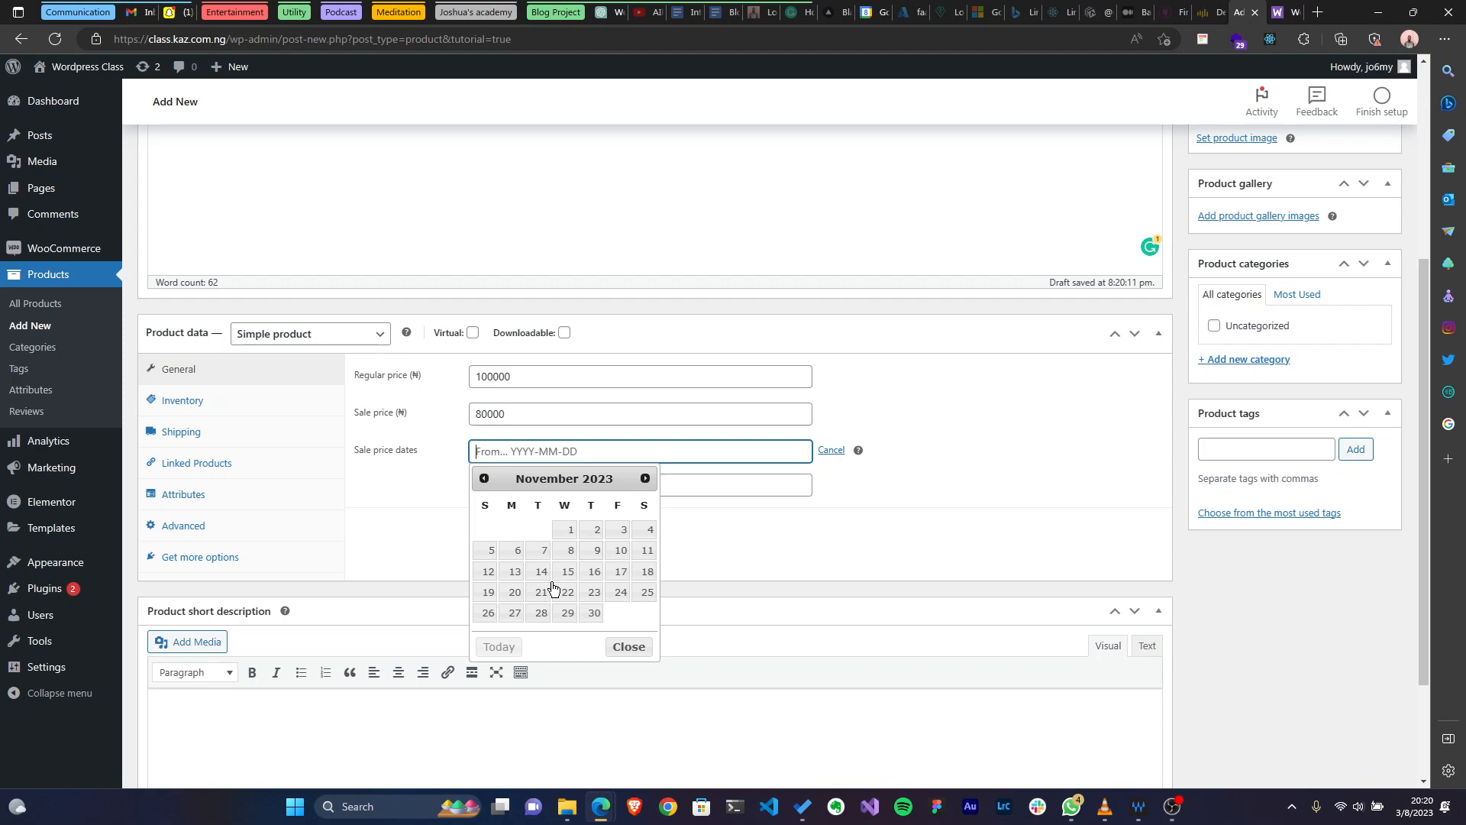
left_click(566, 529)
left_click(729, 482)
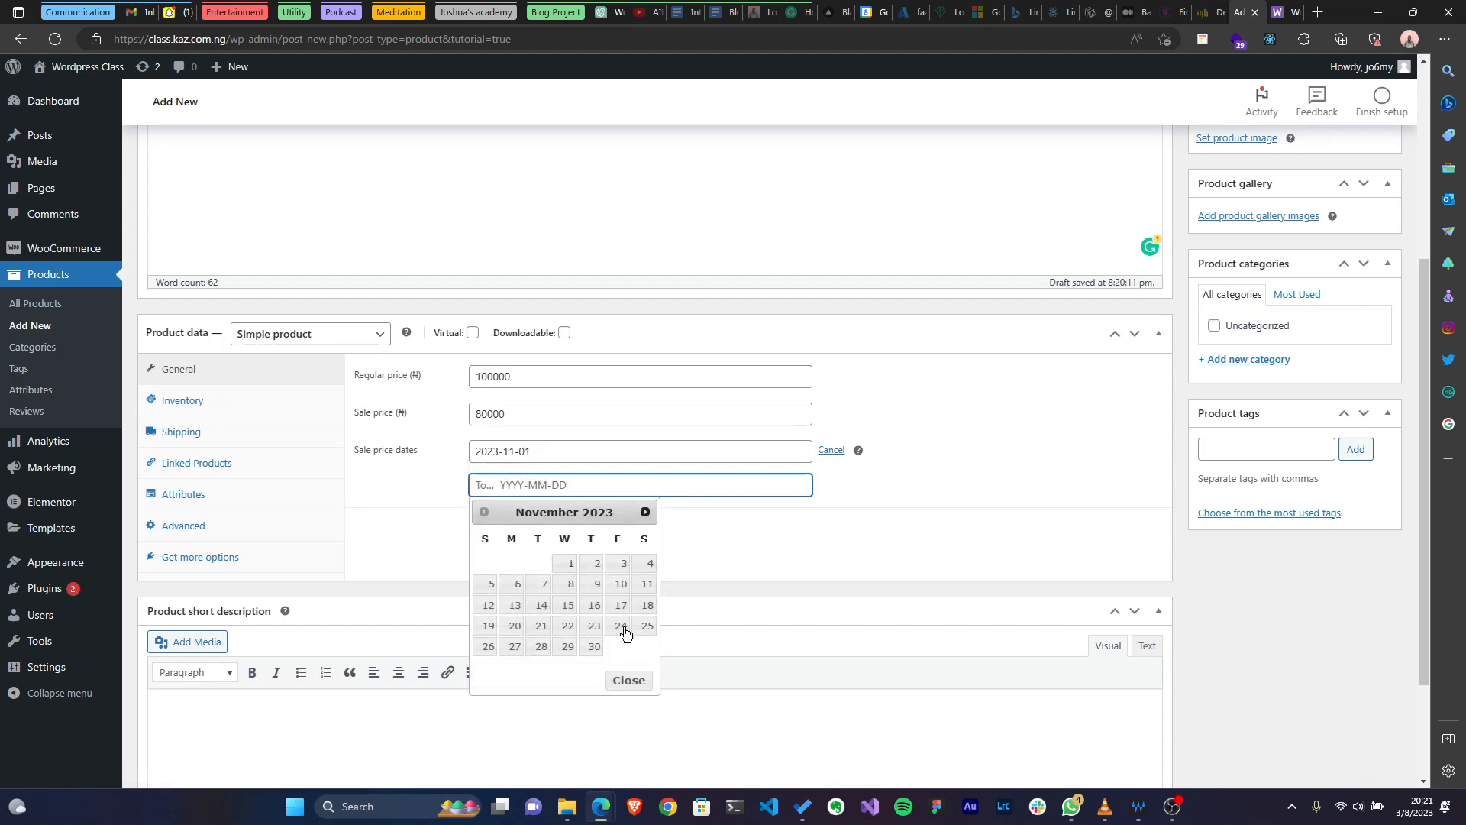
left_click(594, 646)
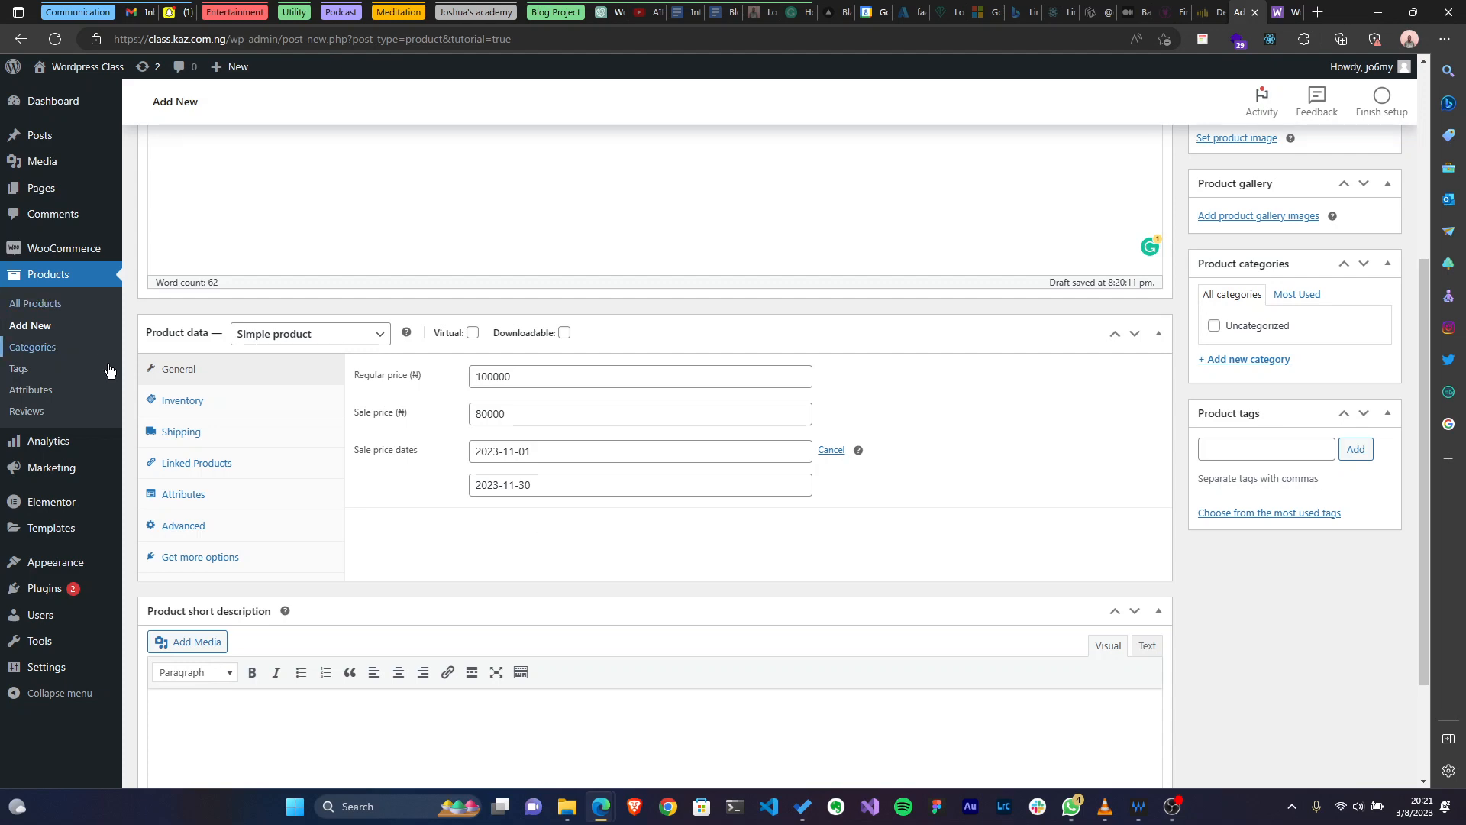
Enable stock level management in the product's inventory settings and set the stock quantity to 10.
left_click(170, 400)
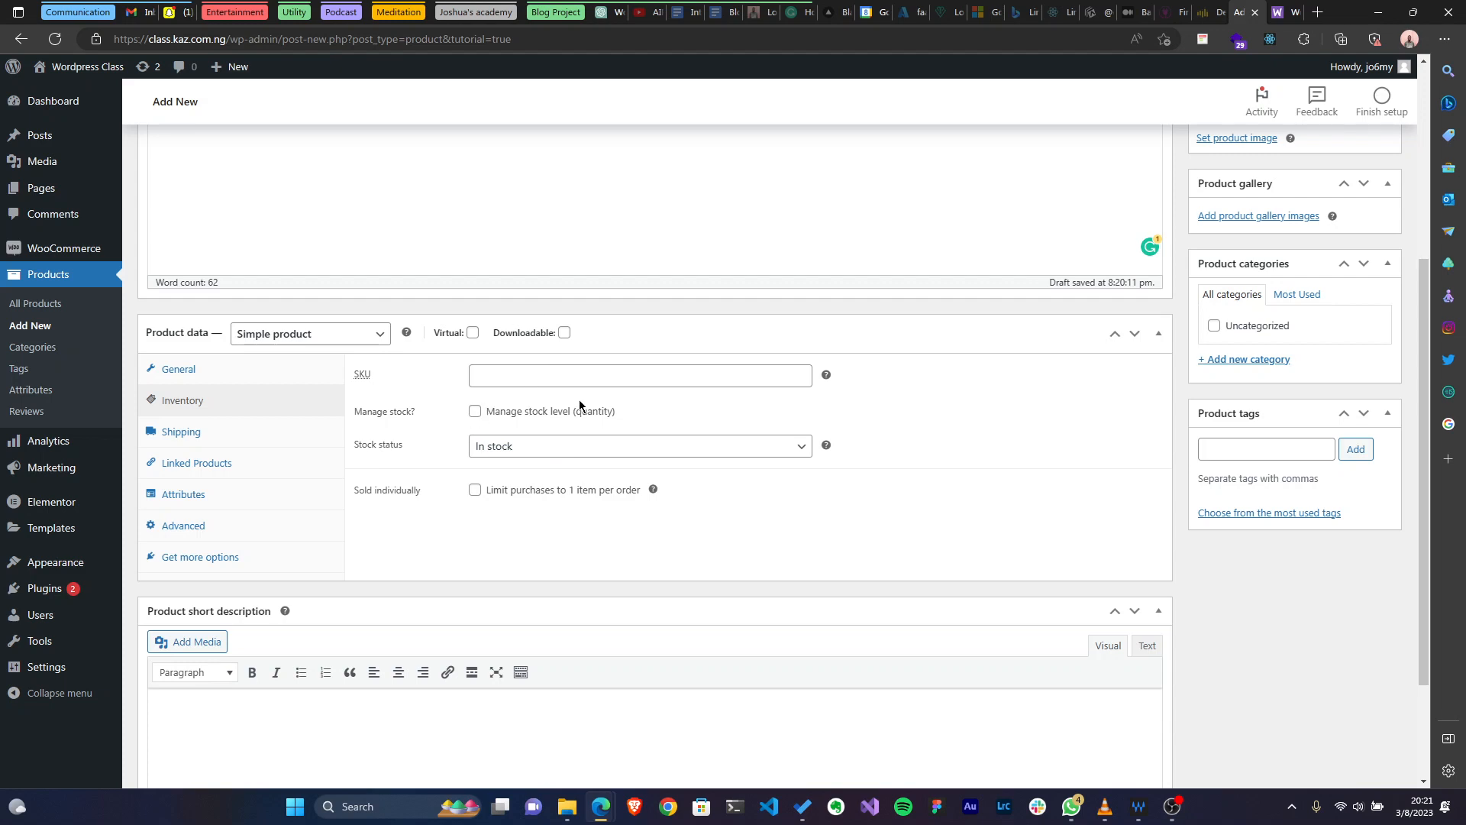
left_click(474, 412)
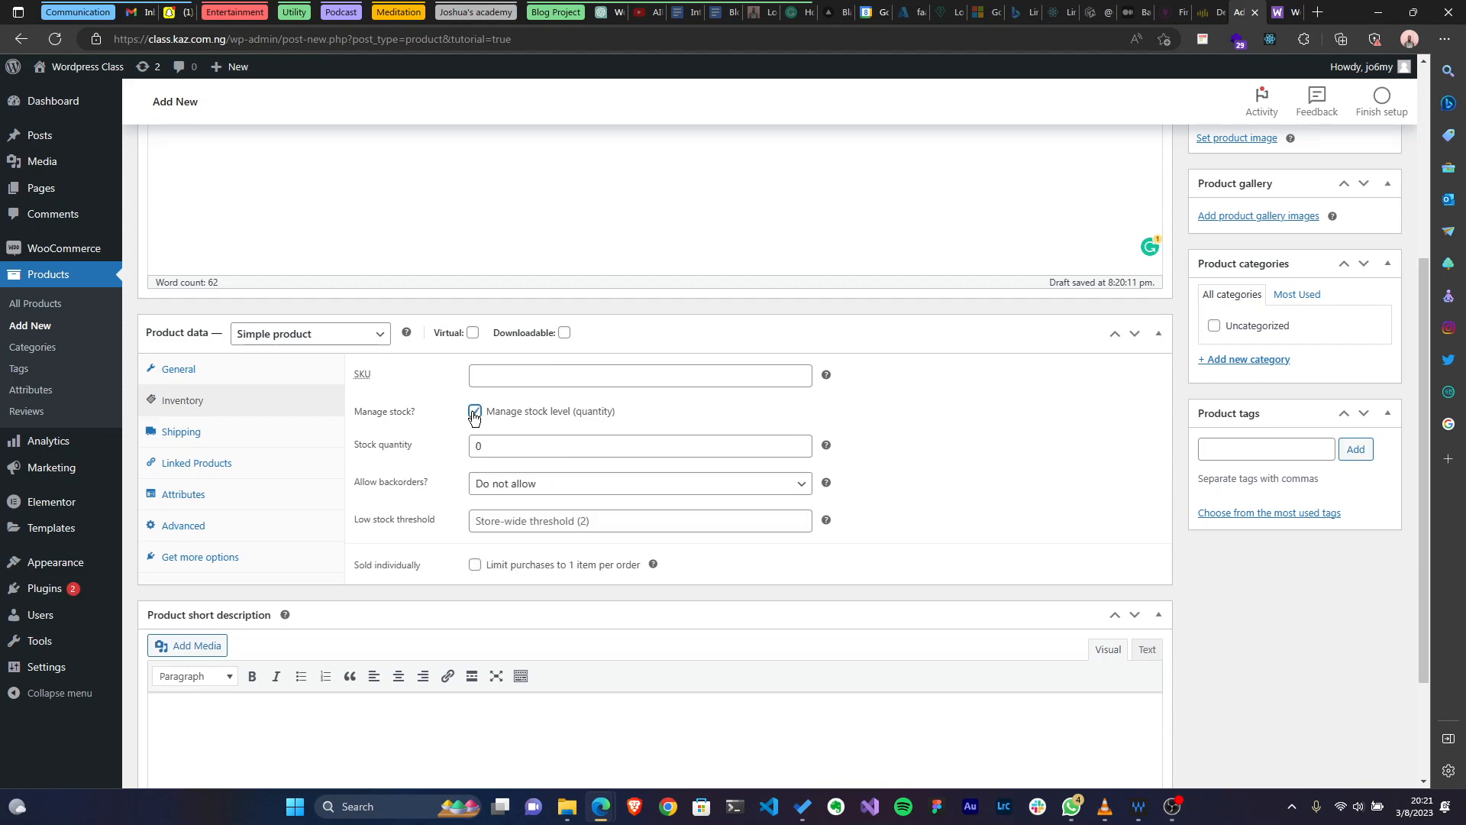
left_click(500, 443)
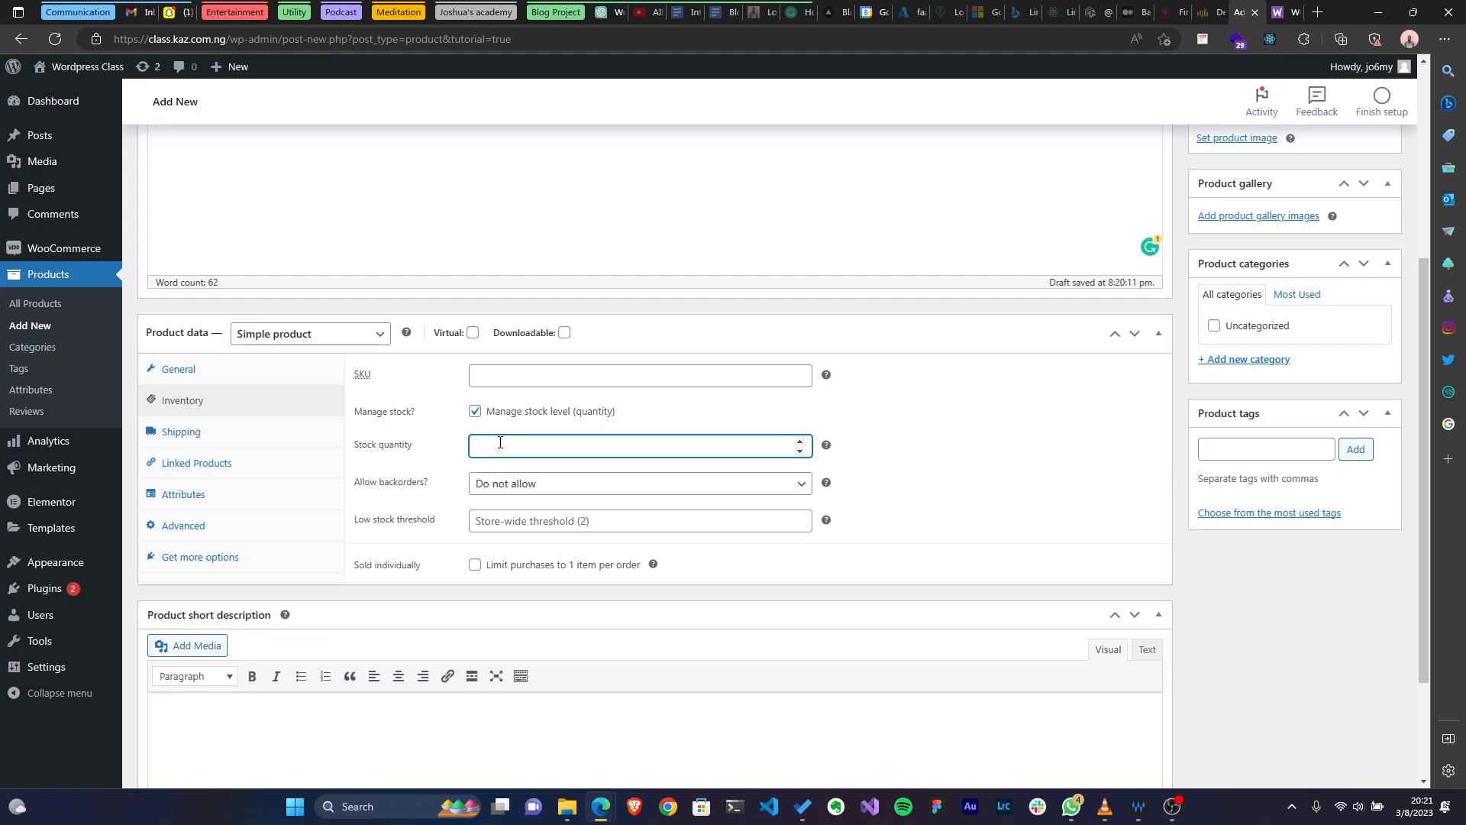
type("10")
Review the product's shipping, linked products, attributes, advanced settings and recommended extensions, and return to the general settings.
scroll(556, 497, "down", 1)
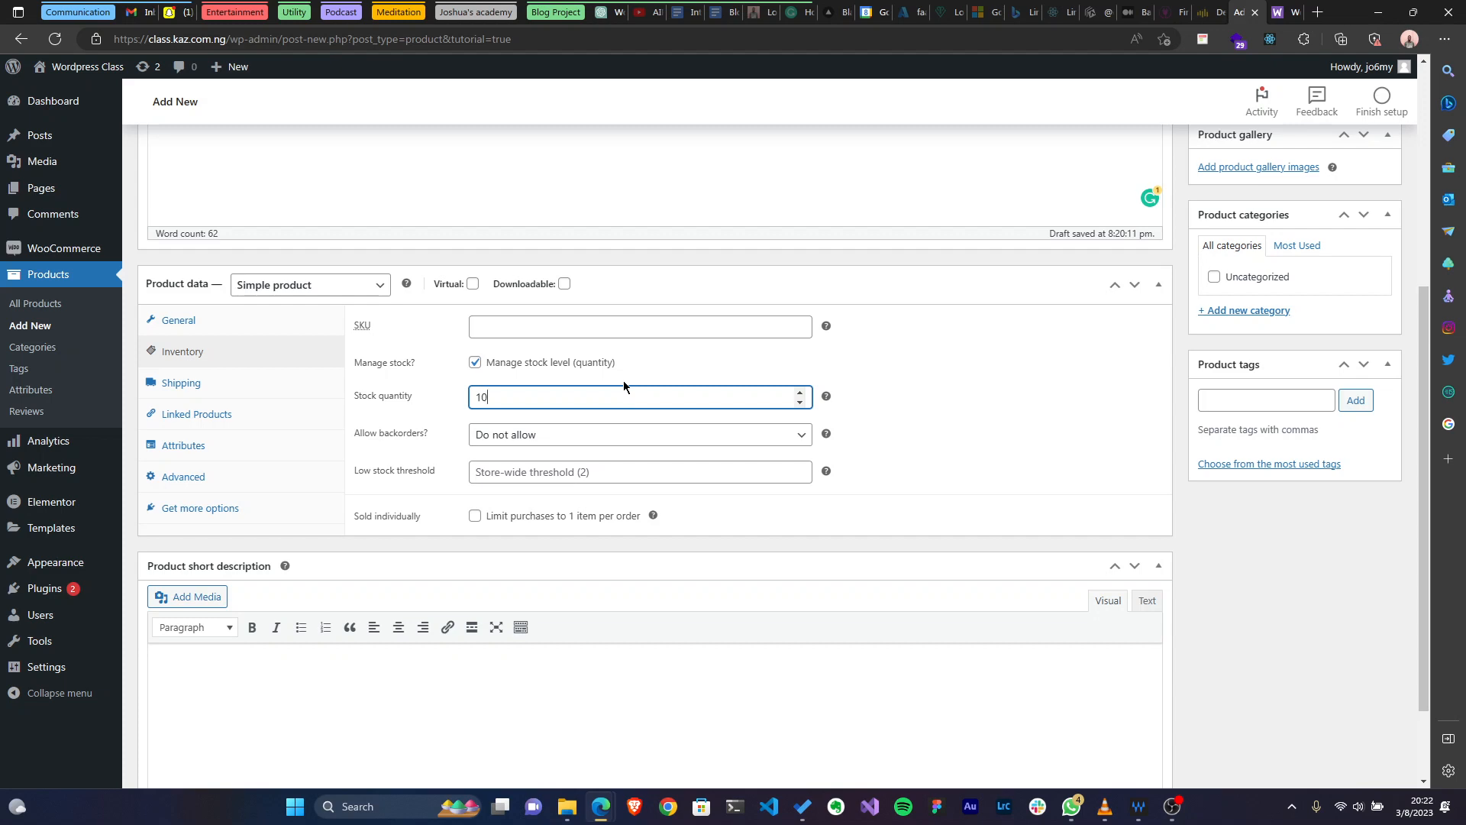
left_click(252, 391)
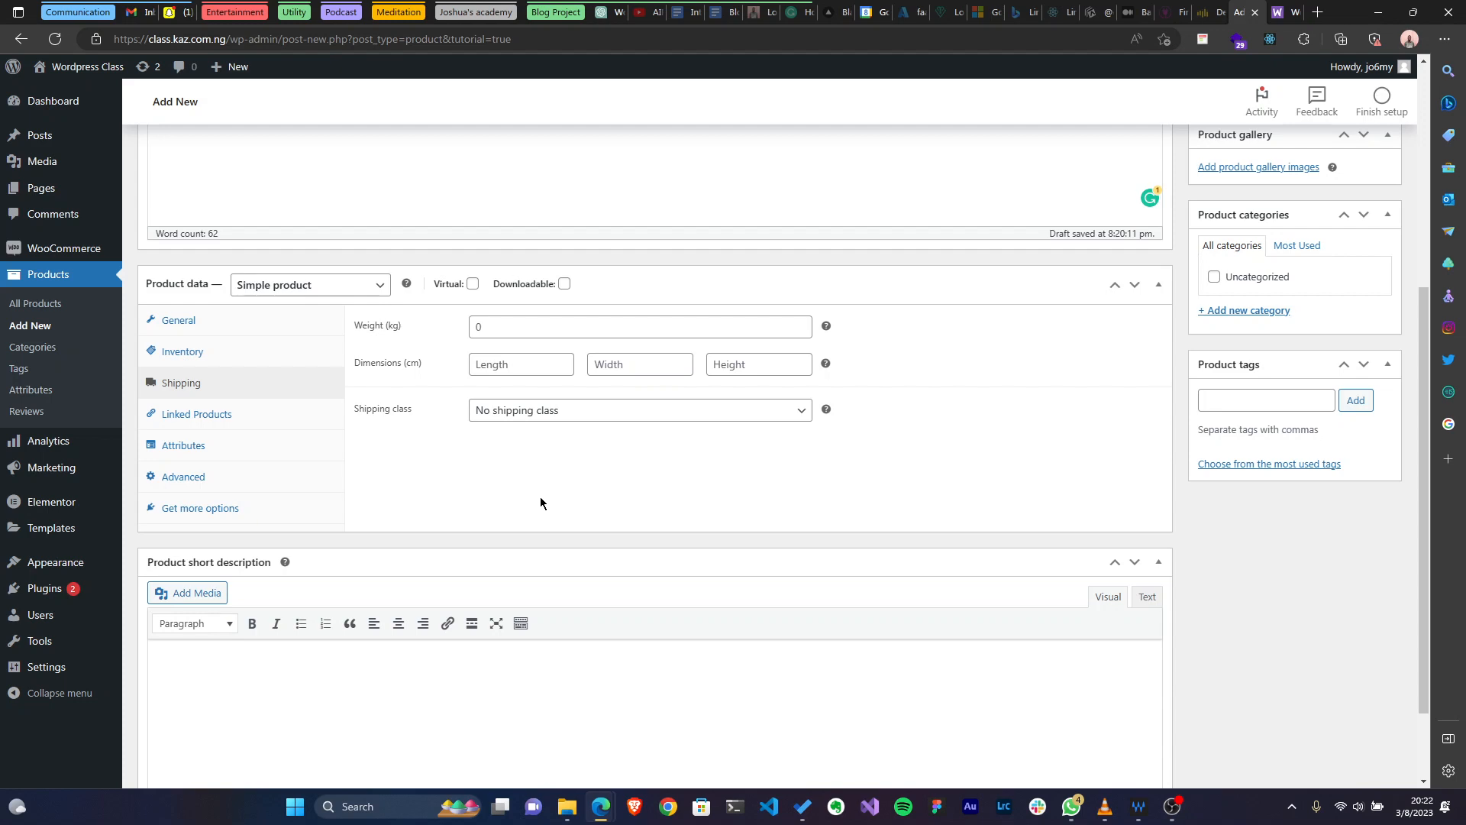
left_click(503, 321)
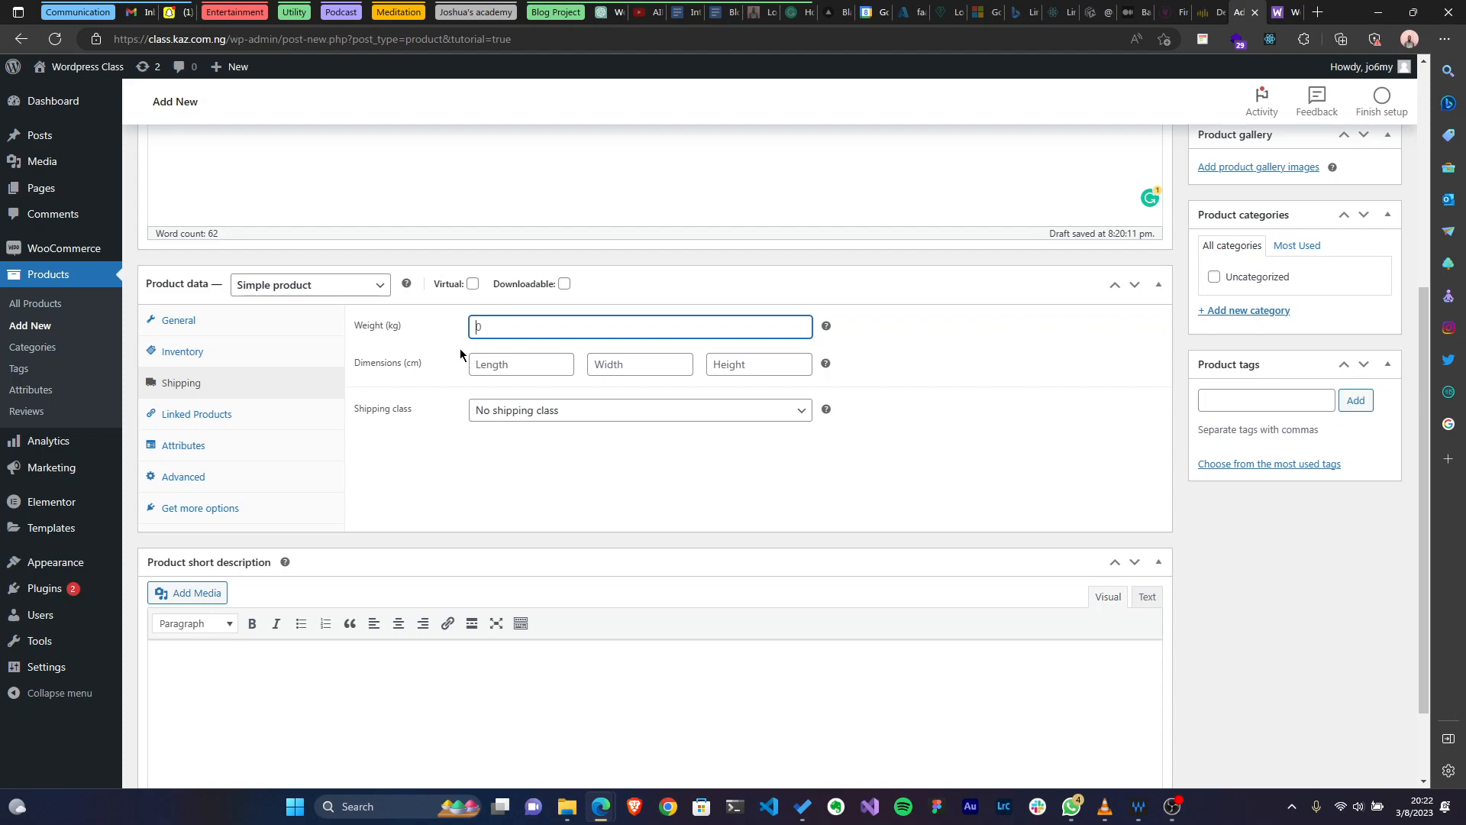
left_click(244, 421)
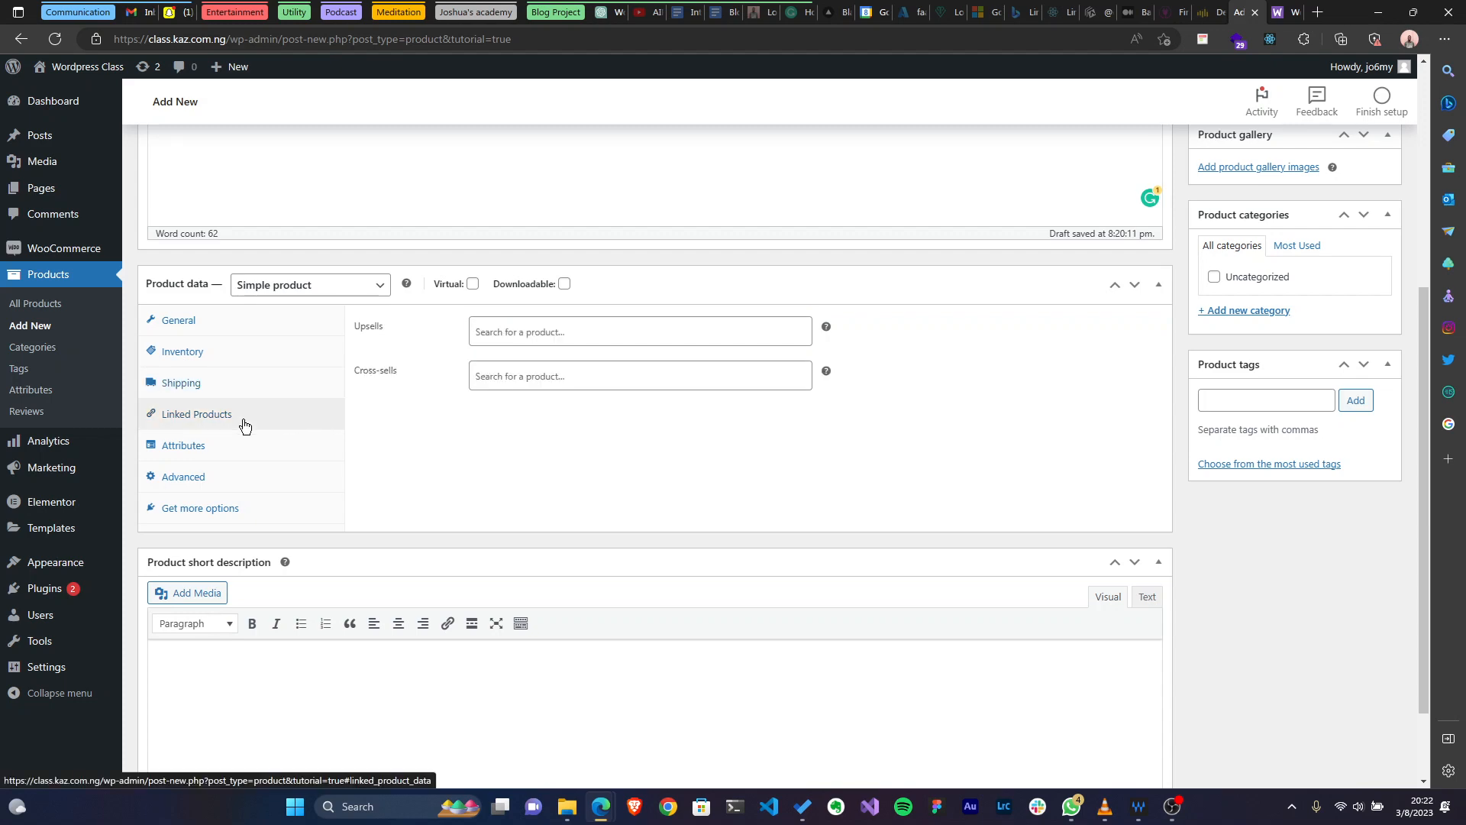
left_click(514, 333)
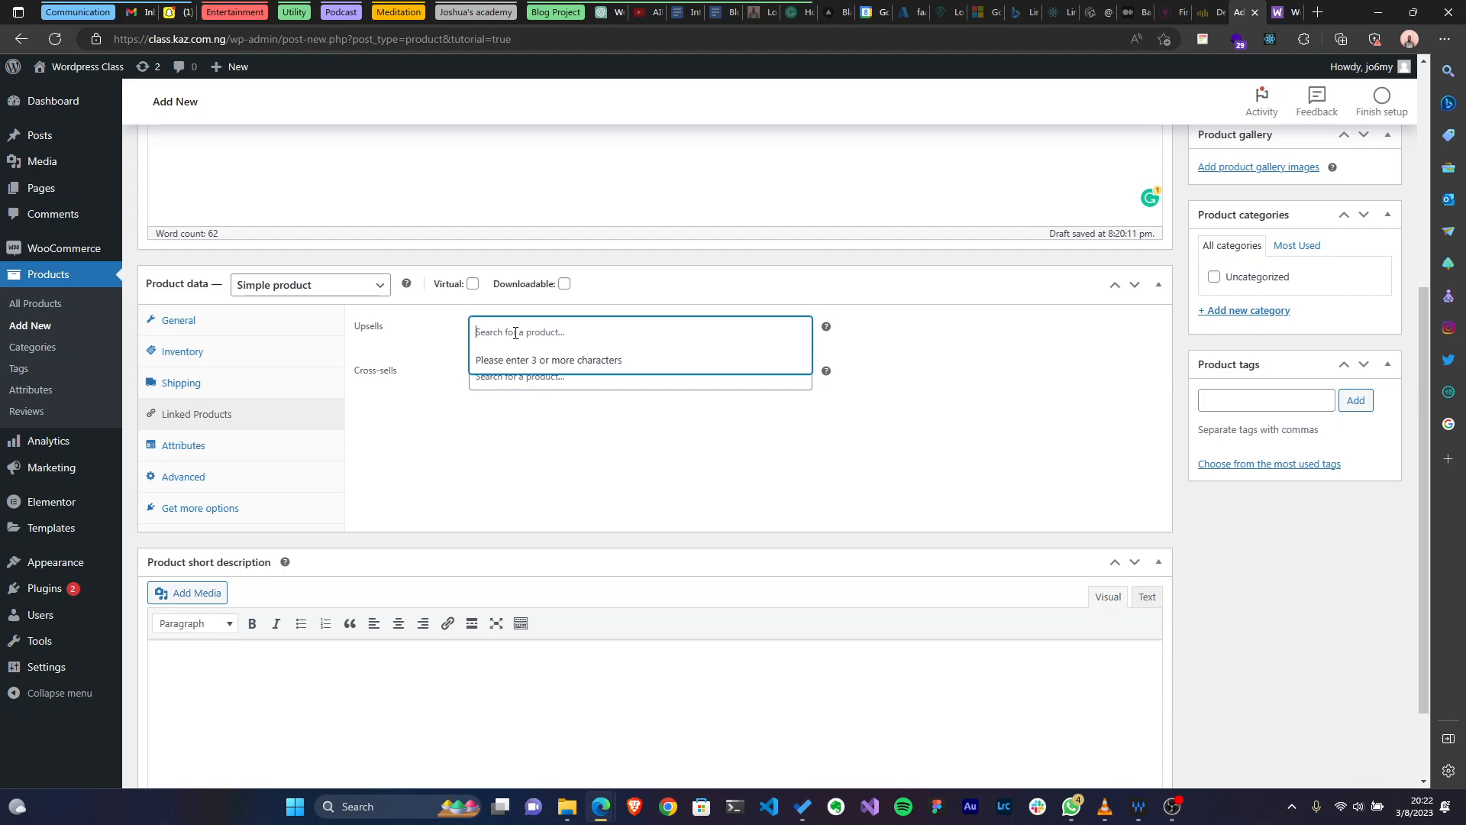
left_click(429, 444)
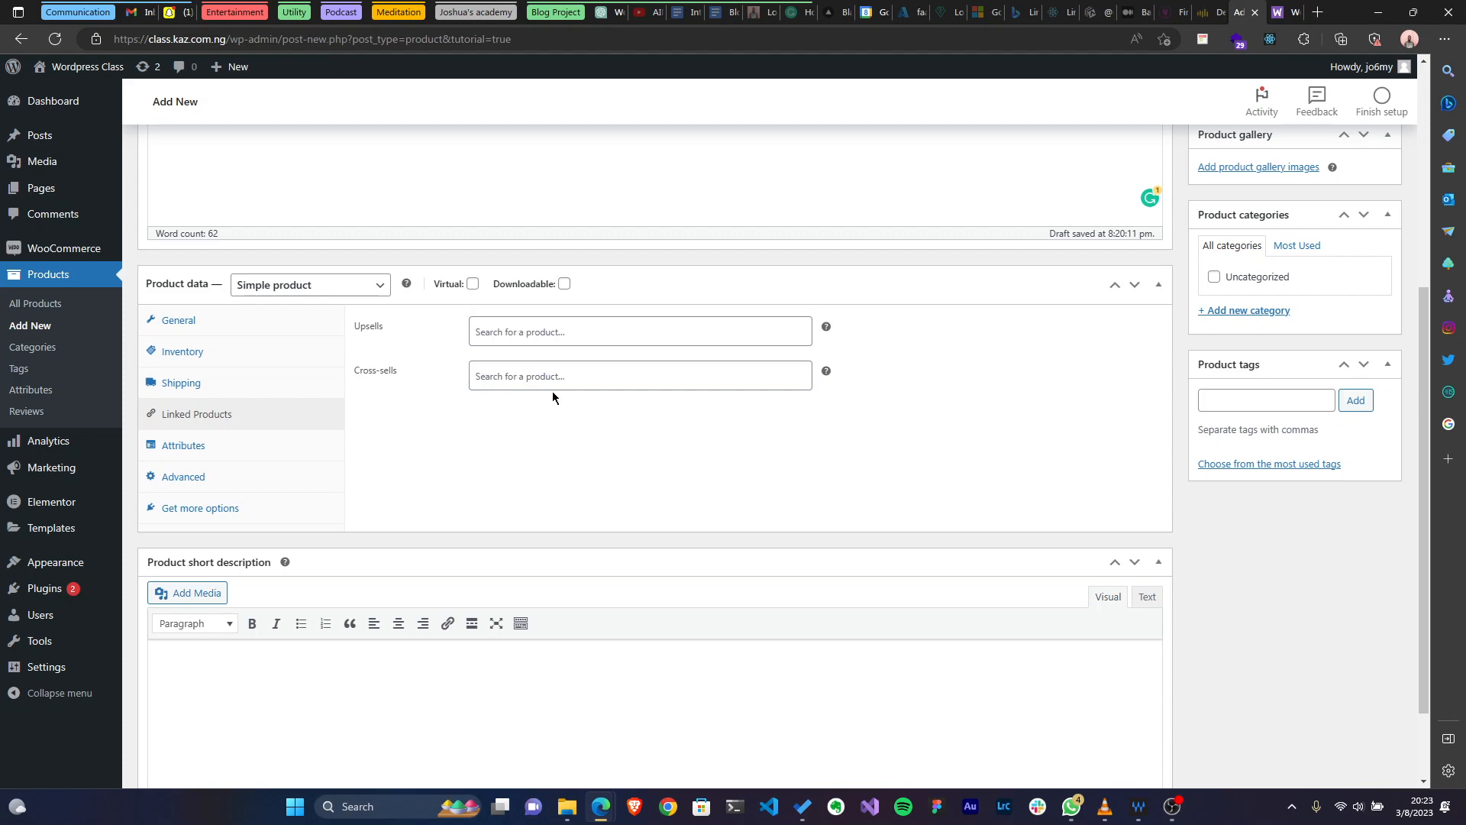
left_click(198, 437)
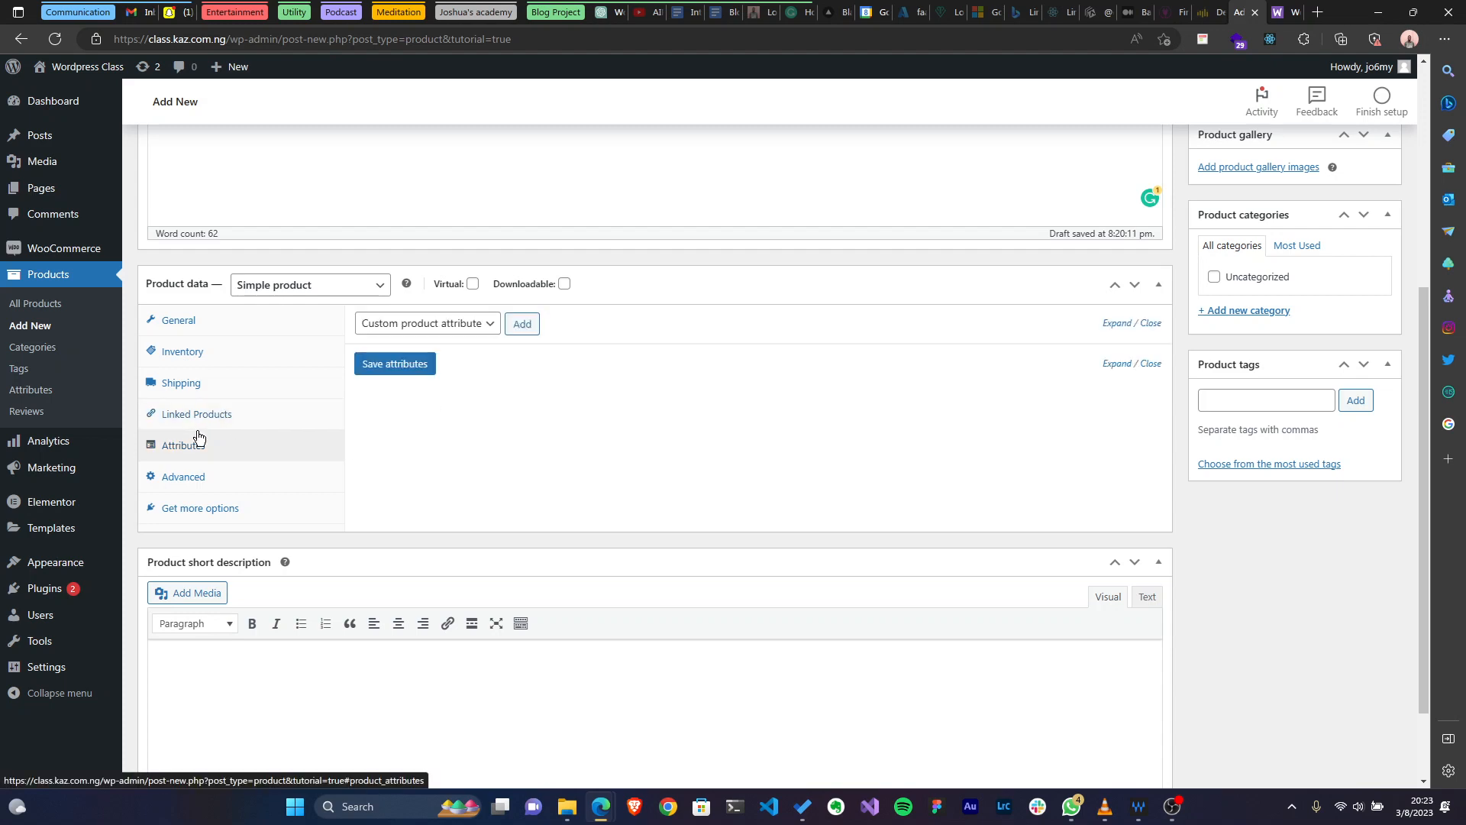
left_click(416, 322)
left_click(418, 319)
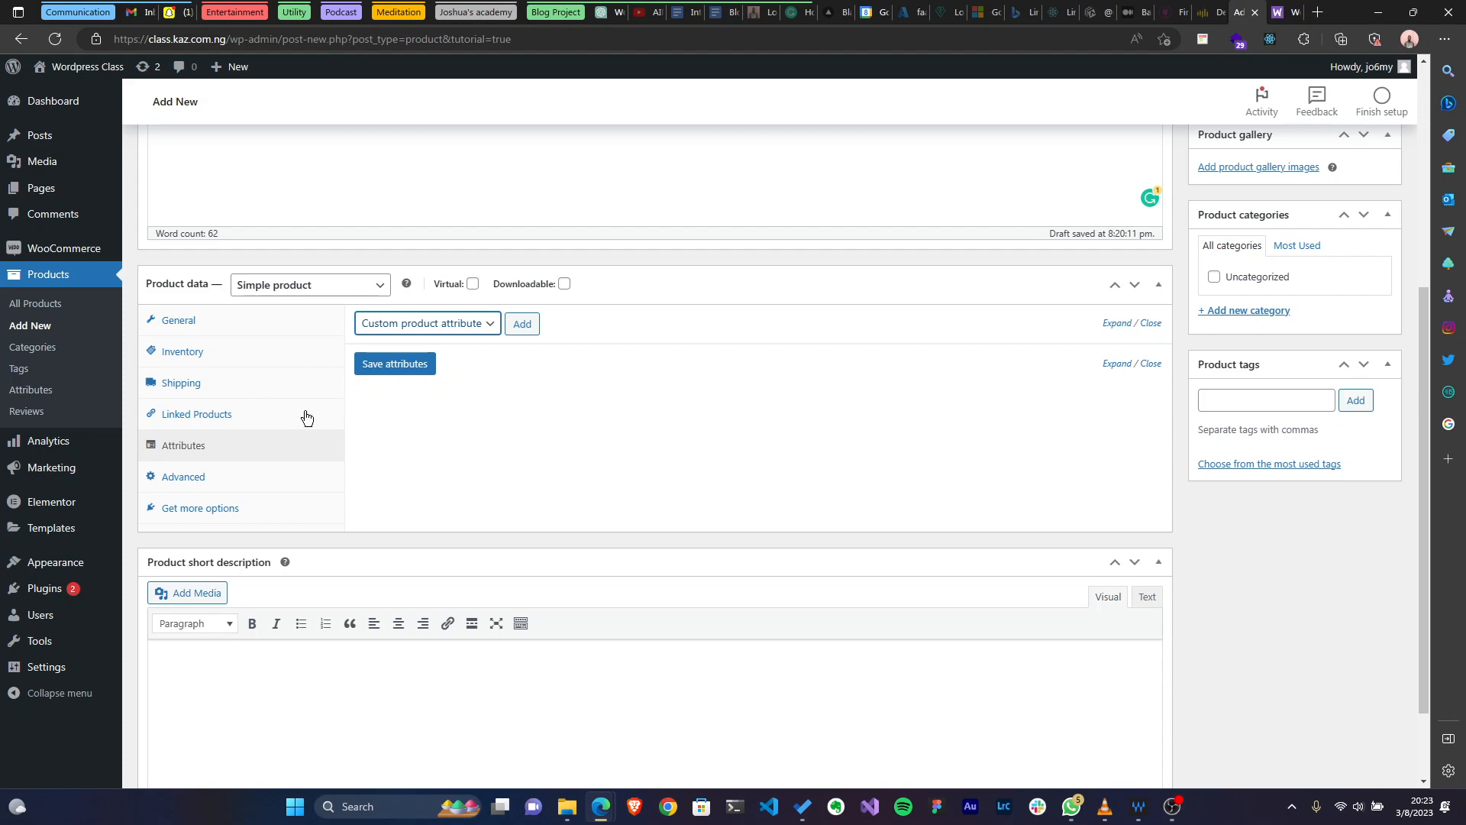
left_click(268, 479)
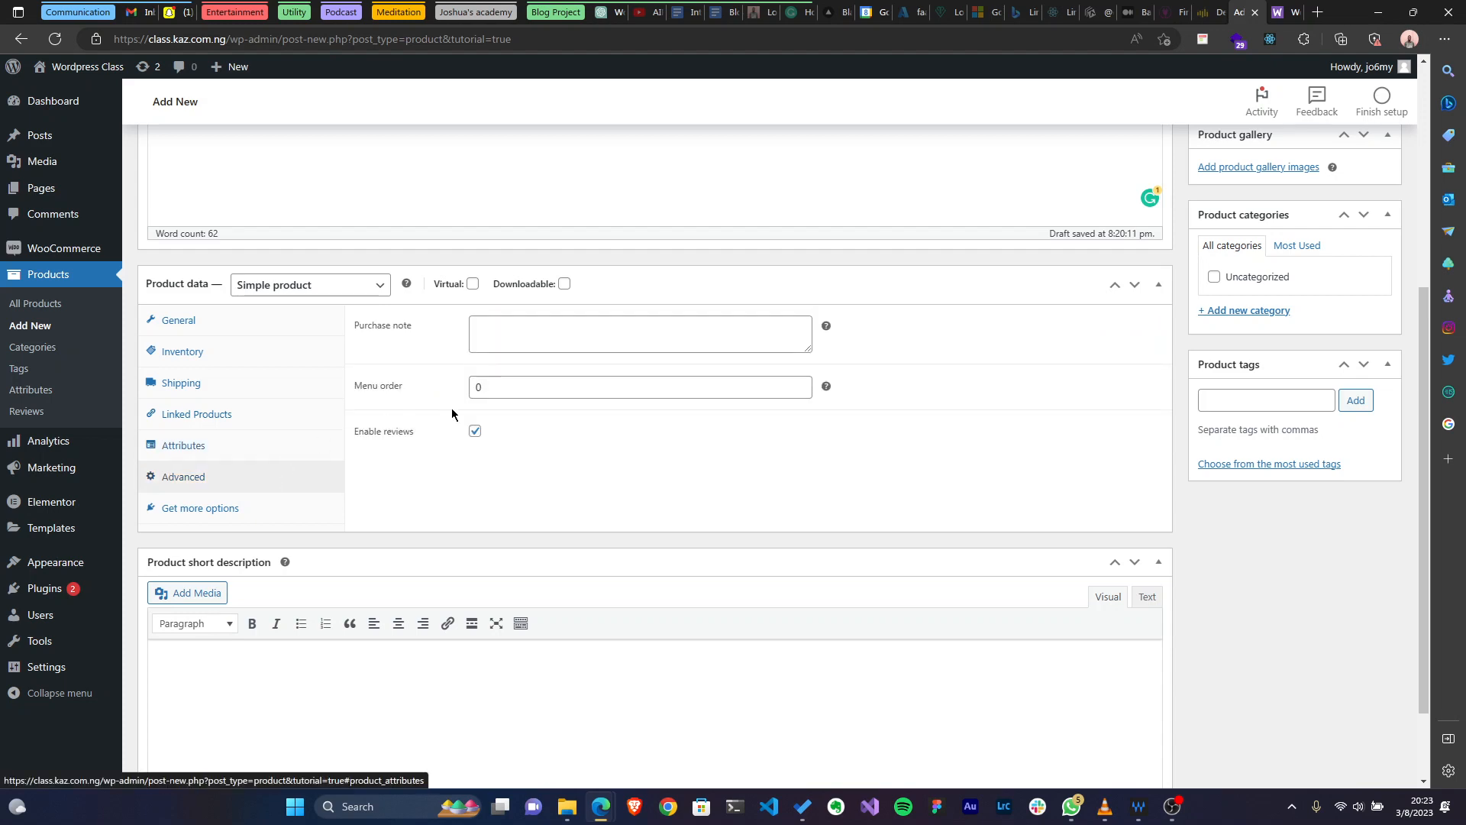
left_click(545, 330)
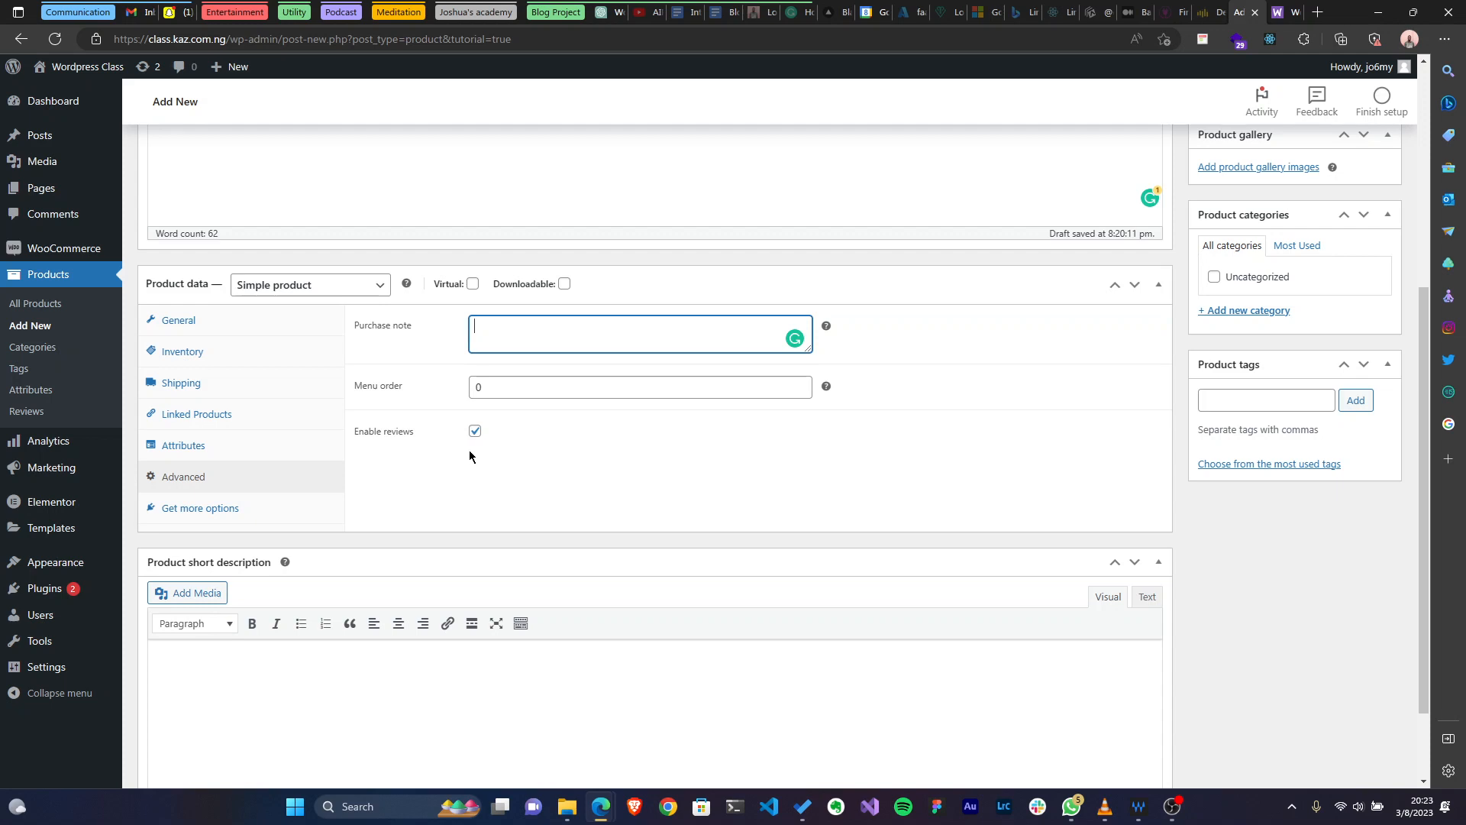
left_click(288, 510)
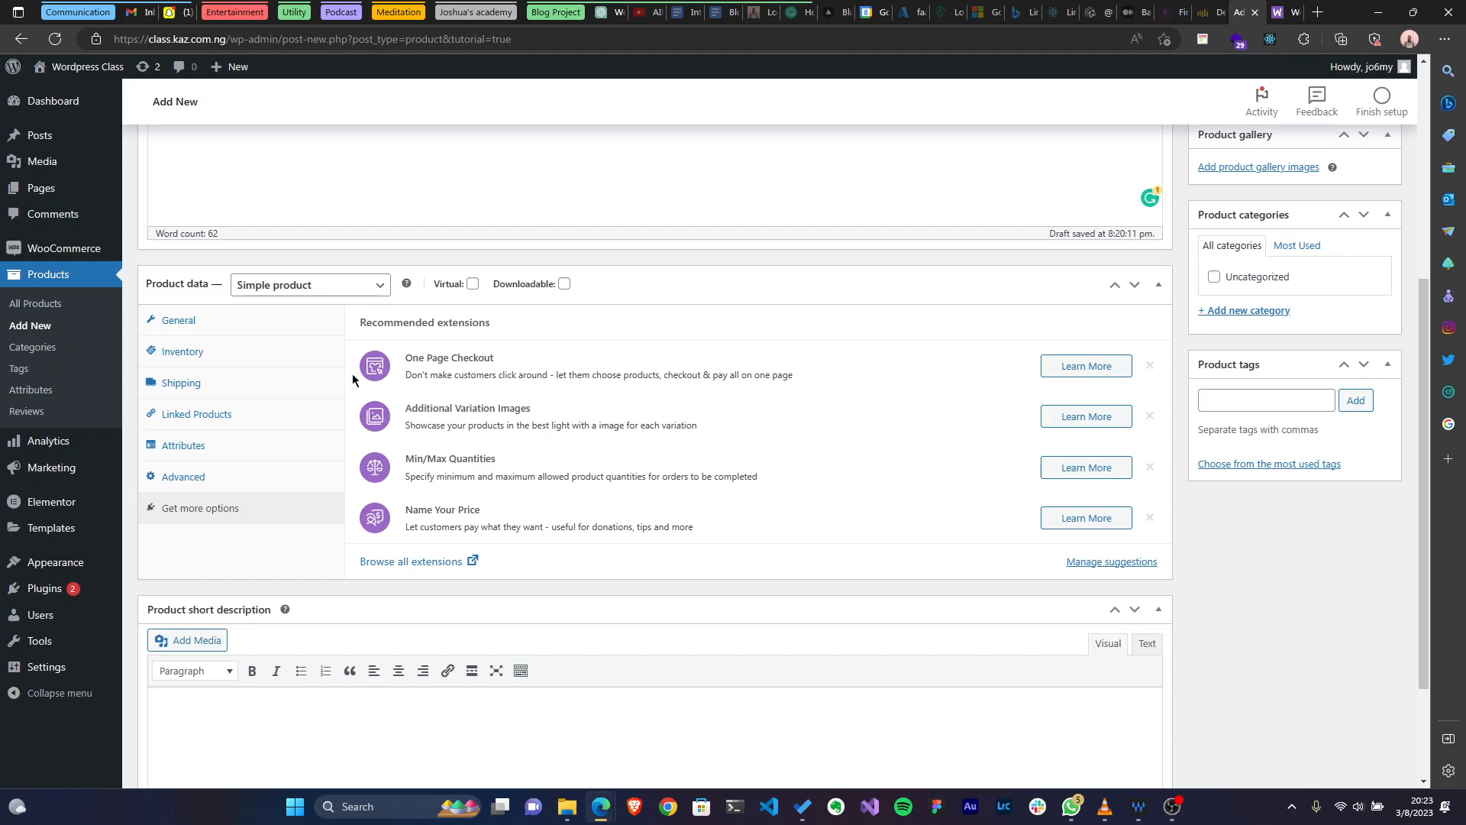
left_click(291, 316)
Move the whole text of the product description into the product short description.
scroll(405, 470, "down", 2)
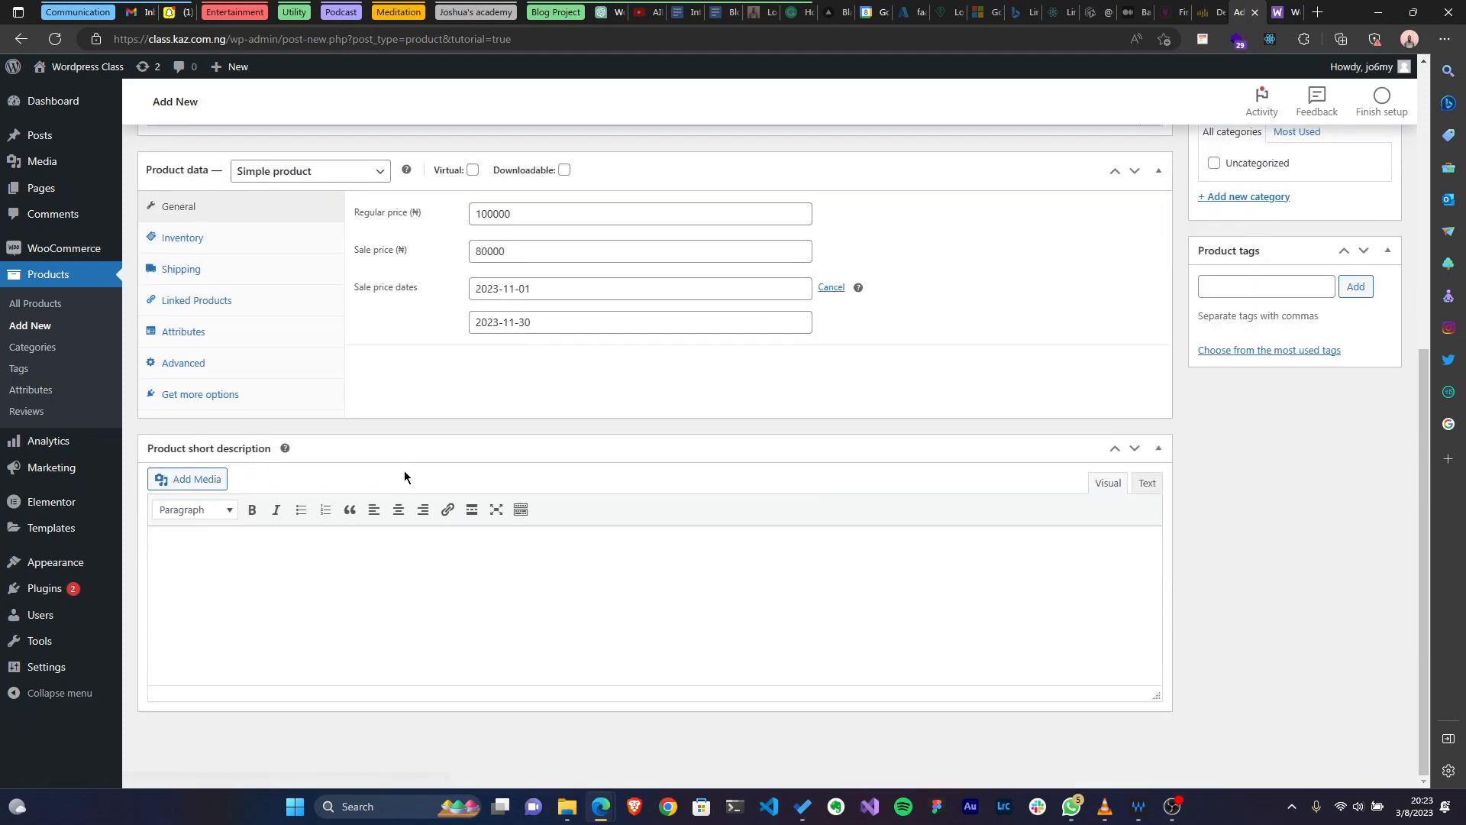
scroll(384, 524, "up", 5)
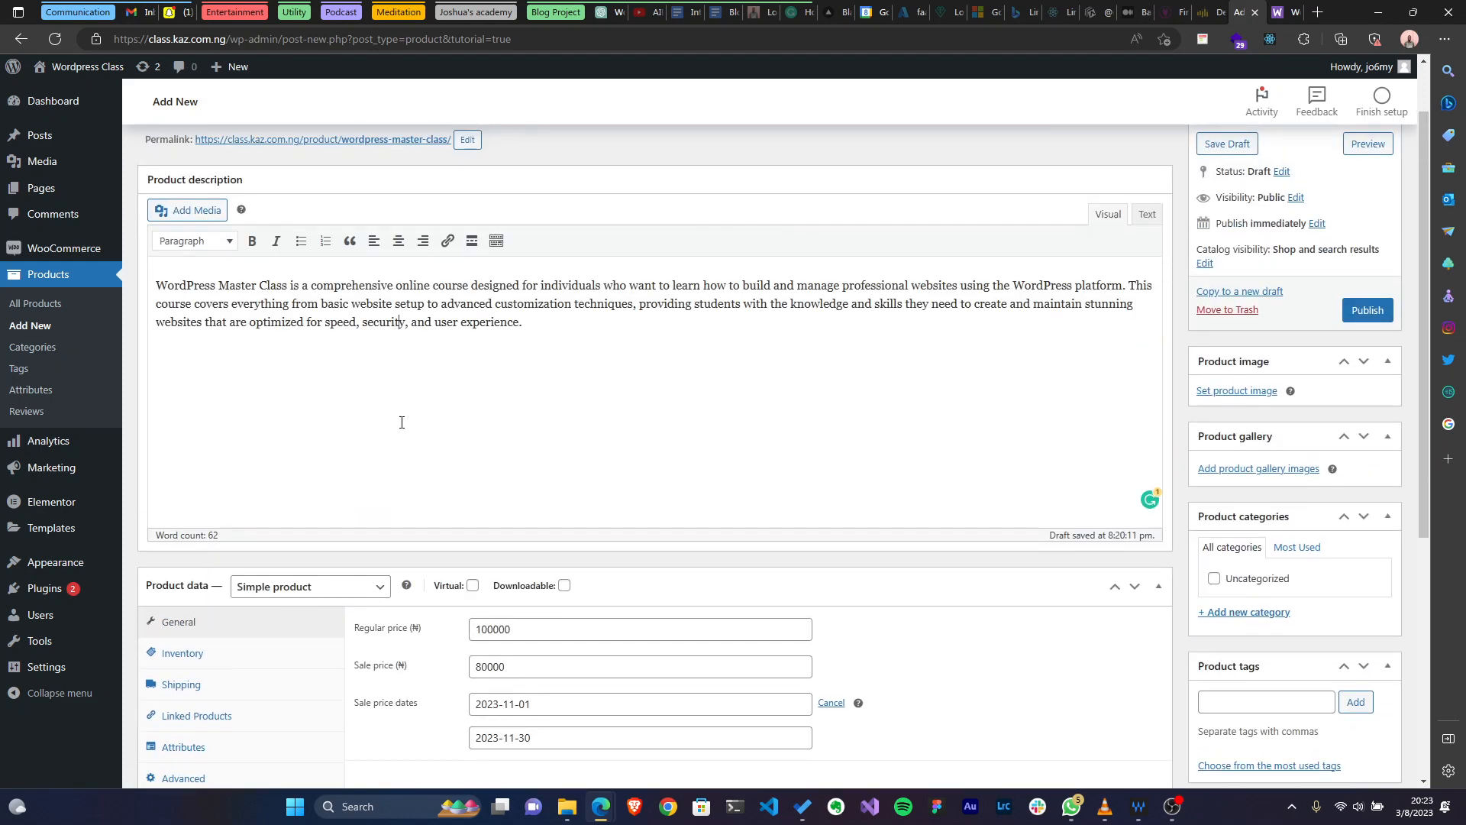
key("ctrl+a")
key("ctrl+x")
scroll(585, 307, "down", 5)
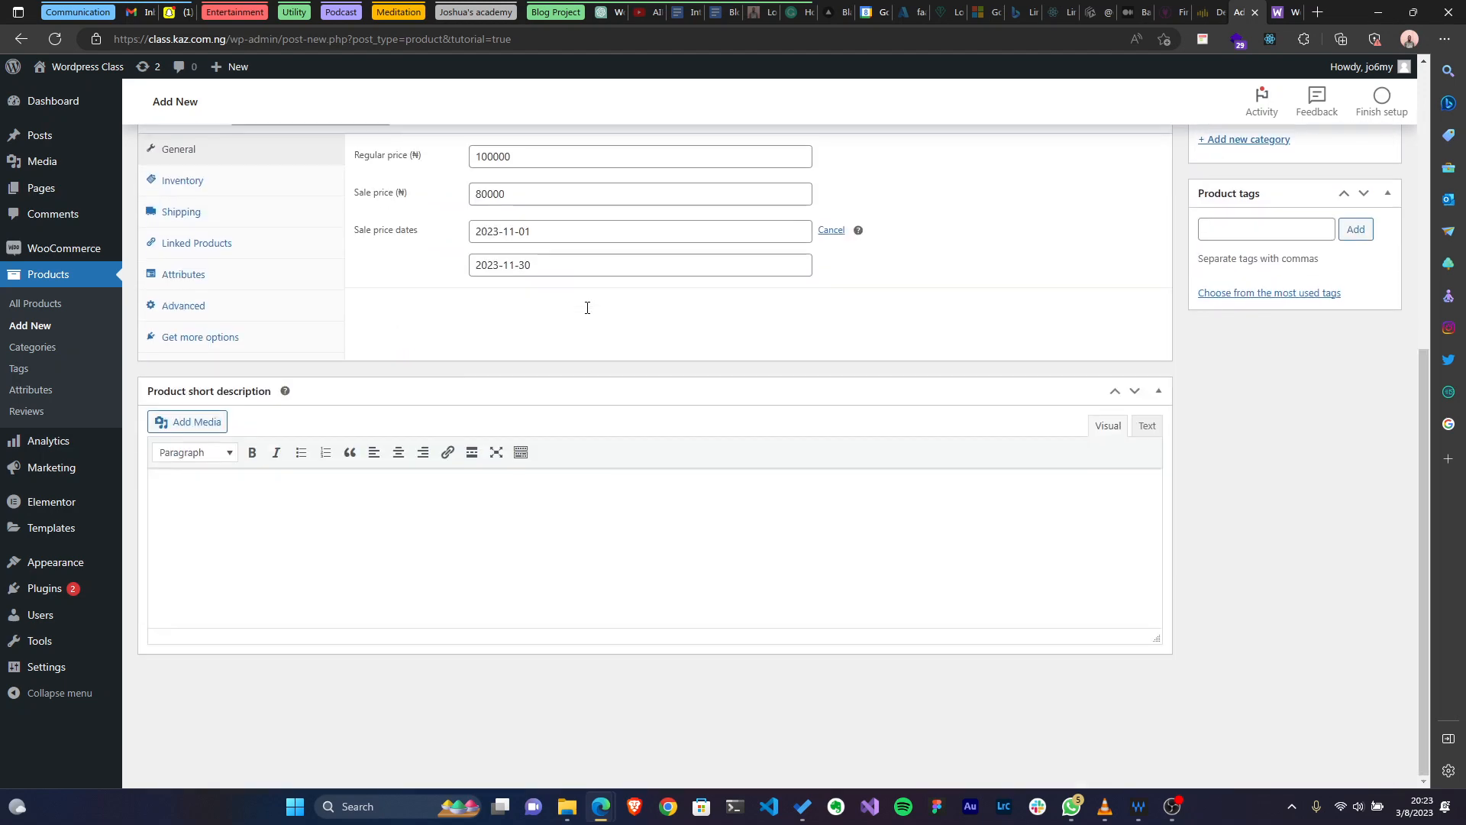
key("ctrl+v")
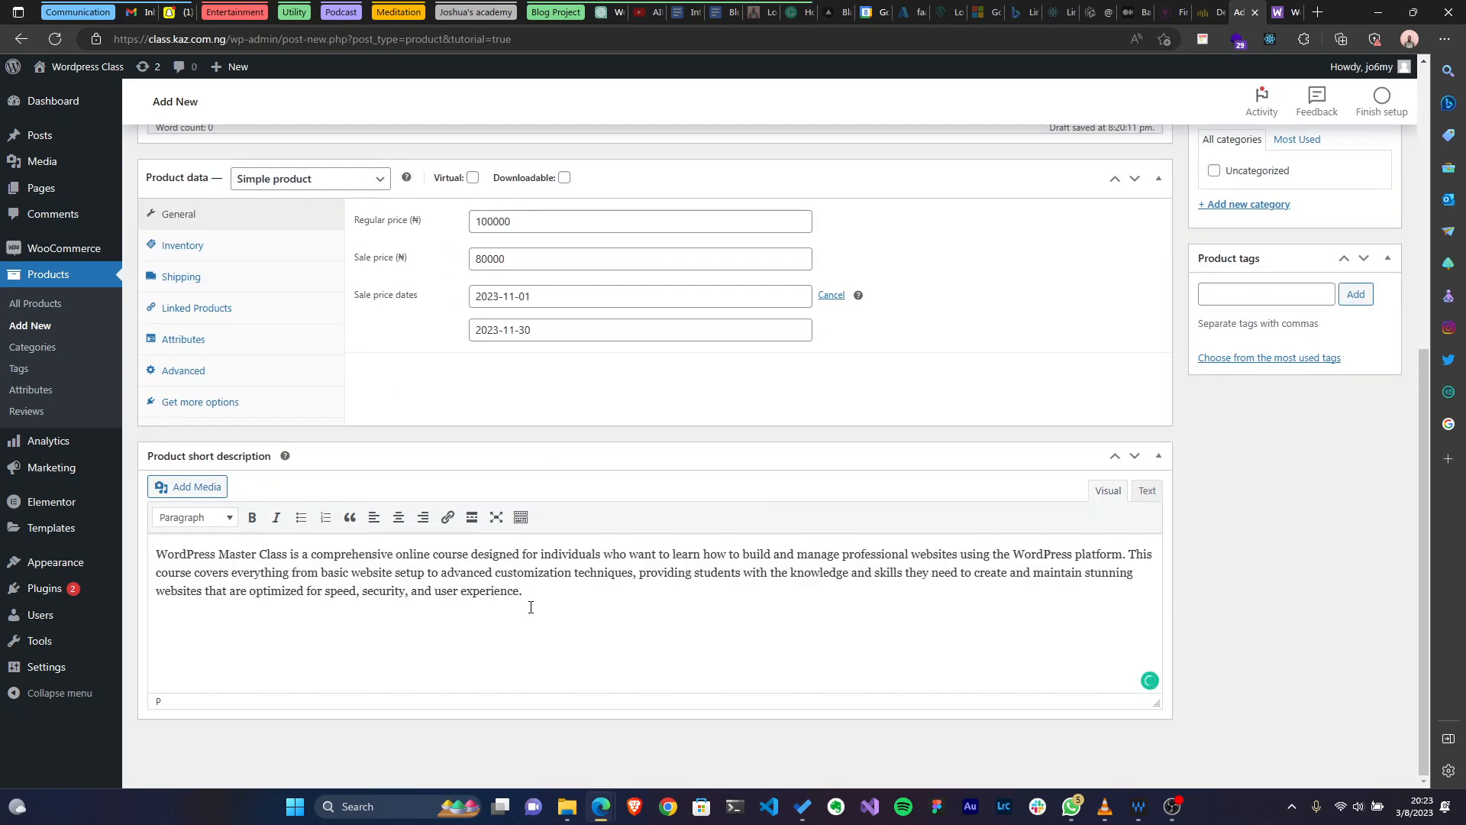
Copy all four paragraphs of ChatGPT's answer and paste them into the empty product description in WordPress.
left_click(603, 12)
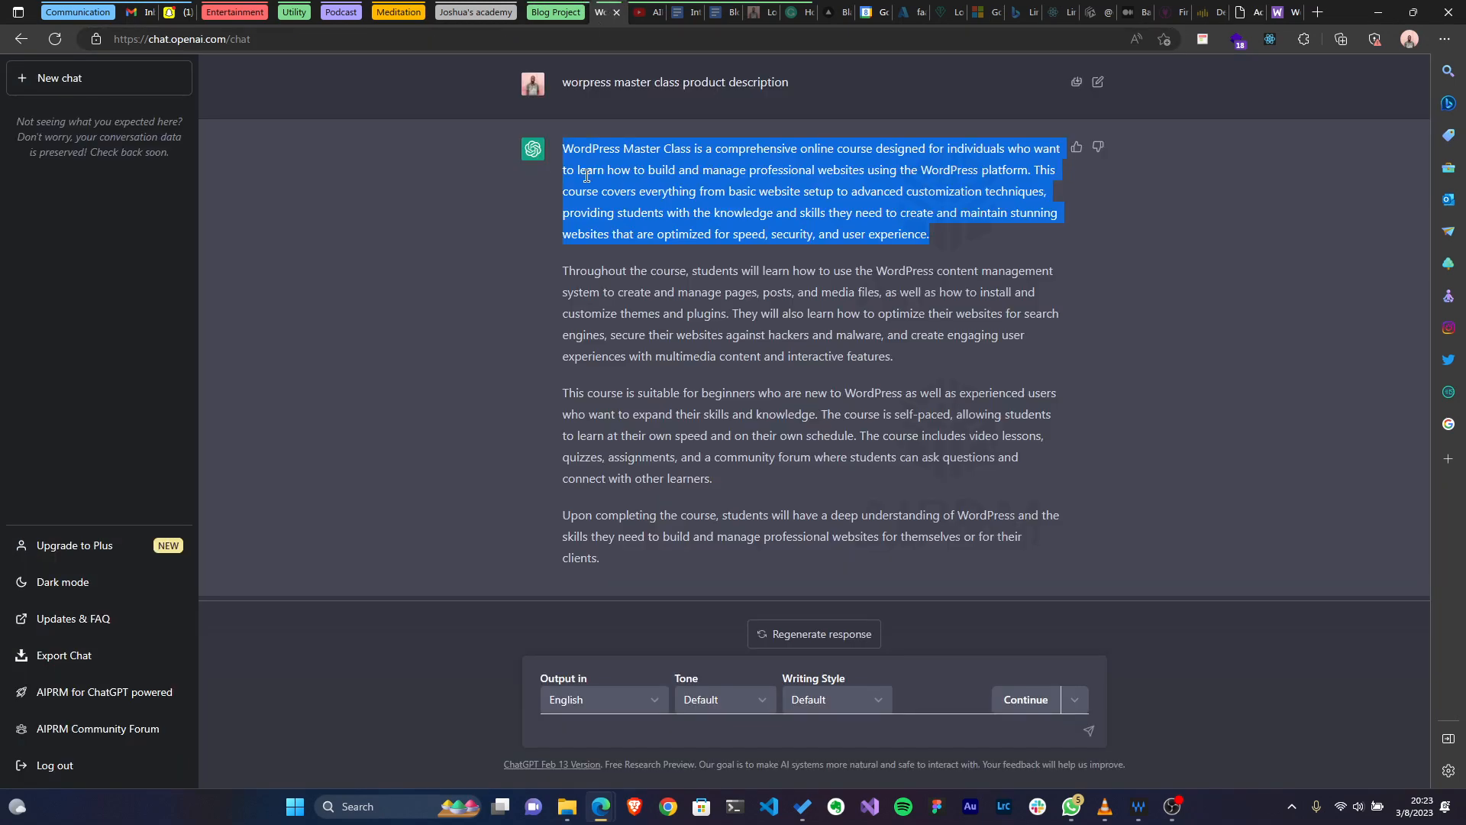
left_click(574, 210)
left_click_drag(563, 147, 623, 558)
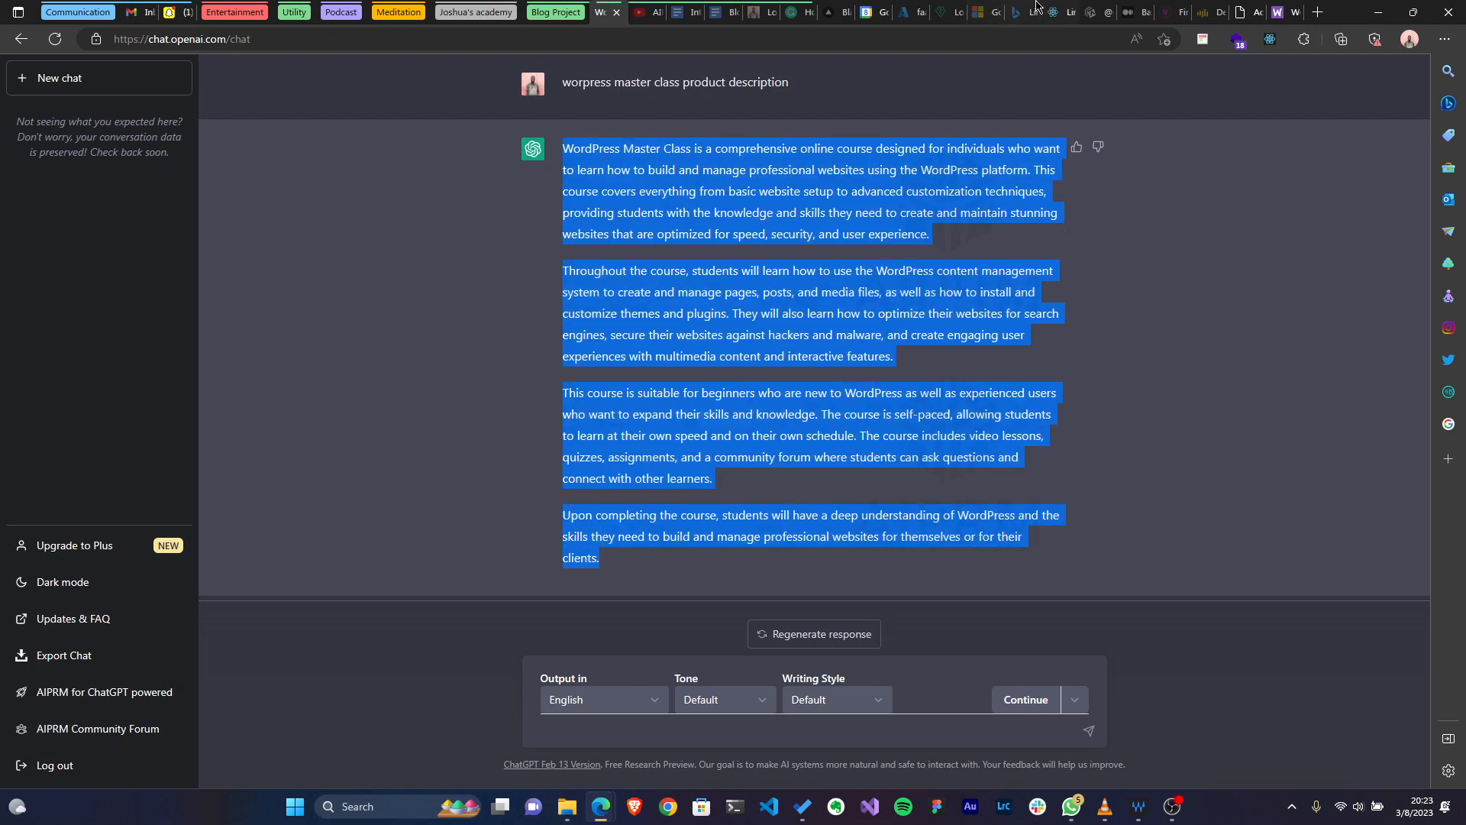
left_click(1246, 12)
scroll(504, 245, "up", 5)
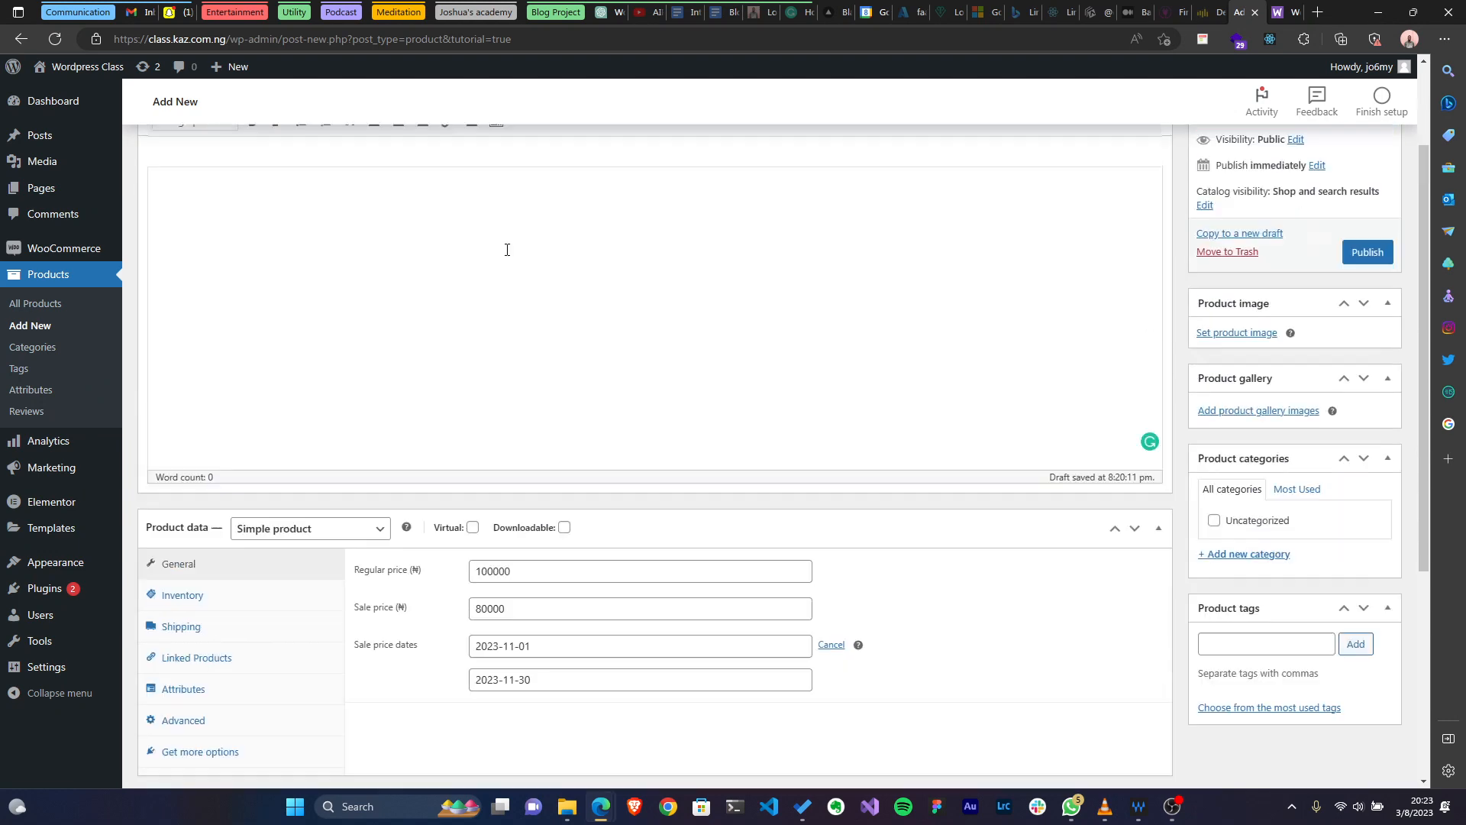
left_click(439, 372)
key("ctrl+v")
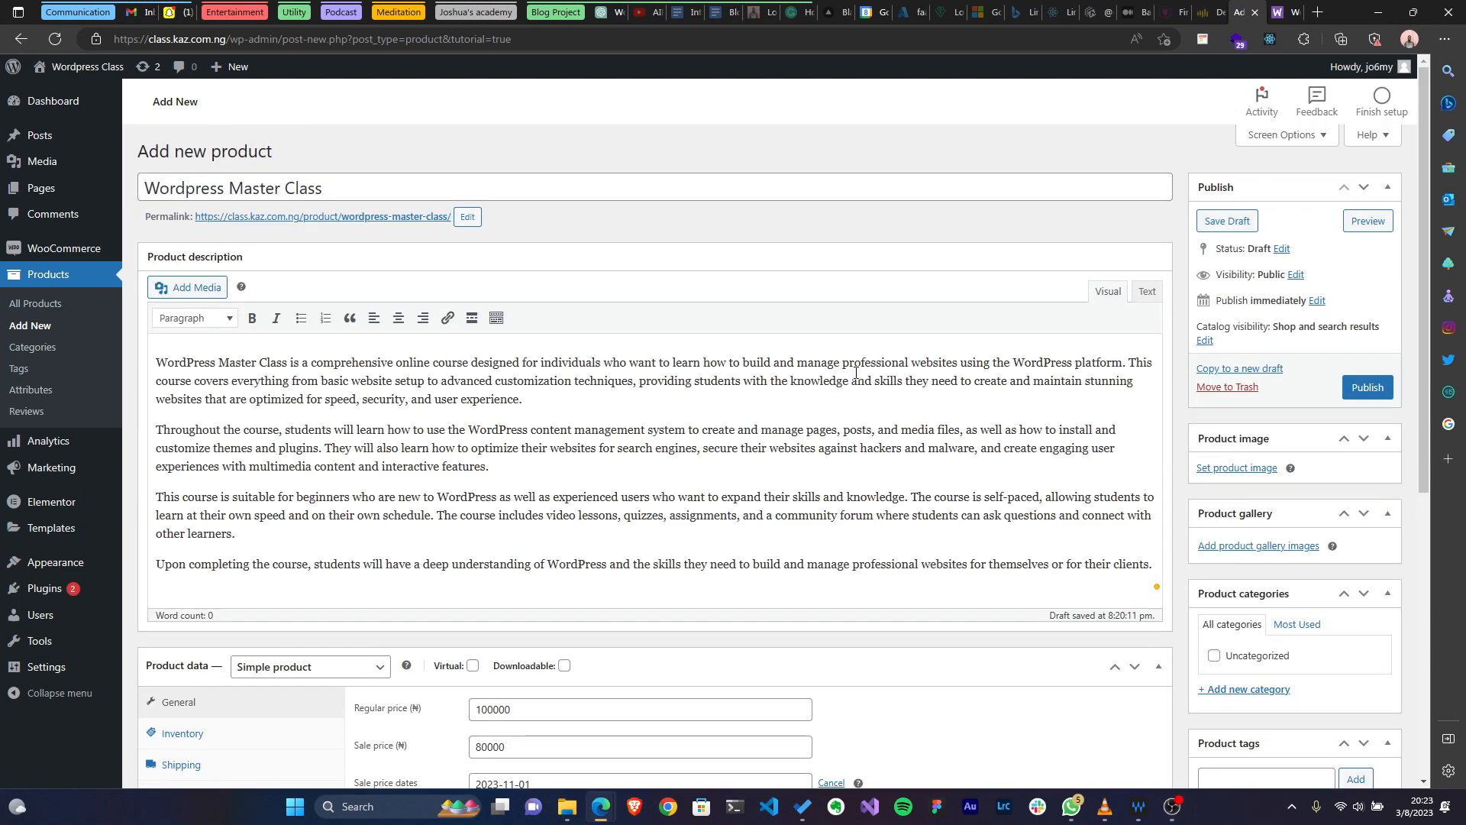
Set 2022-in-a-review.png from the media library as the product image.
scroll(1218, 594, "down", 3)
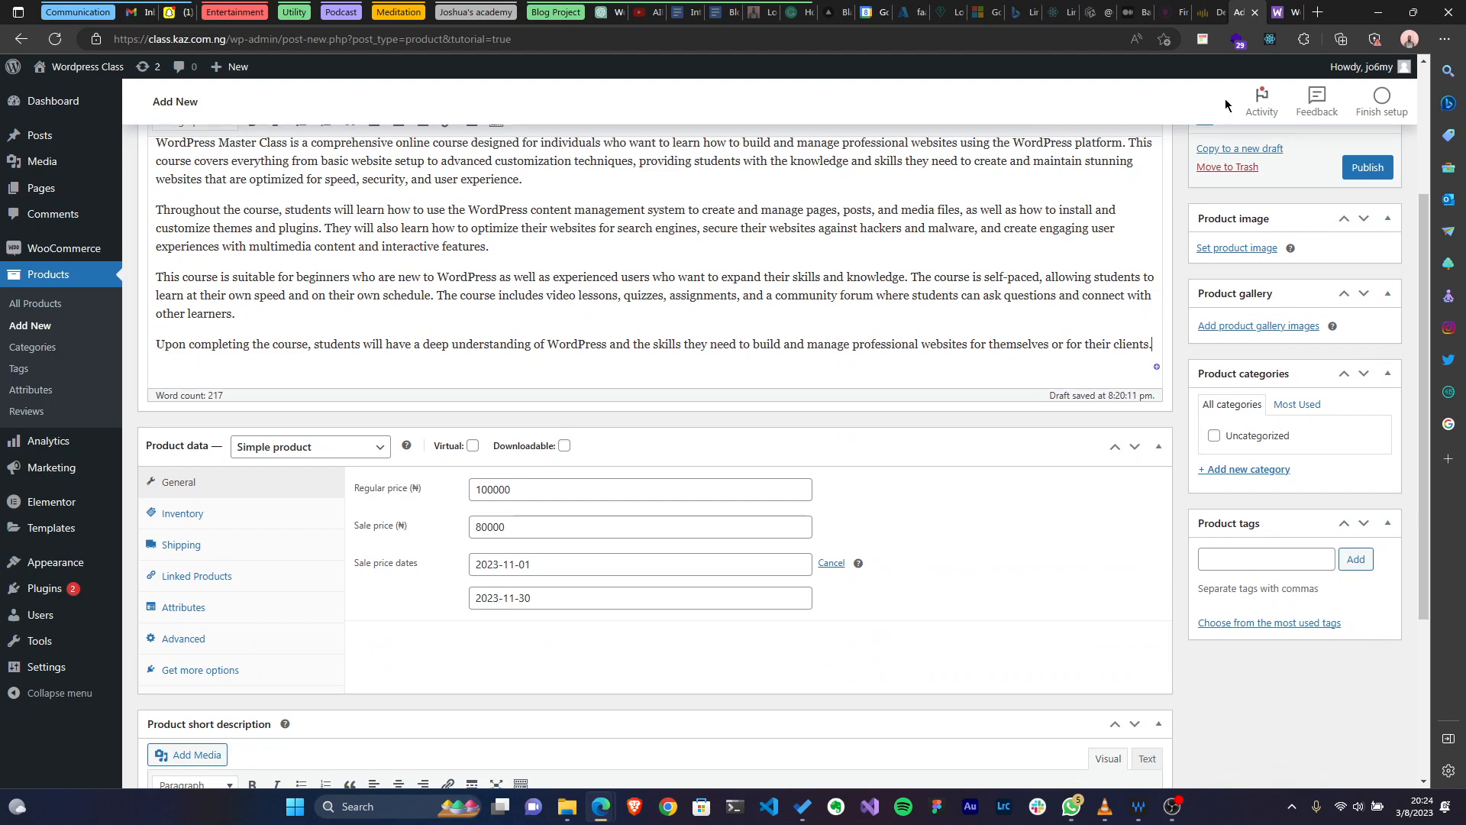
left_click(1242, 248)
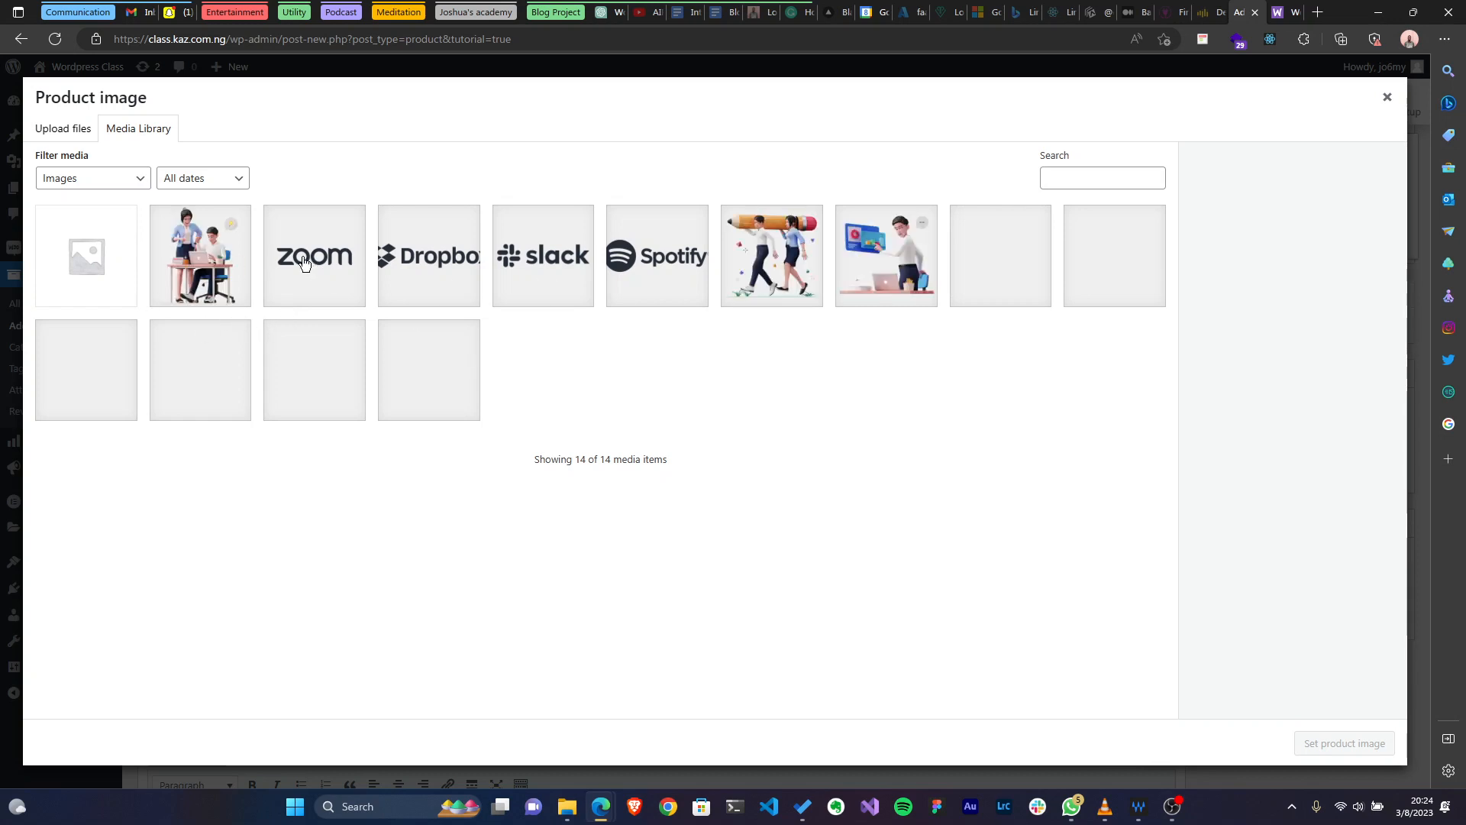
left_click(221, 252)
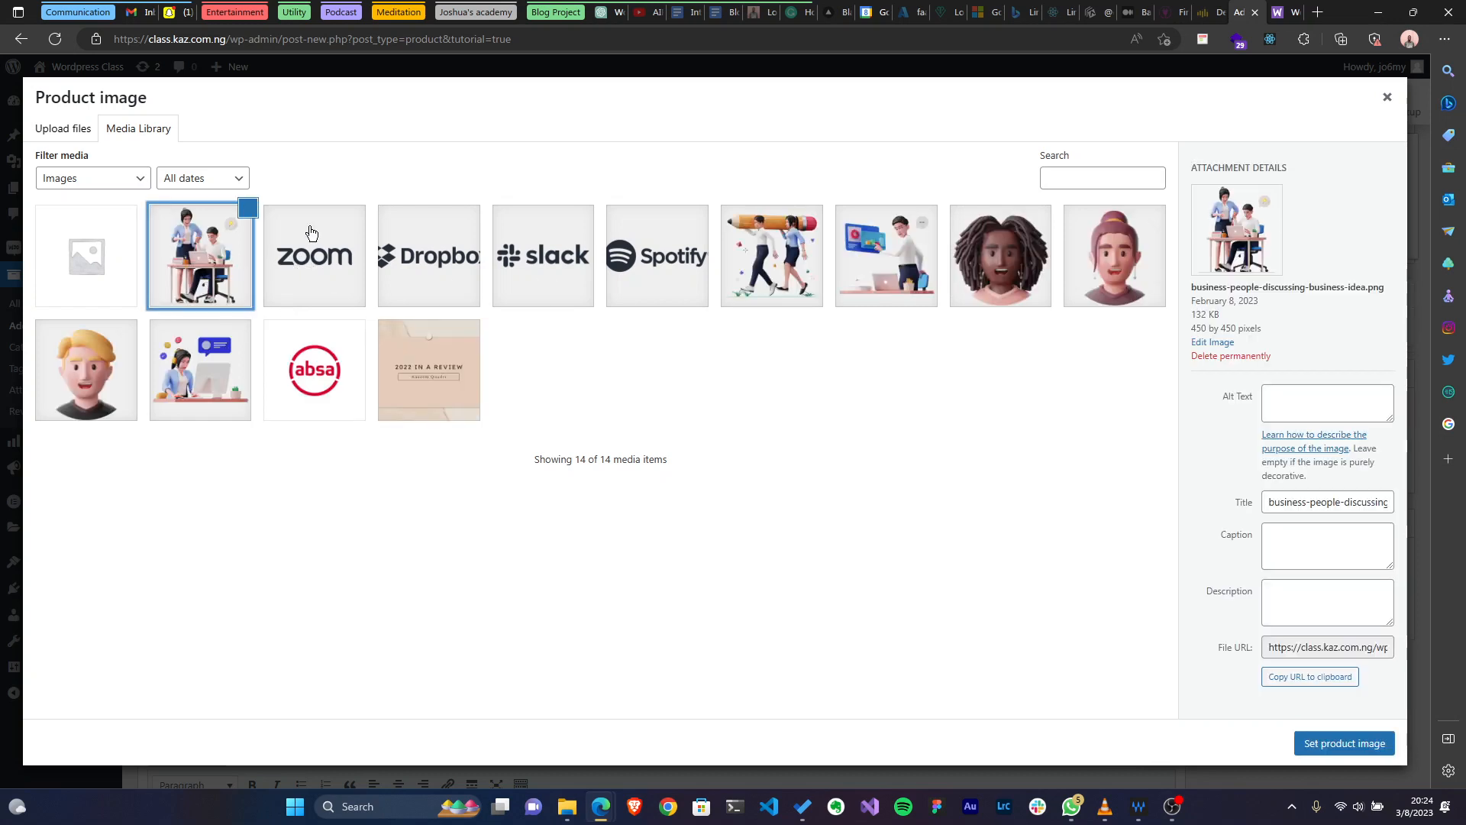
left_click(452, 368)
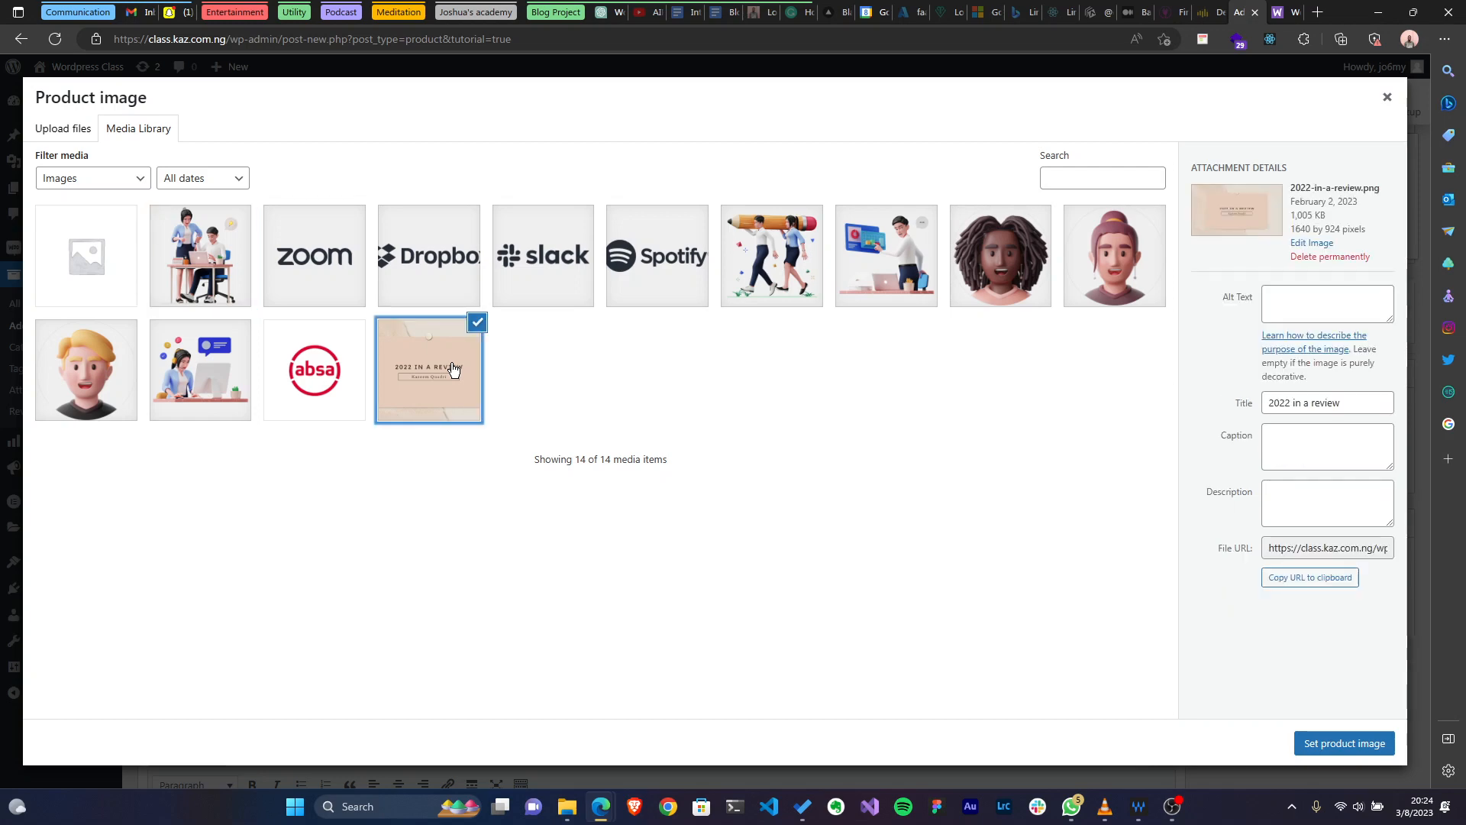
left_click(1345, 751)
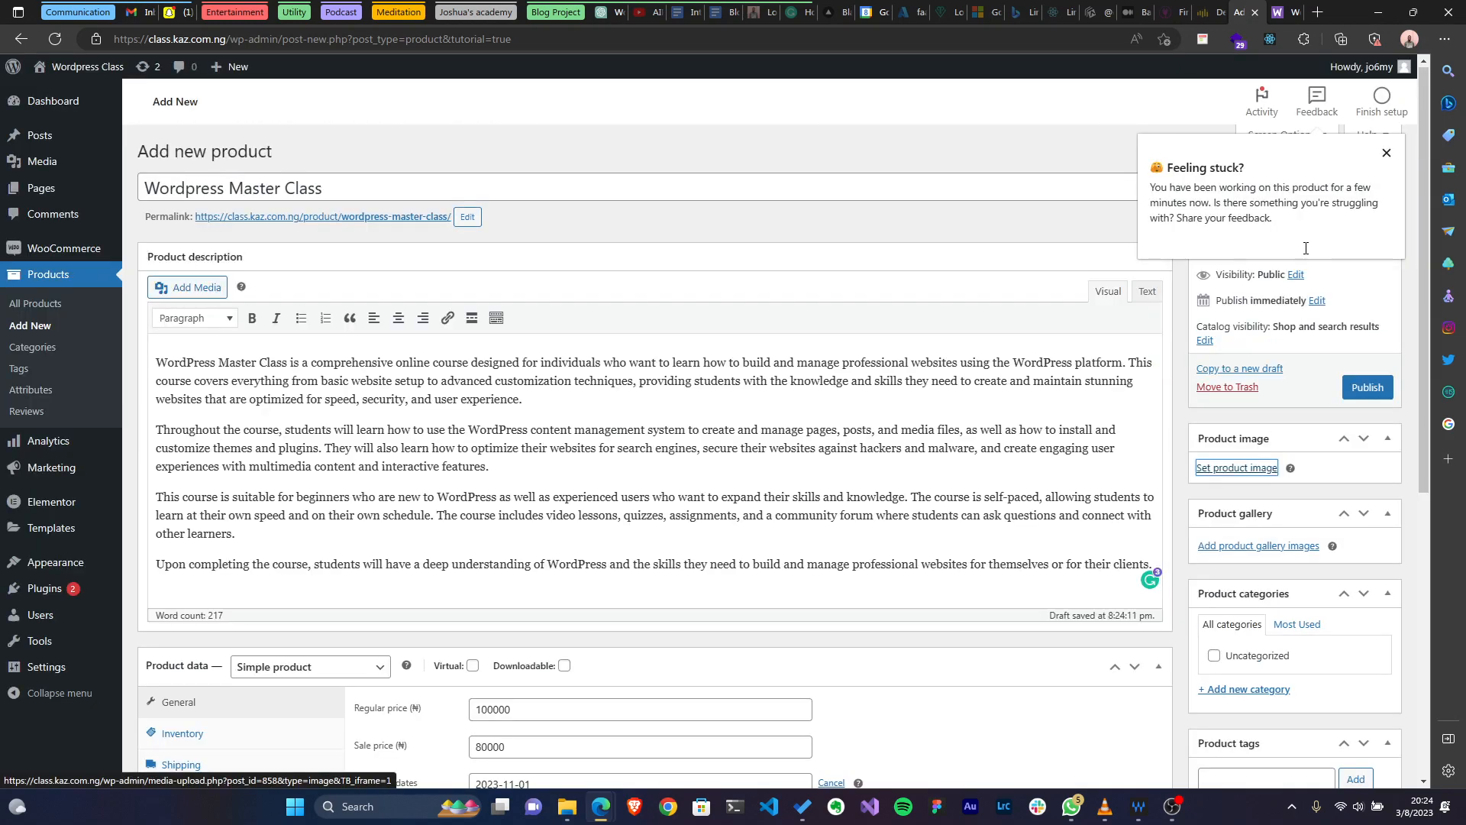
left_click(1310, 330)
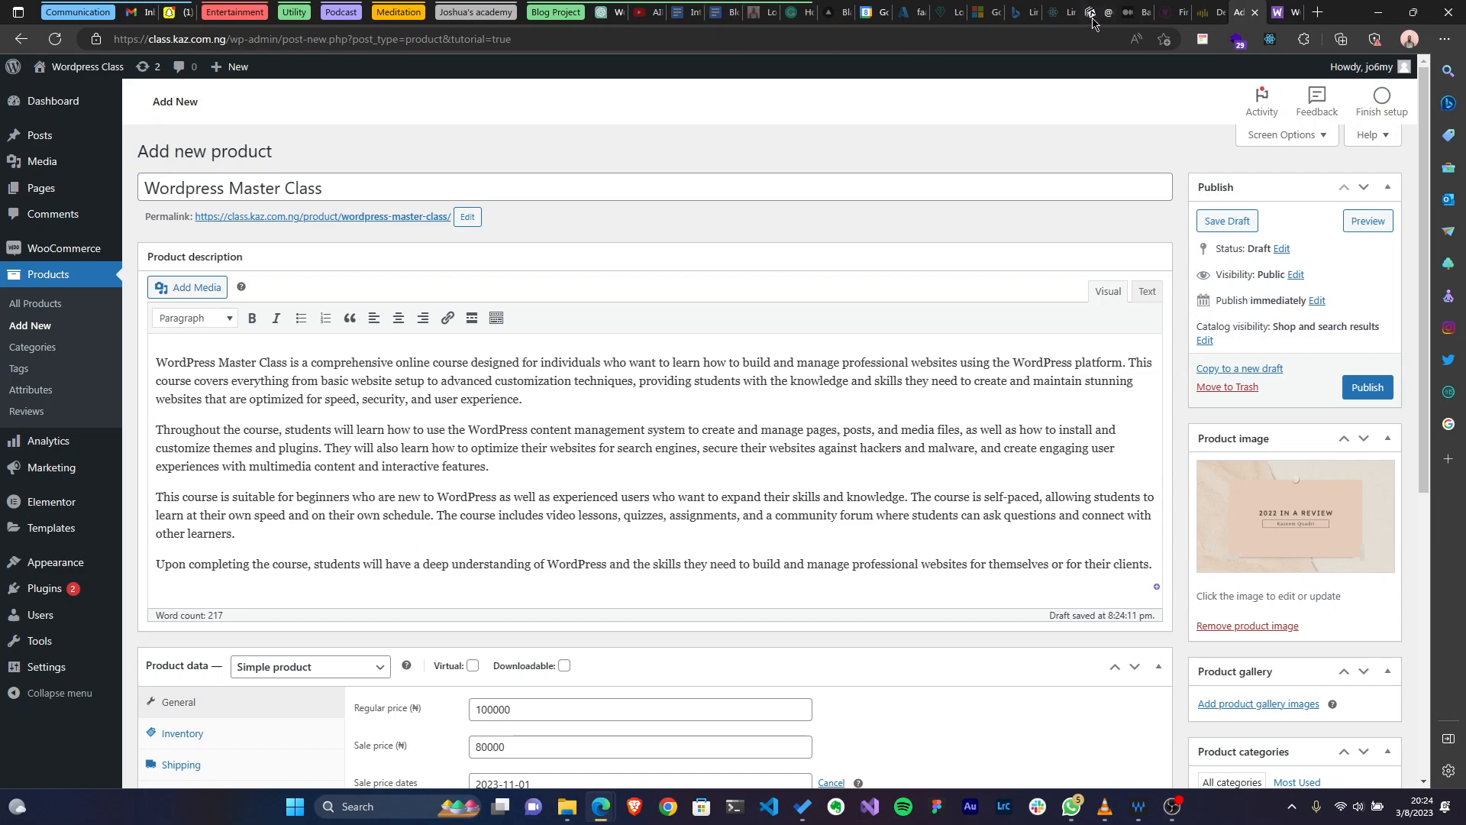
Open jumia.com.ng in a new tab and bring up the details of the T13 Bluetooth headset order from the account's orders.
left_click(1317, 11)
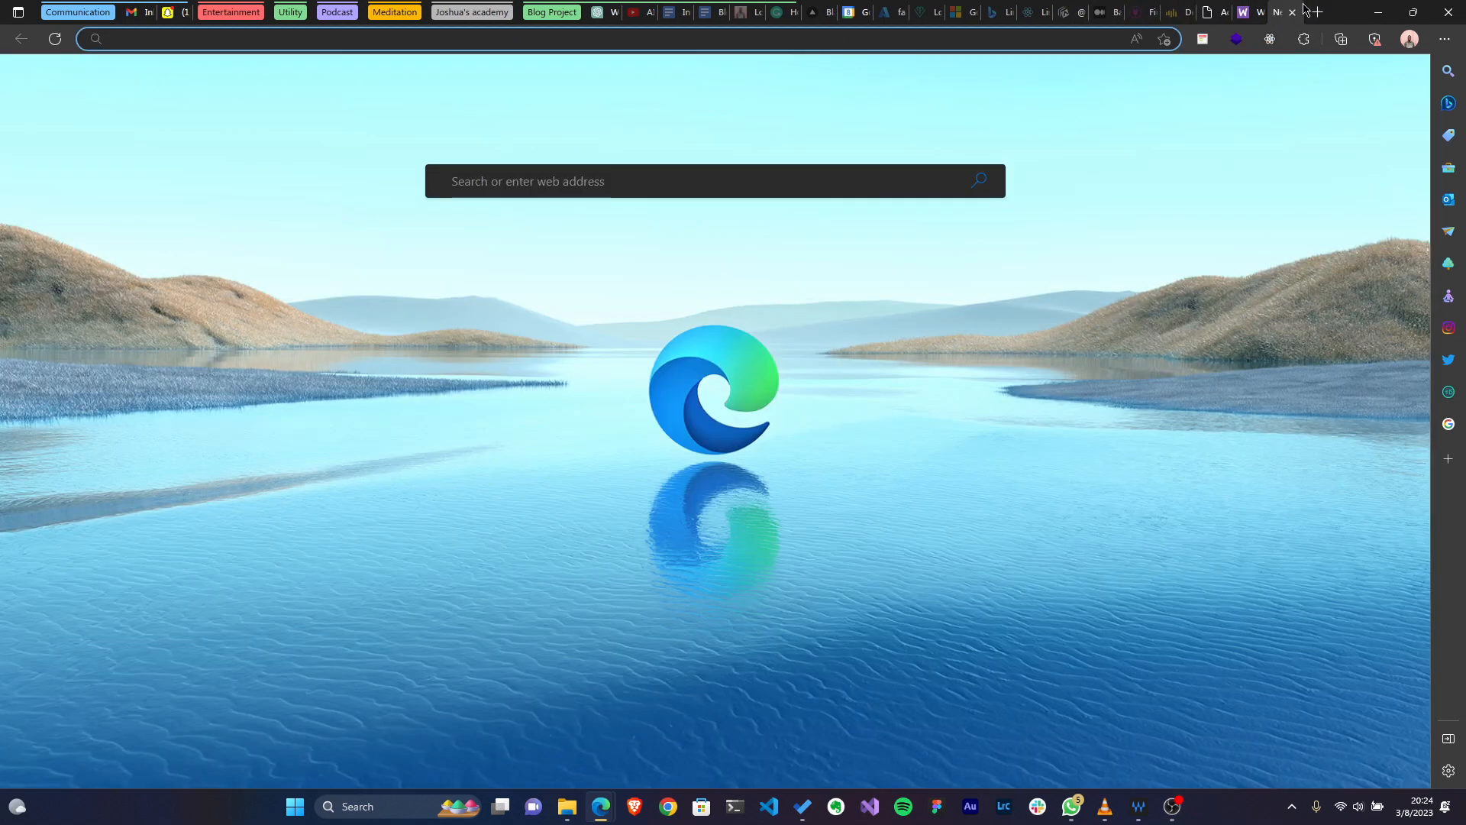
type("jumia.com.ng")
key("Return")
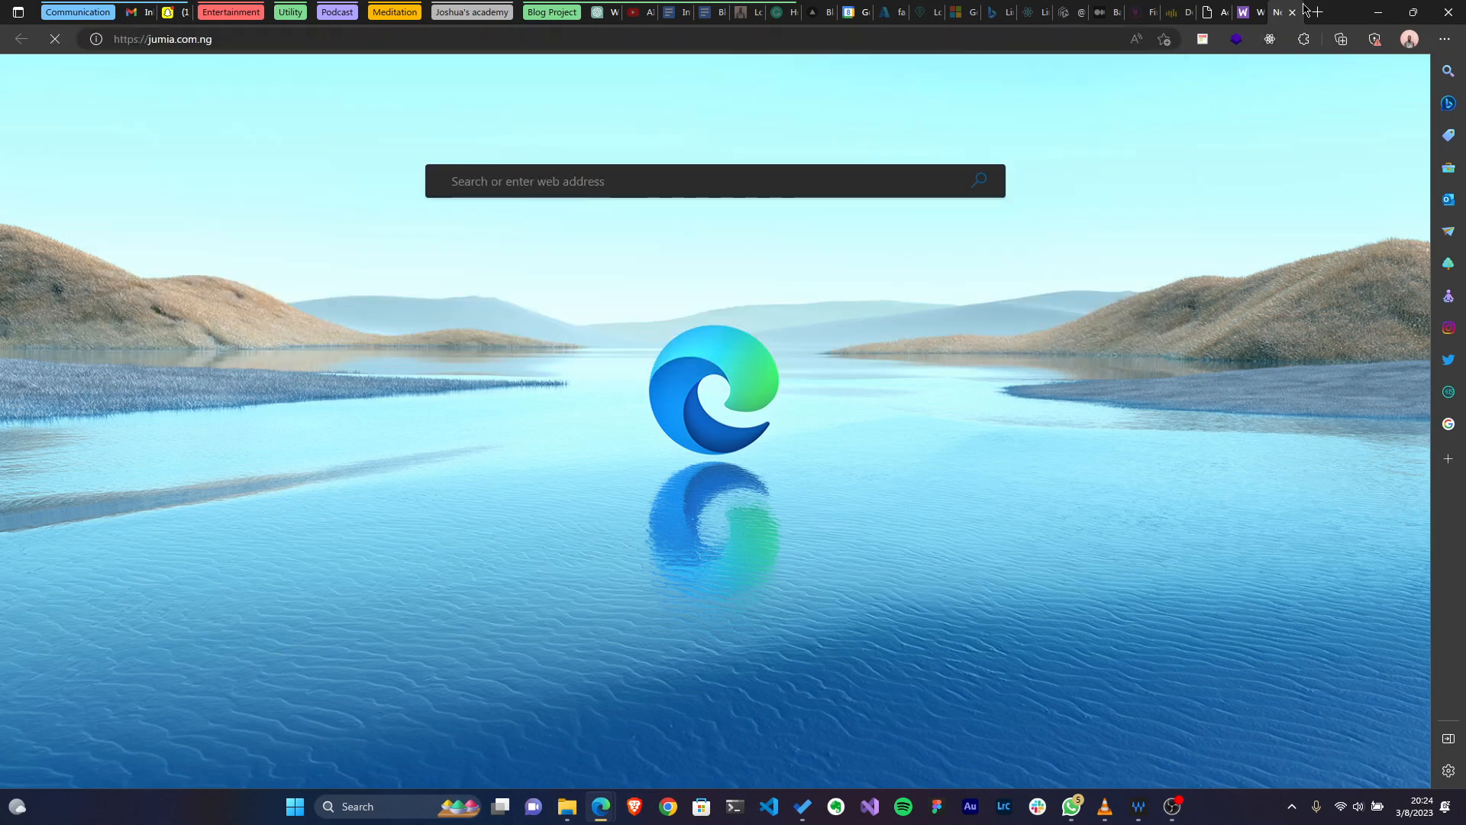
scroll(886, 318, "down", 2)
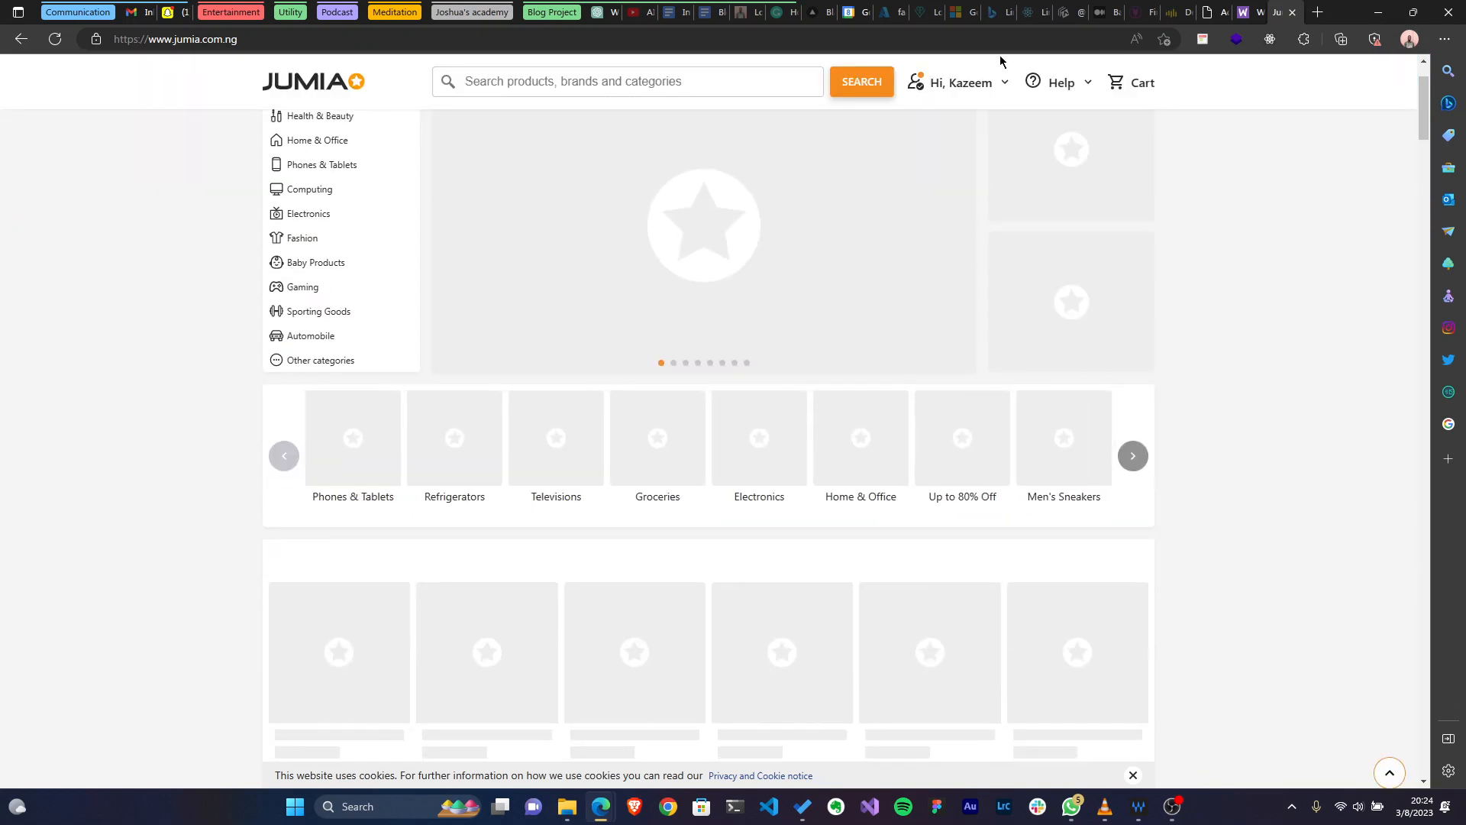
left_click(991, 90)
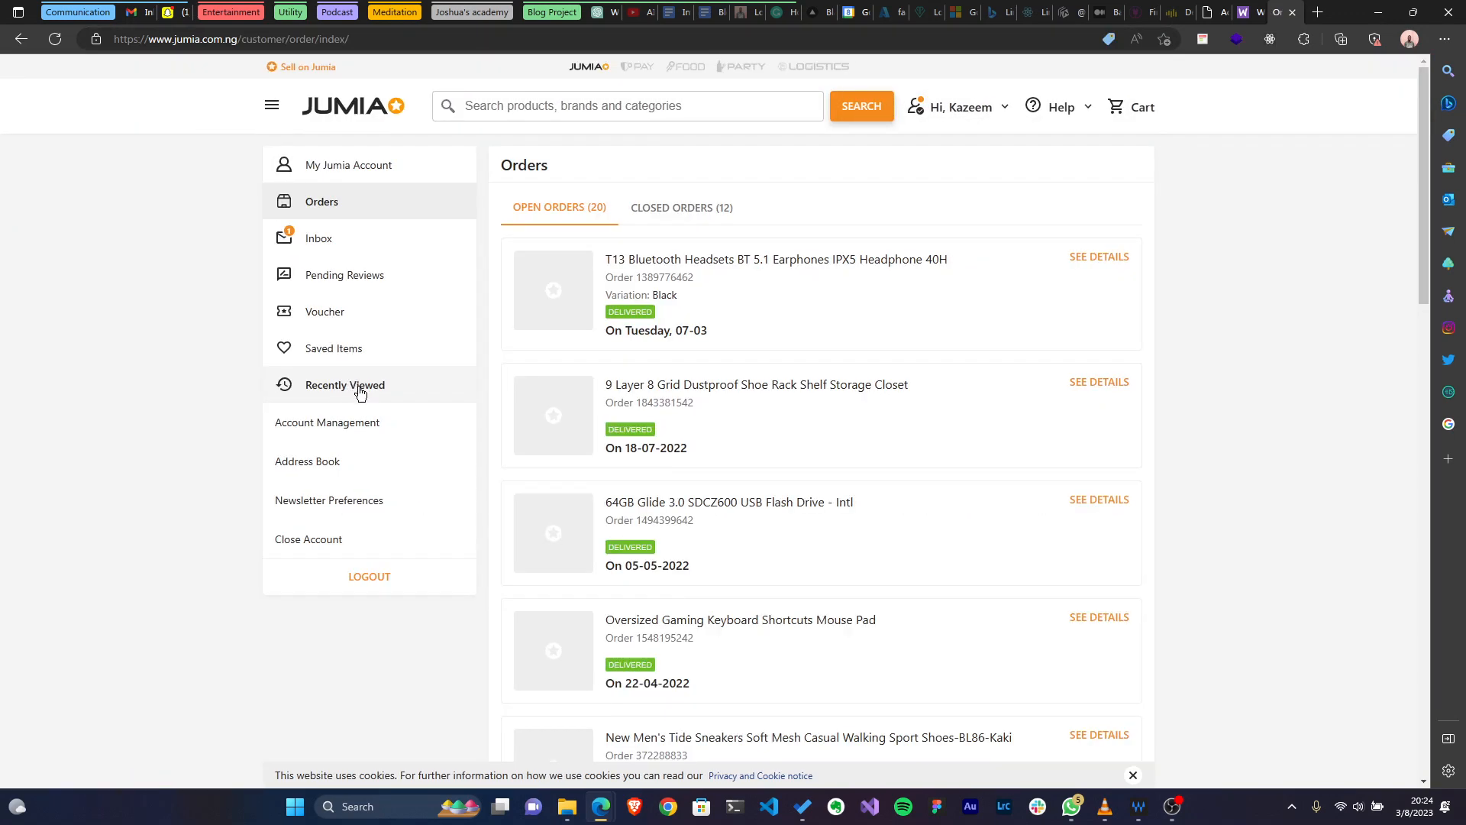
left_click(1099, 257)
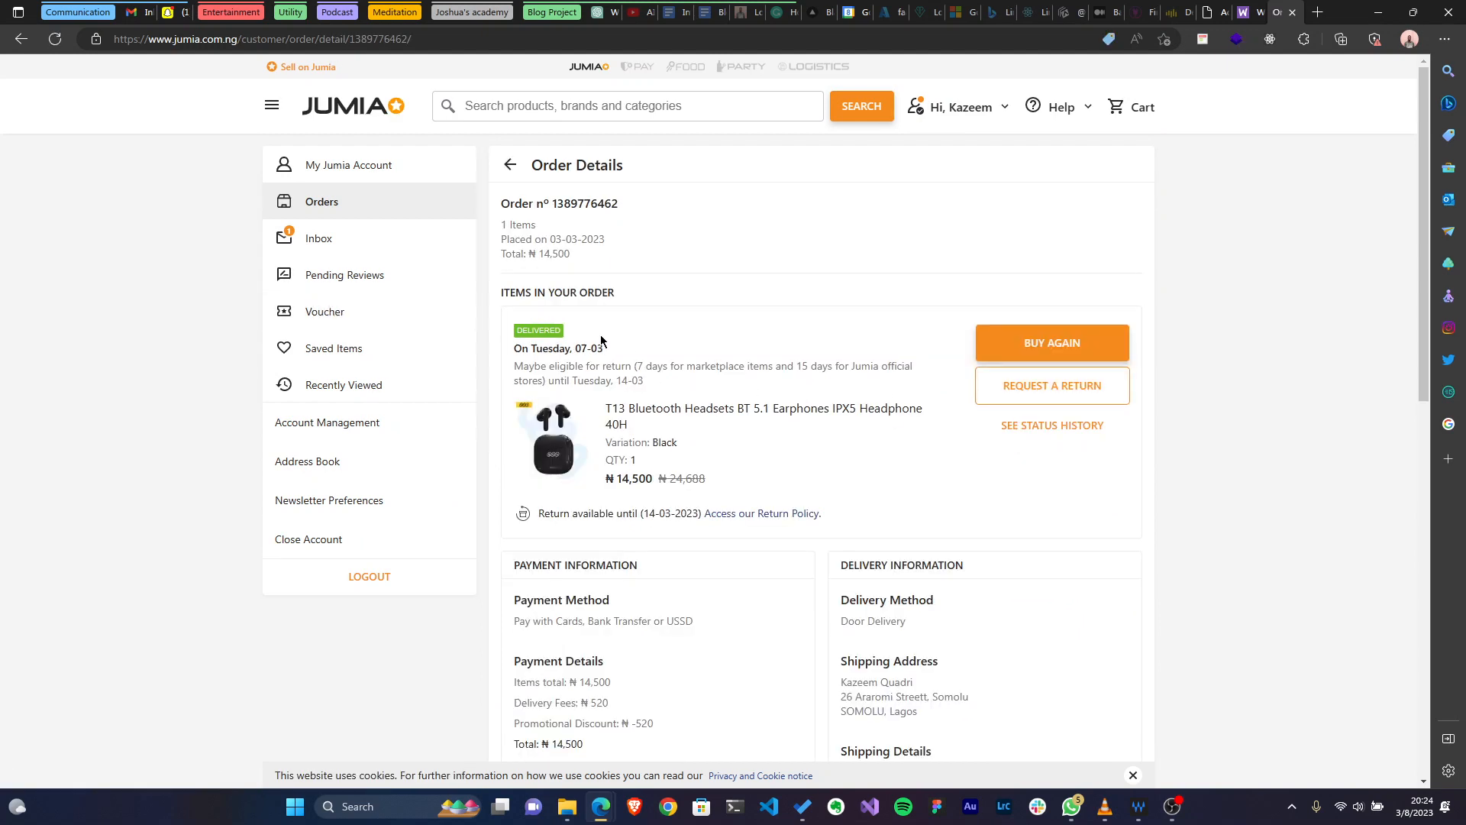
Open the T13 Bluetooth headset's product page from the order and look through its gallery images, ending on the first one.
scroll(839, 526, "down", 1)
scroll(802, 459, "up", 1)
left_click(648, 411)
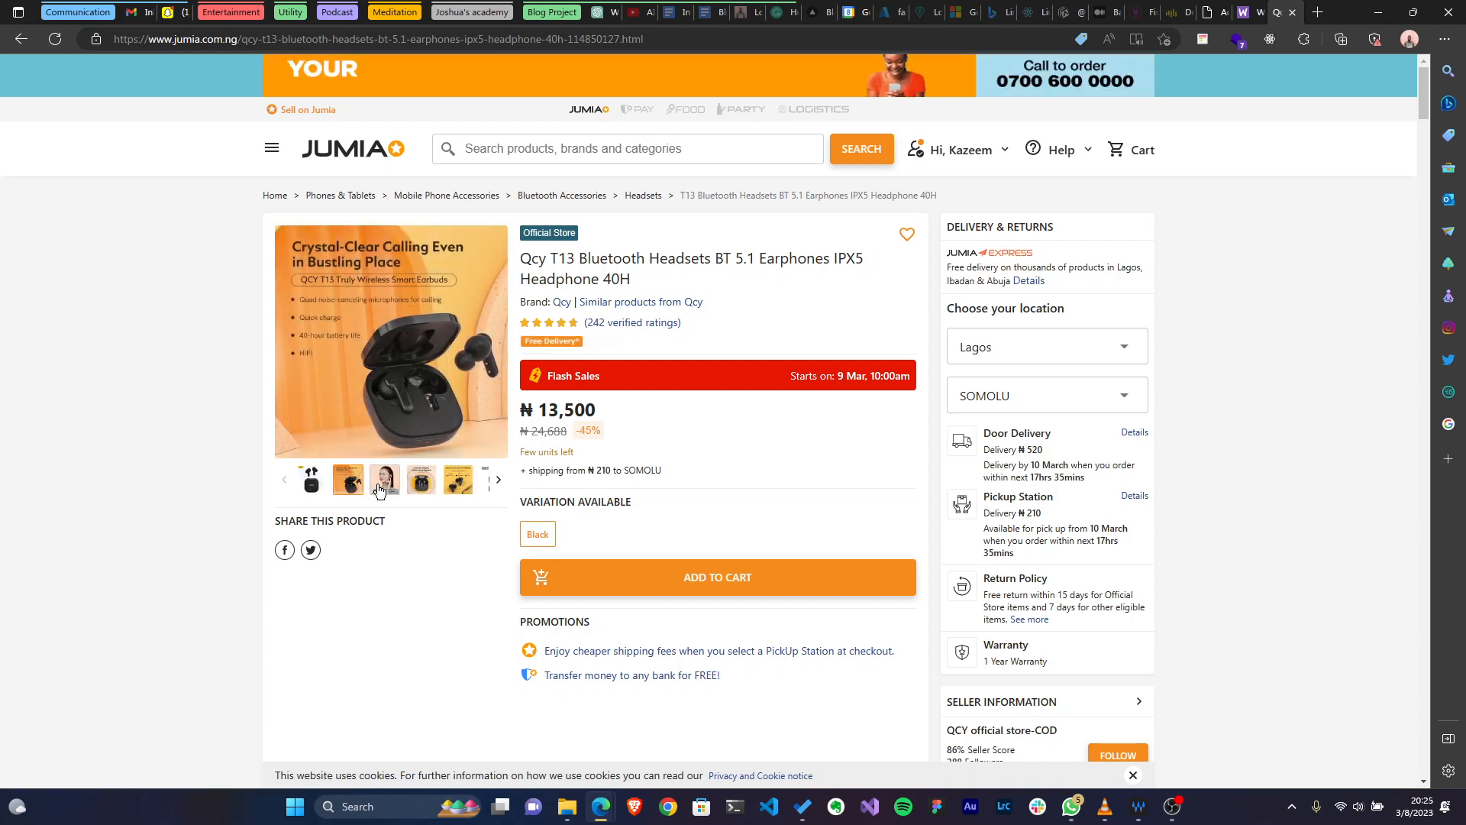
left_click(385, 480)
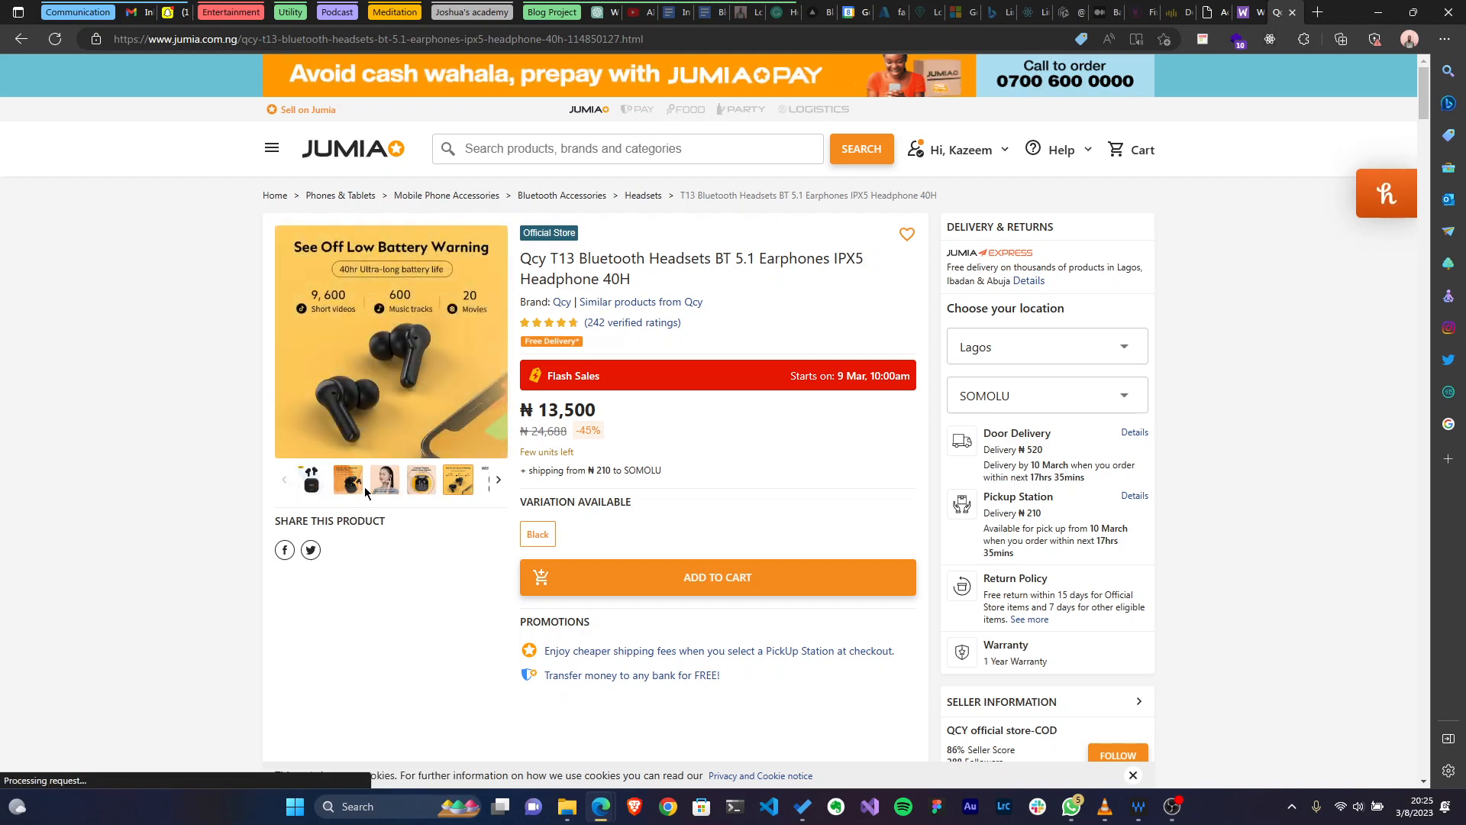
left_click(311, 480)
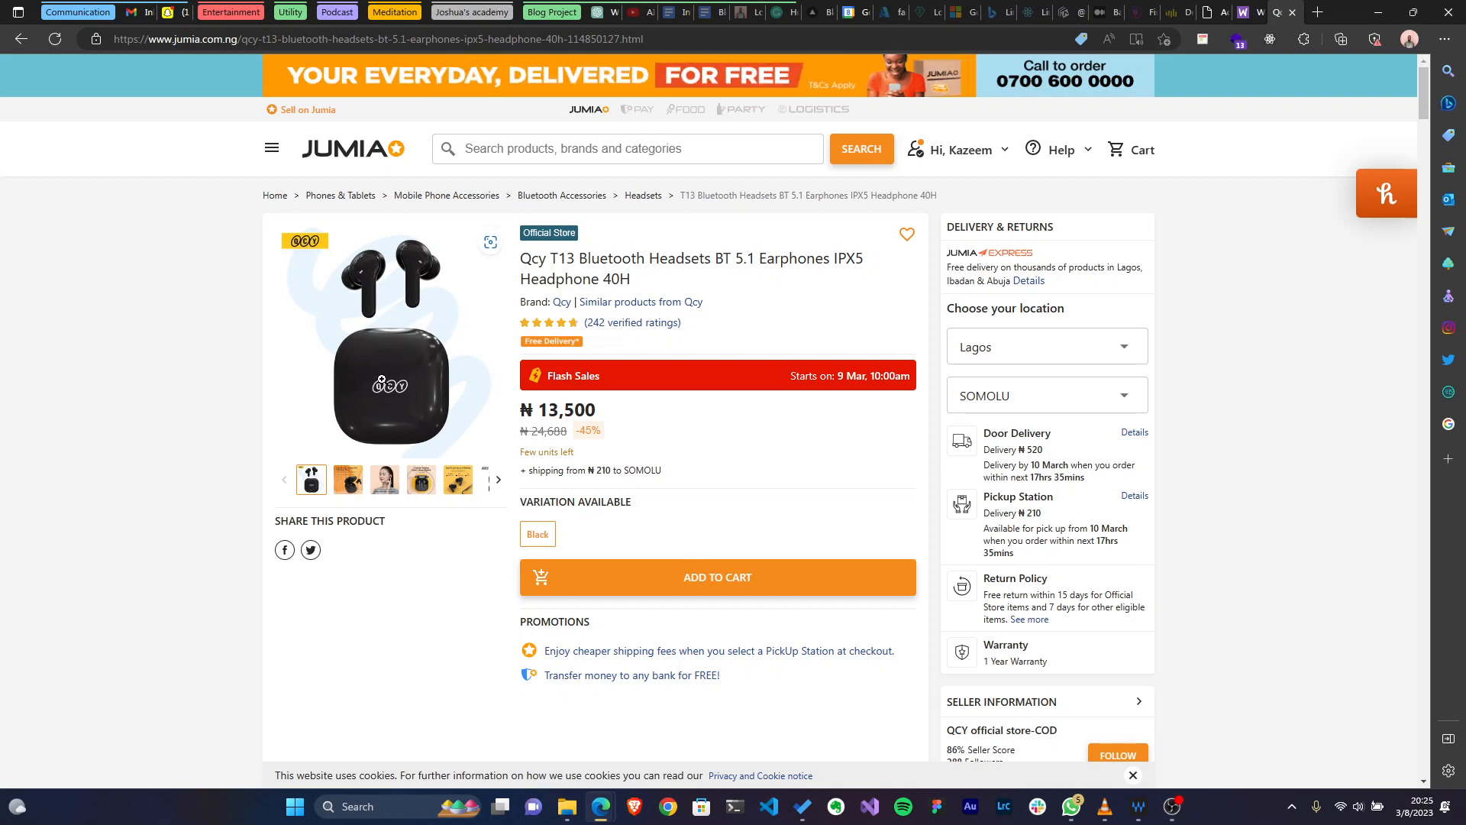
Back in the WordPress product editor, add the business discussion, pencil-carrying designers, laptop presenter and dreadlocked avatar images from the media library to the product gallery.
left_click(1248, 9)
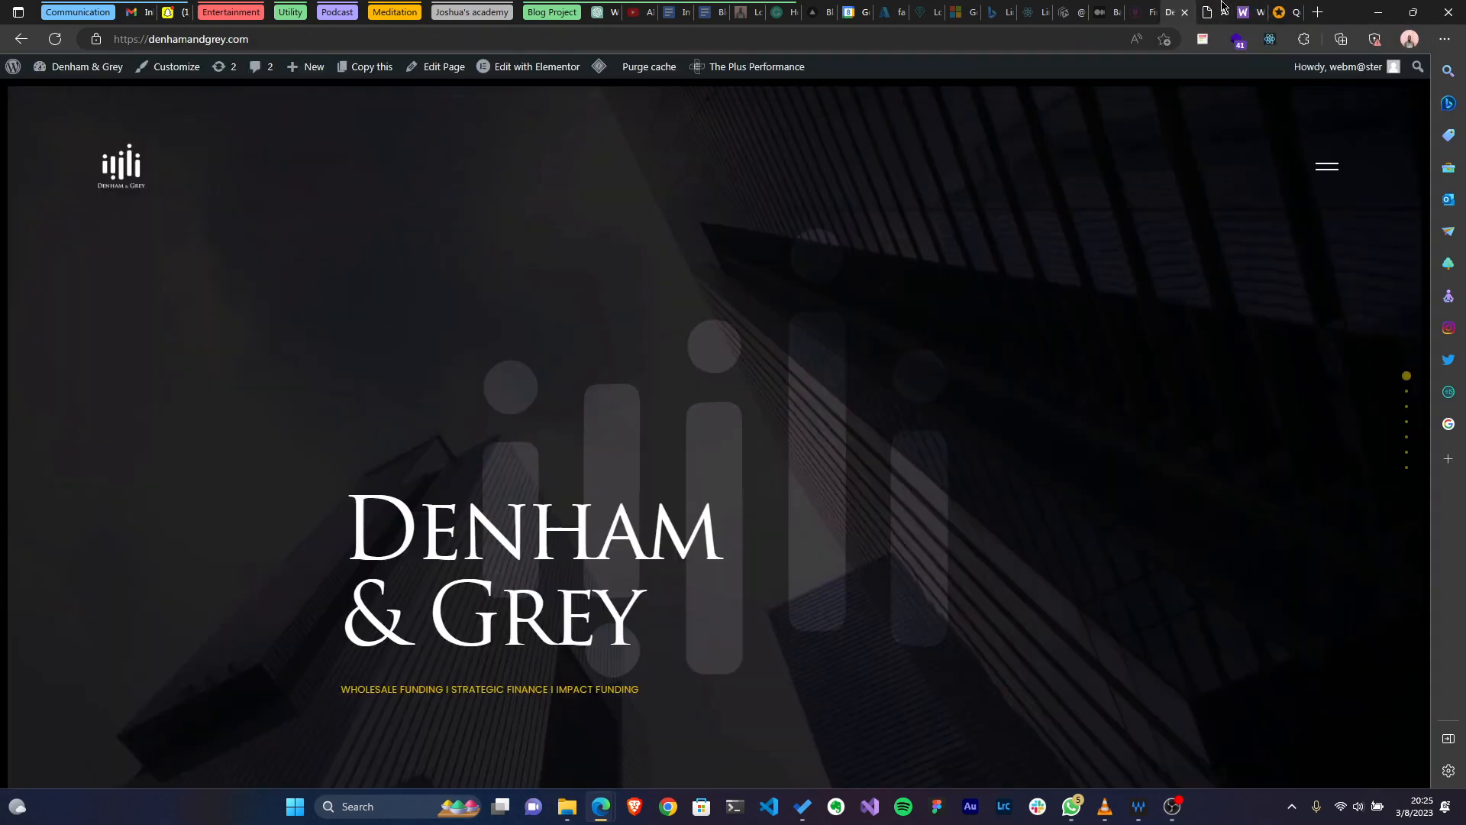
left_click(1213, 11)
scroll(1267, 529, "down", 3)
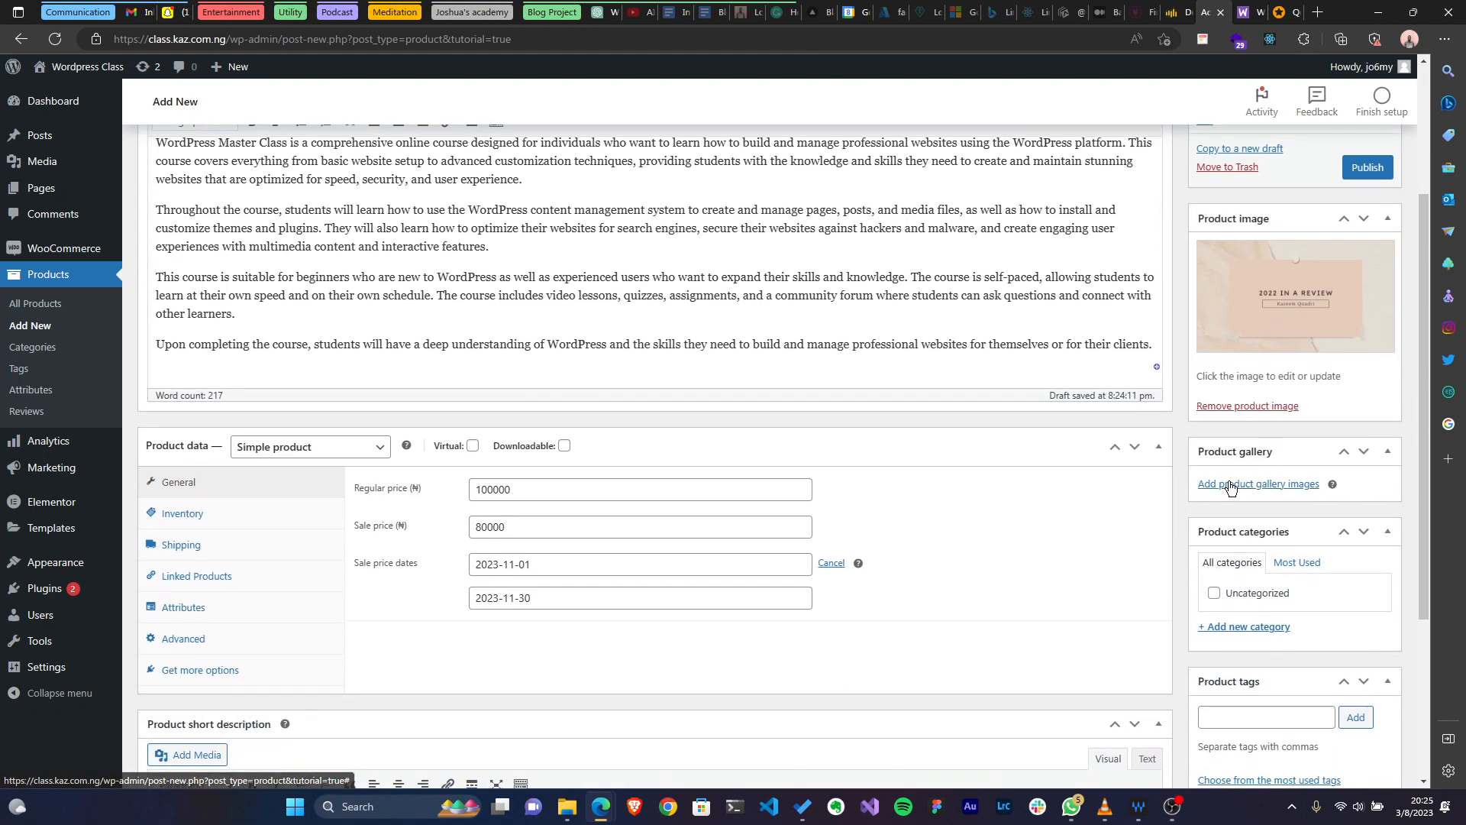
left_click(1268, 484)
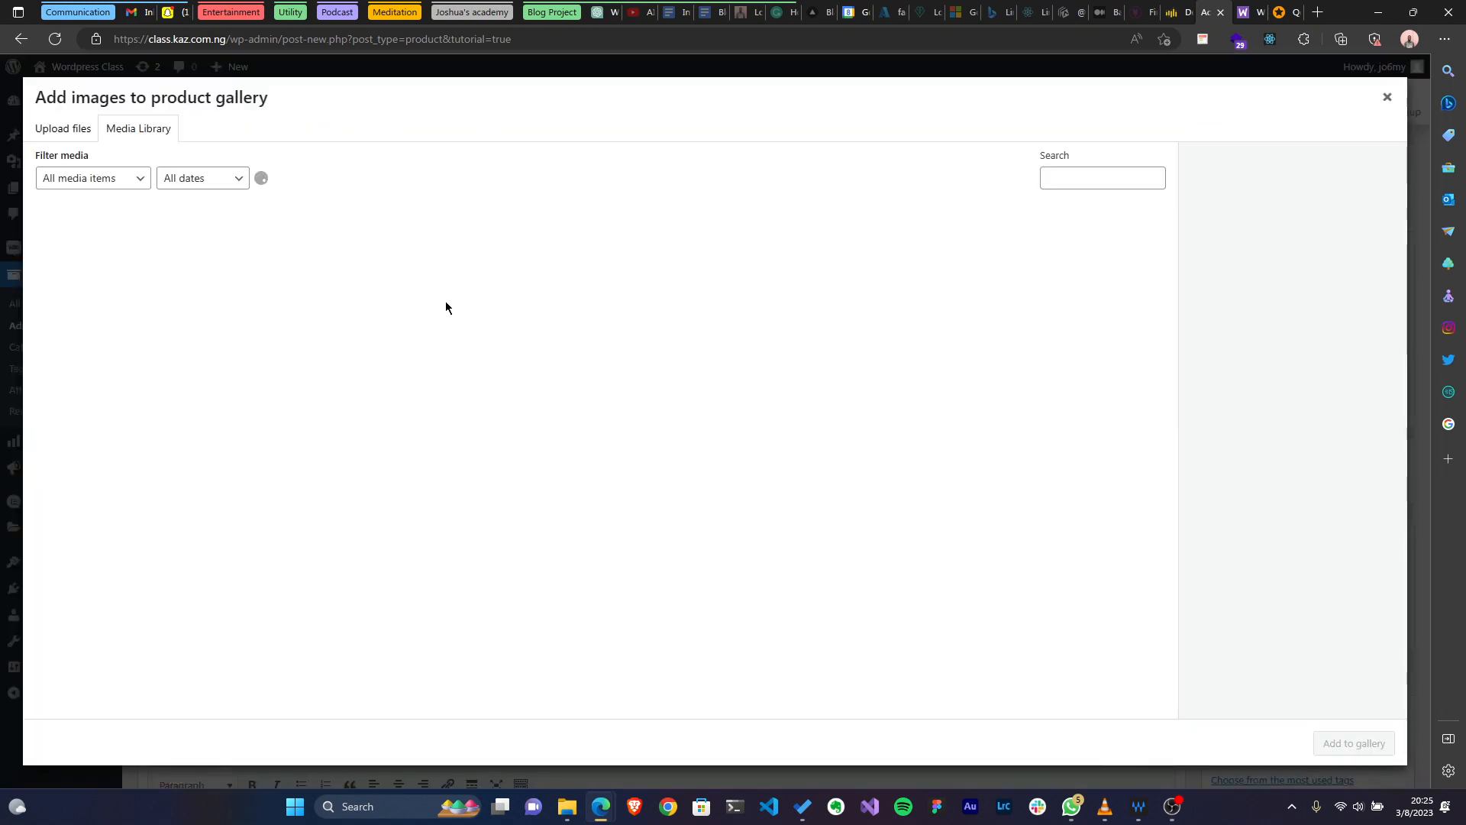
left_click(351, 246)
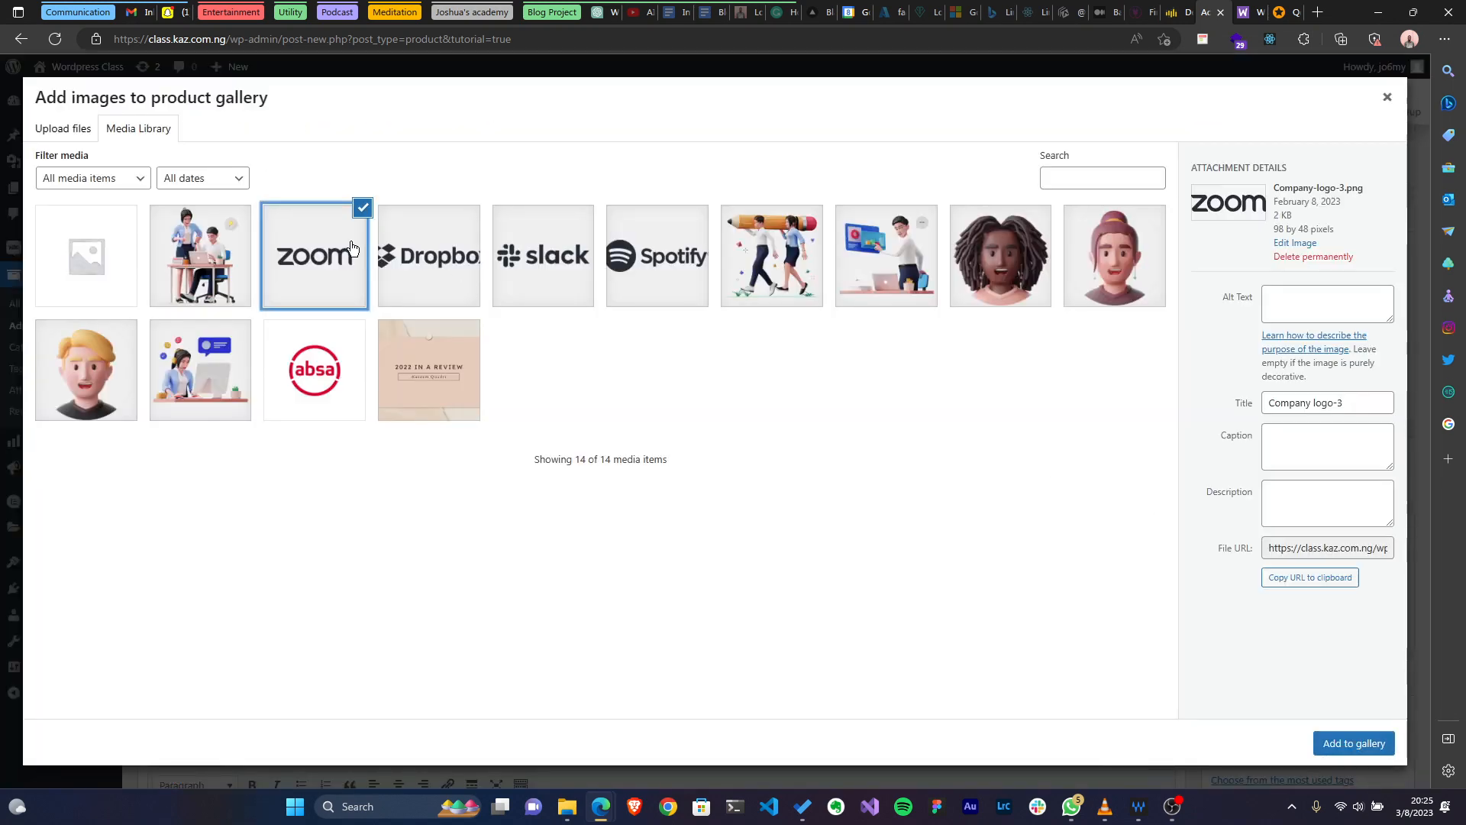
left_click(233, 256)
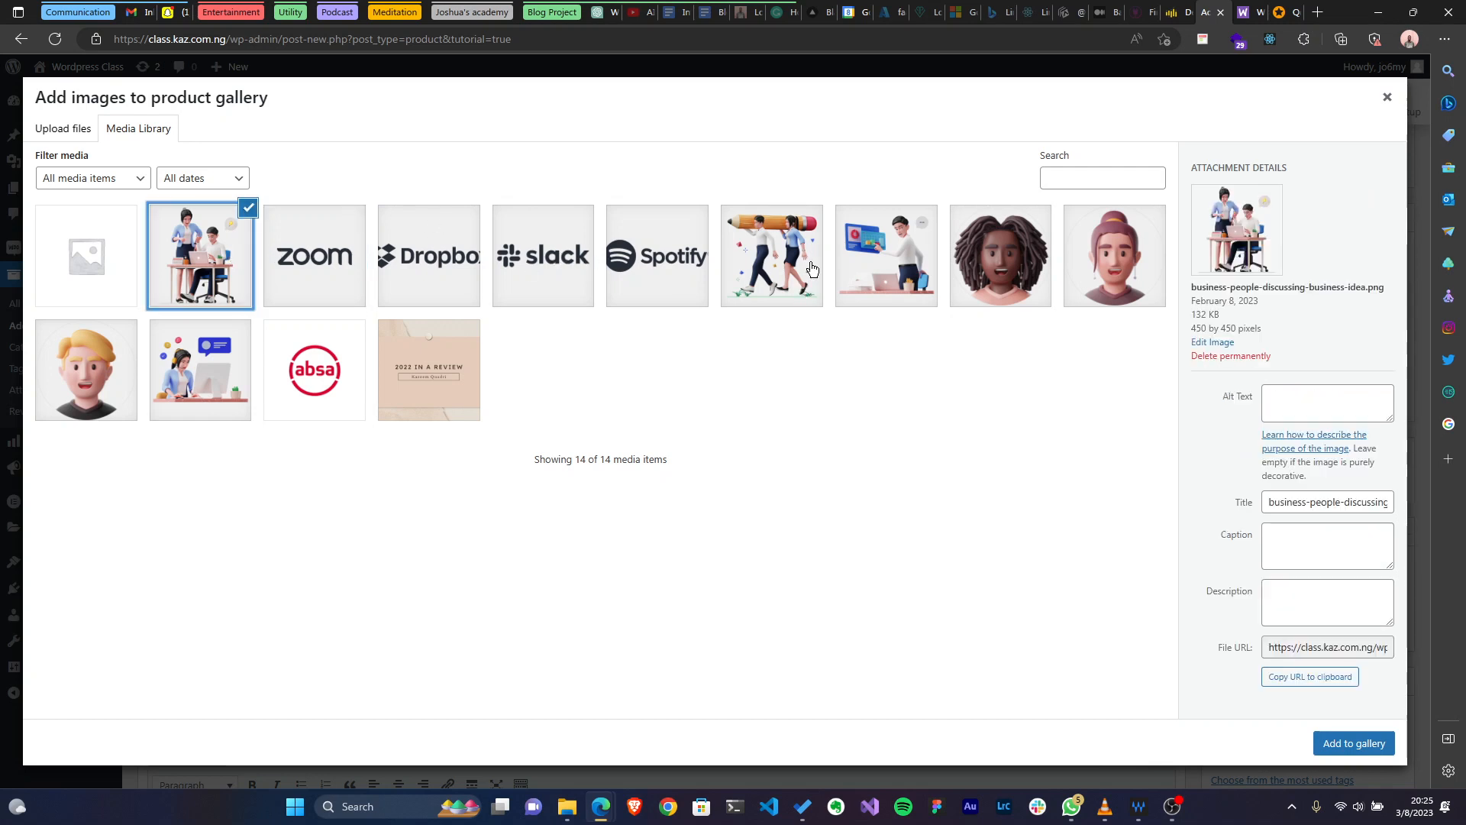
left_click(774, 268)
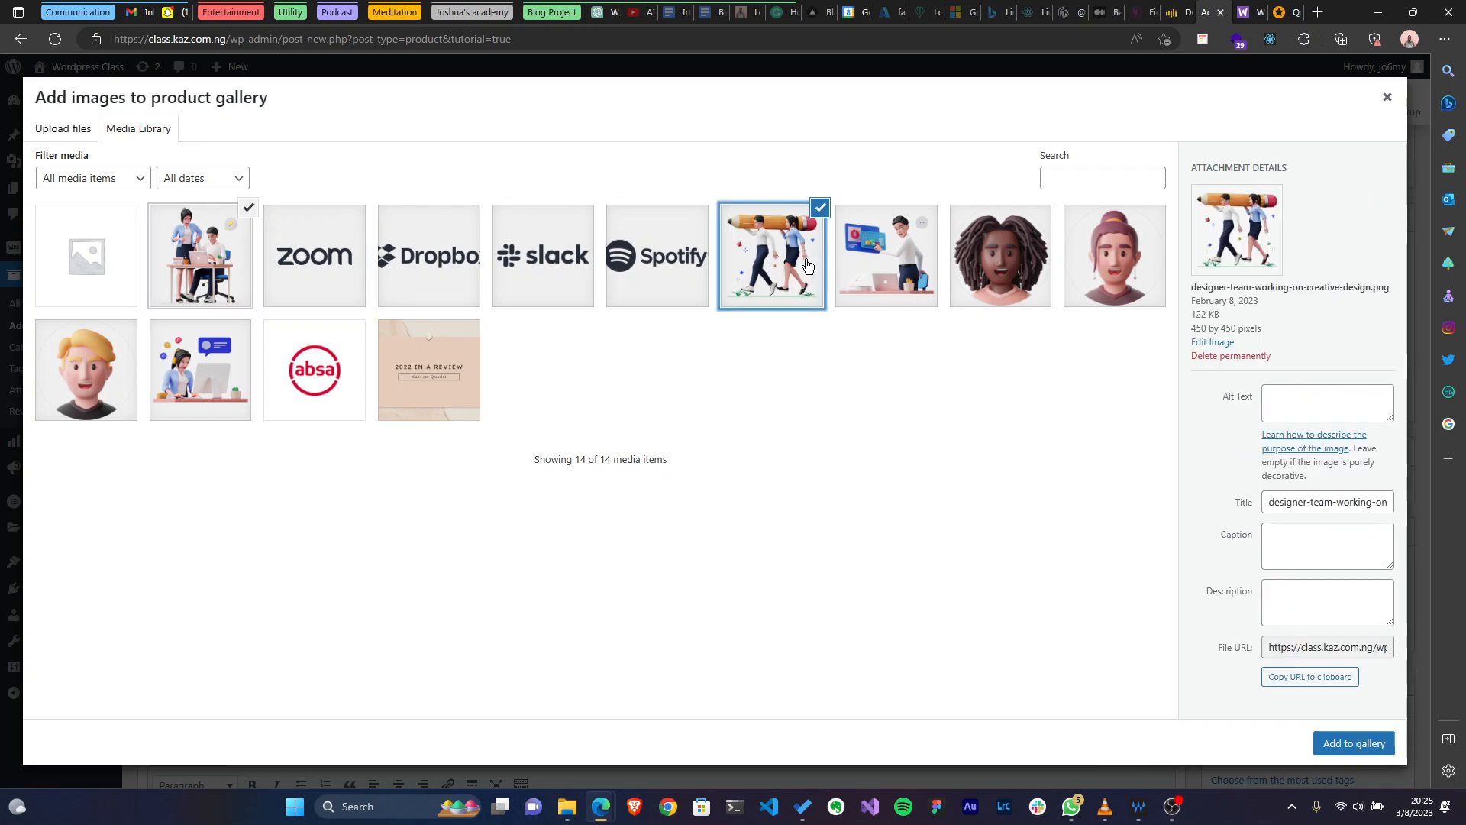
left_click(913, 256)
left_click(968, 243)
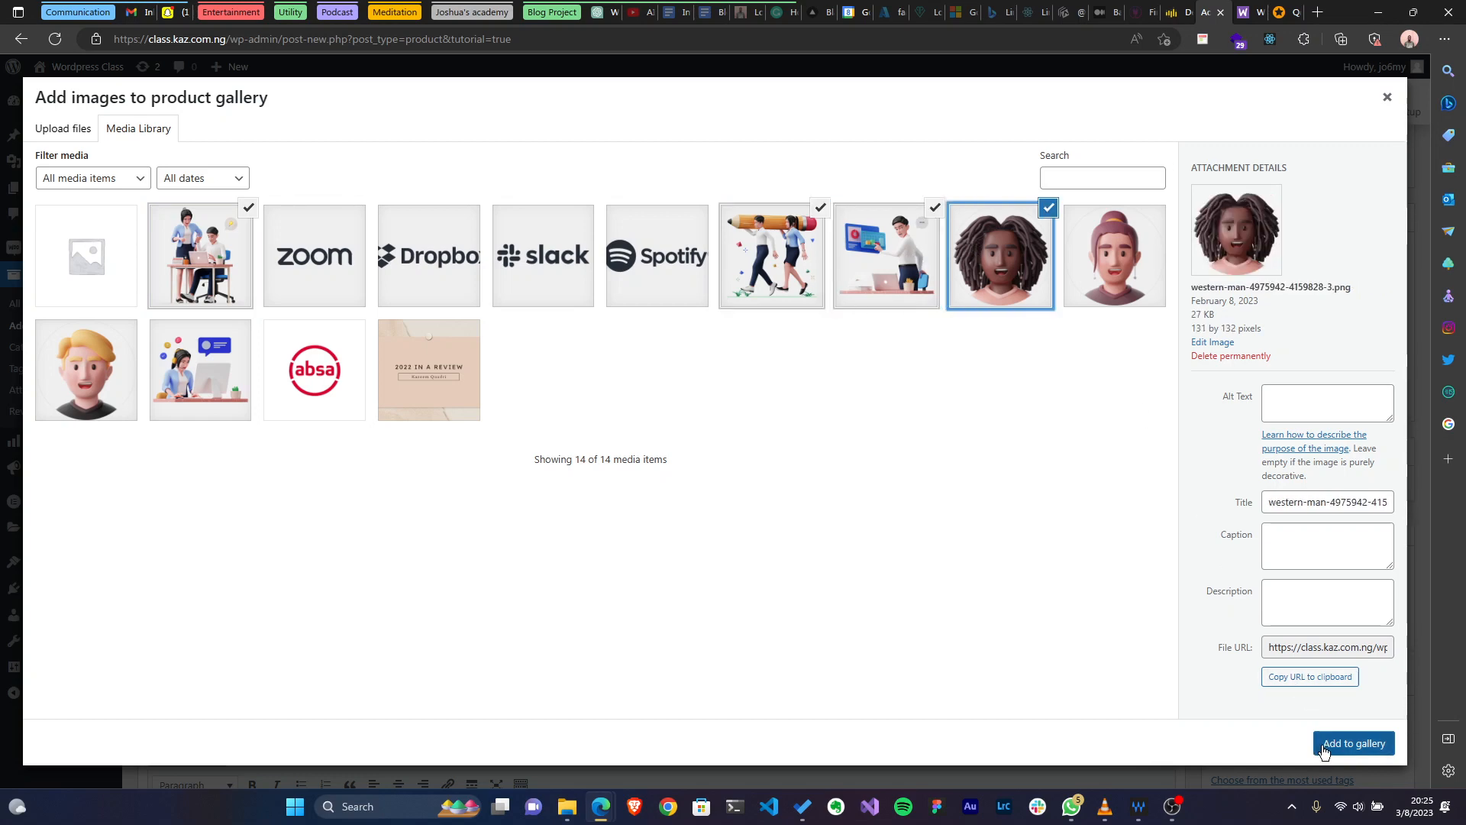
left_click(1349, 744)
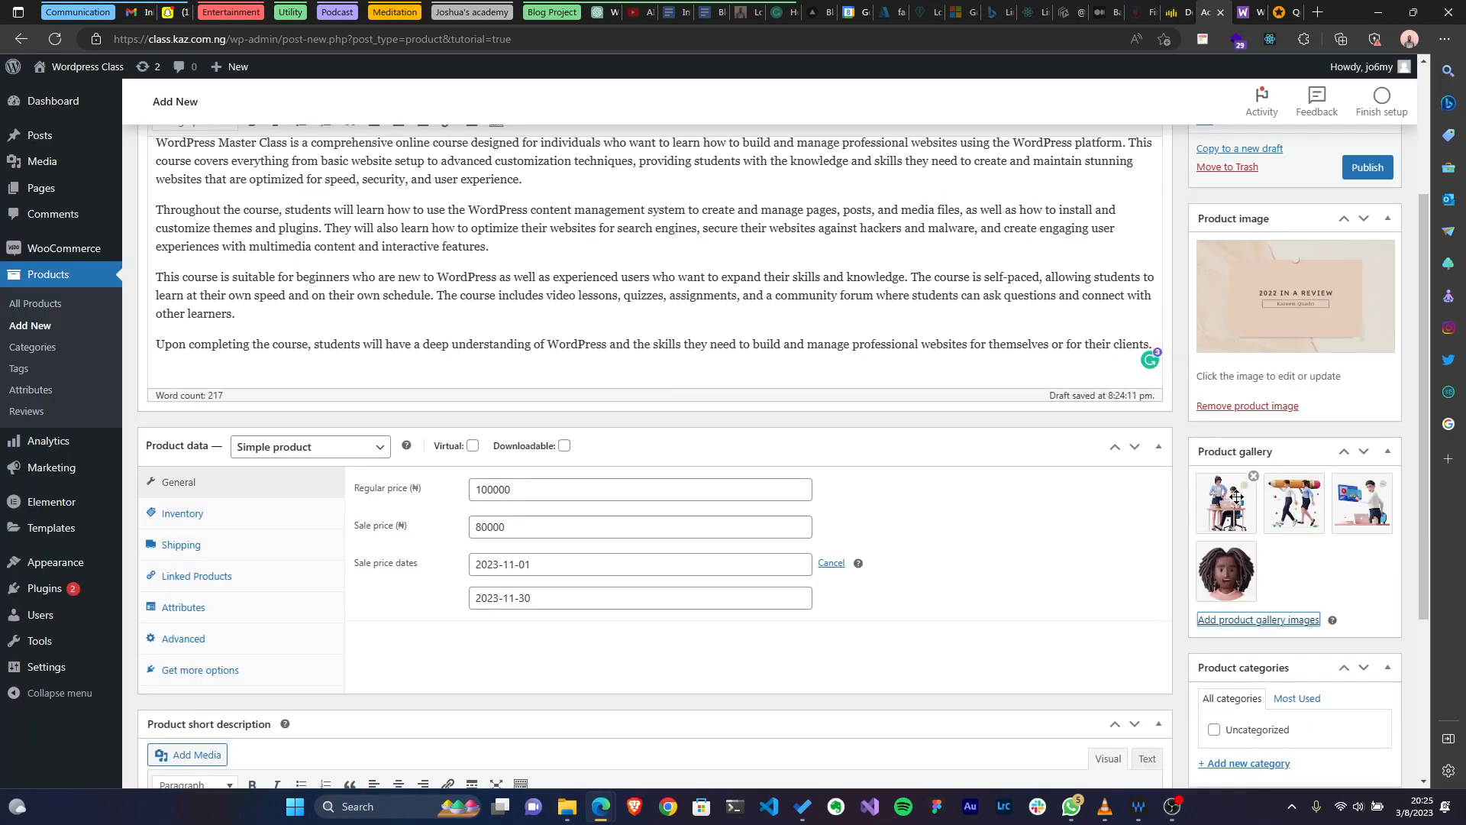
Add a new product category named Courses without a parent category.
scroll(1263, 524, "down", 3)
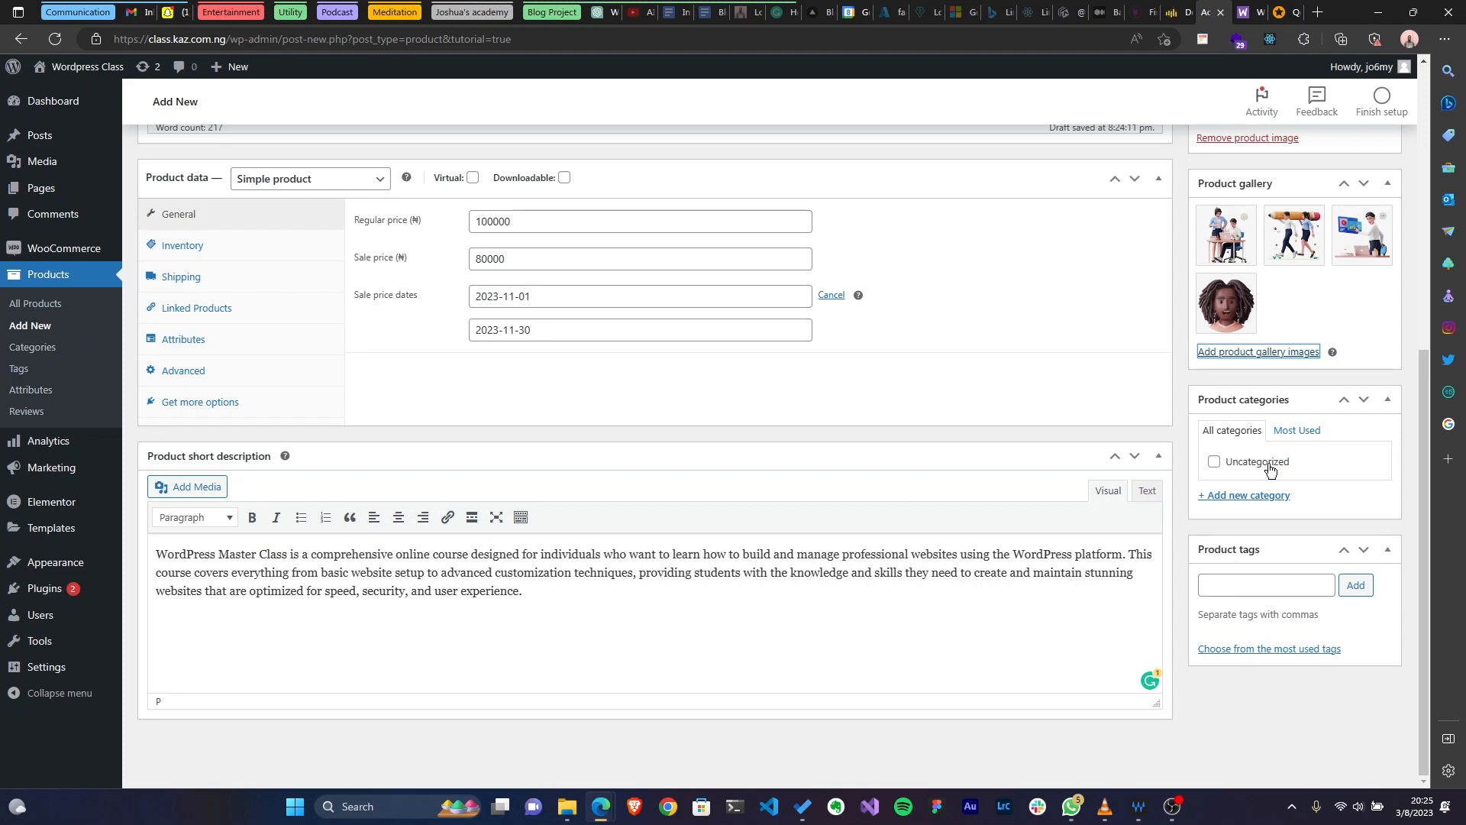
left_click(1258, 497)
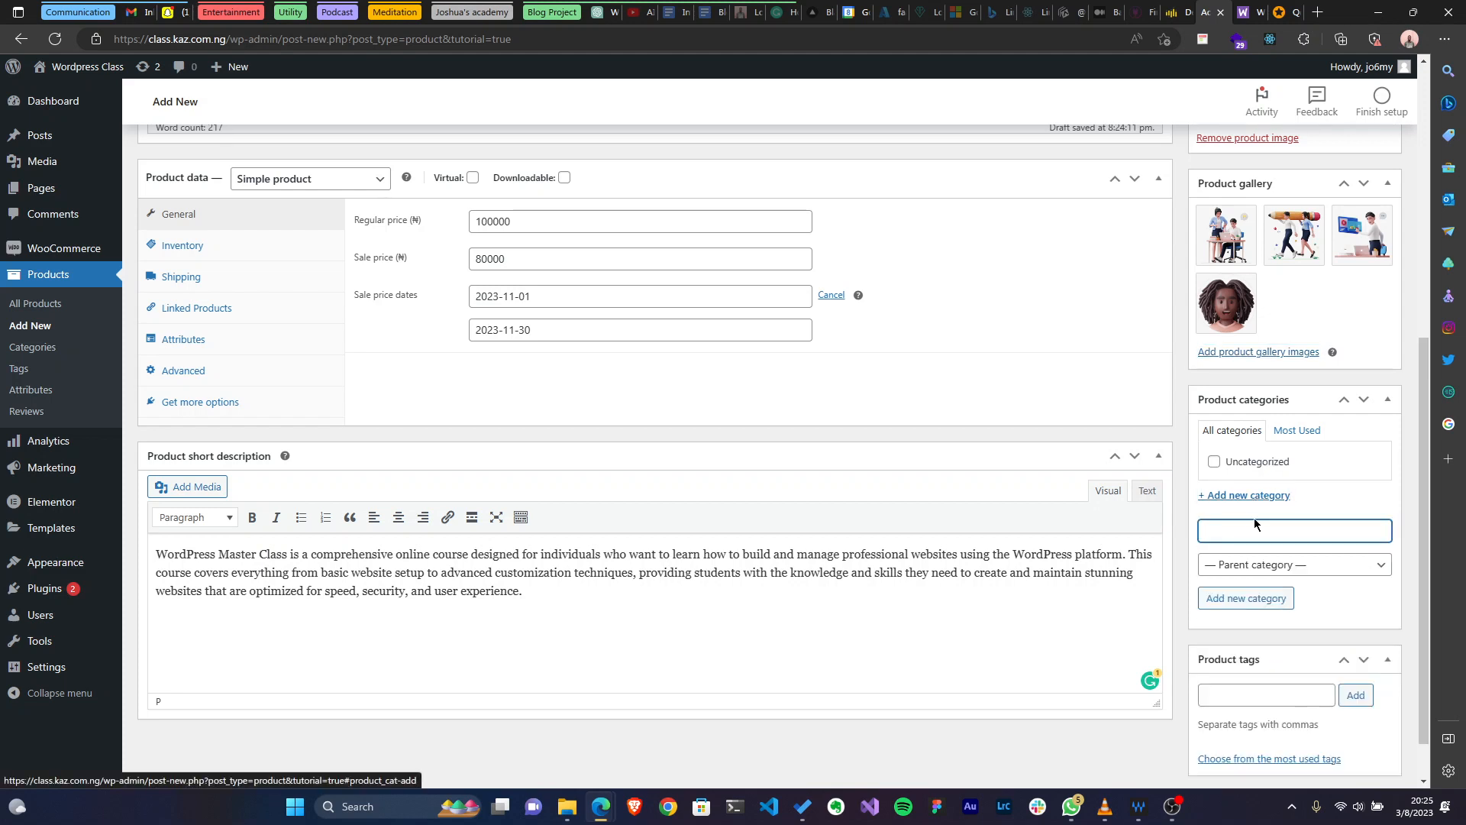
type("C")
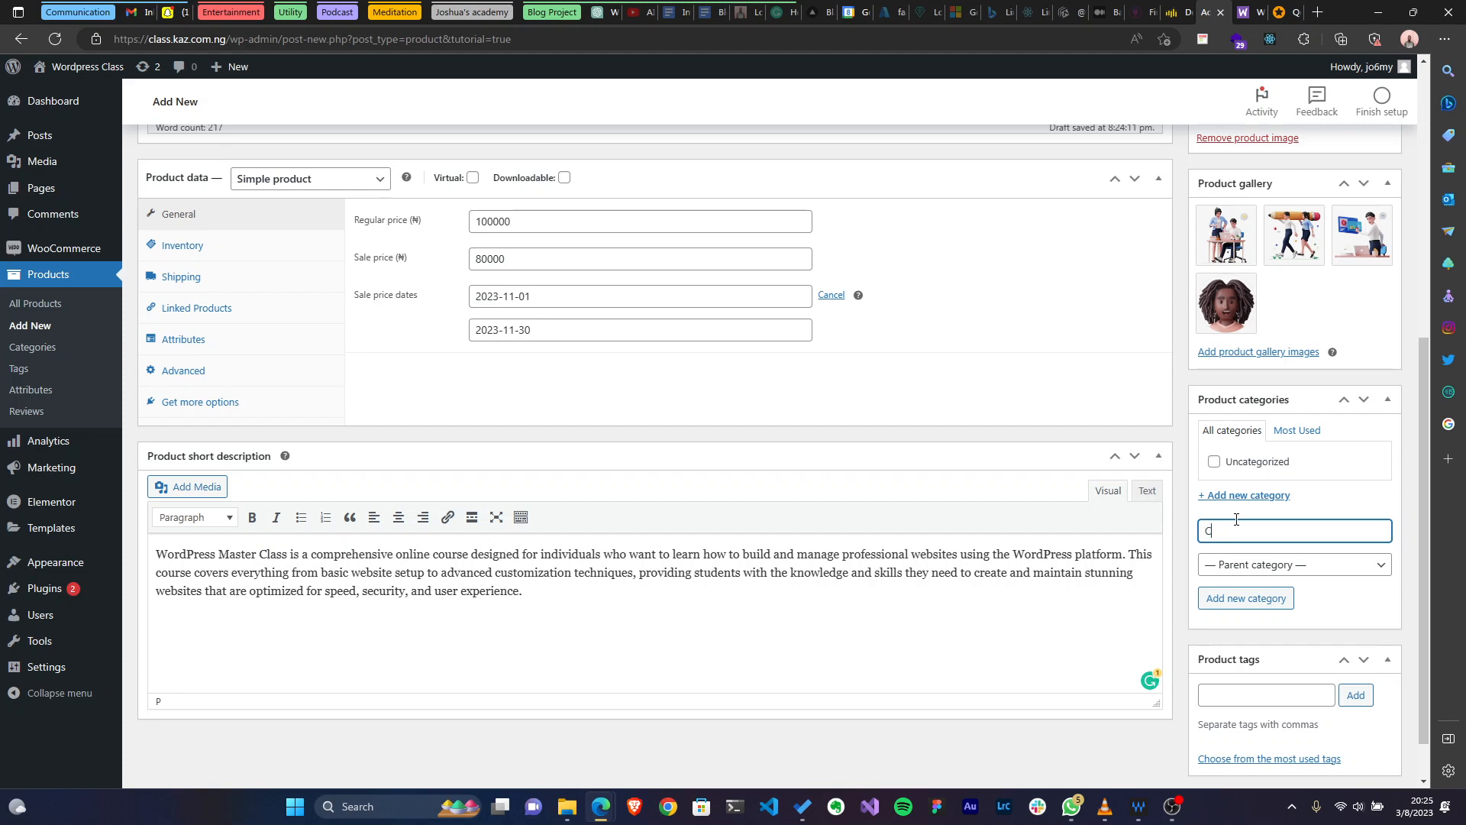
type("ourses")
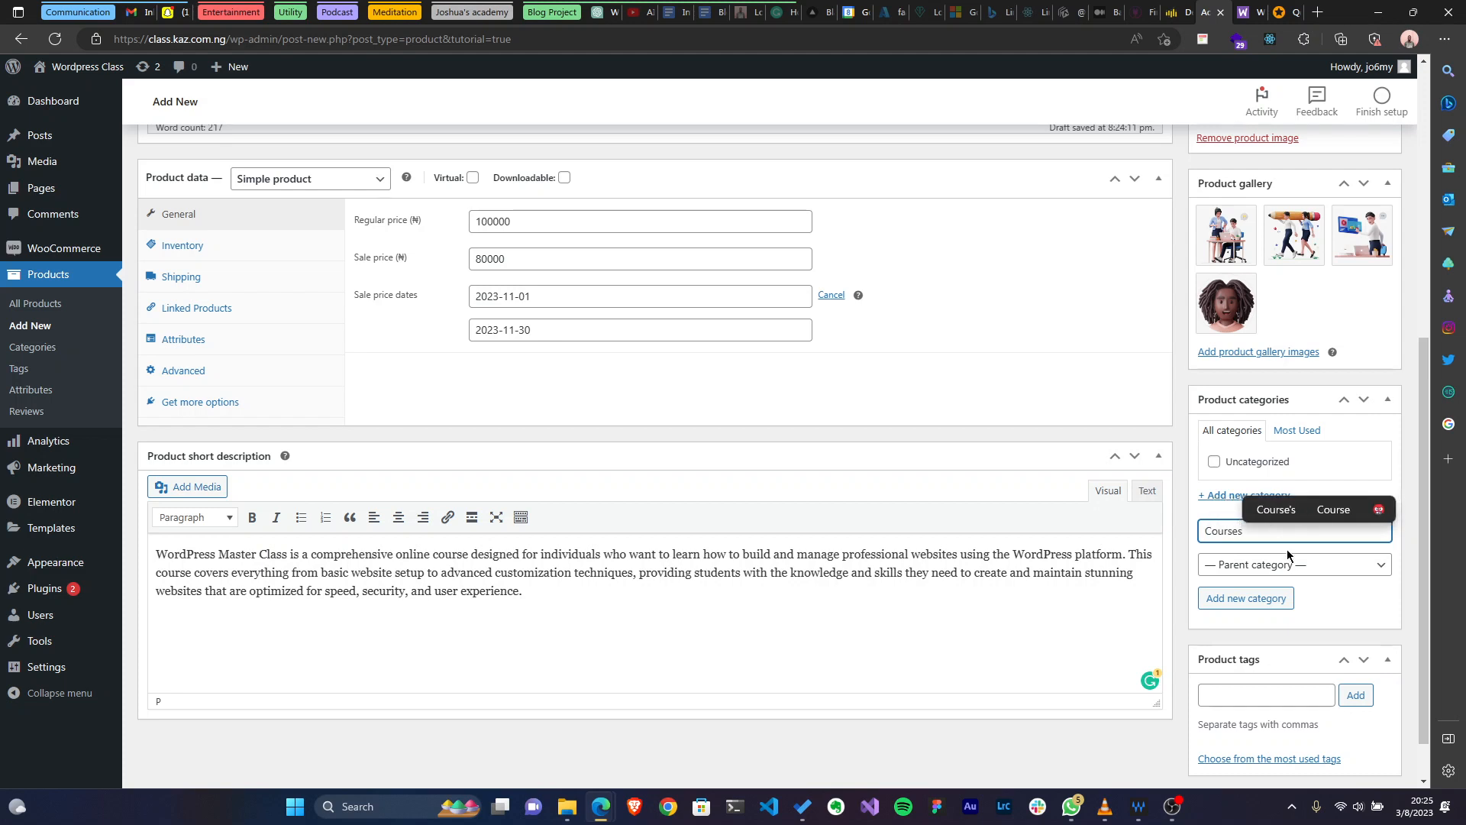
left_click(1287, 571)
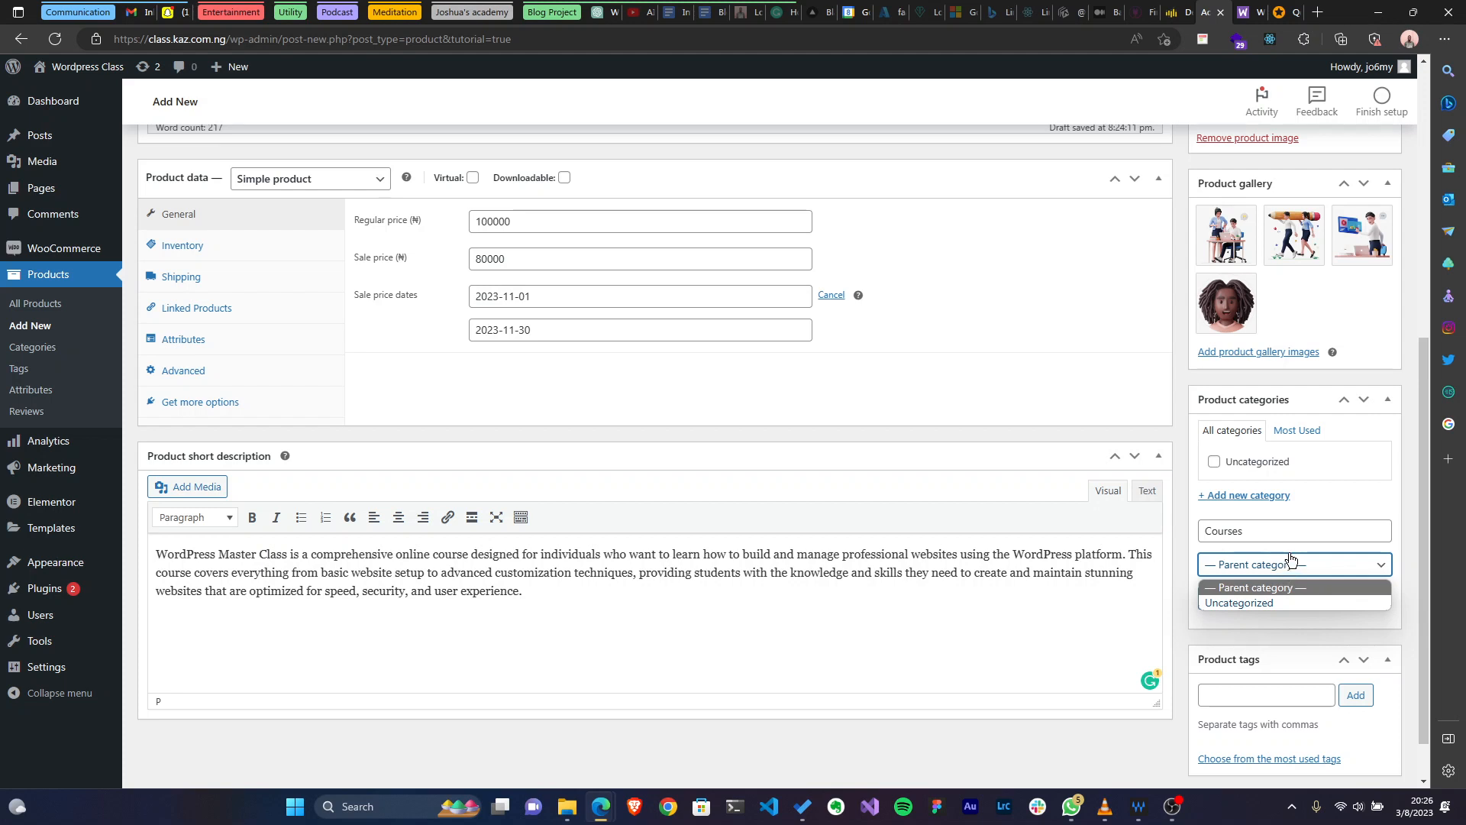
left_click(1286, 565)
left_click(1275, 601)
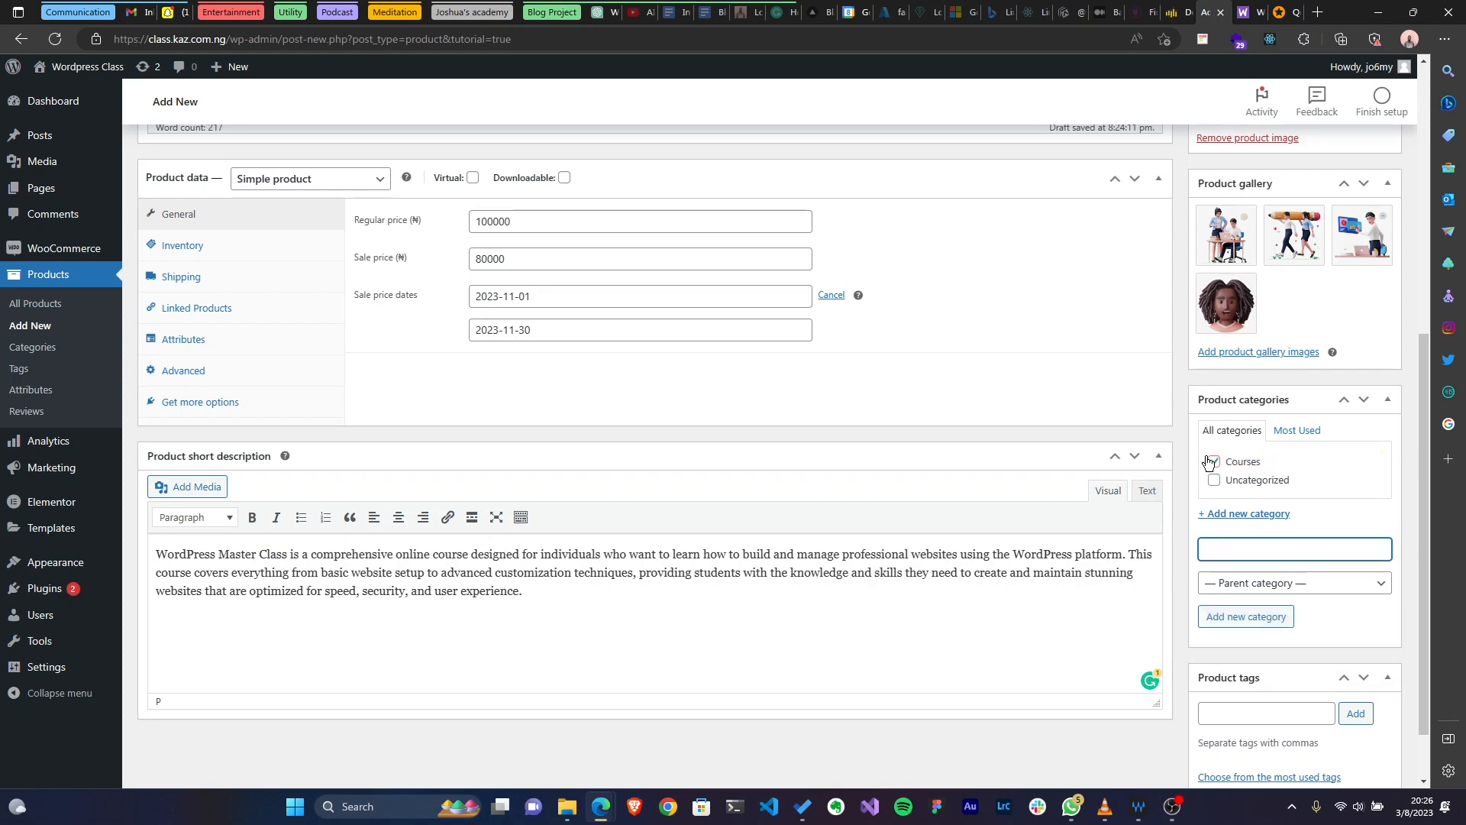
Publish the Wordpress Master Class product and open its live page in a new tab.
scroll(1232, 581, "down", 1)
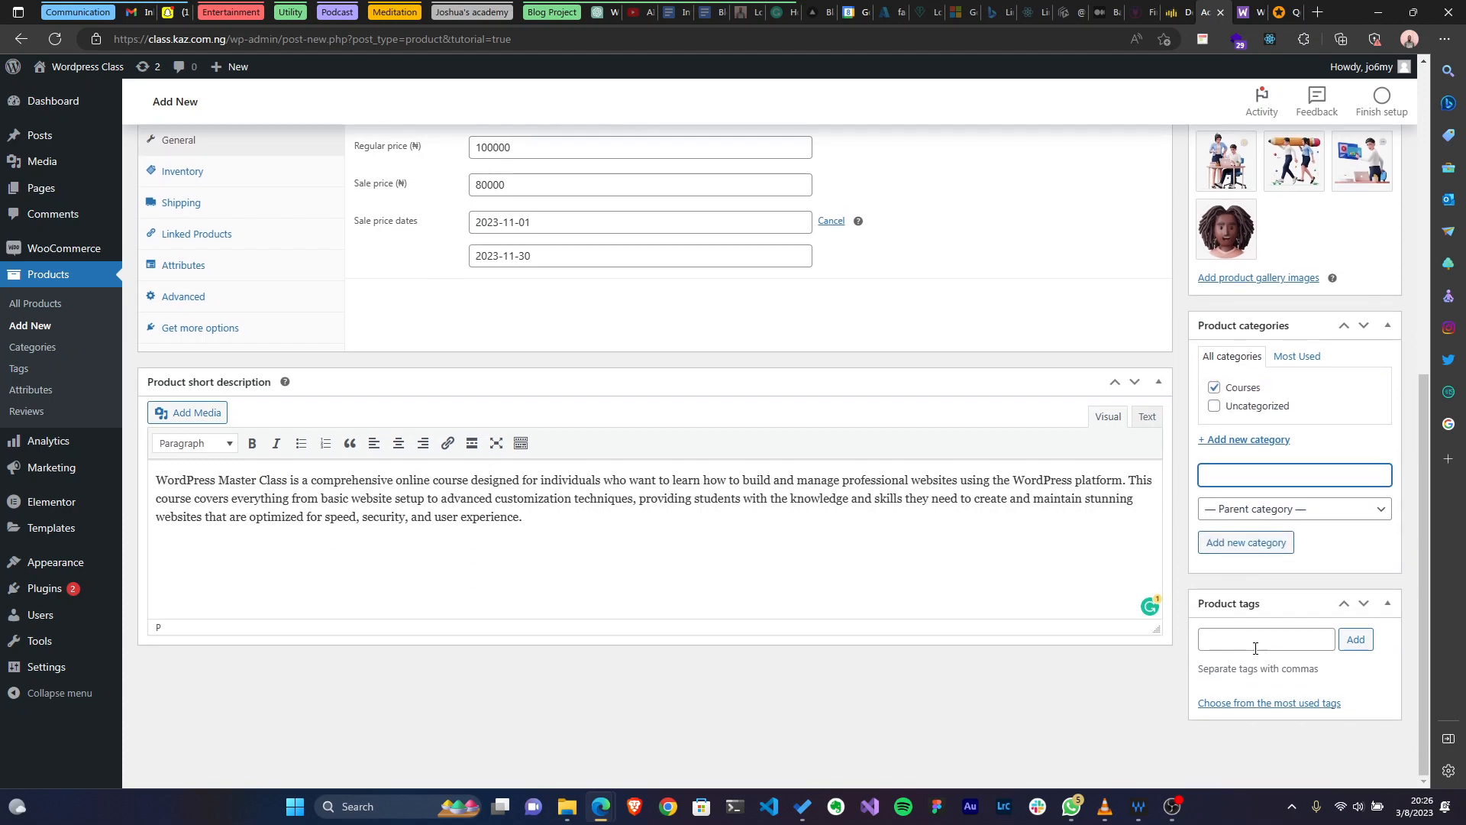
scroll(1255, 648, "up", 7)
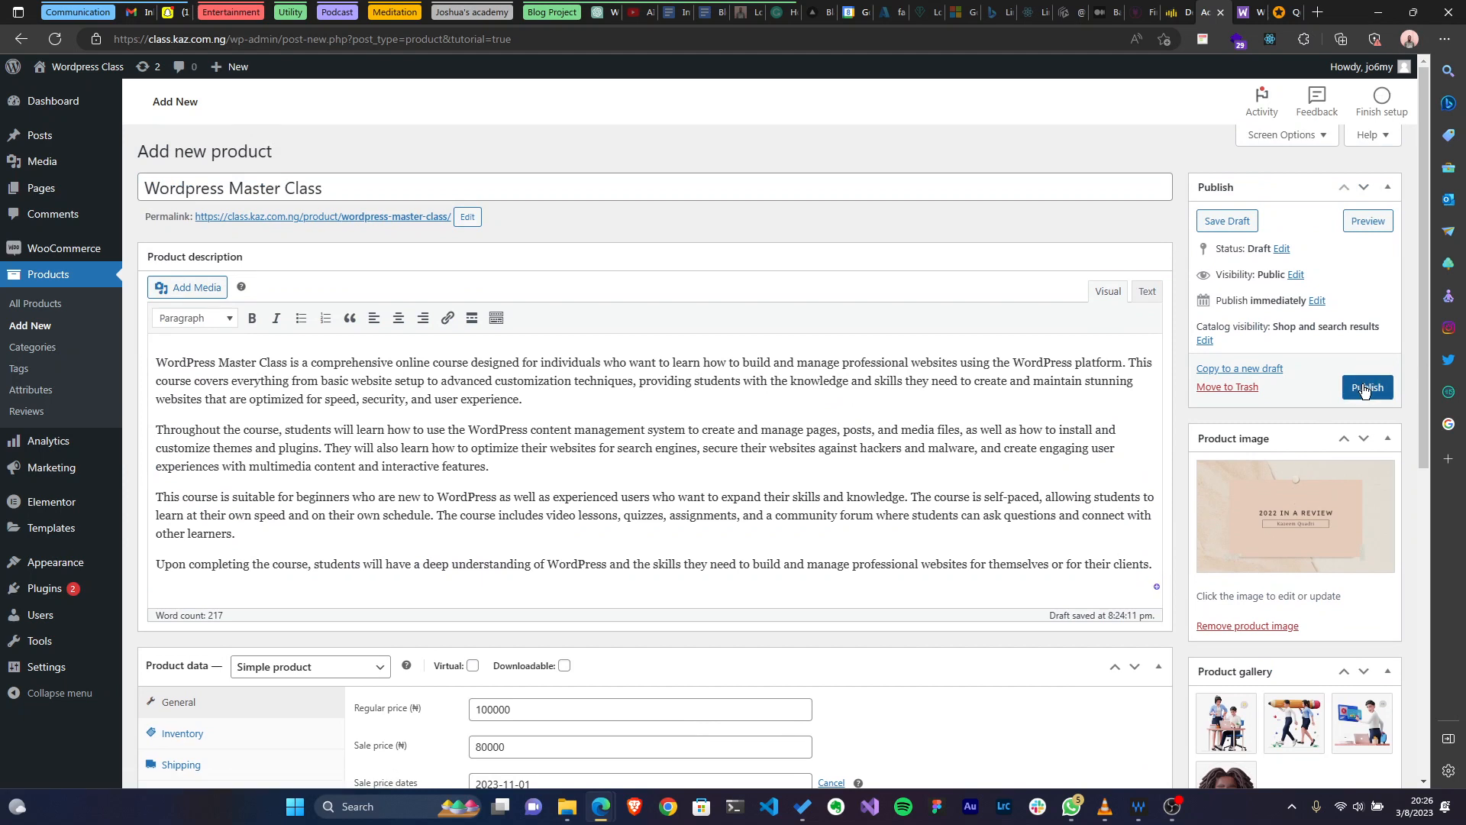
left_click(1363, 388)
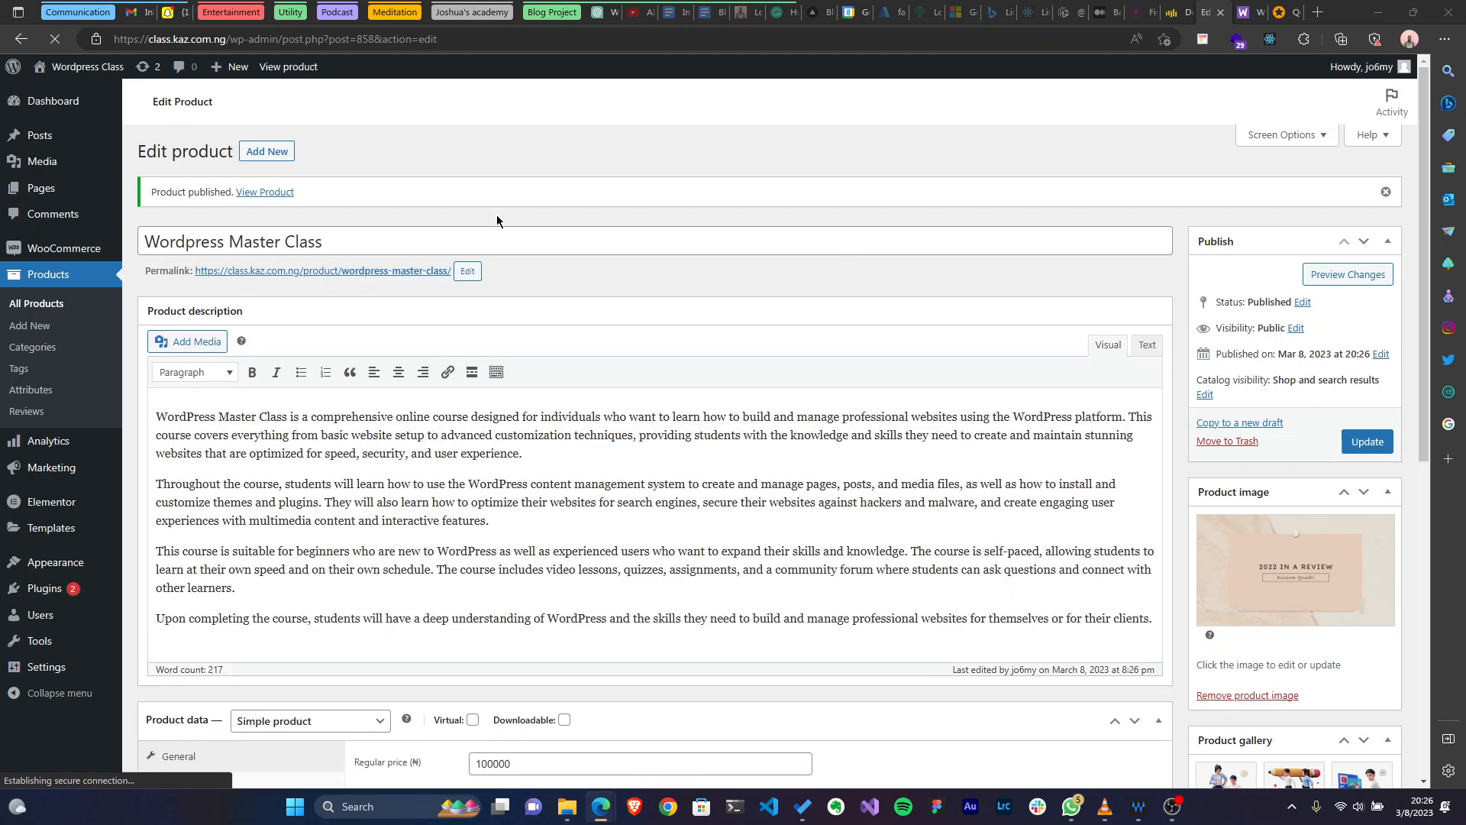
right_click(260, 195)
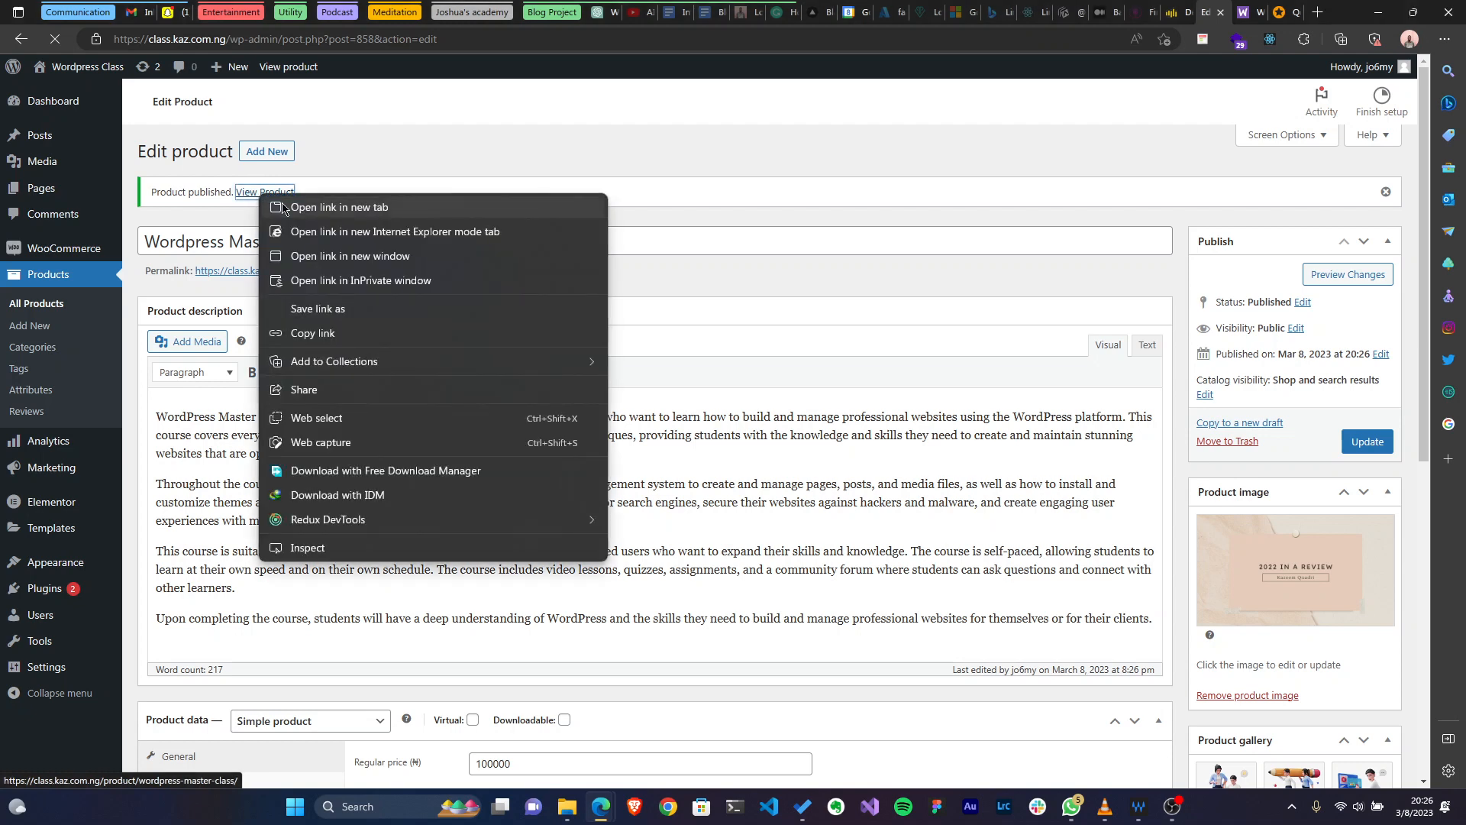
left_click(284, 208)
left_click(1223, 6)
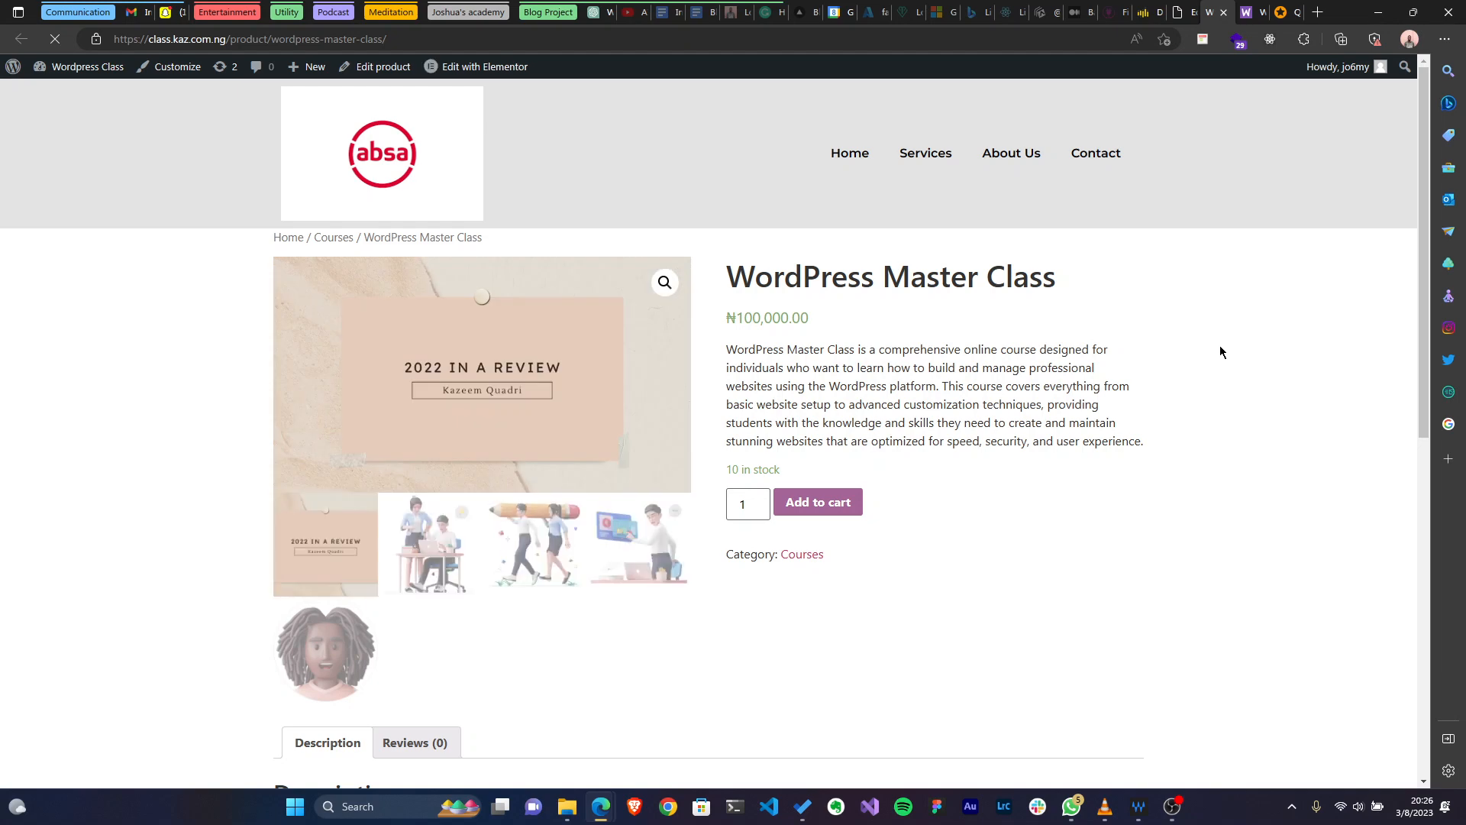
Look over the live product page and view its gallery images, returning to the main product image.
scroll(1220, 345, "down", 5)
scroll(1201, 347, "up", 5)
left_click(429, 551)
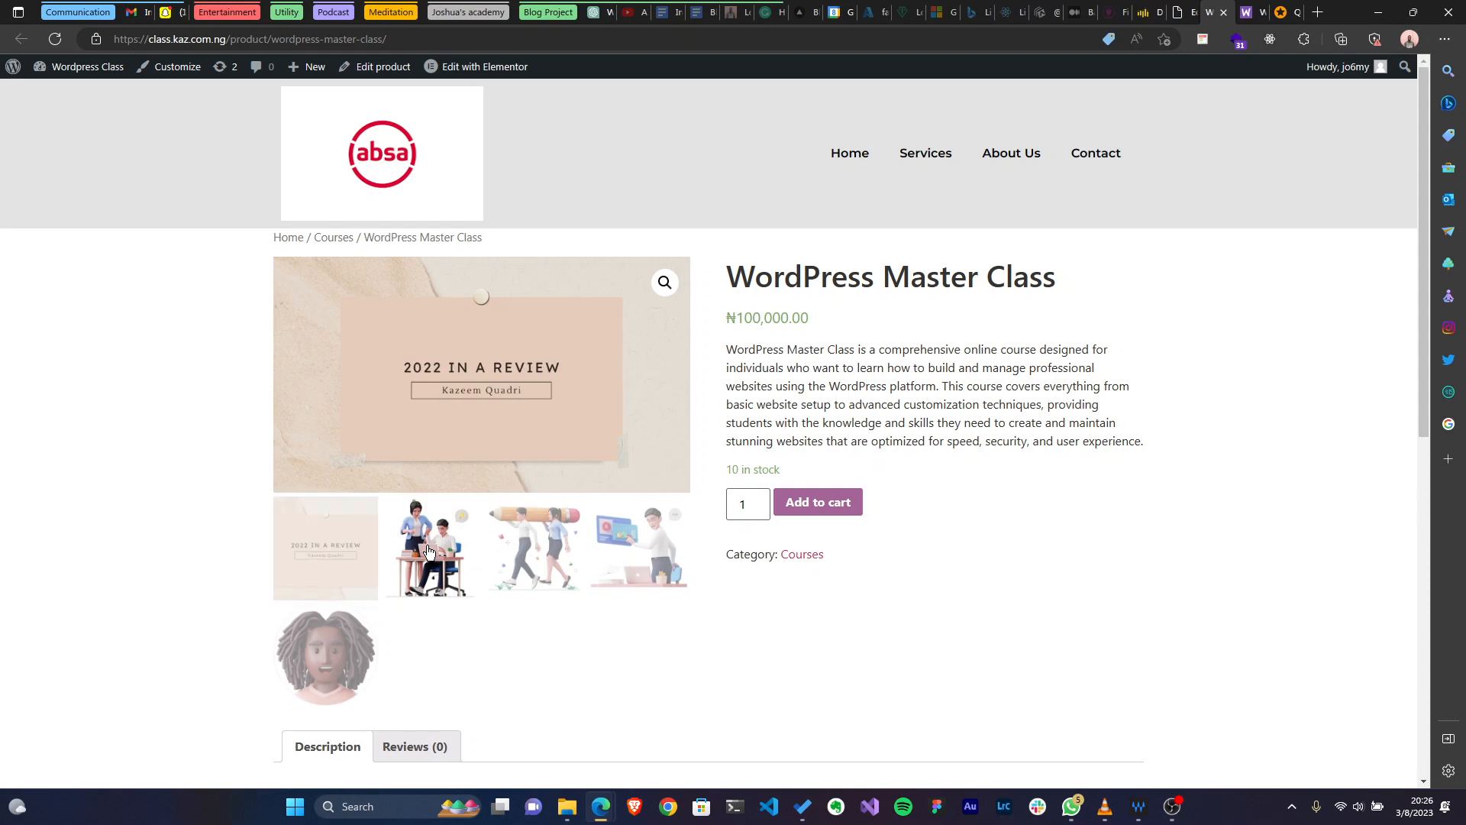
left_click(532, 684)
left_click(640, 721)
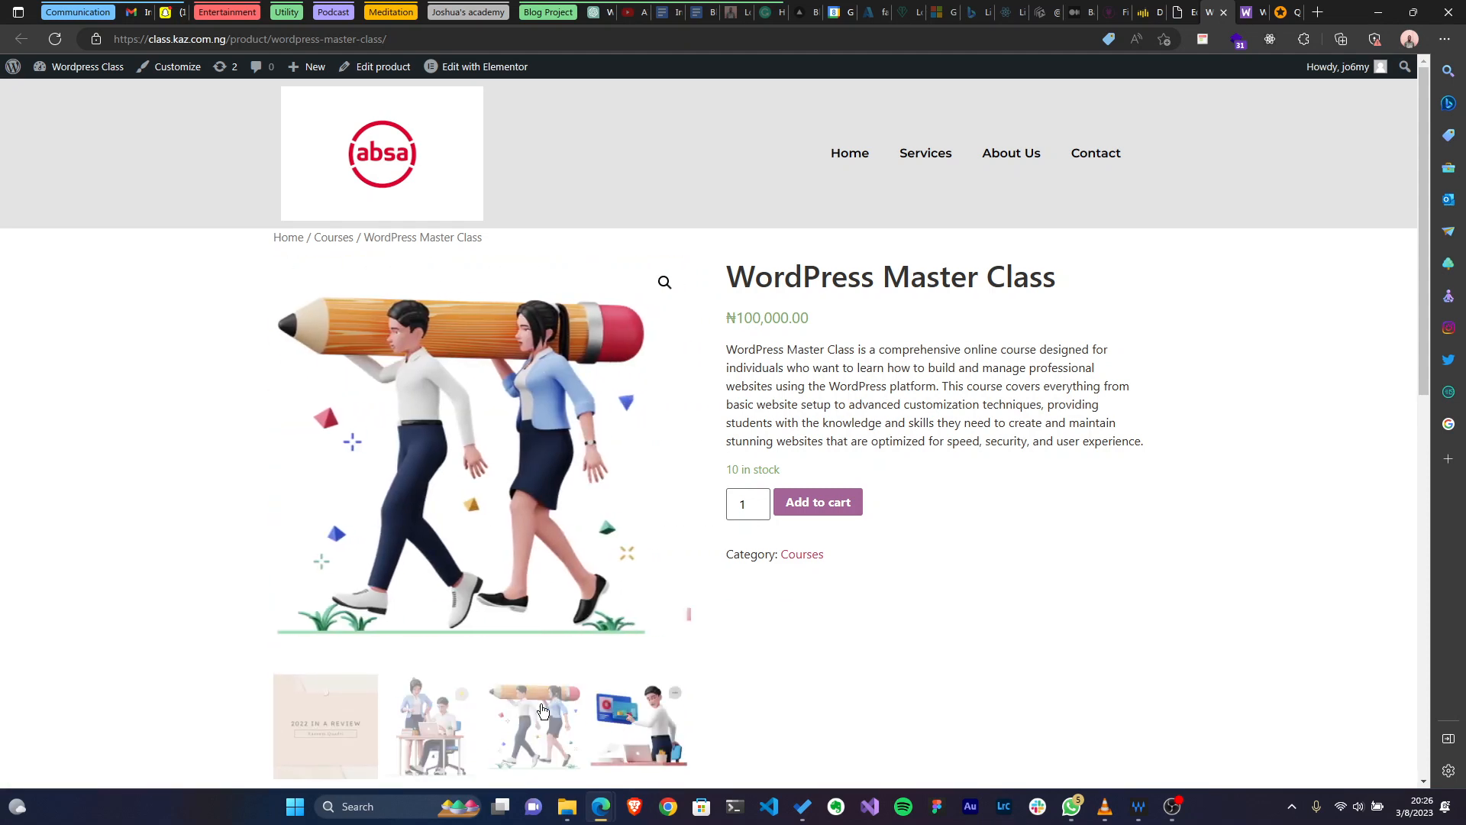
left_click(375, 715)
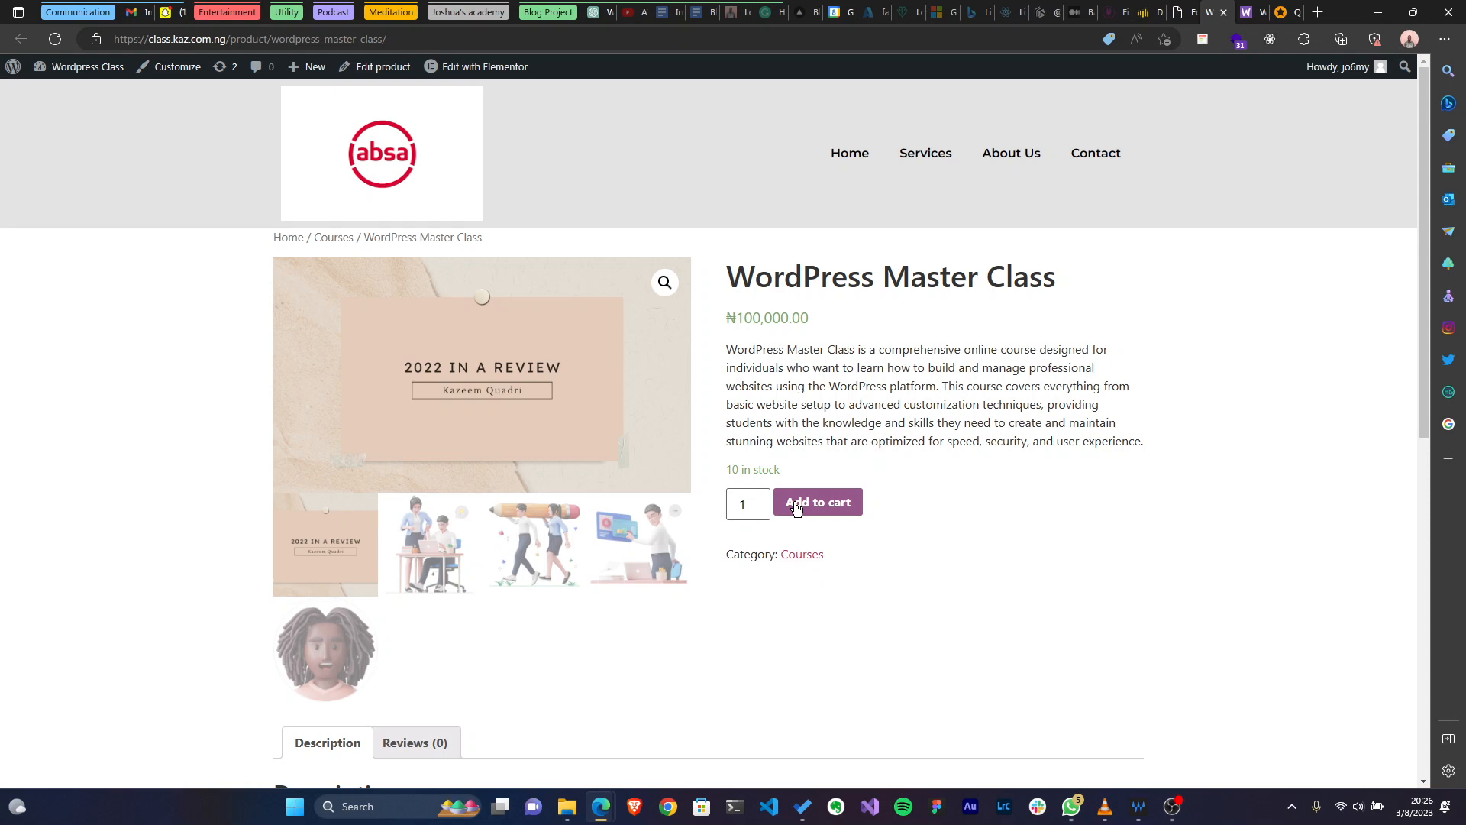
Add one WordPress Master Class to the cart and proceed from the cart to checkout.
left_click(844, 508)
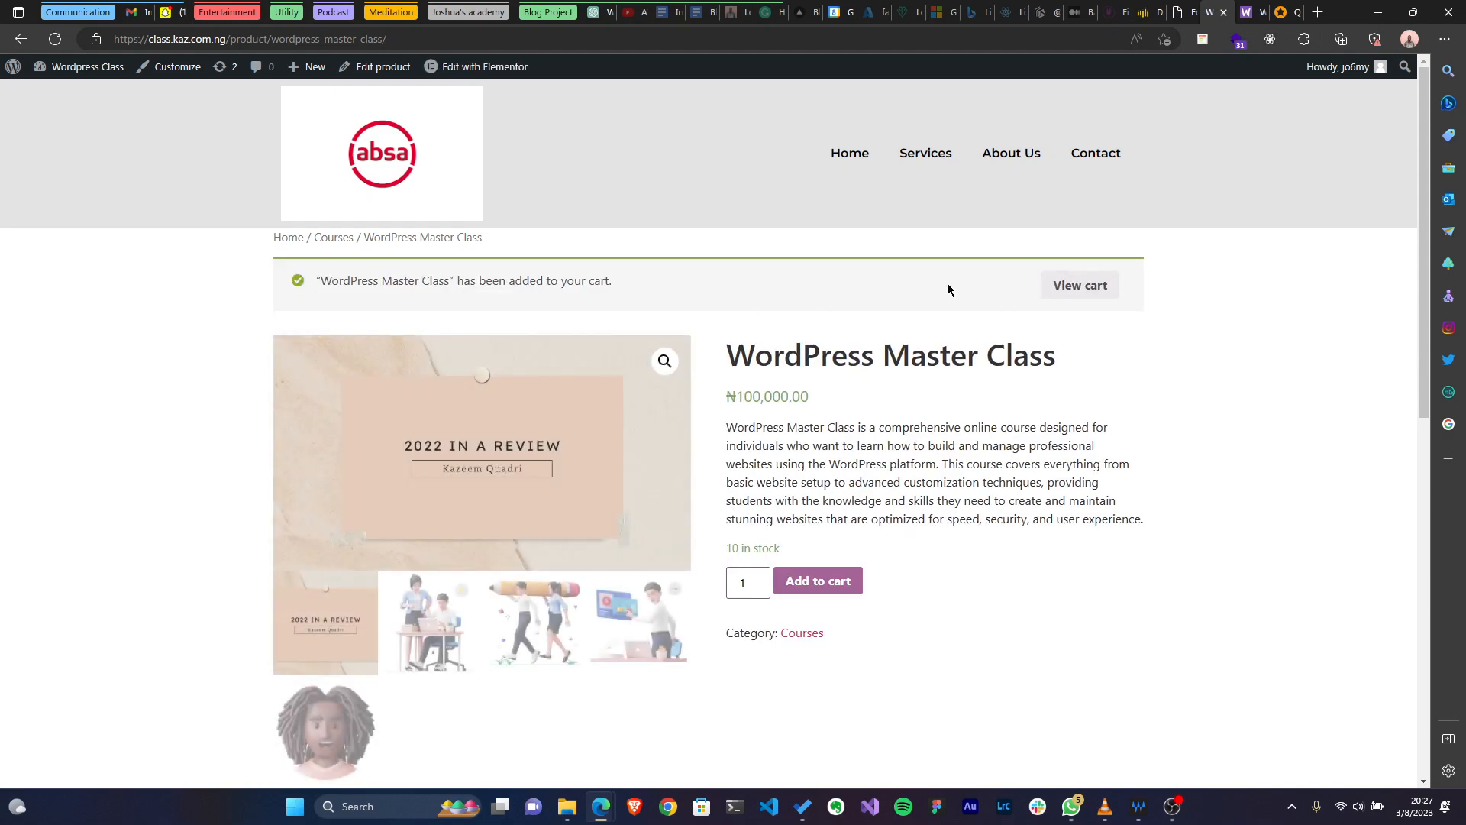
left_click(1065, 296)
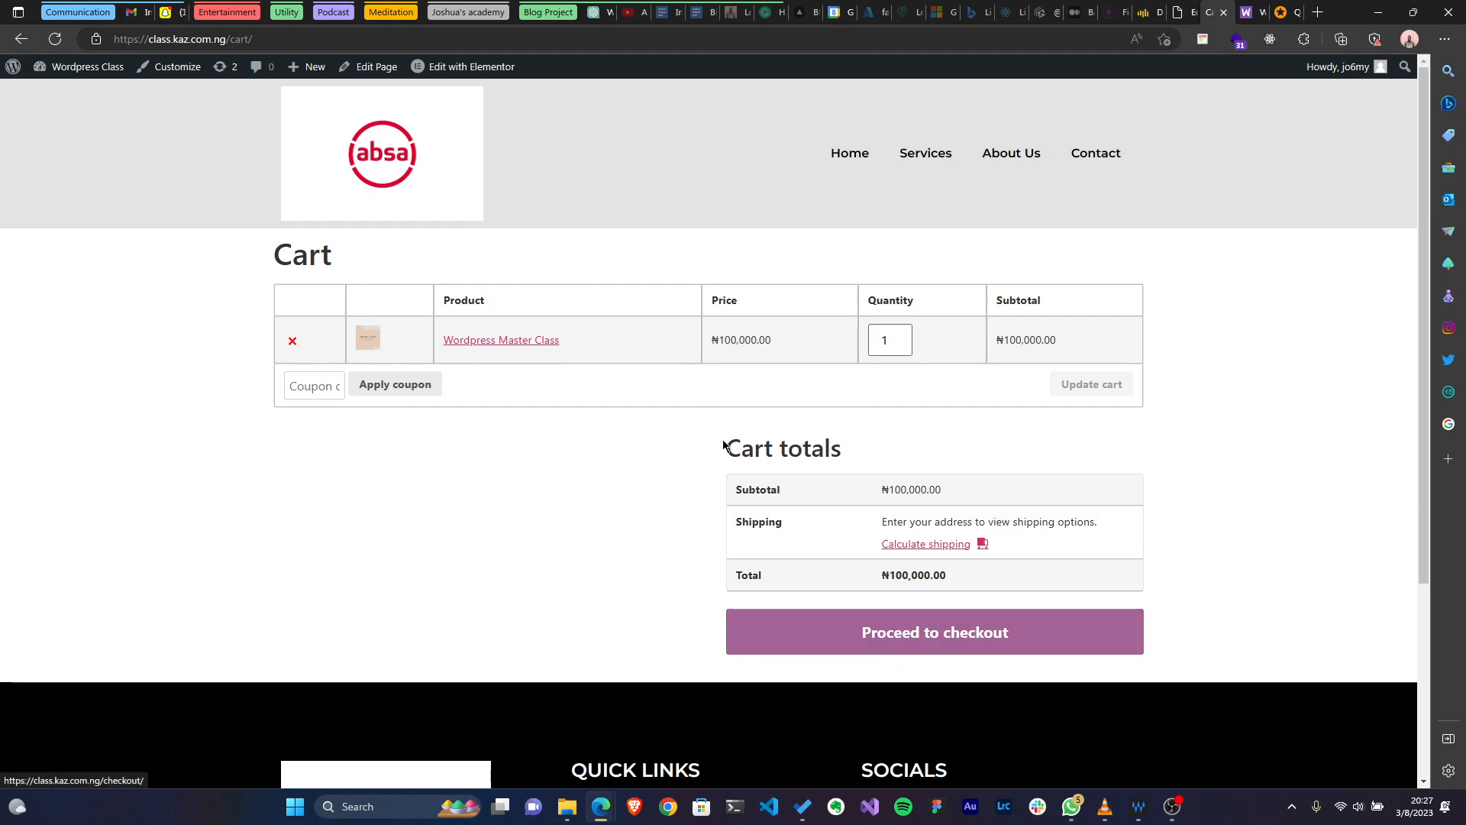
left_click(925, 634)
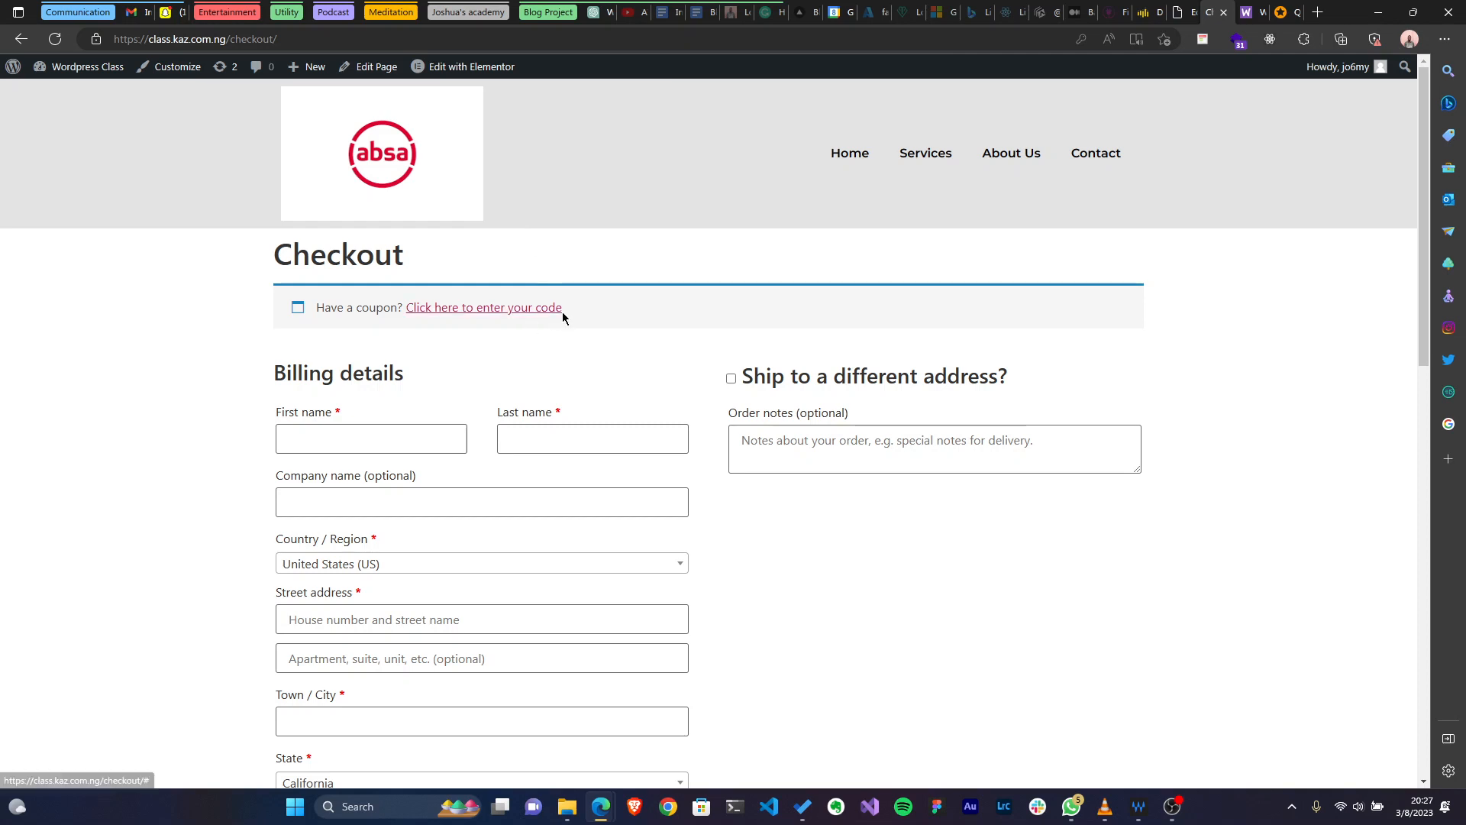
Look over the checkout form and fill in the billing details from a saved personal information profile.
scroll(638, 269, "down", 4)
scroll(714, 361, "up", 3)
scroll(714, 361, "down", 7)
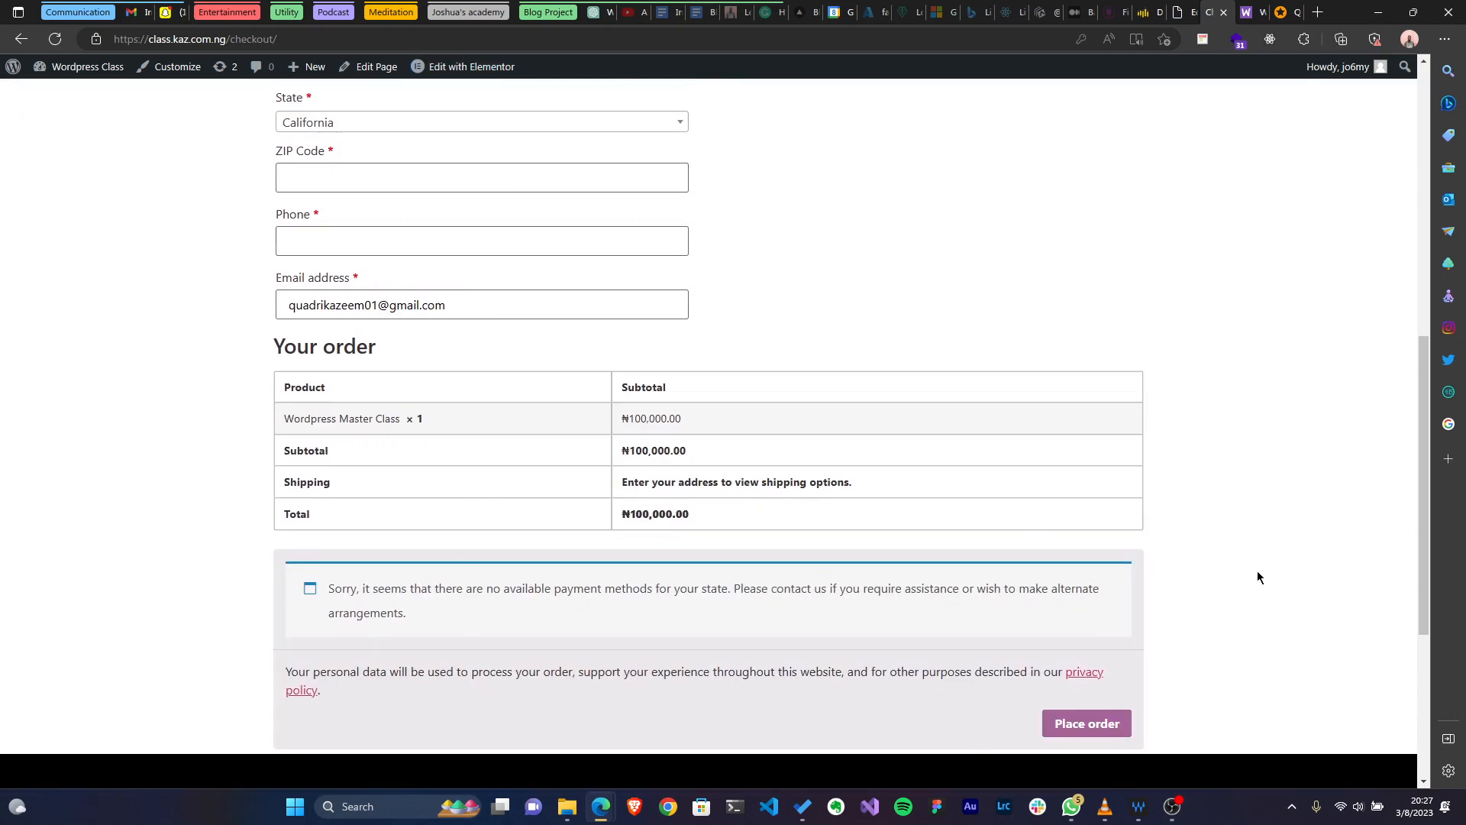
scroll(1257, 575, "up", 9)
left_click(374, 440)
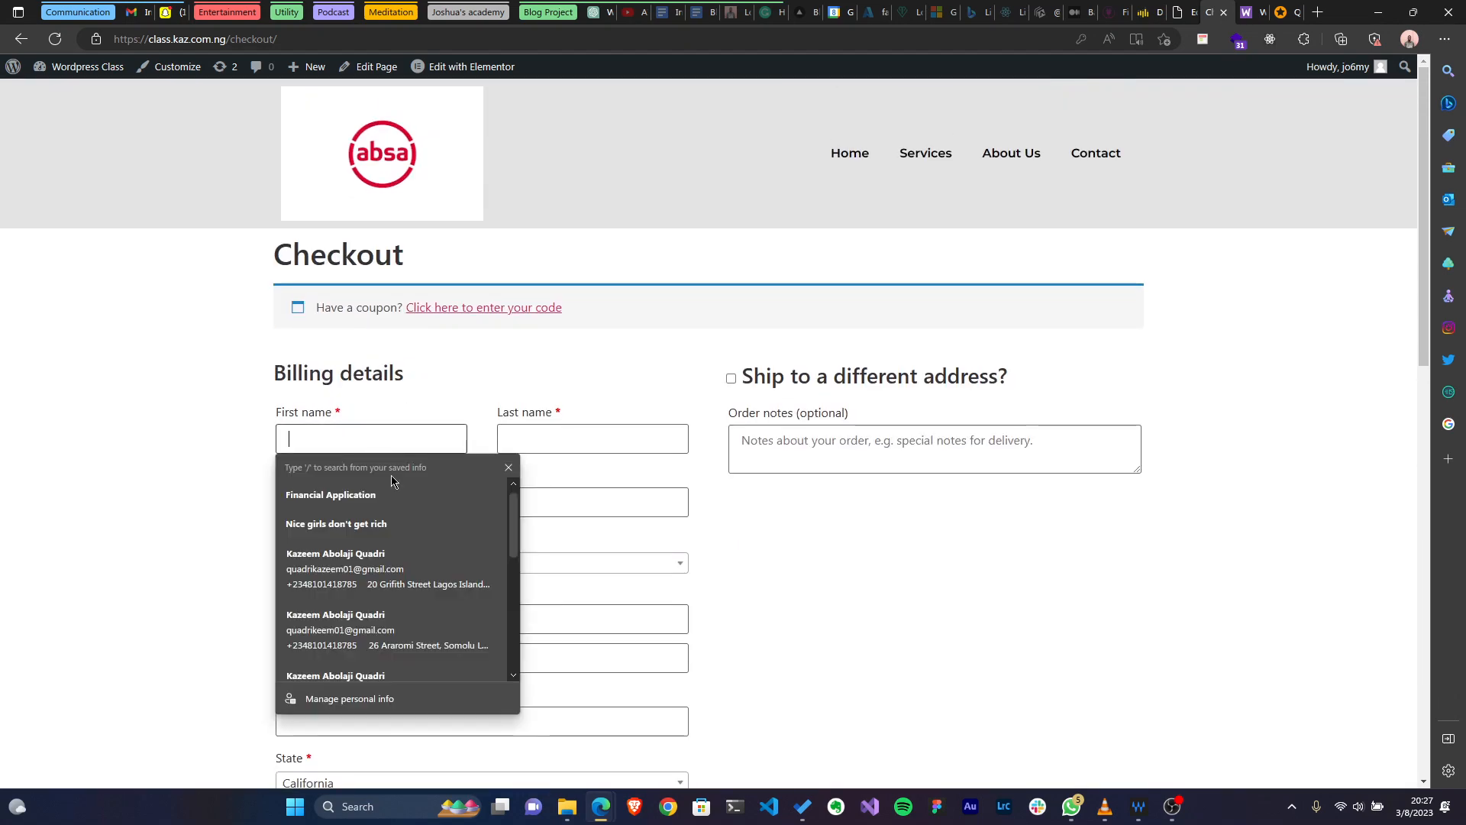
left_click(376, 561)
scroll(816, 432, "down", 7)
scroll(972, 490, "down", 5)
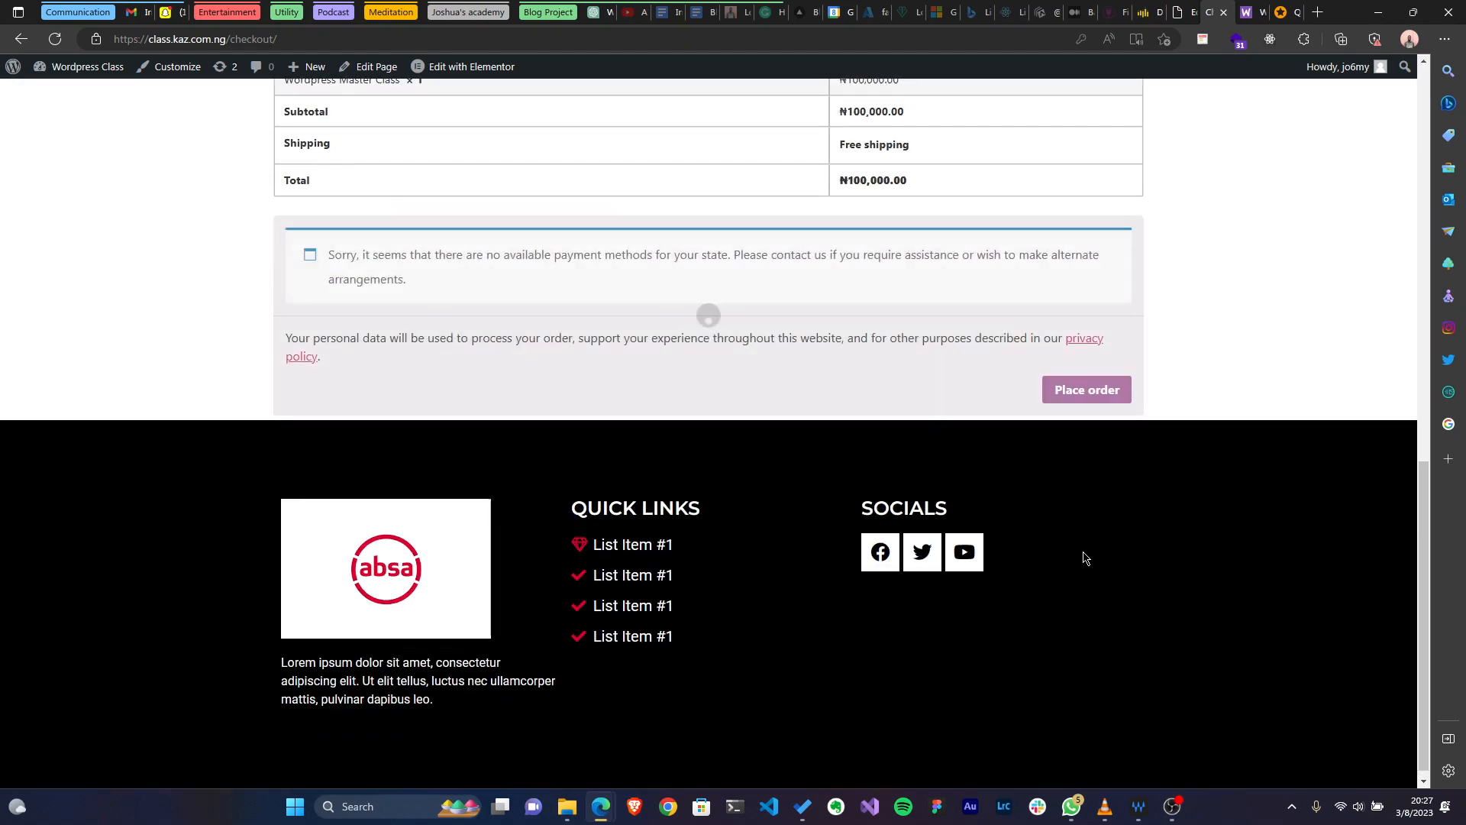
Try to place the order and check the notices about the billing details and available payment methods.
left_click(1097, 389)
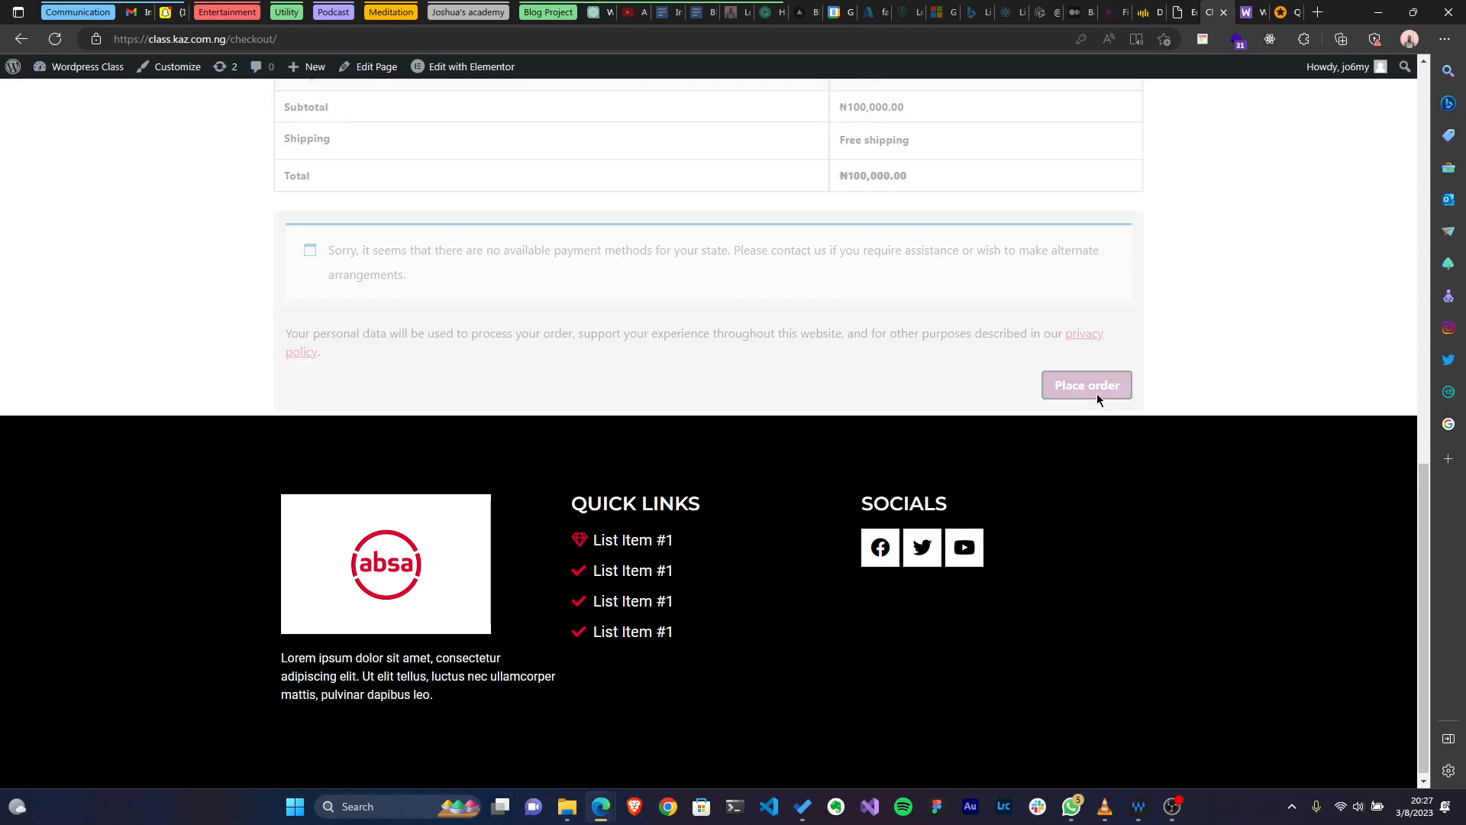
scroll(633, 365, "up", 15)
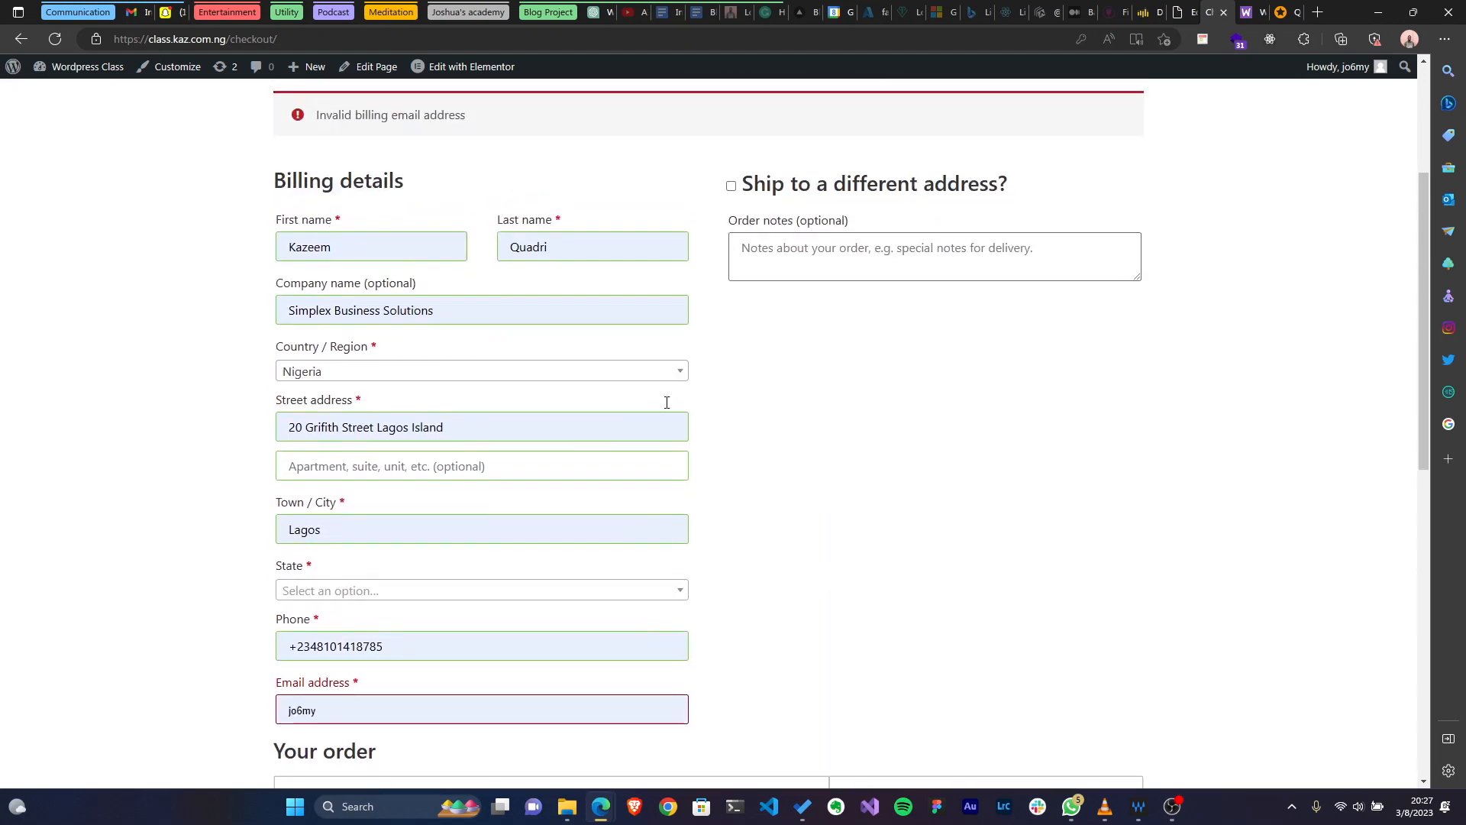
scroll(721, 306, "down", 10)
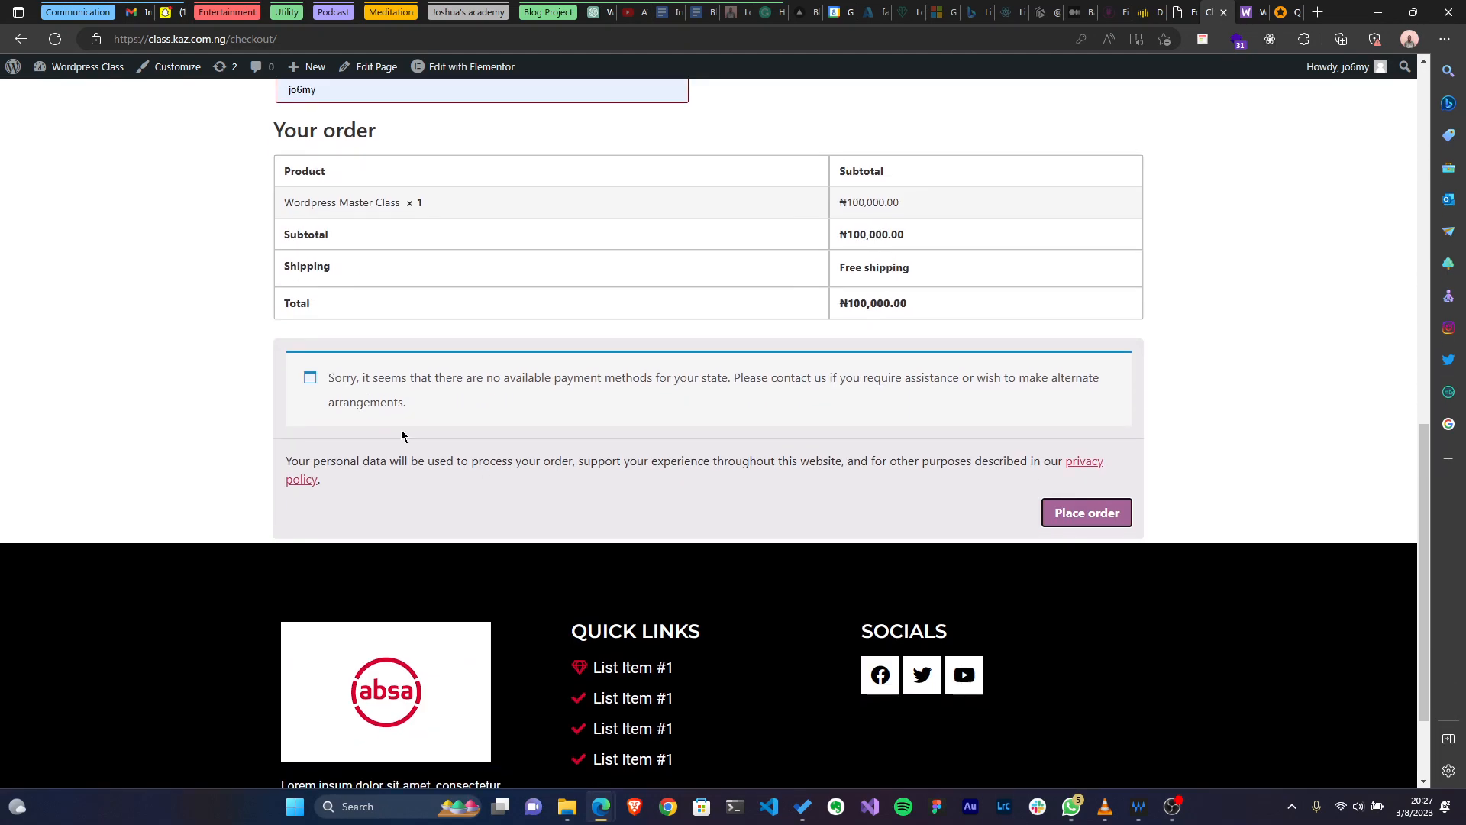
left_click_drag(332, 371, 446, 403)
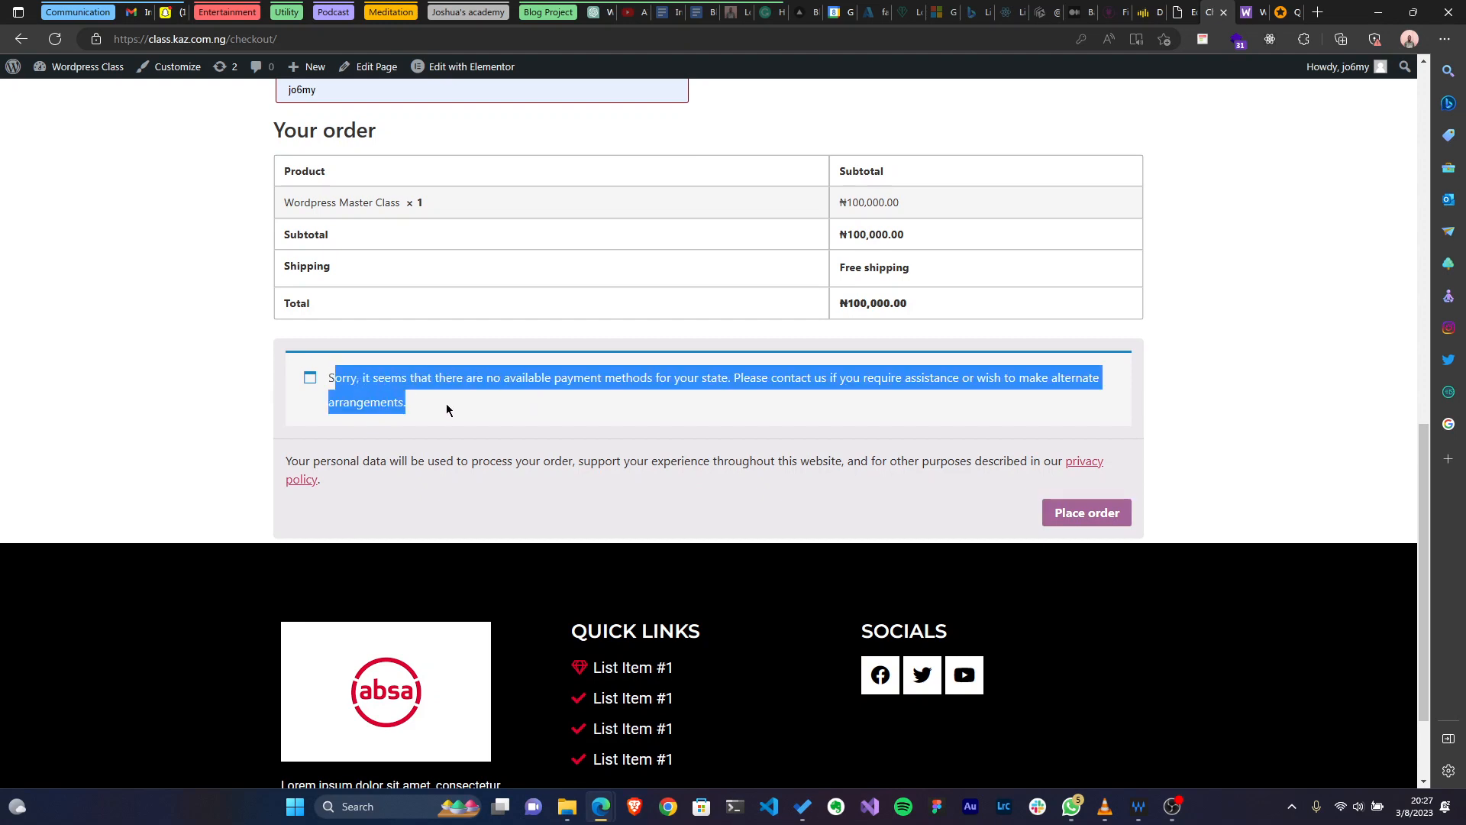
left_click(565, 405)
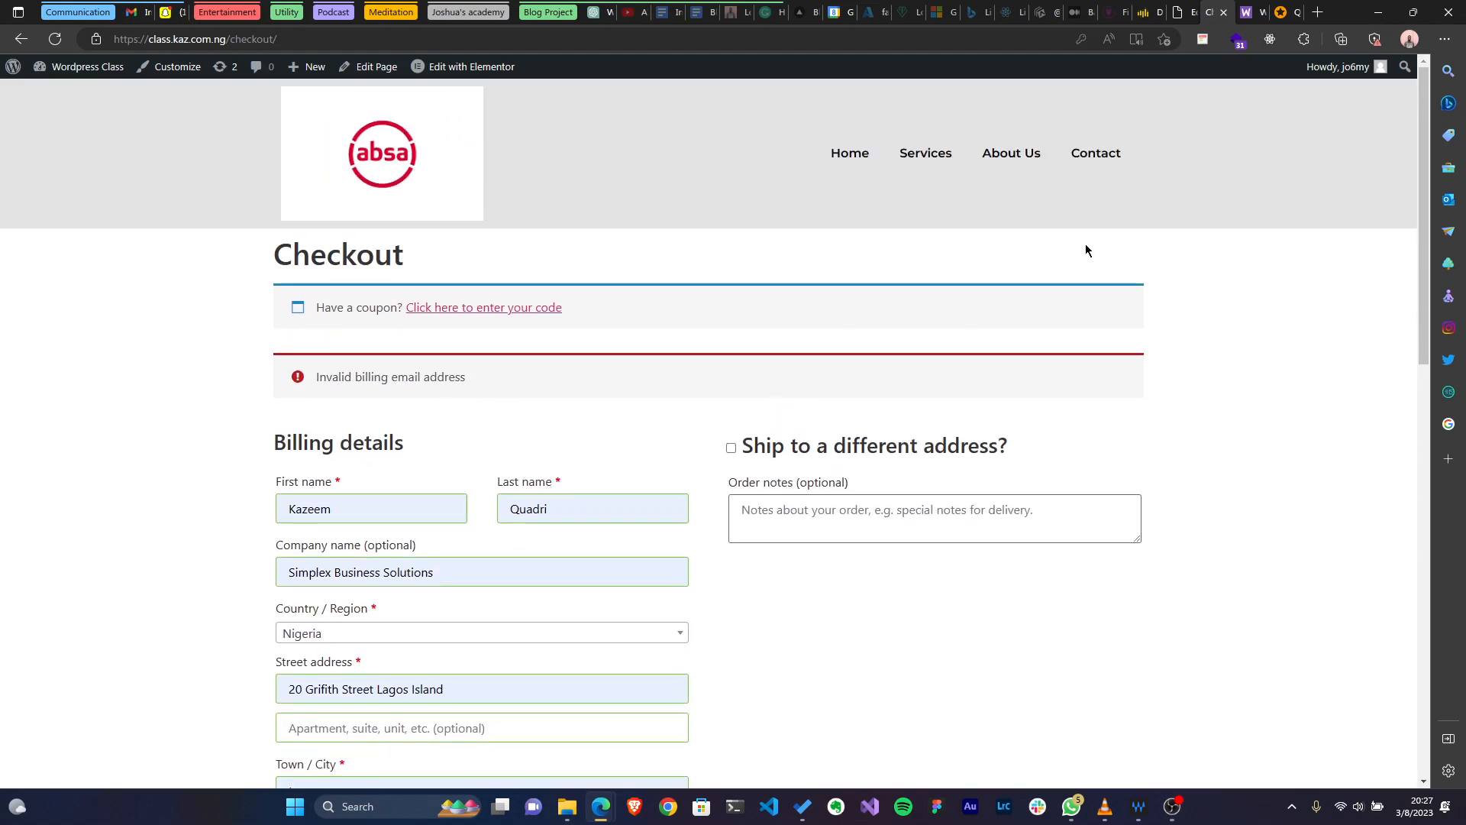
Return to the store admin, open the WooCommerce settings, and review the general store address and currency options.
left_click(1186, 11)
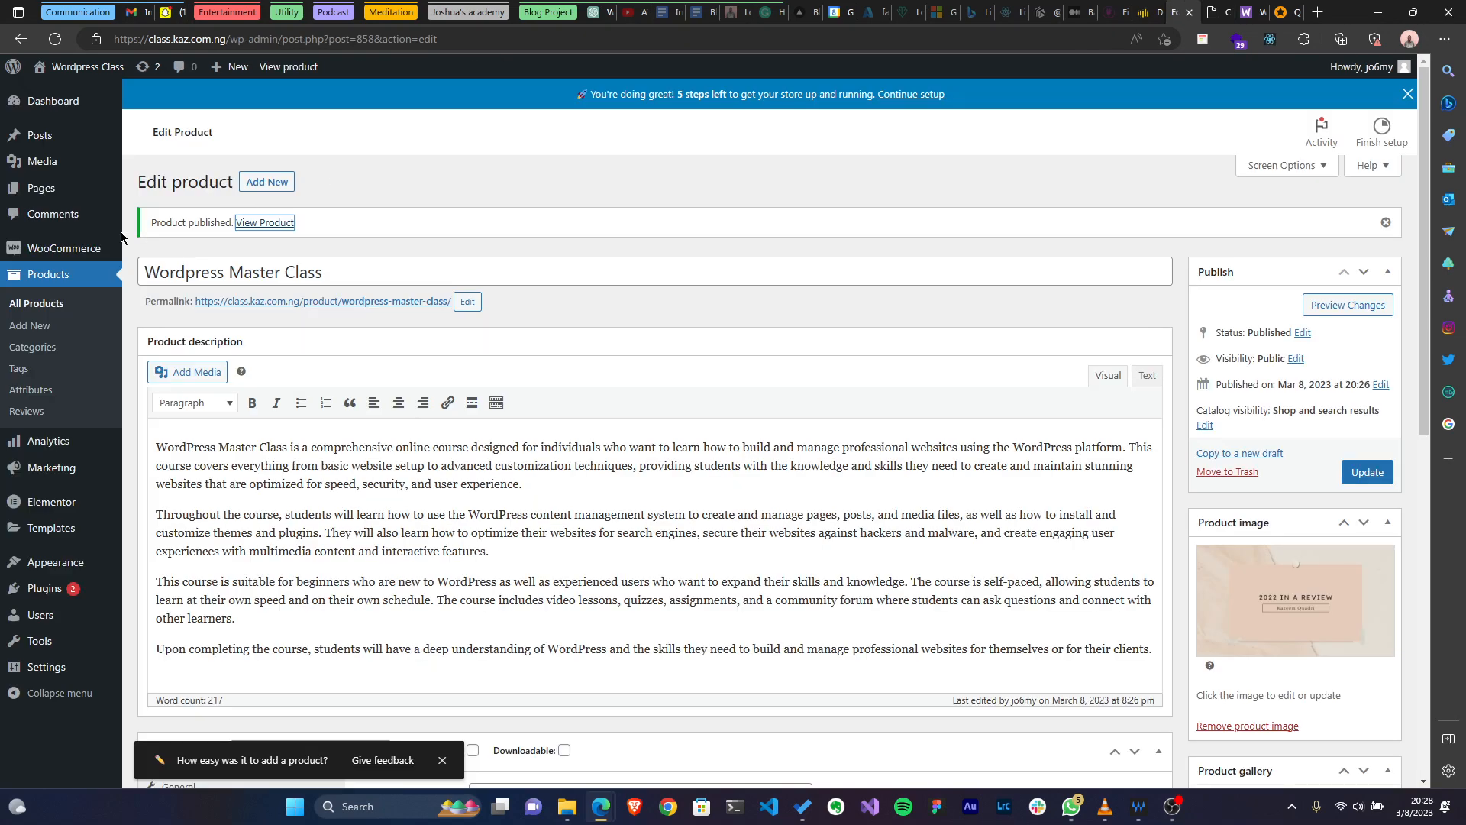
mouse_move(65, 257)
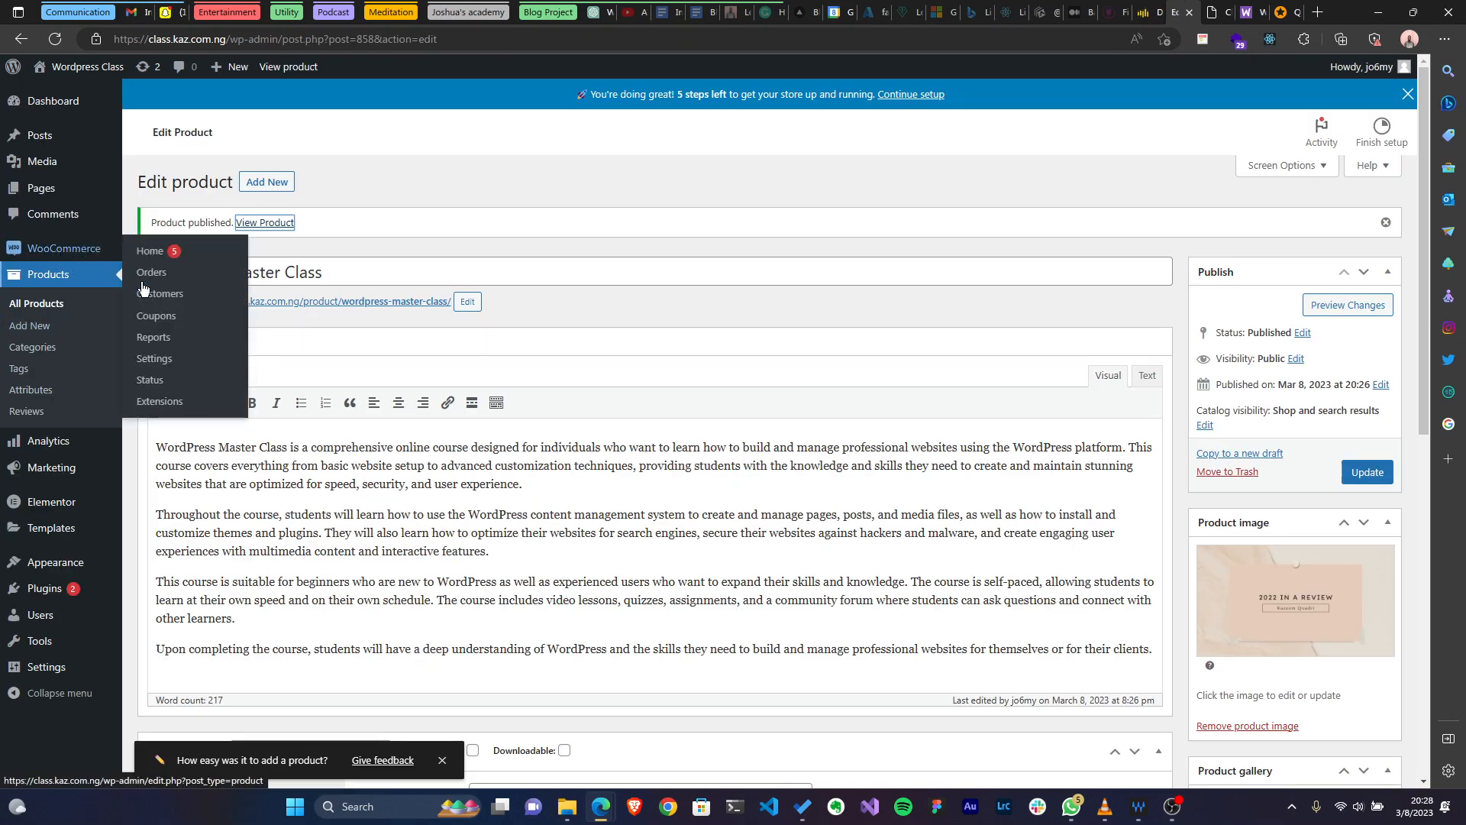
left_click(156, 362)
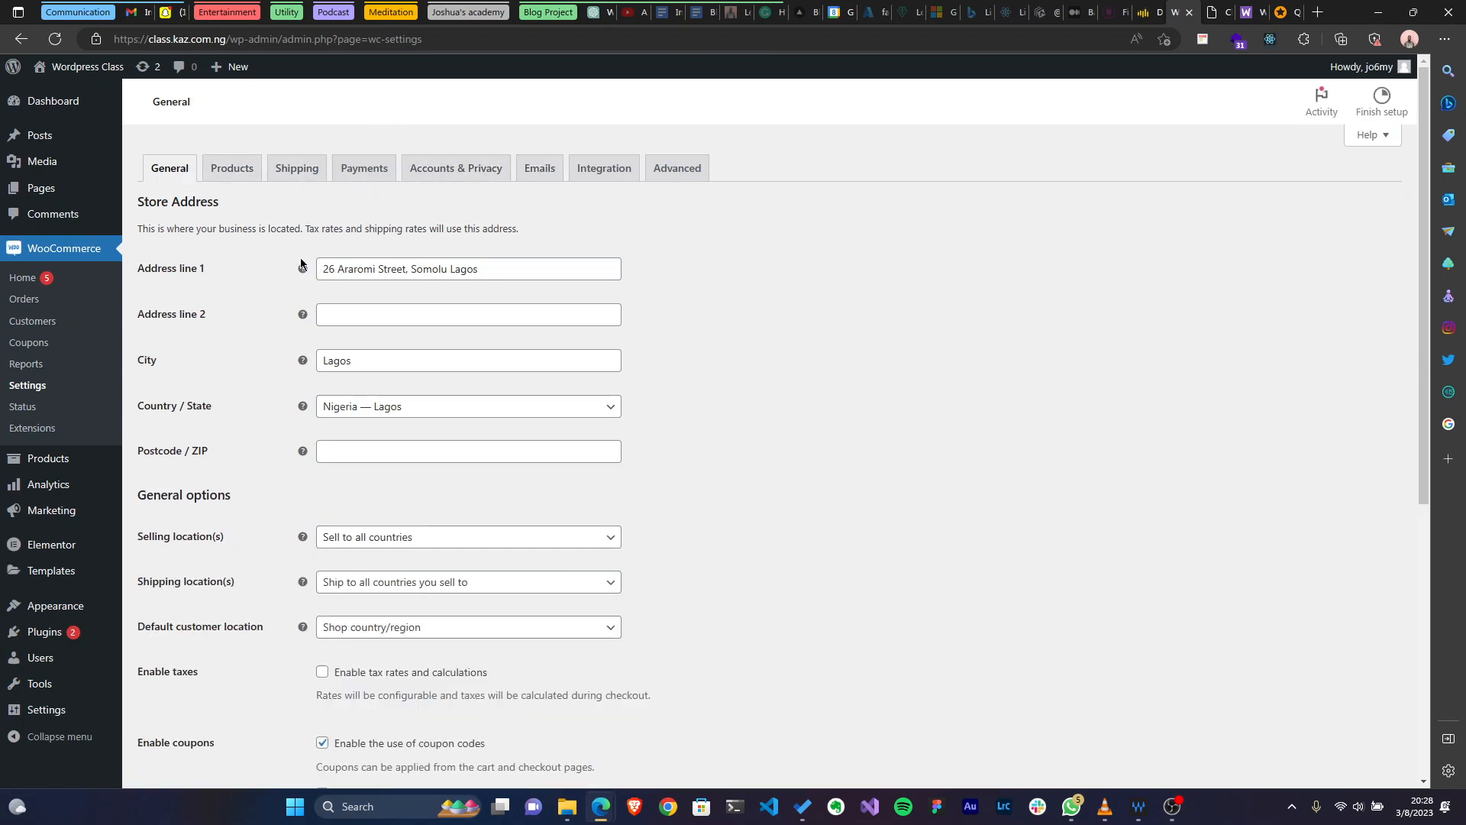
left_click(448, 260)
left_click(205, 382)
scroll(390, 345, "down", 2)
scroll(361, 363, "down", 5)
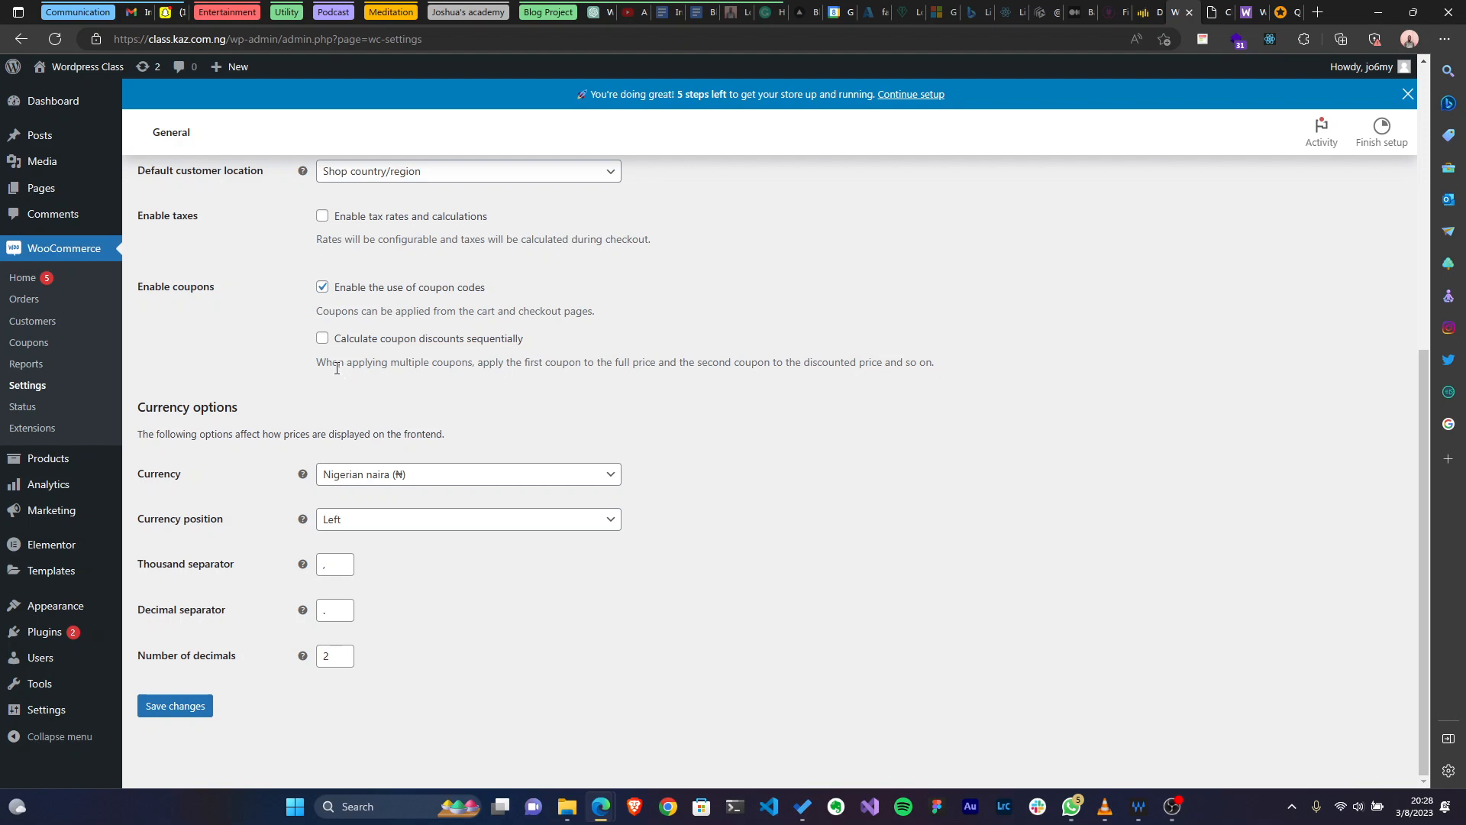
left_click(356, 470)
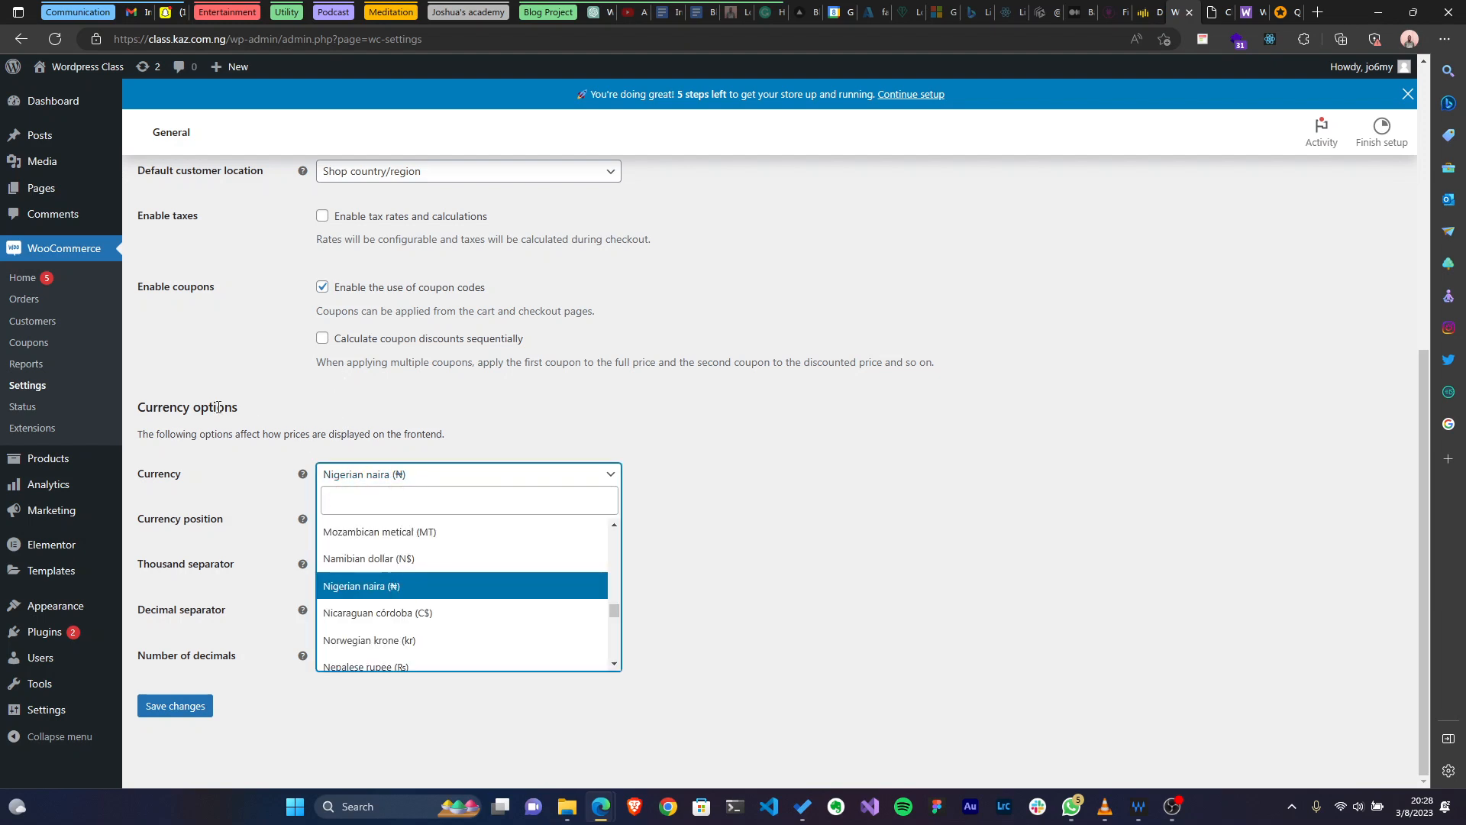
left_click(222, 380)
scroll(405, 259, "up", 4)
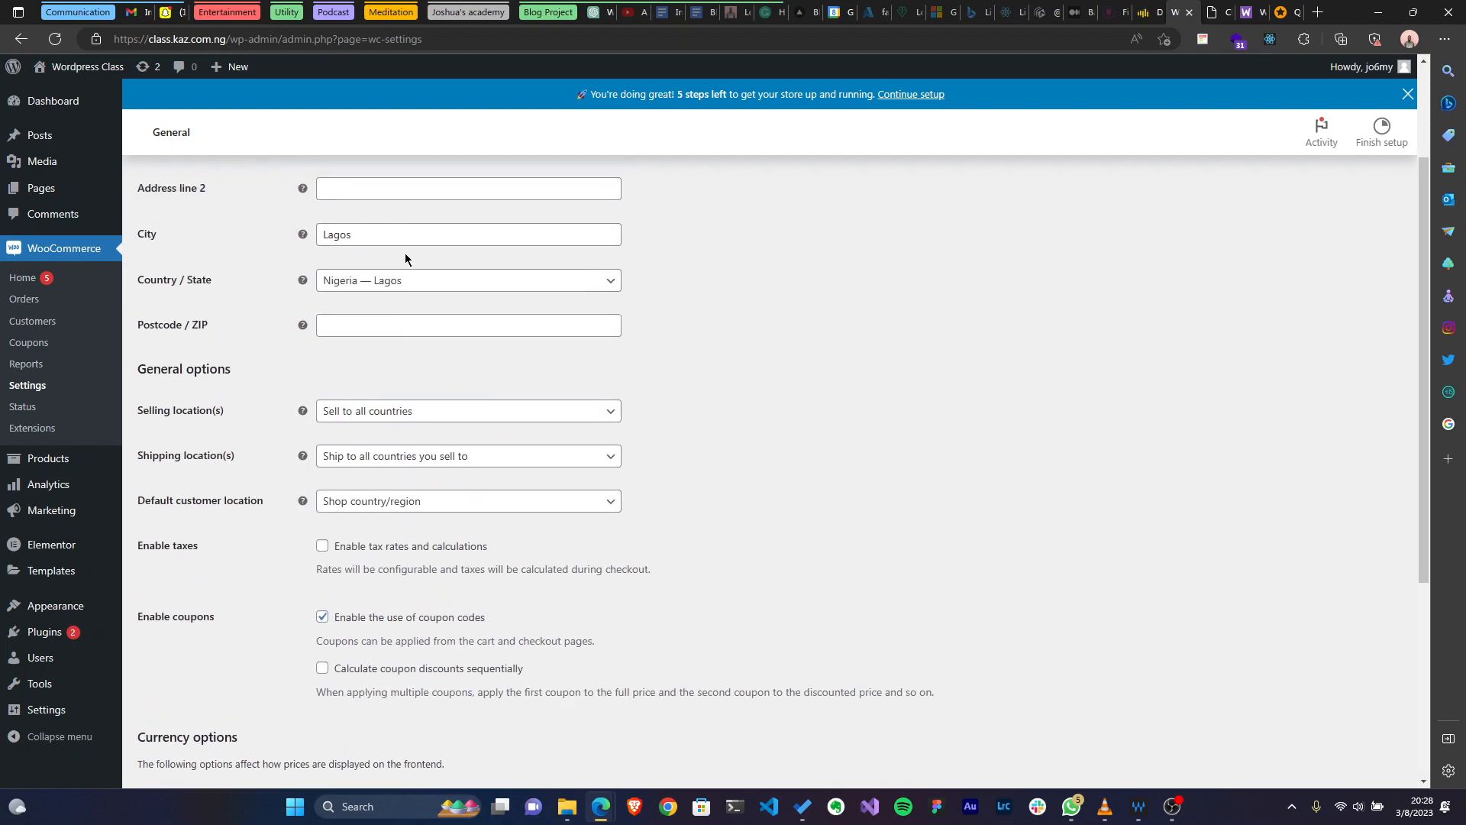
scroll(357, 534, "up", 2)
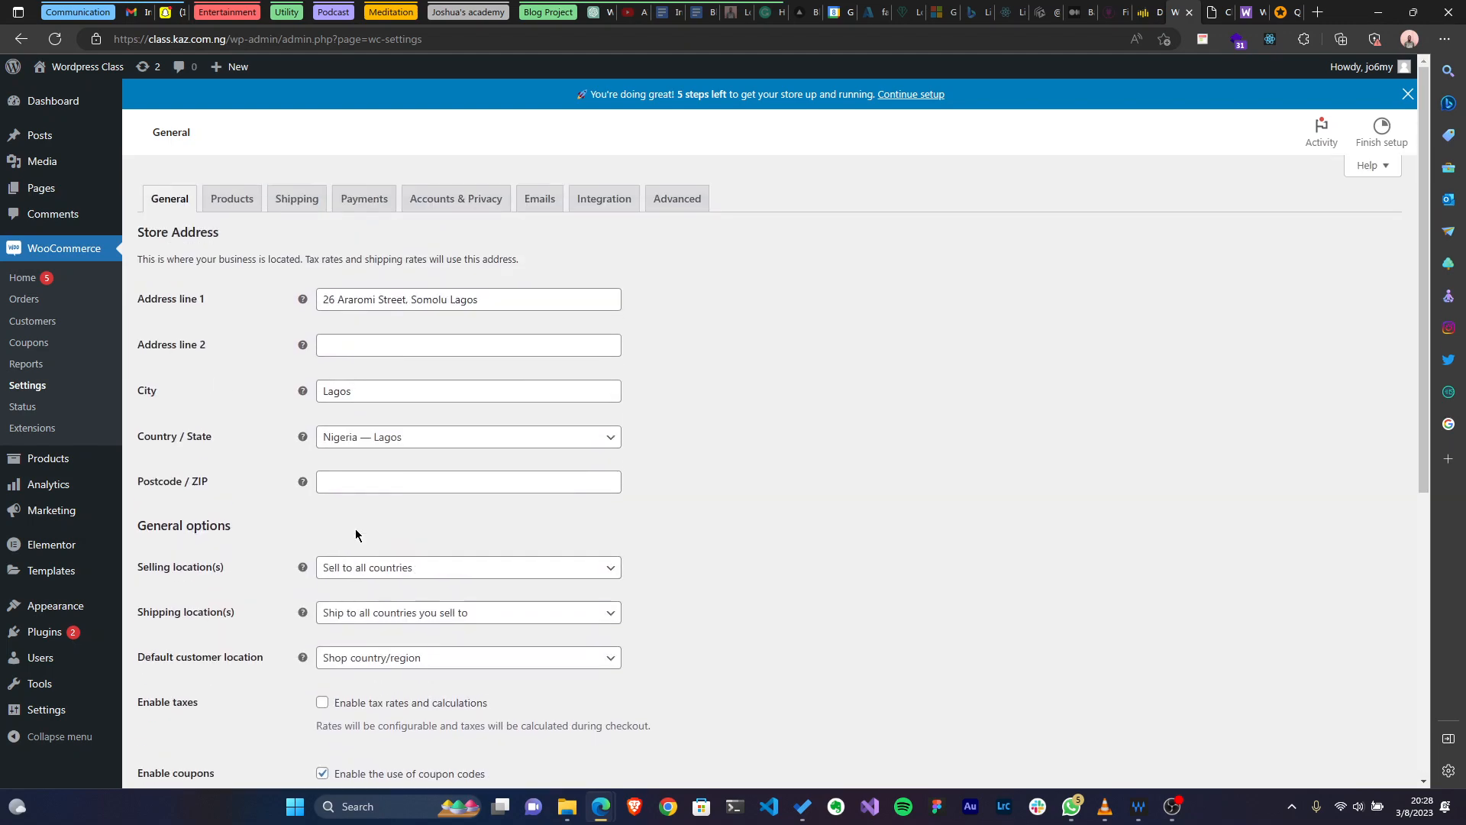
Review the WooCommerce product settings, including shop page, add to cart behaviour, measurements and reviews.
left_click(241, 201)
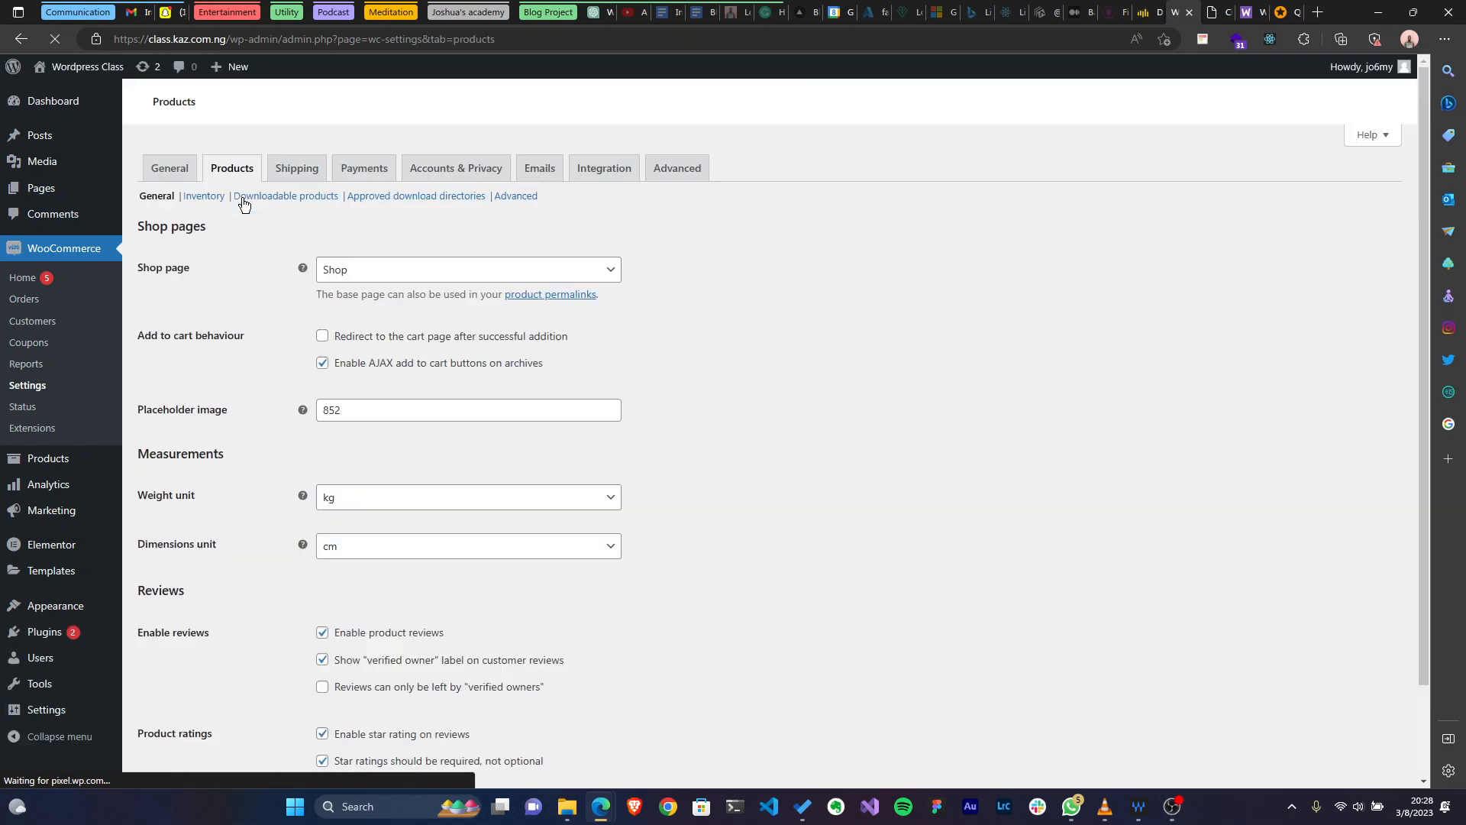
scroll(374, 373, "down", 1)
scroll(374, 368, "up", 1)
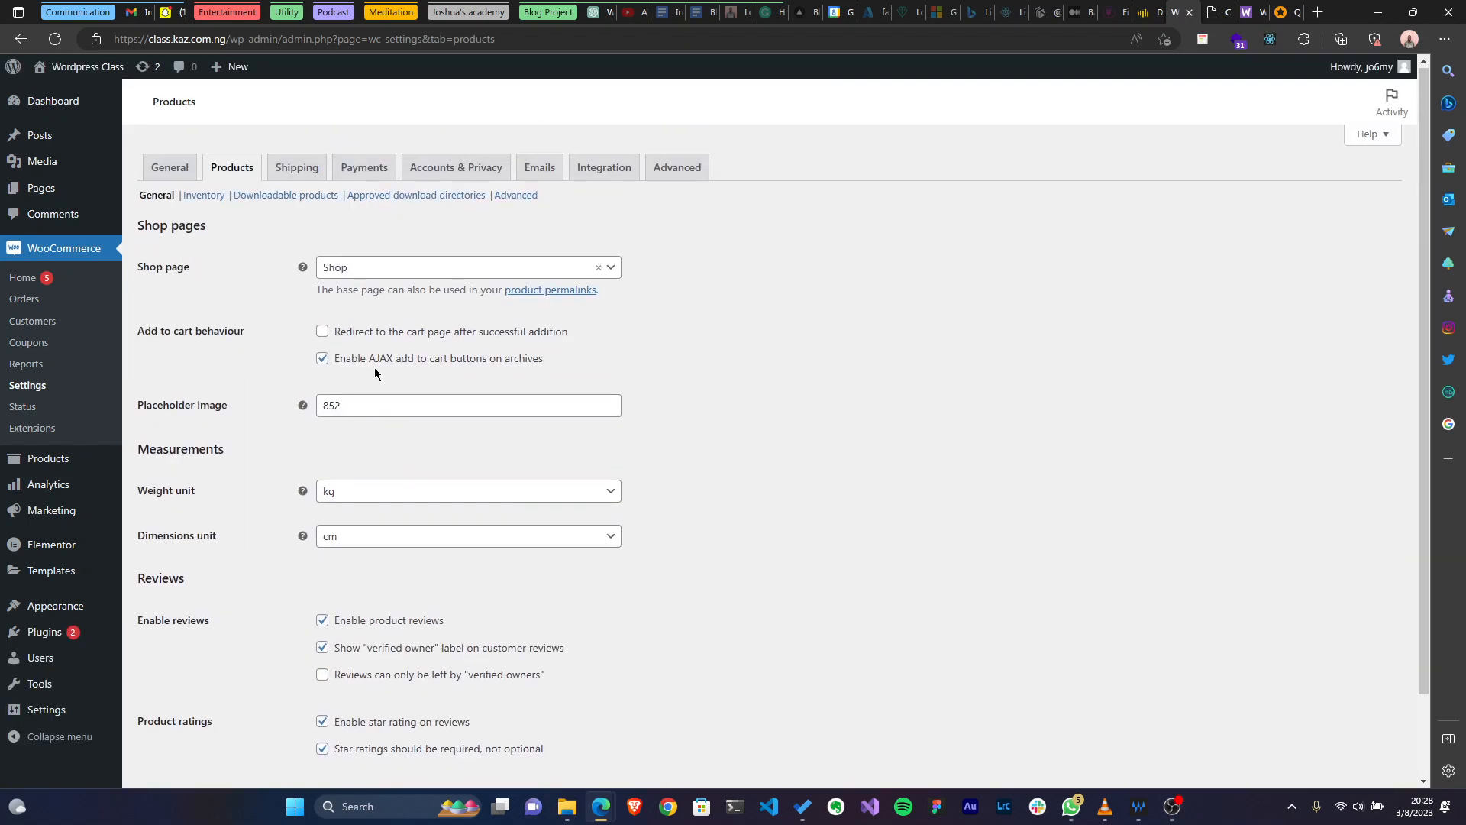
scroll(374, 368, "down", 2)
scroll(282, 372, "up", 2)
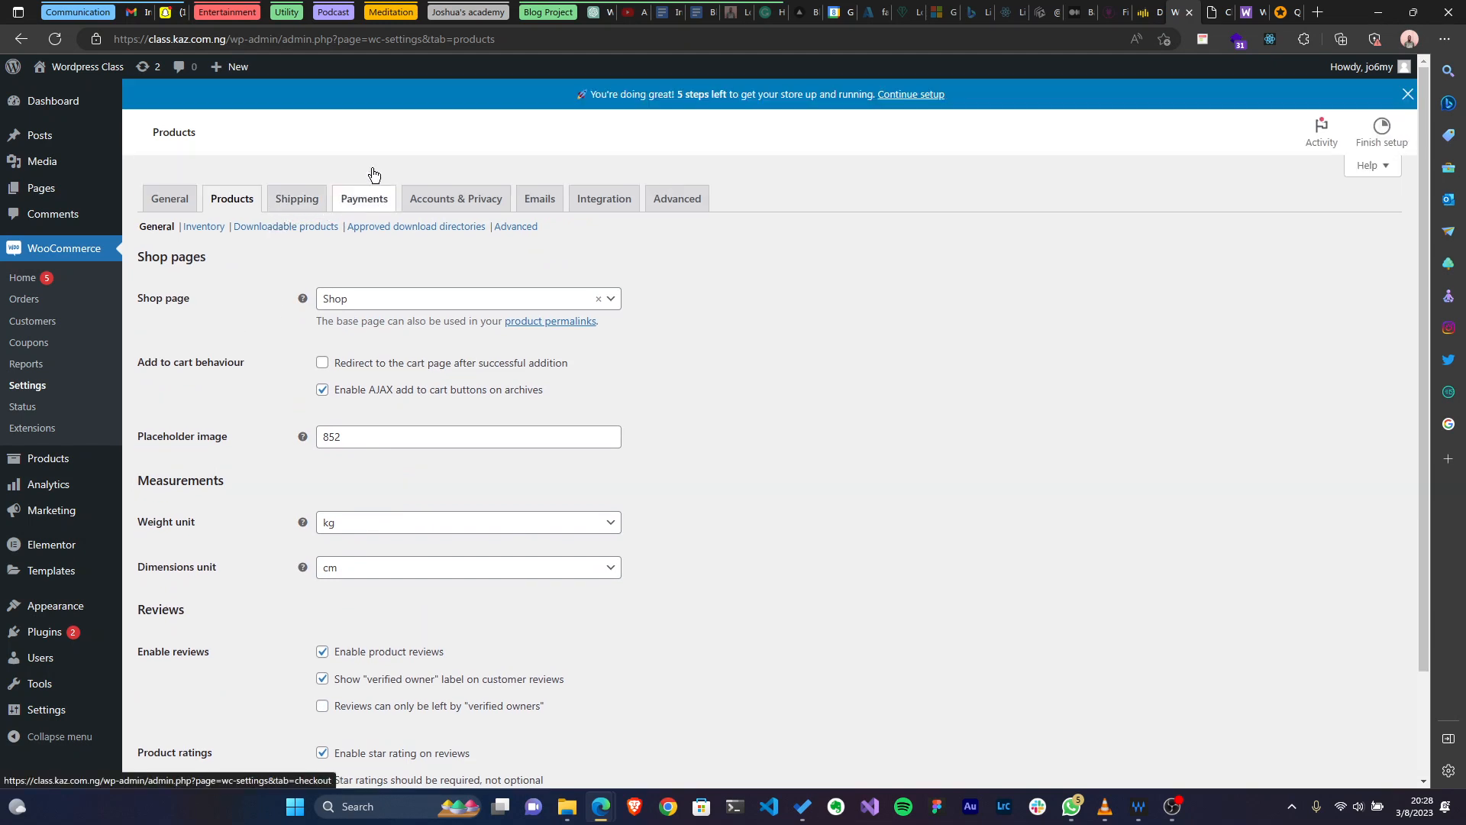
Enable Cash on delivery among the store's payment methods and save the changes.
left_click(378, 201)
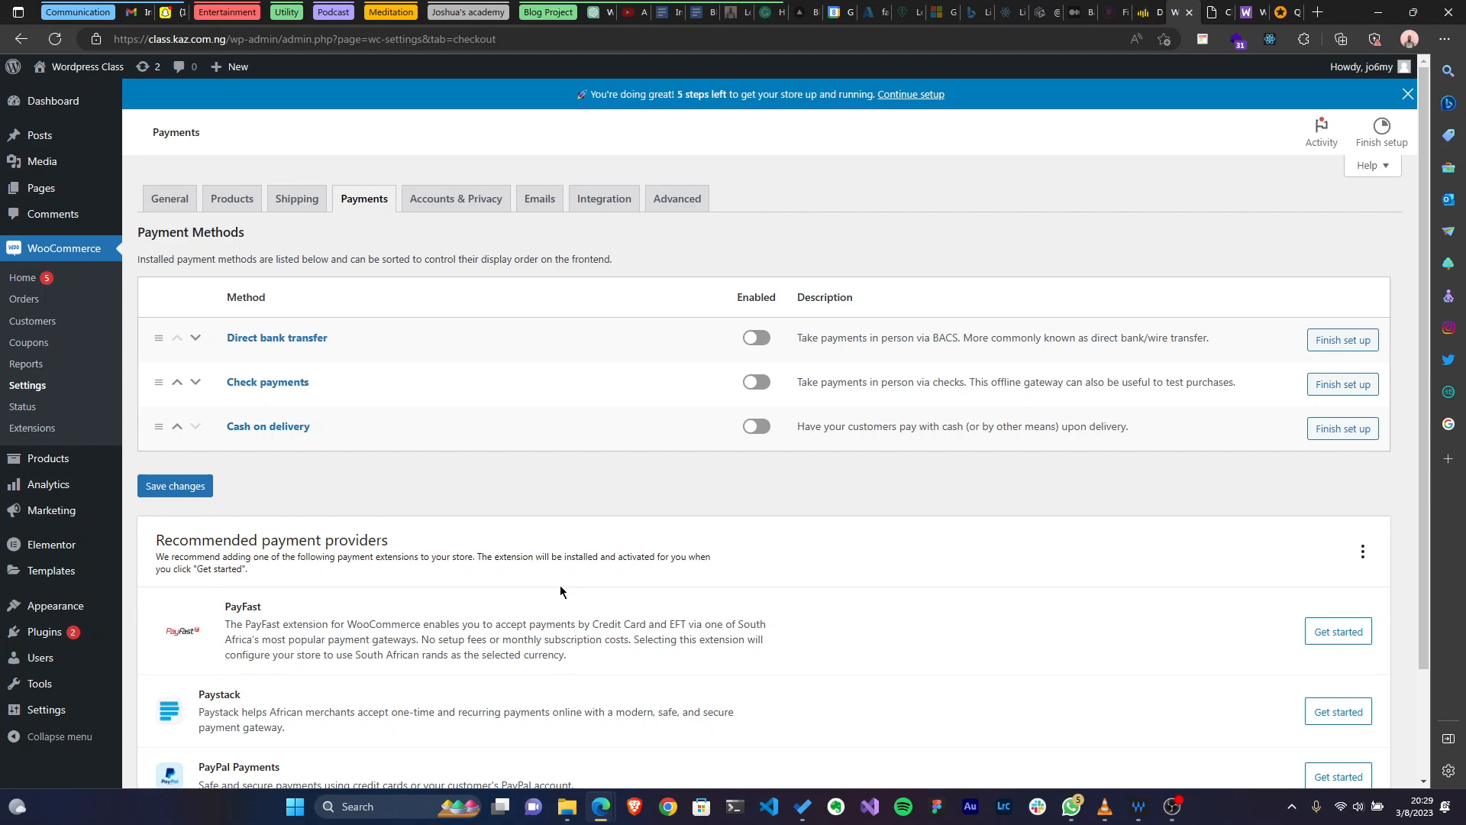
scroll(559, 586, "down", 2)
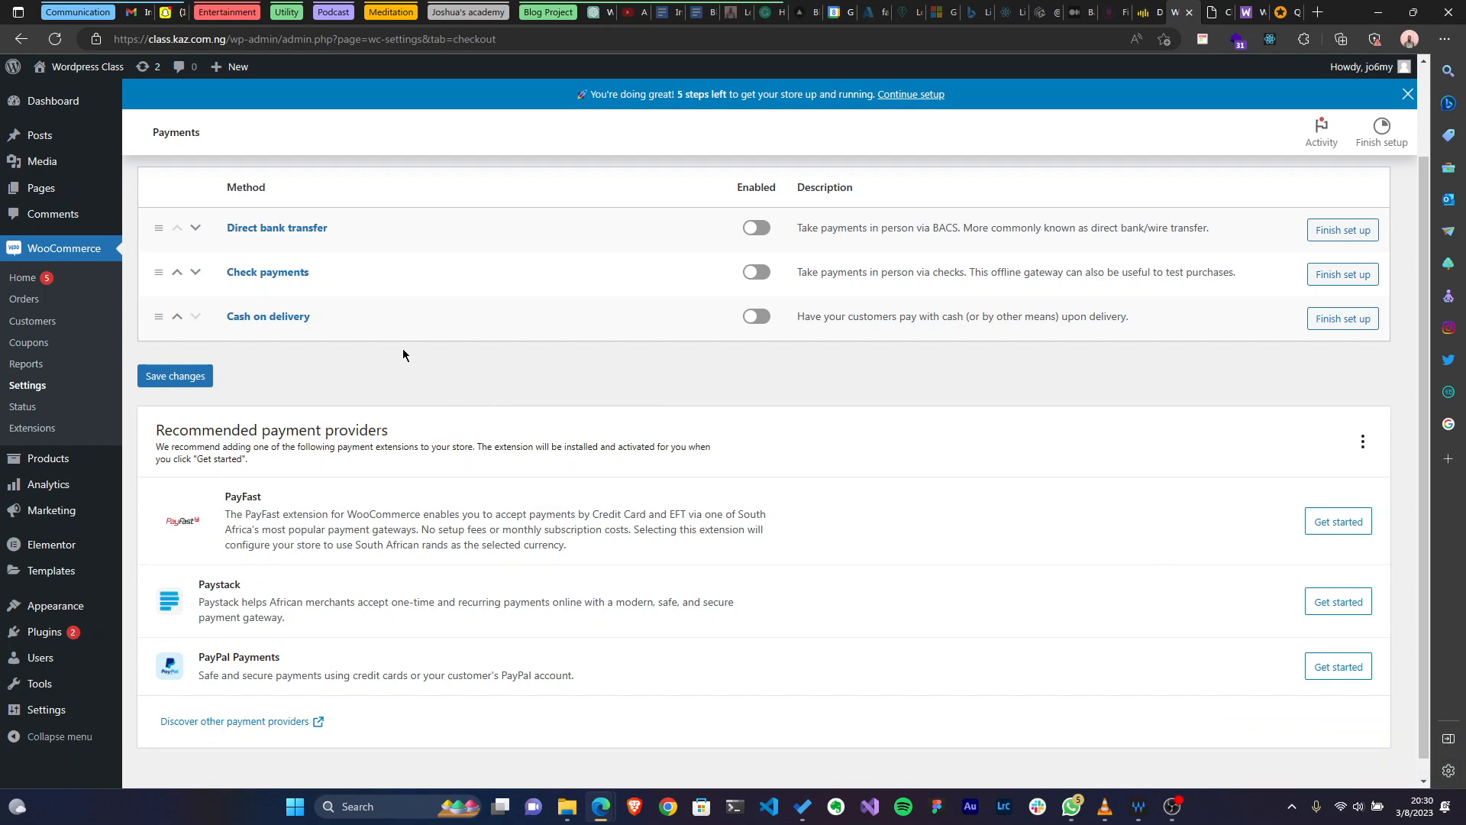
left_click(758, 319)
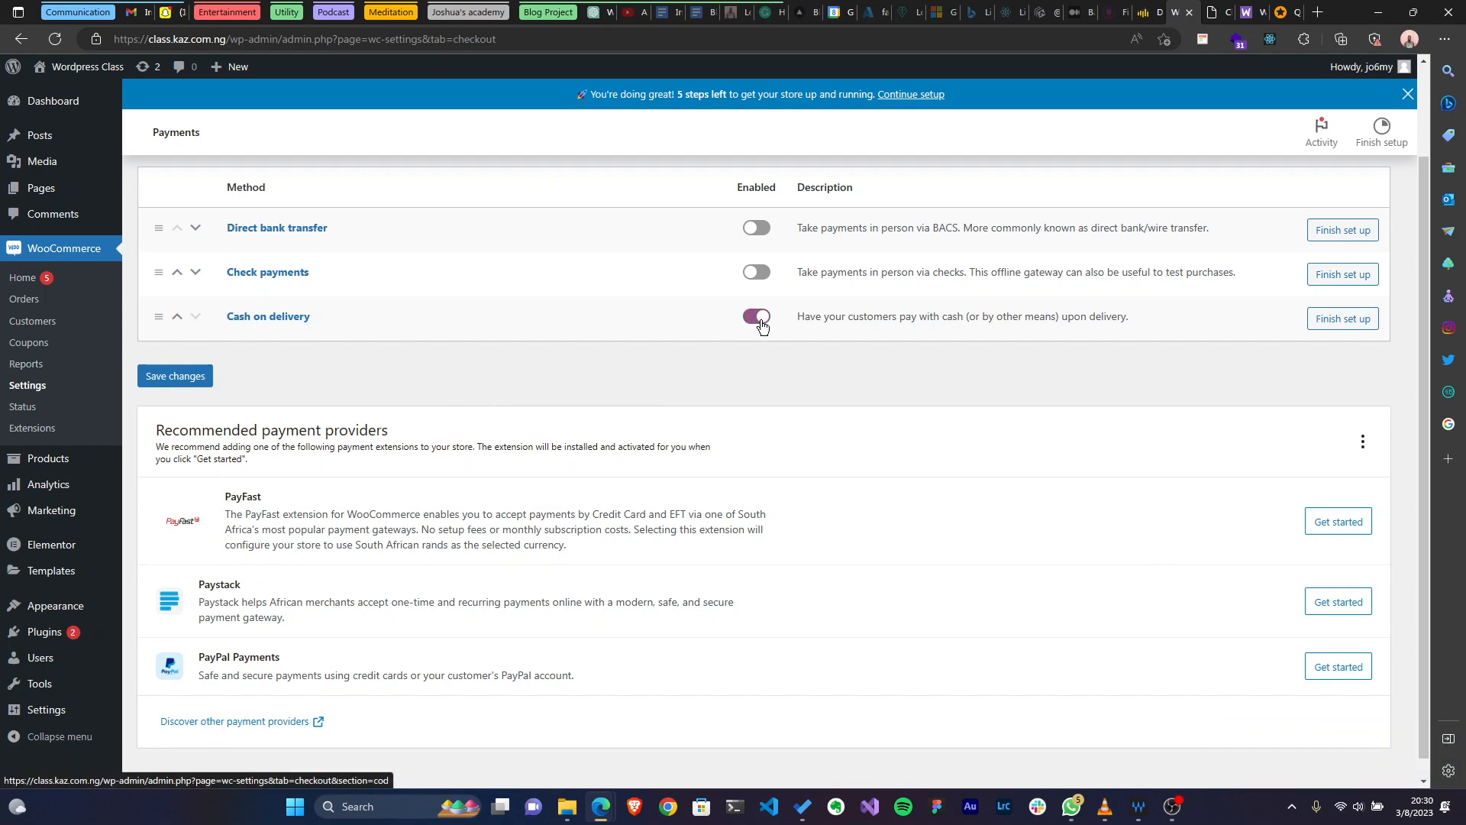
left_click(154, 380)
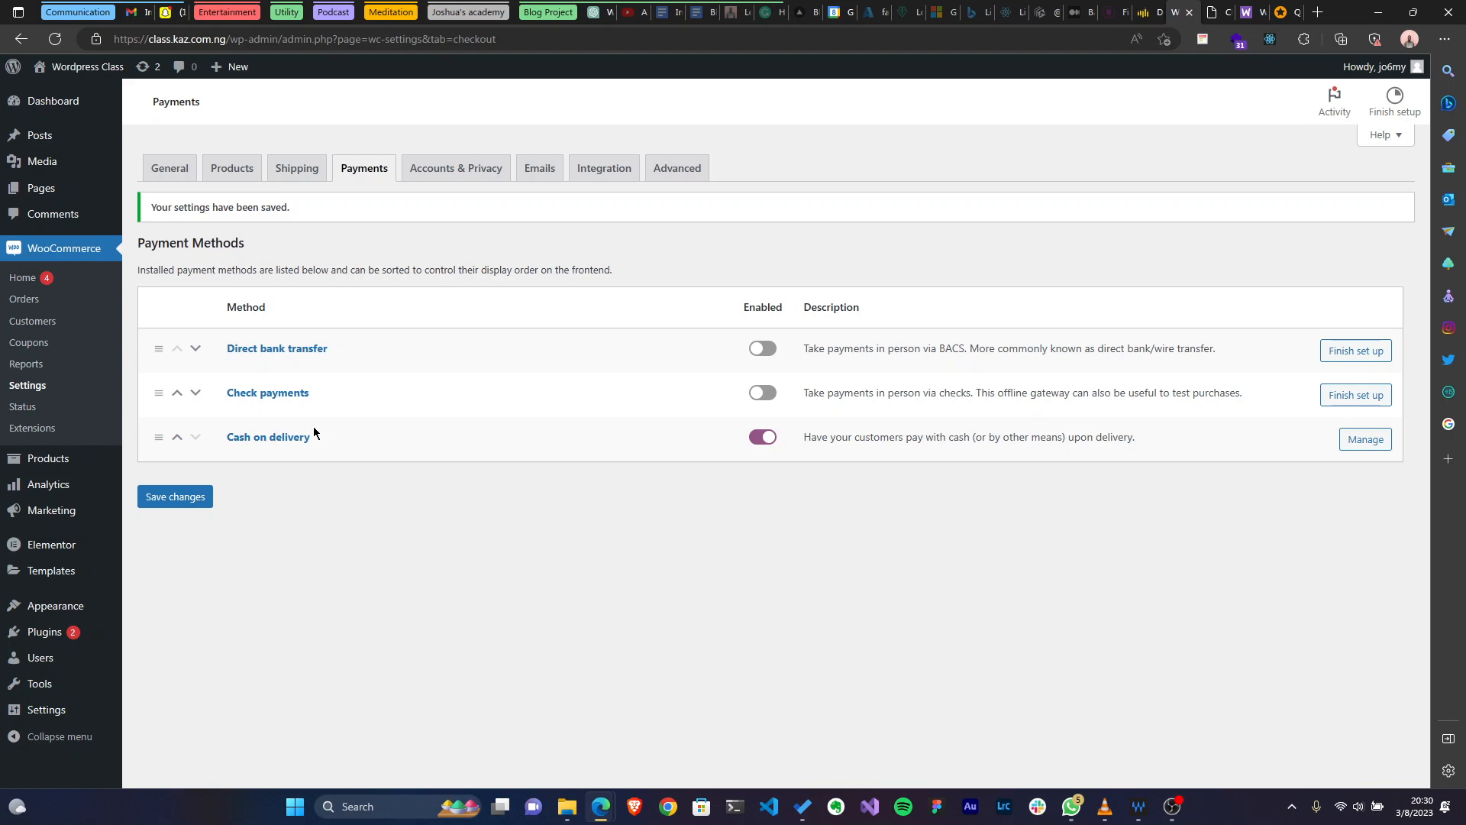
Search for paystack among the plugins available to add and look through the matching plugins.
mouse_move(46, 459)
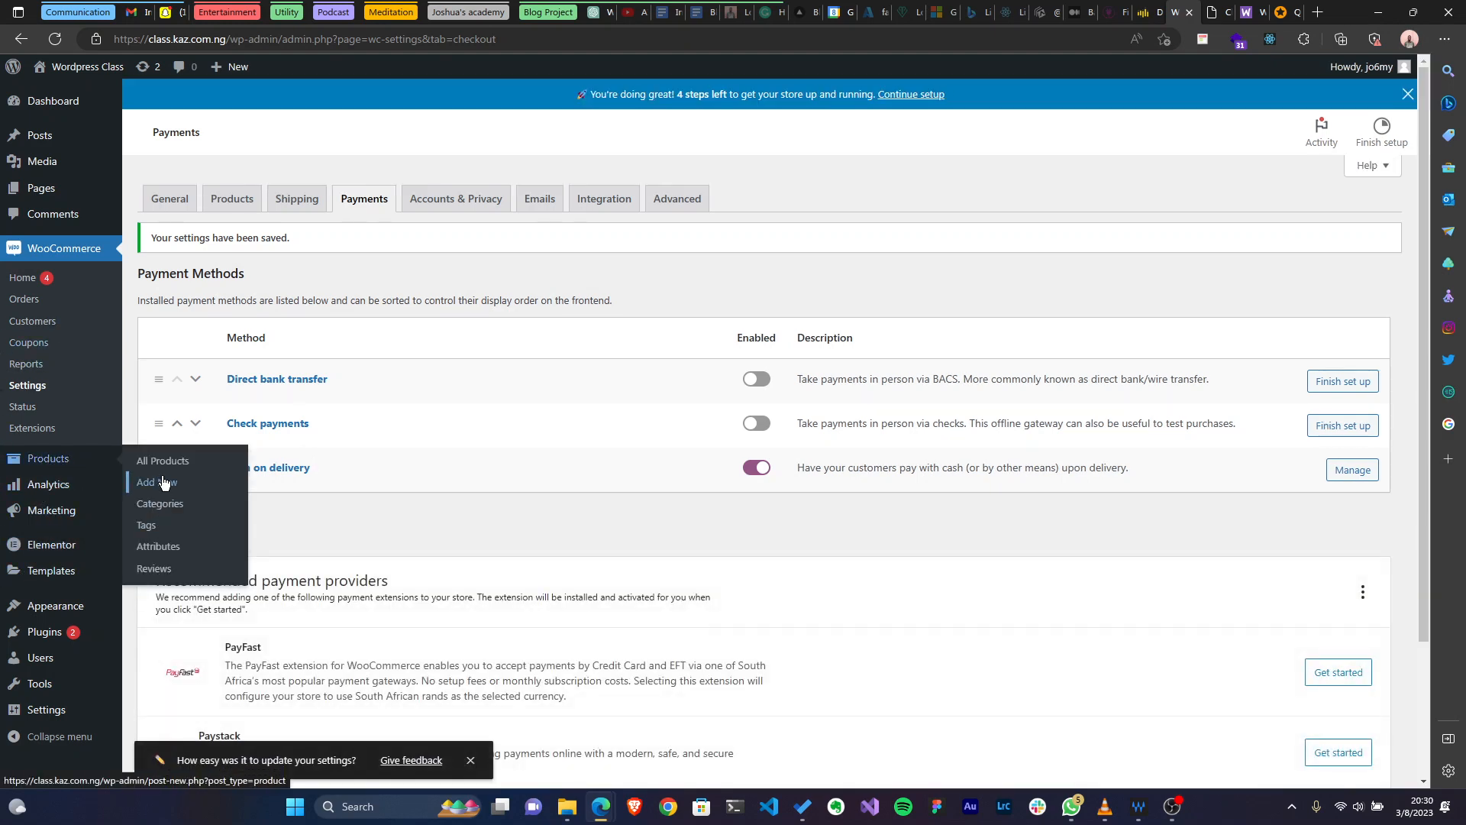
left_click(162, 483)
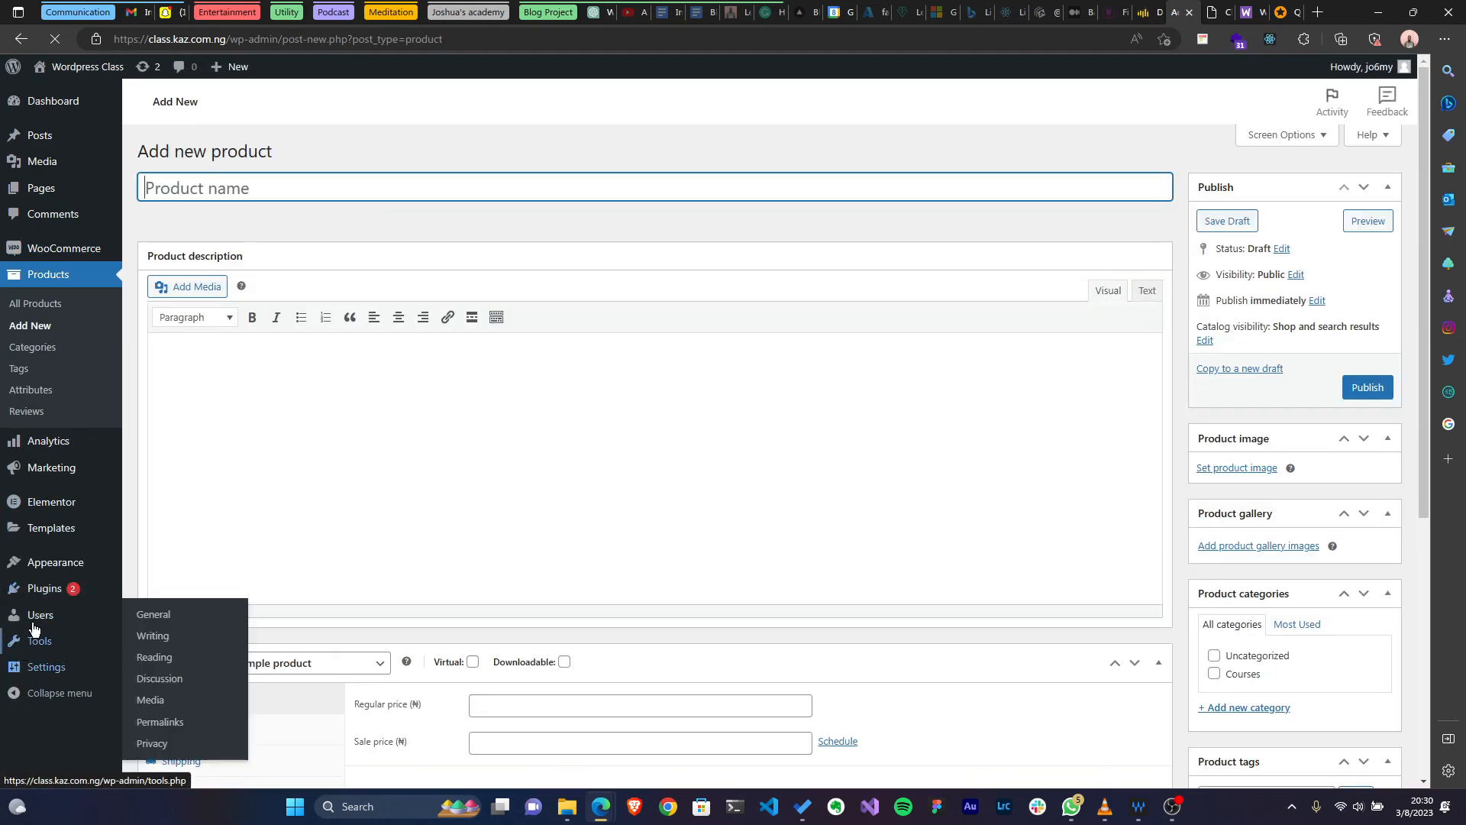
mouse_move(144, 622)
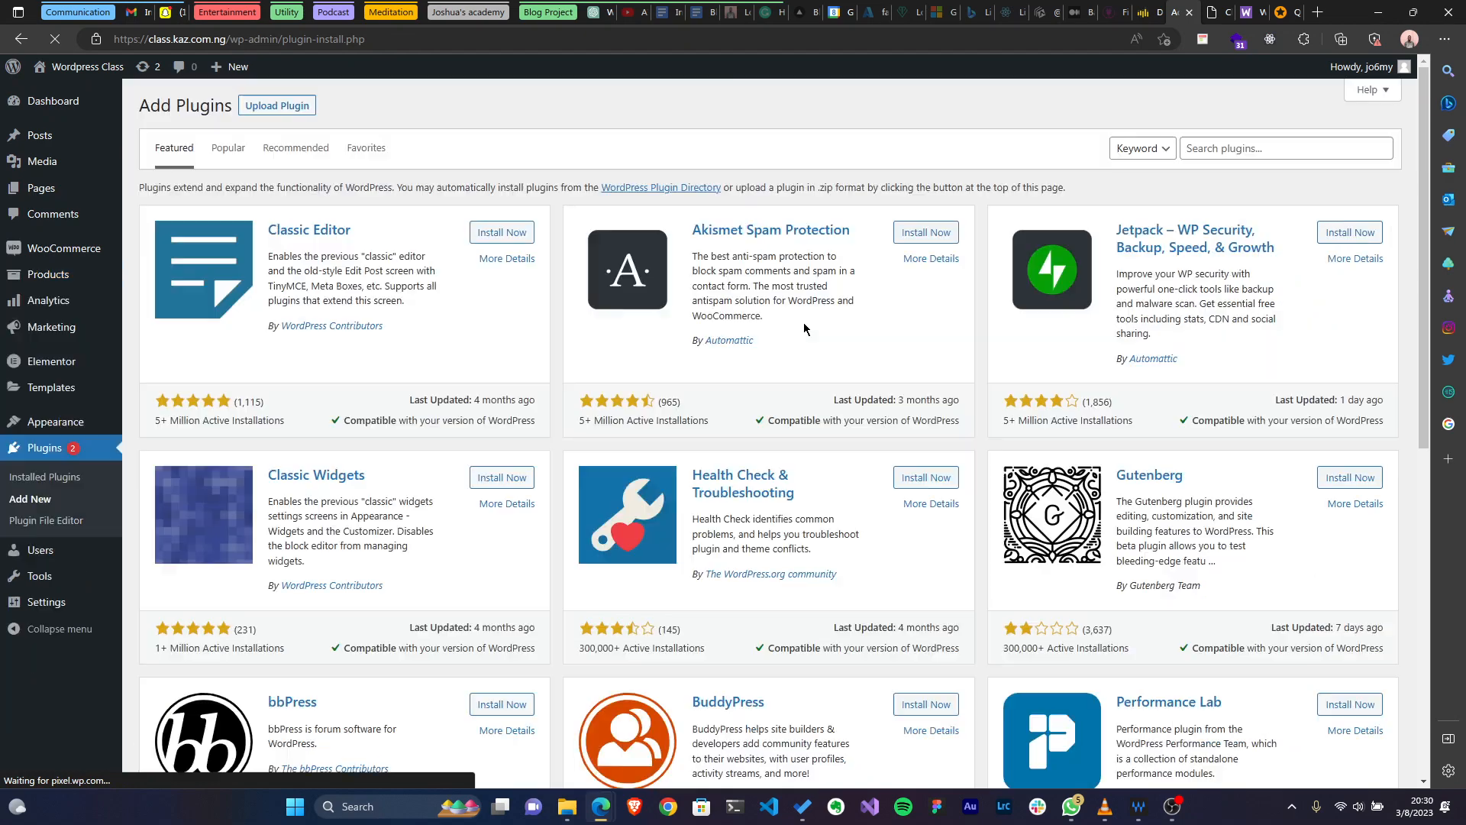
left_click(1204, 148)
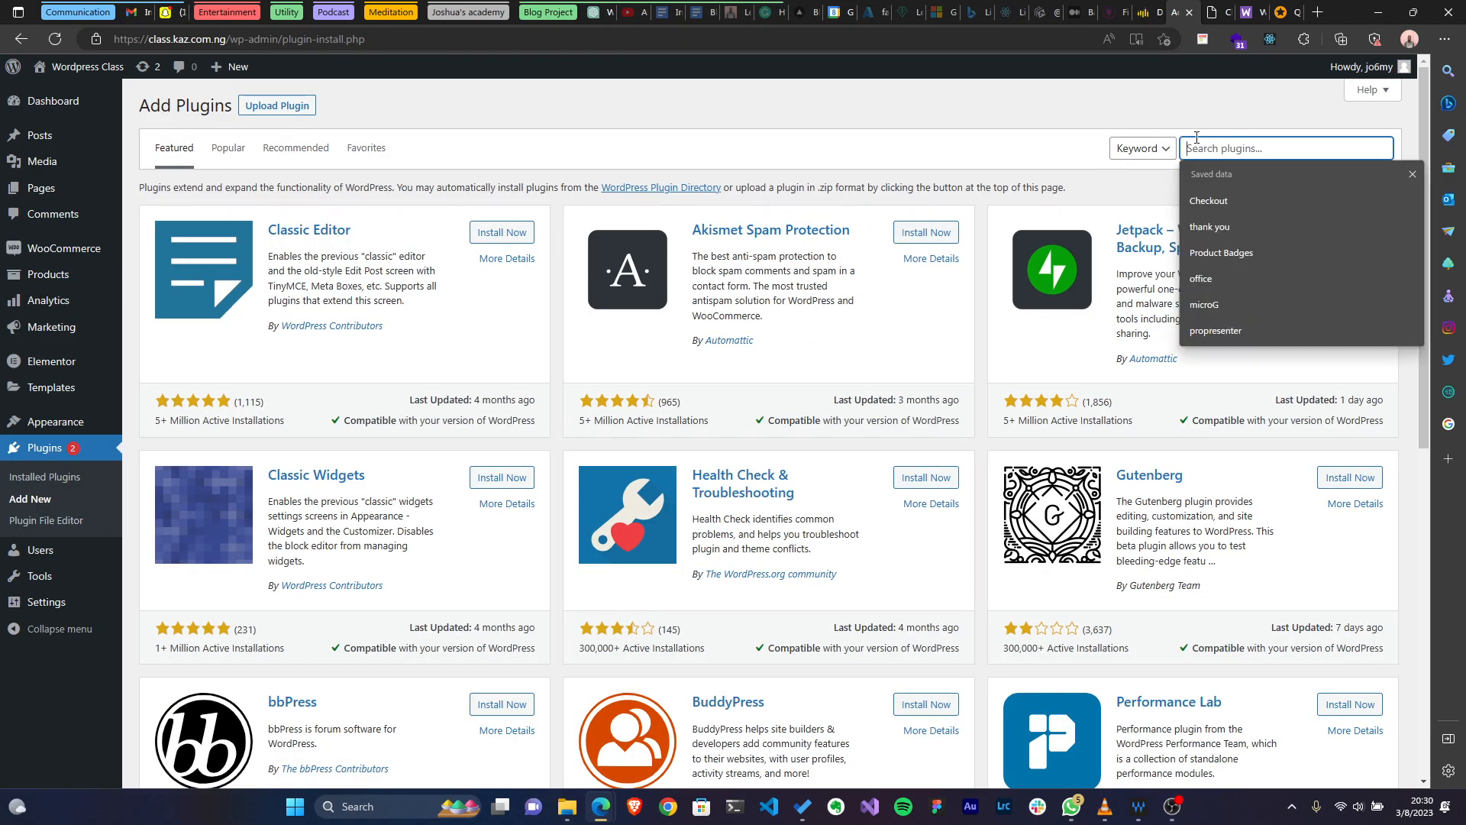
type("paystack")
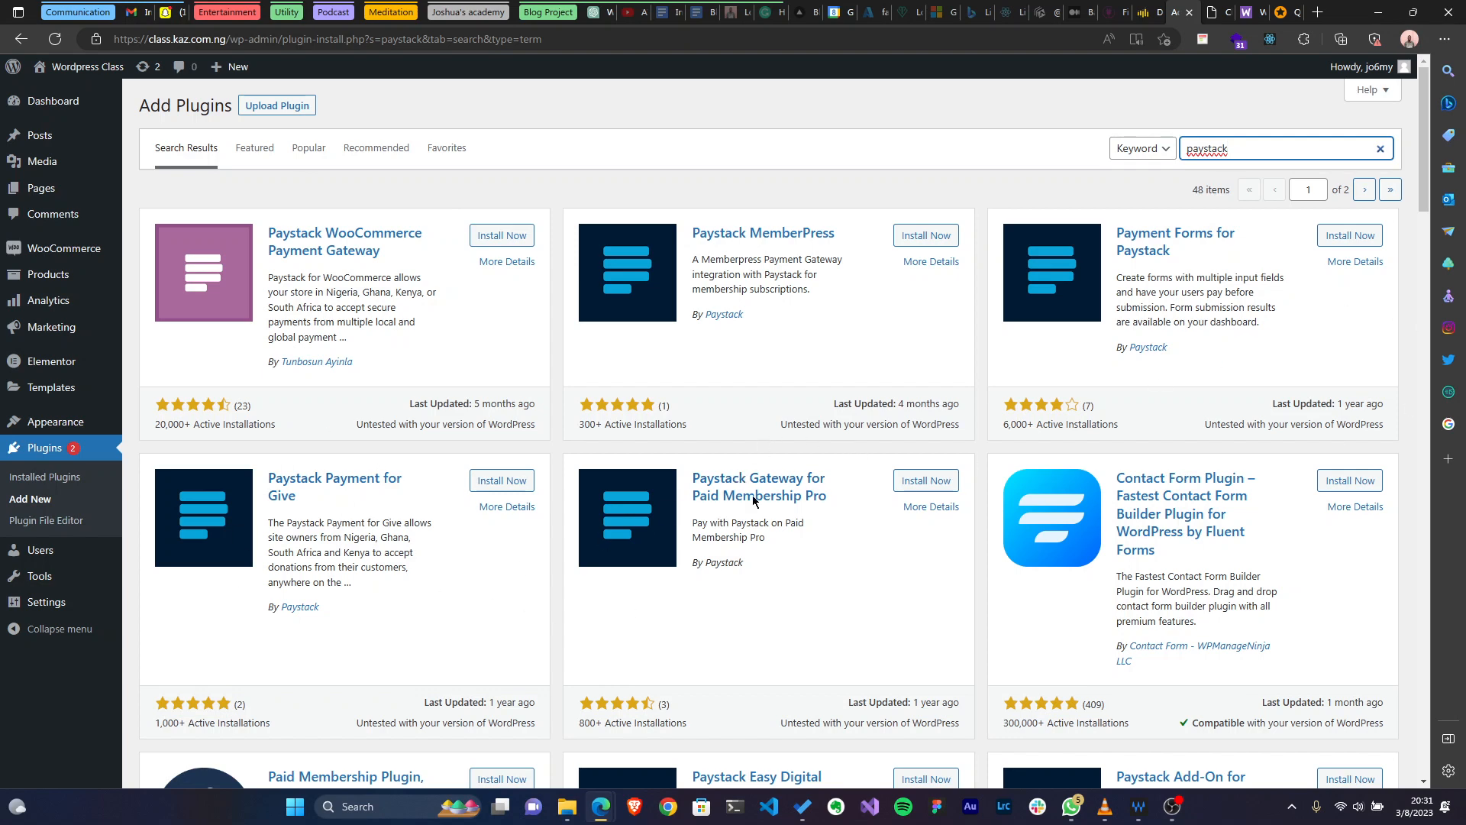
scroll(1041, 434, "down", 4)
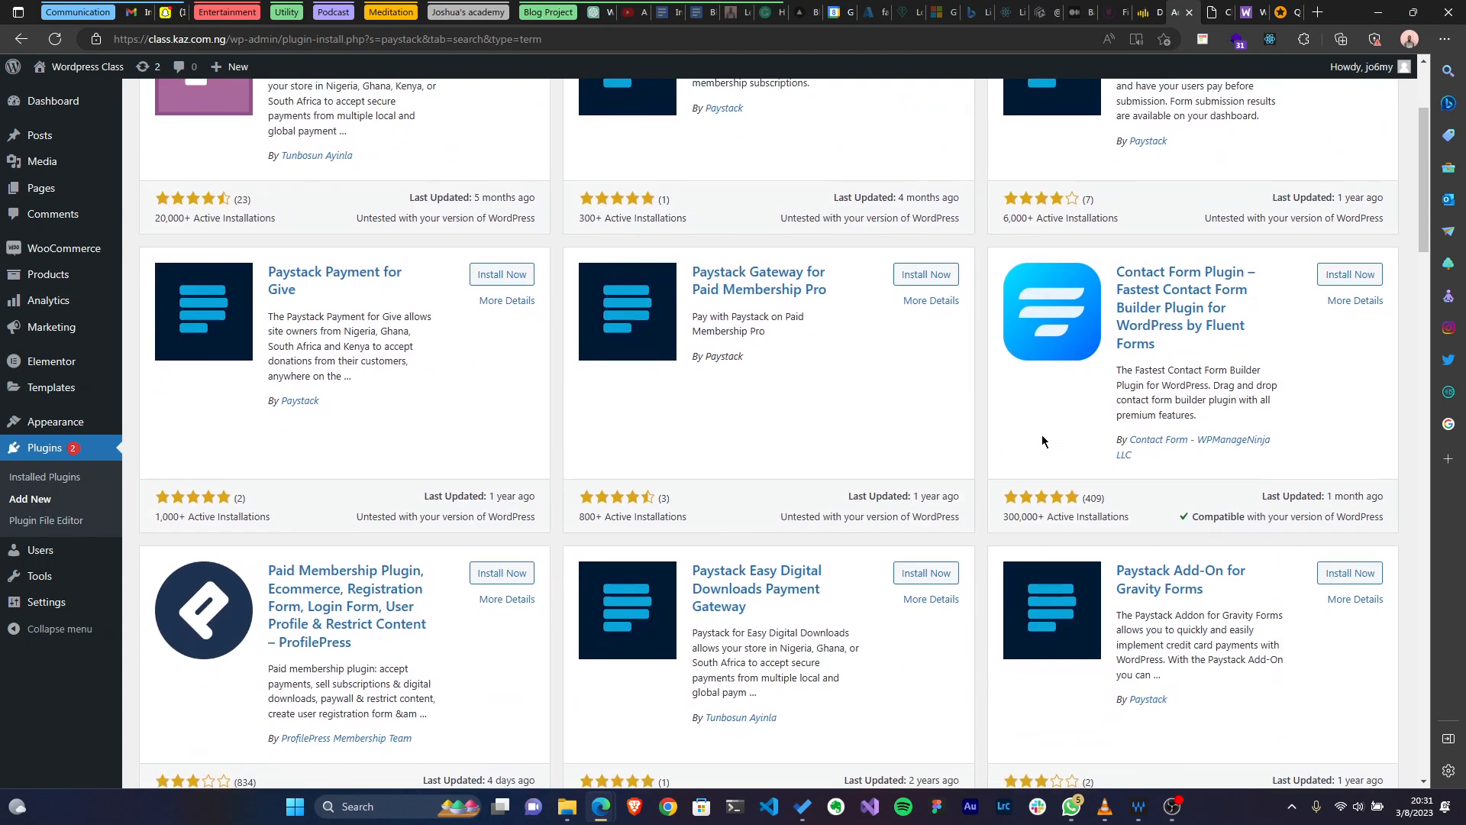
scroll(1041, 434, "up", 4)
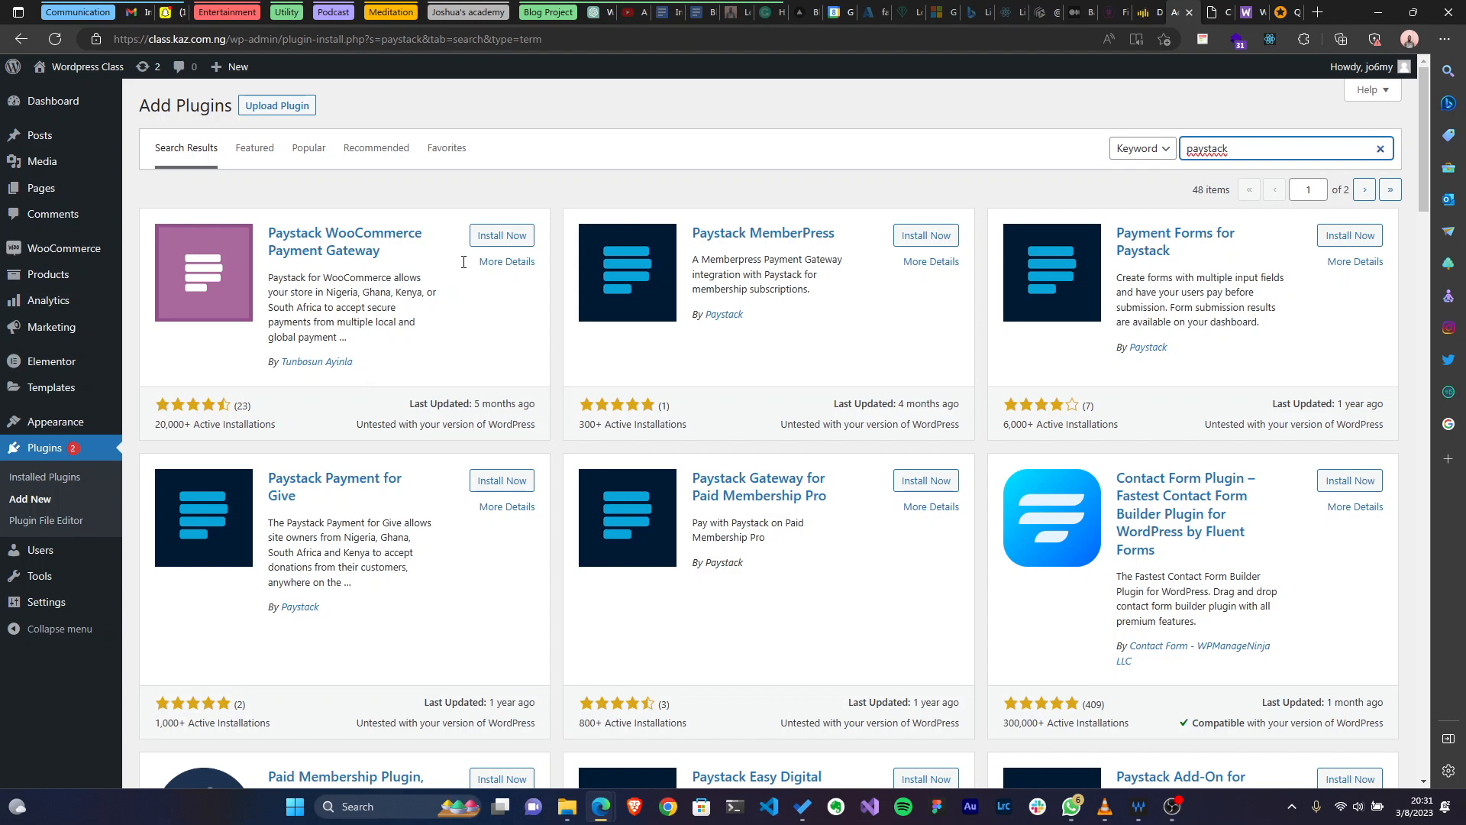
Install and activate the Paystack WooCommerce Payment Gateway plugin.
left_click(514, 237)
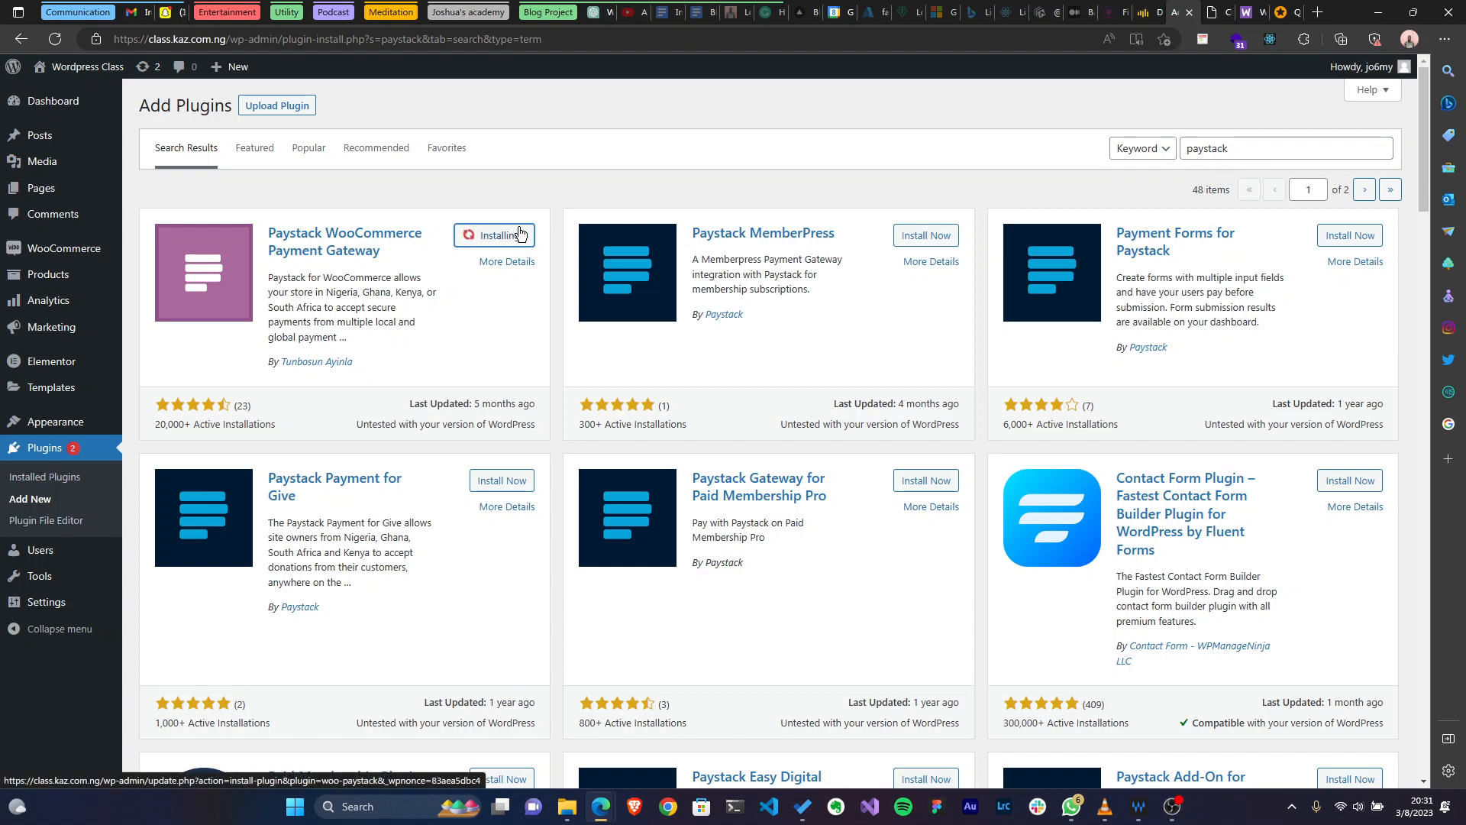
mouse_move(2, 432)
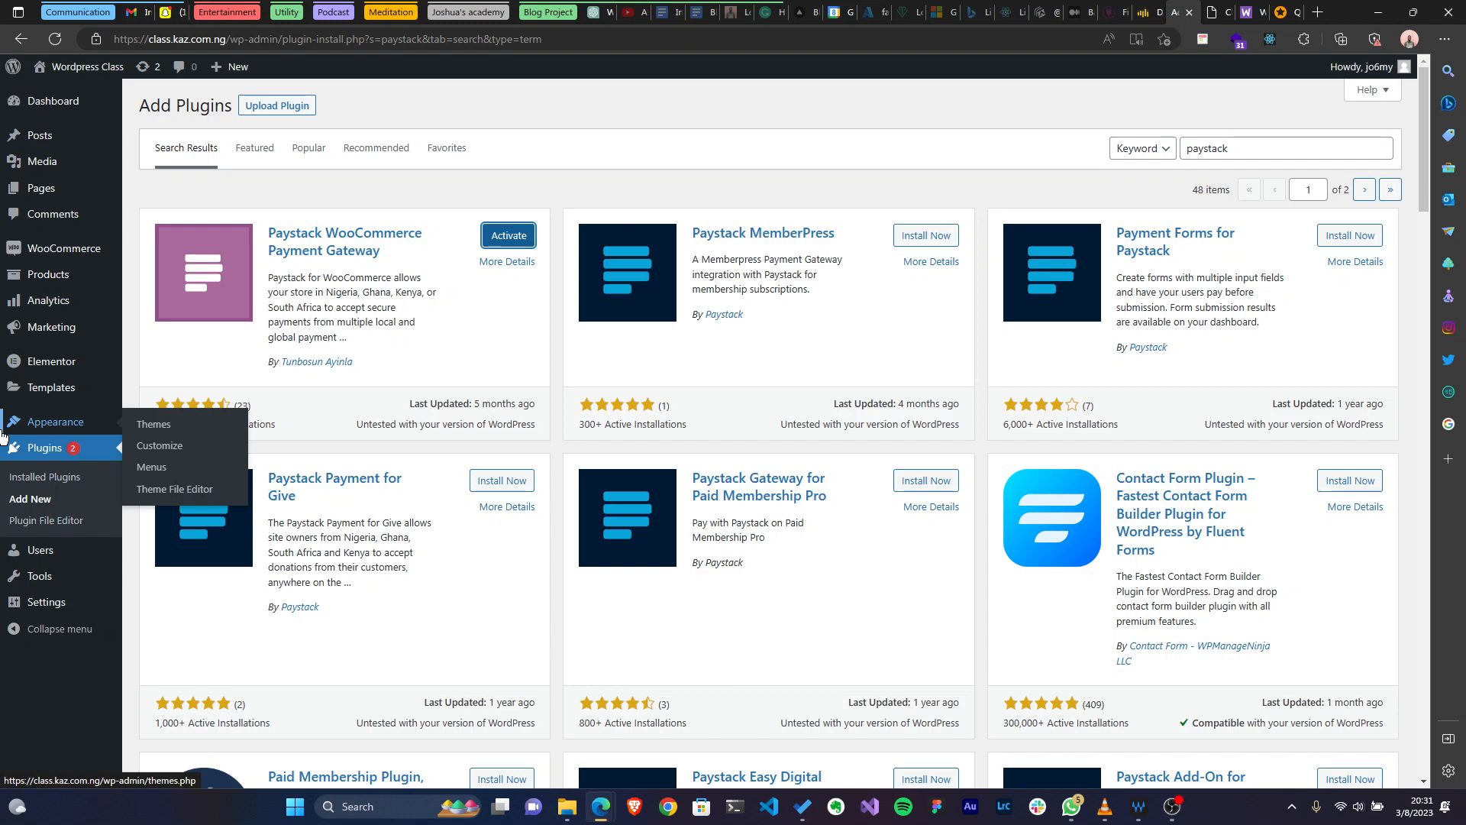
left_click(531, 237)
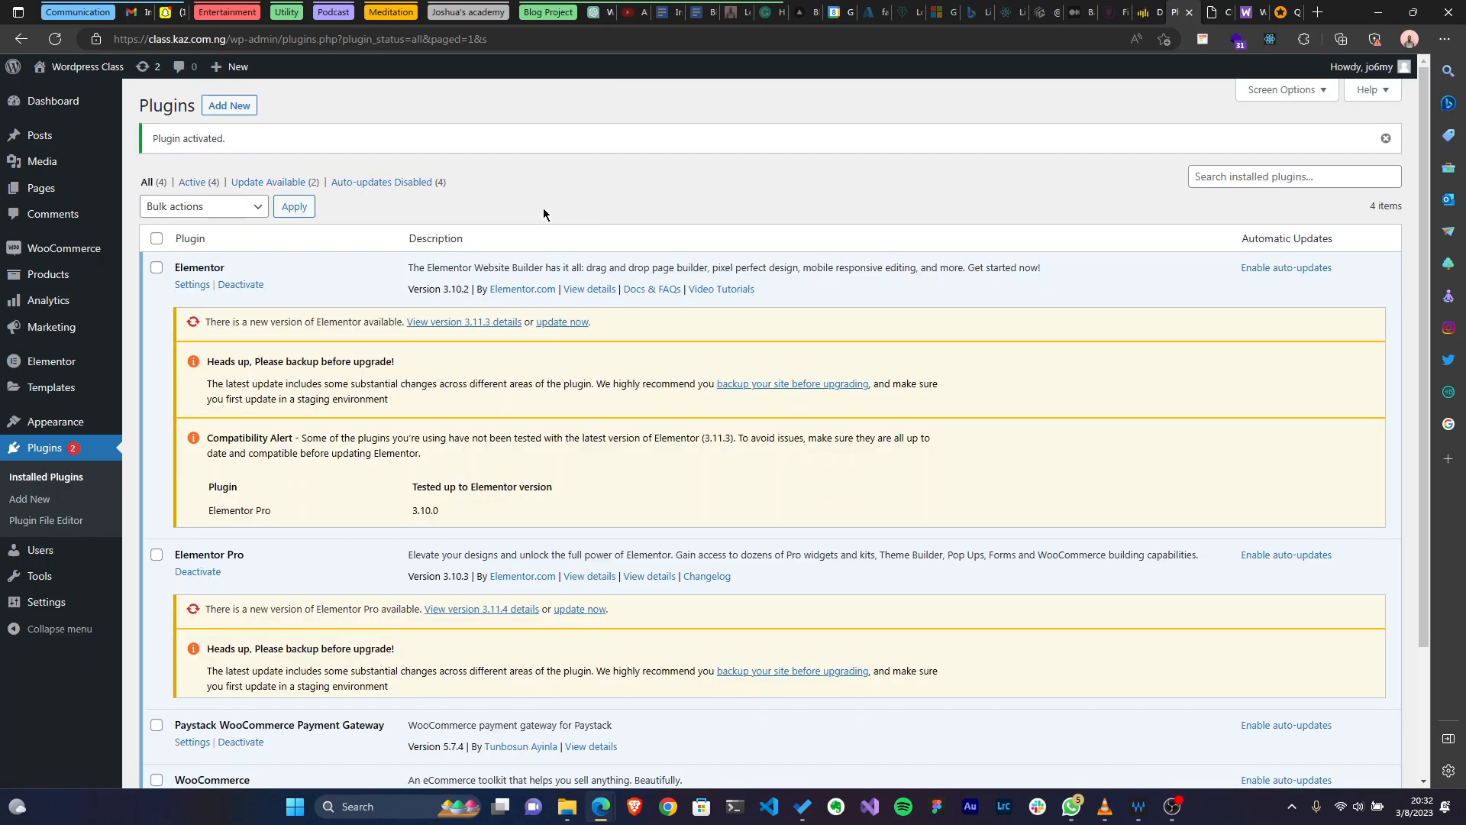
View the Paystack gateway's settings from the installed plugins and go back to the store's payment methods list.
scroll(543, 212, "down", 2)
scroll(543, 212, "up", 2)
scroll(252, 218, "down", 2)
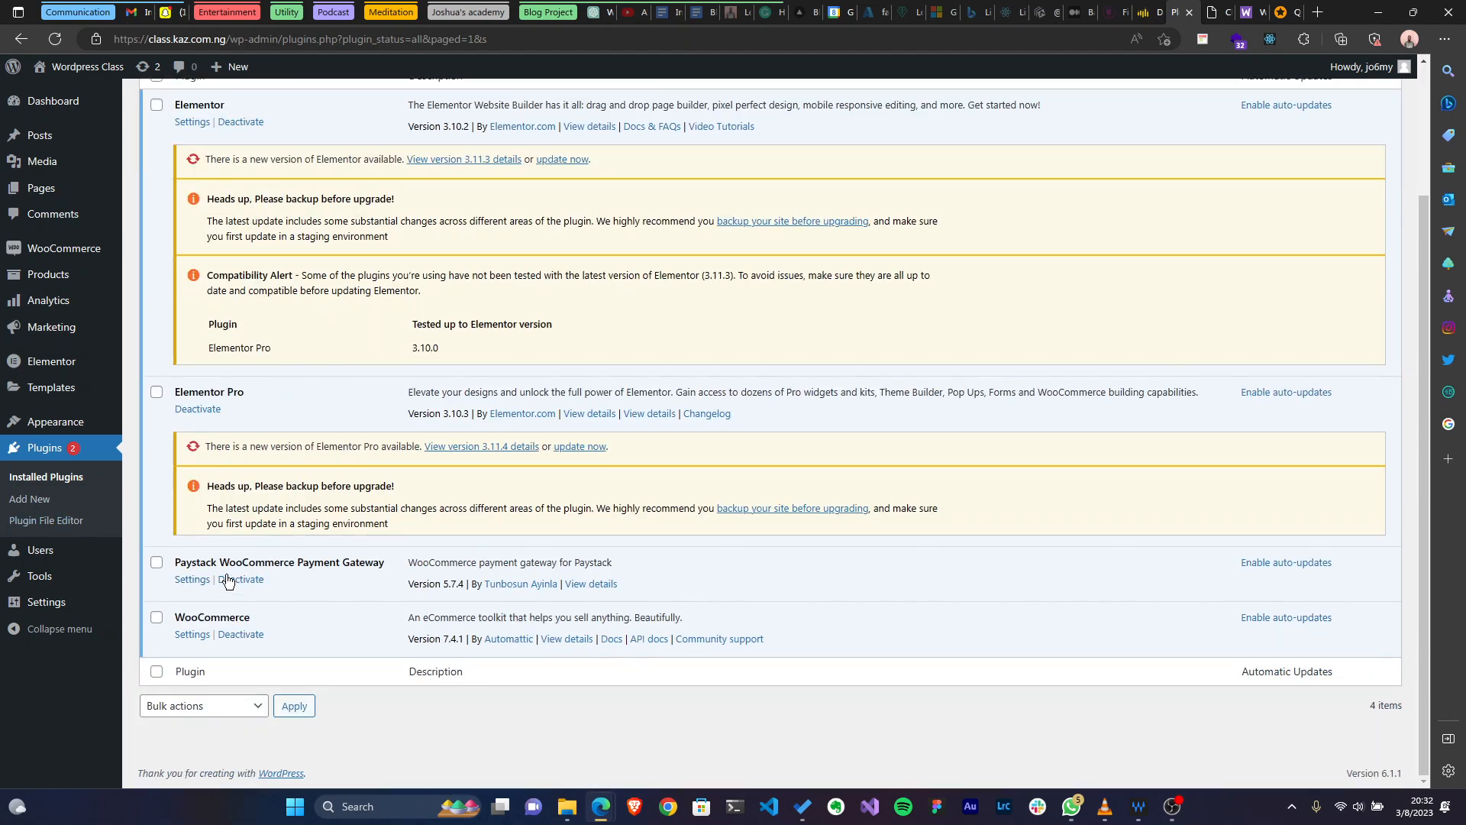
left_click(187, 582)
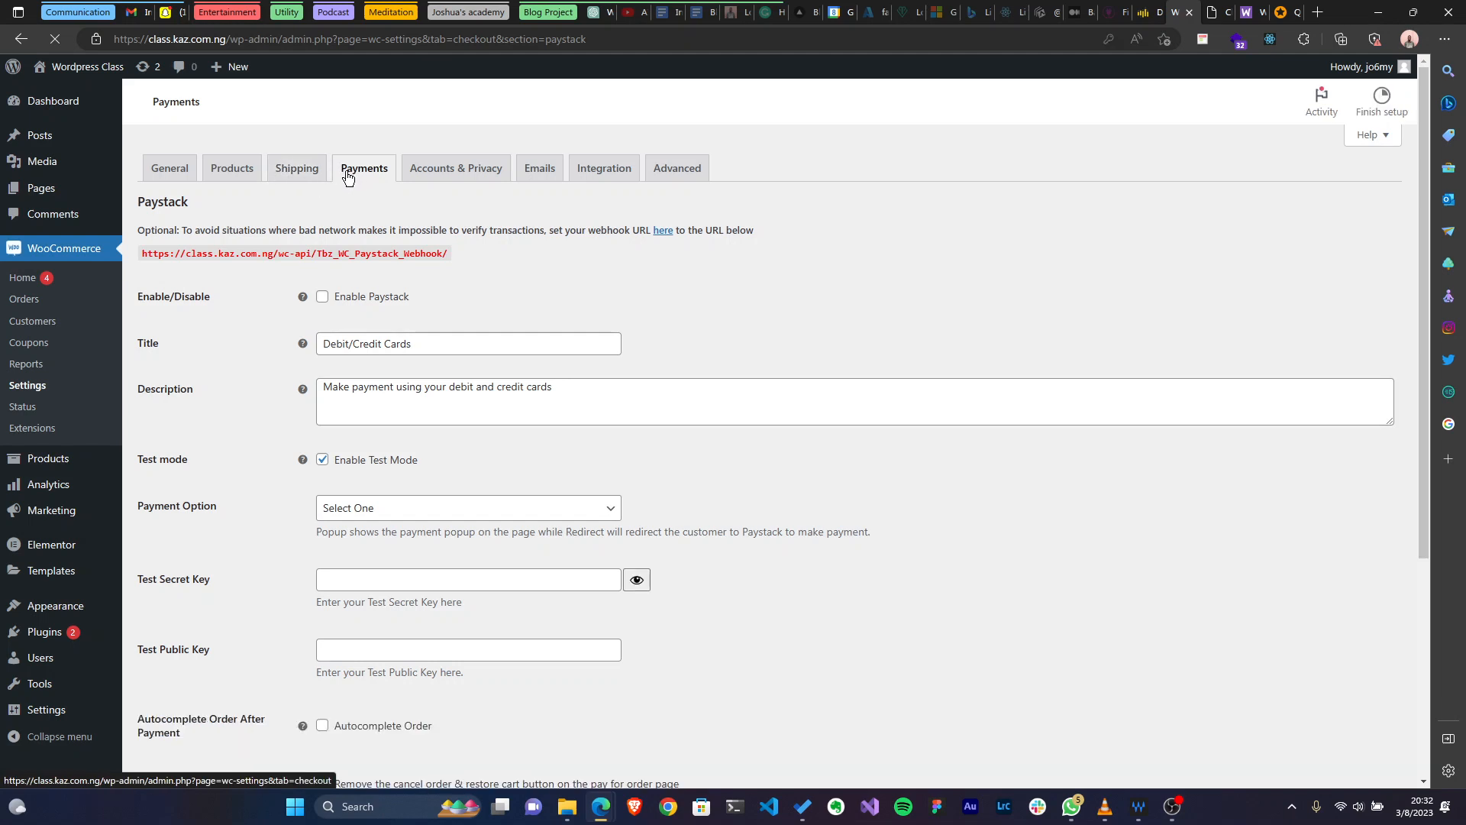
left_click(366, 167)
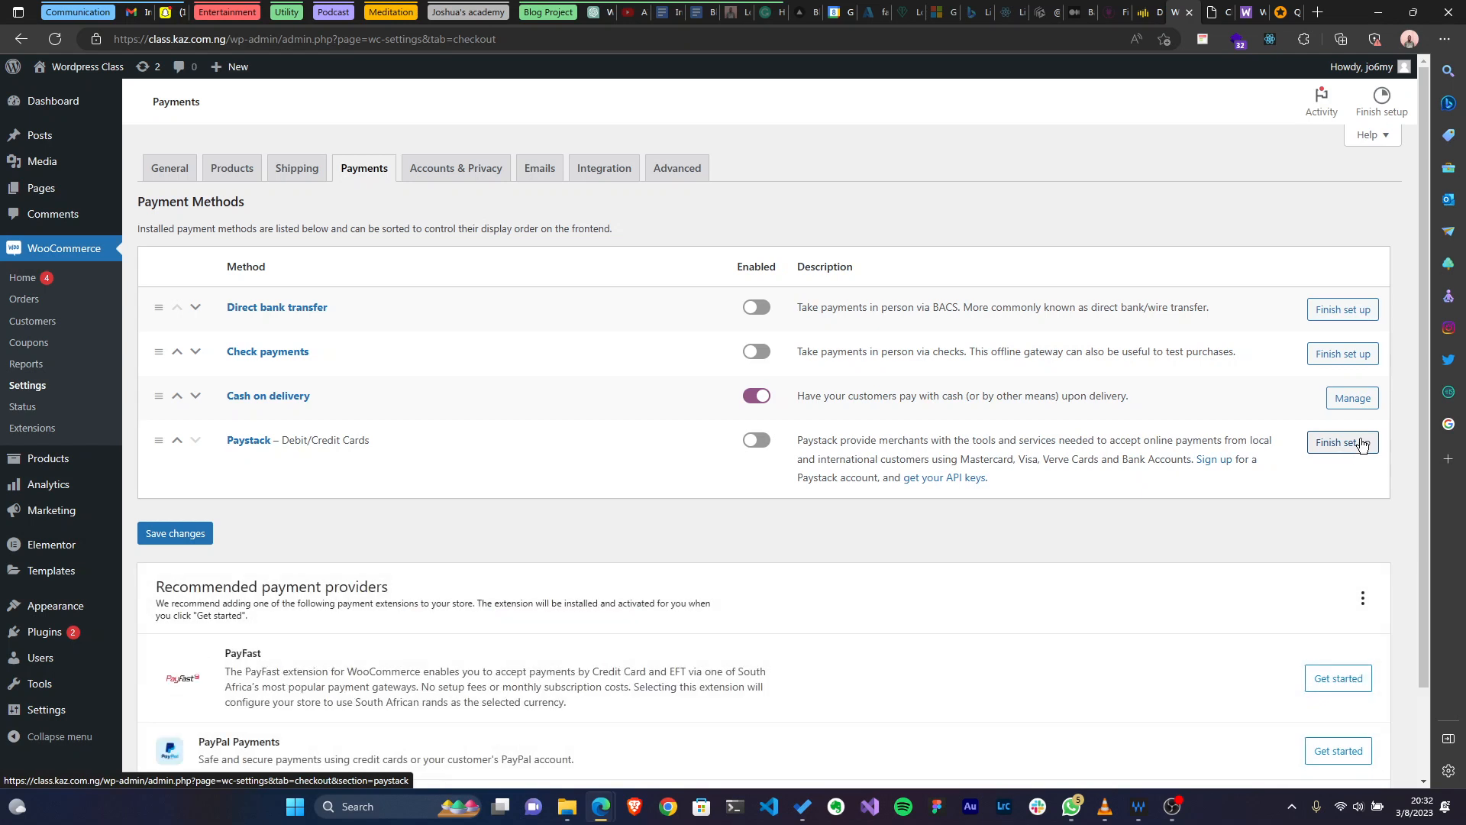
Open the setup of the Paystack payment method and enable Paystack, leaving the title as Debit/Credit Cards.
left_click(1344, 473)
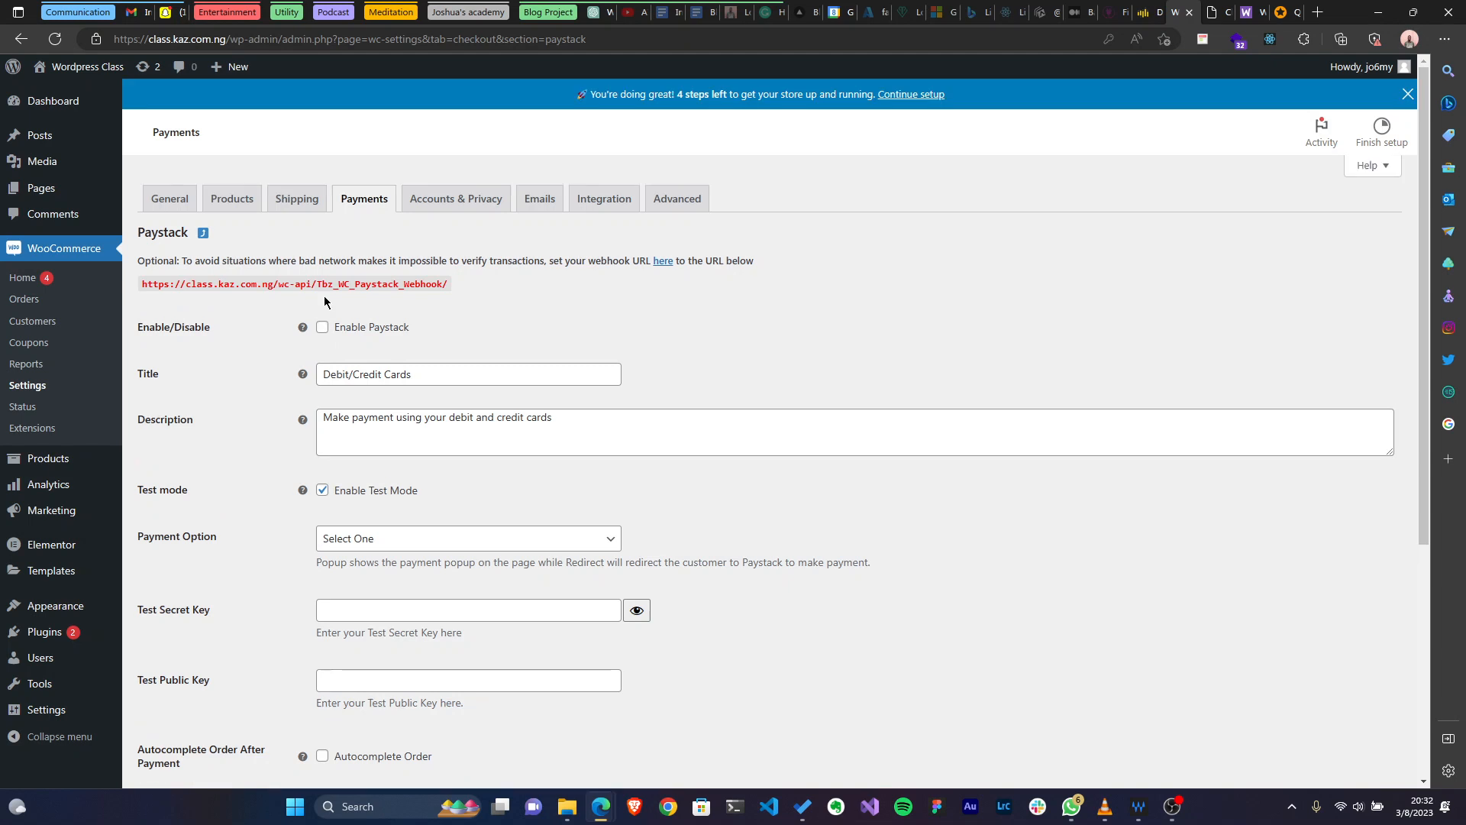
left_click(322, 328)
left_click(419, 373)
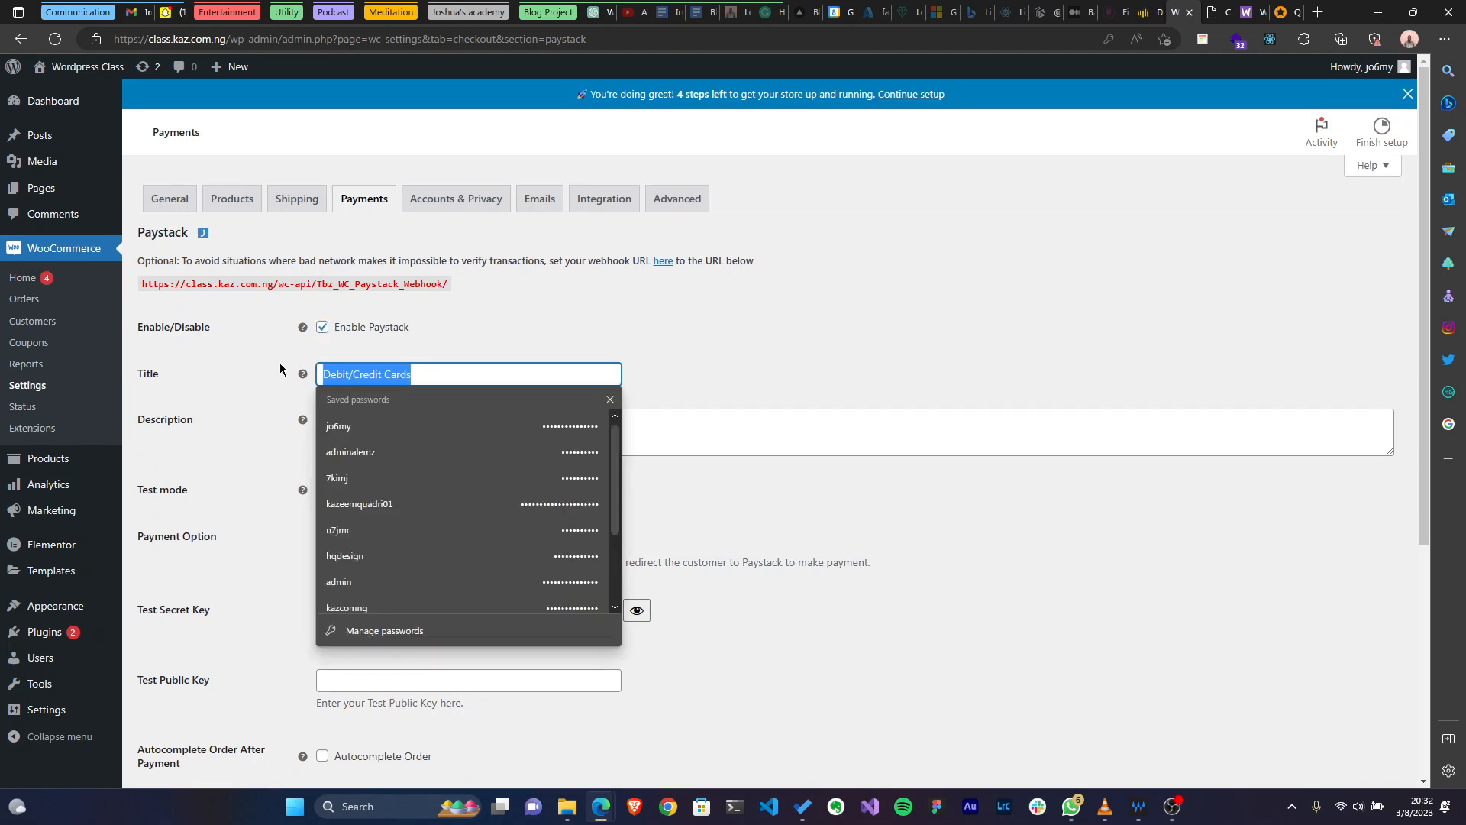
left_click(231, 412)
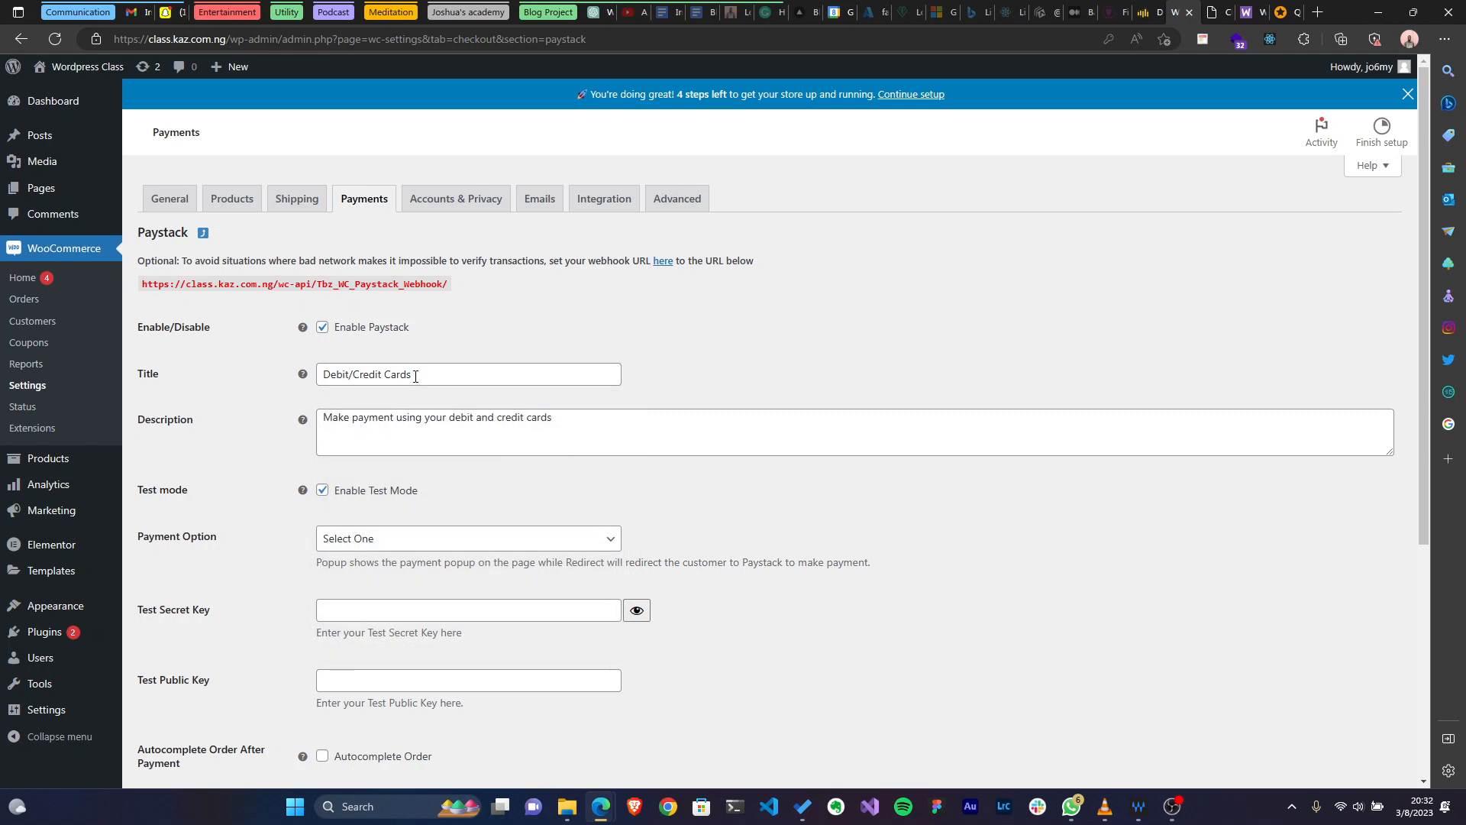
left_click_drag(415, 375, 300, 373)
left_click(331, 377)
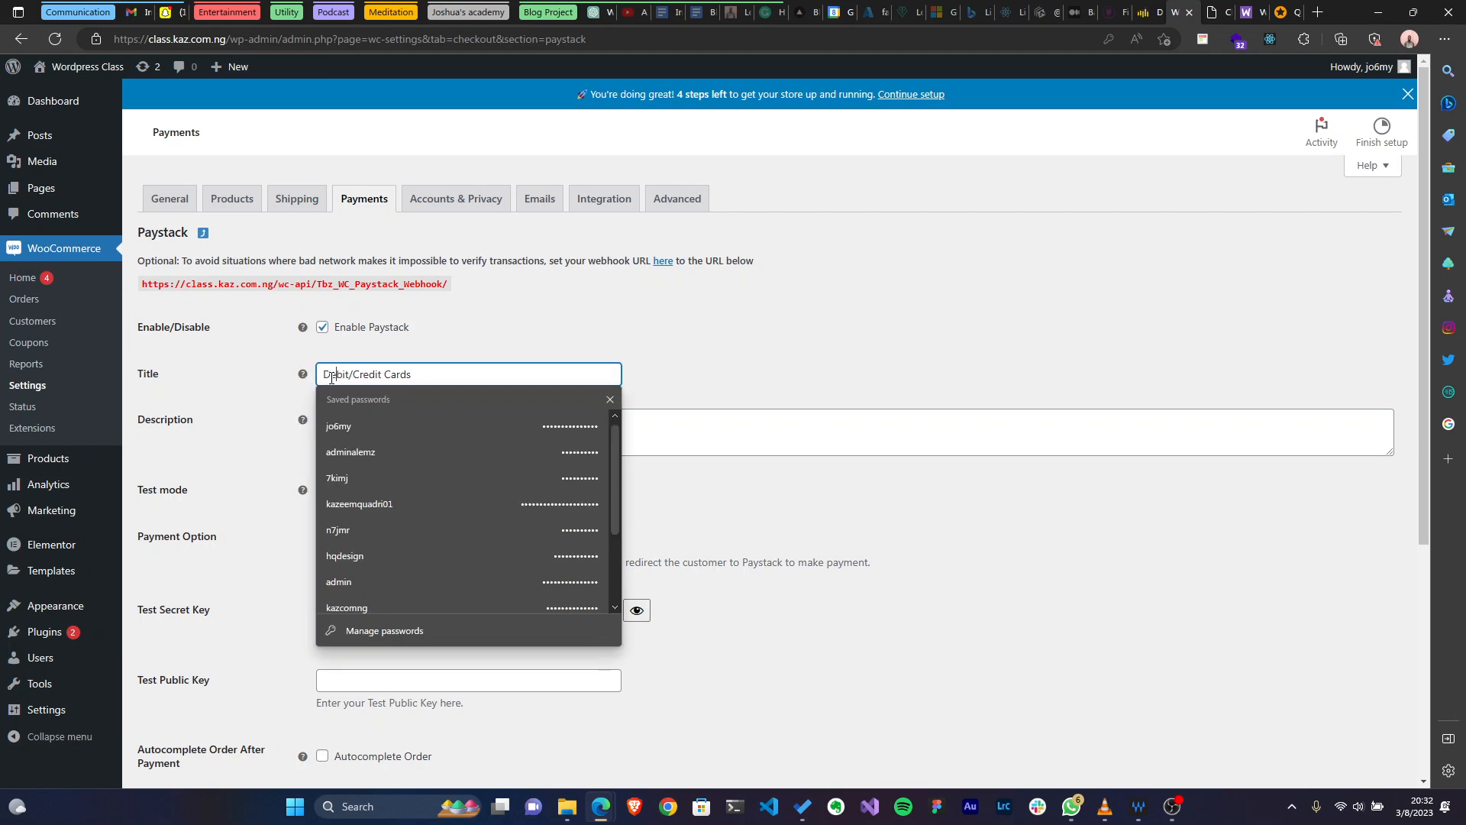
triple_click(331, 366)
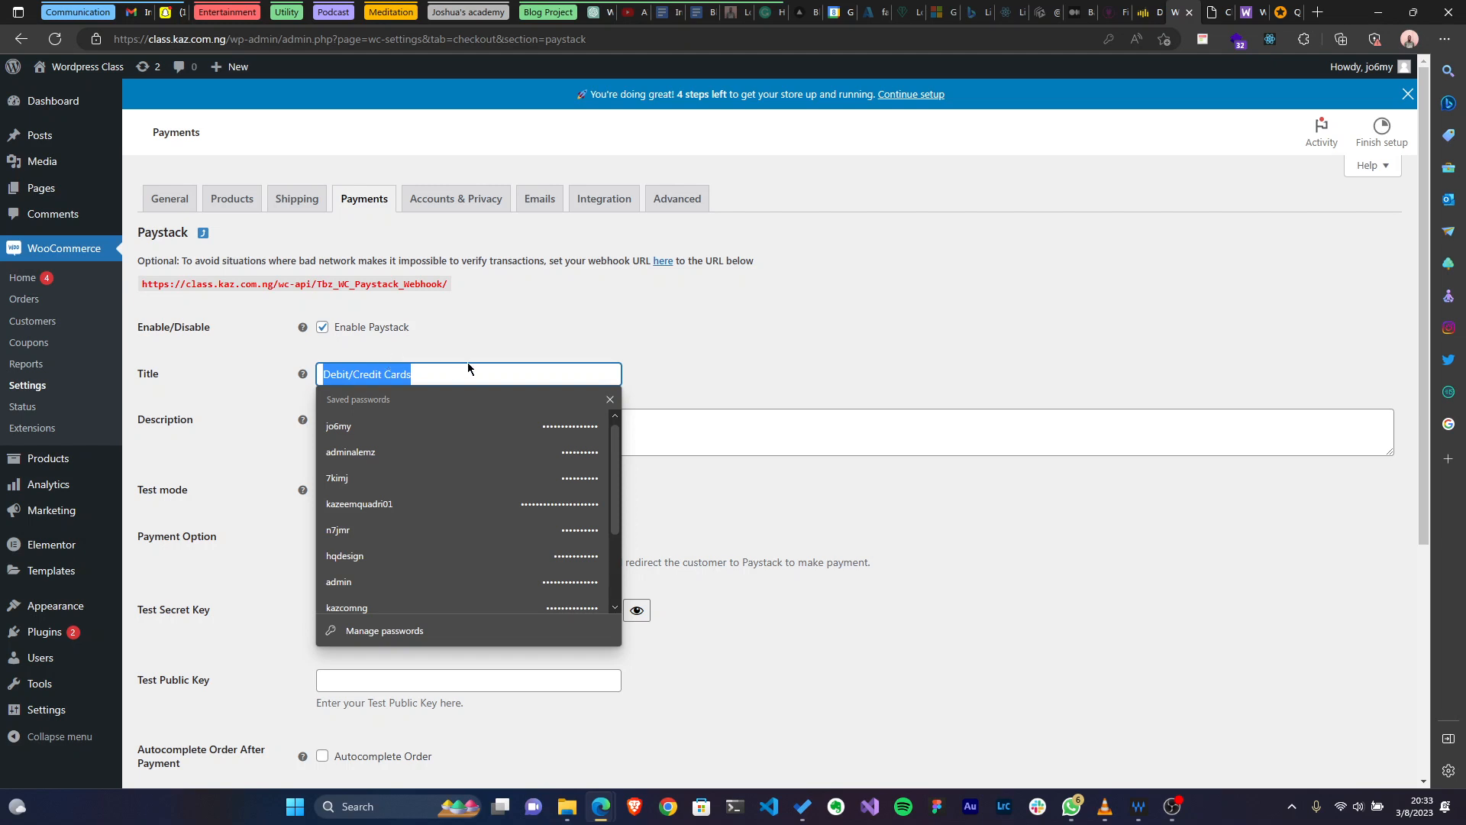
left_click(546, 367)
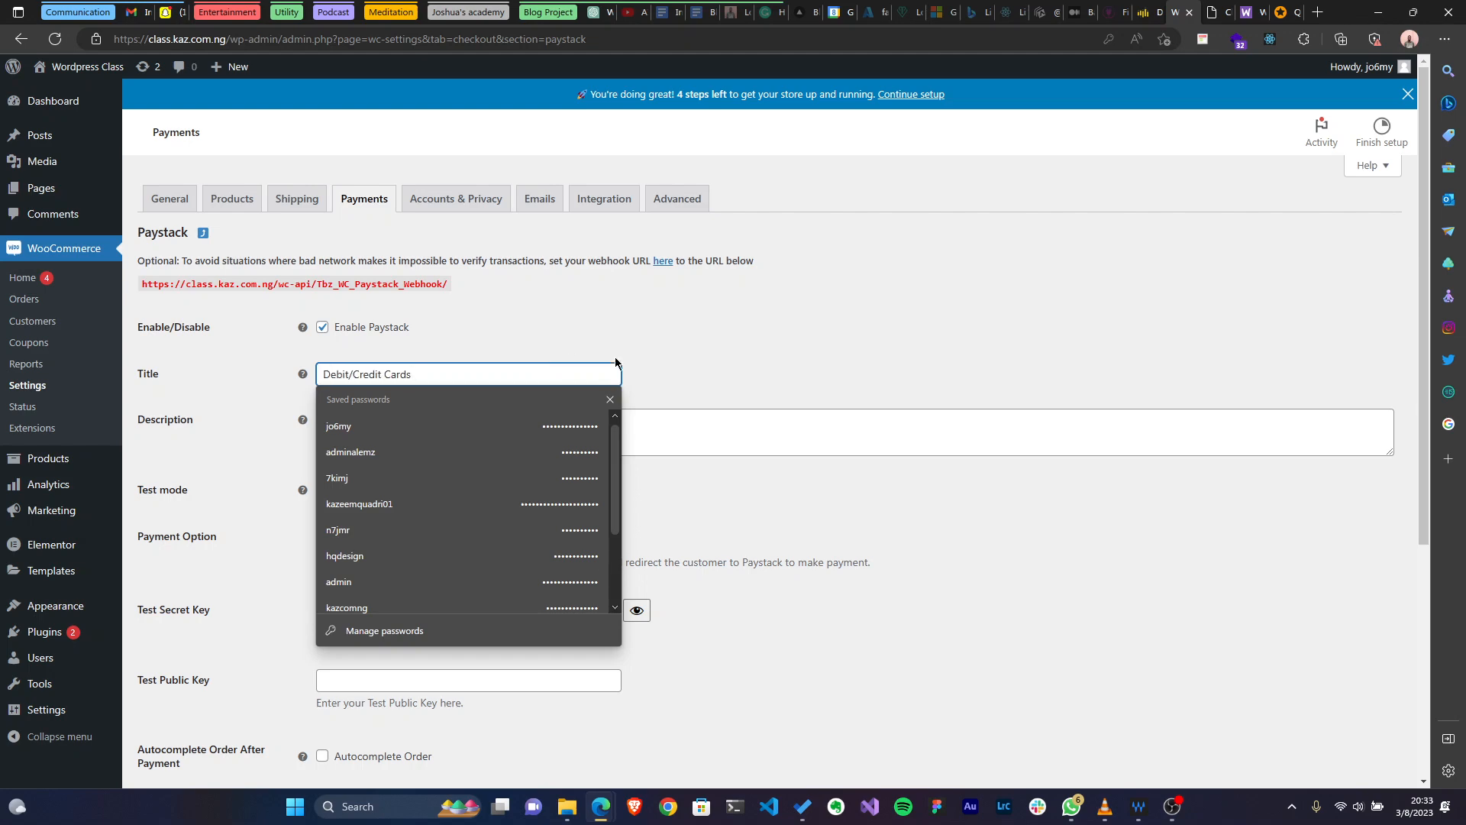
left_click(749, 377)
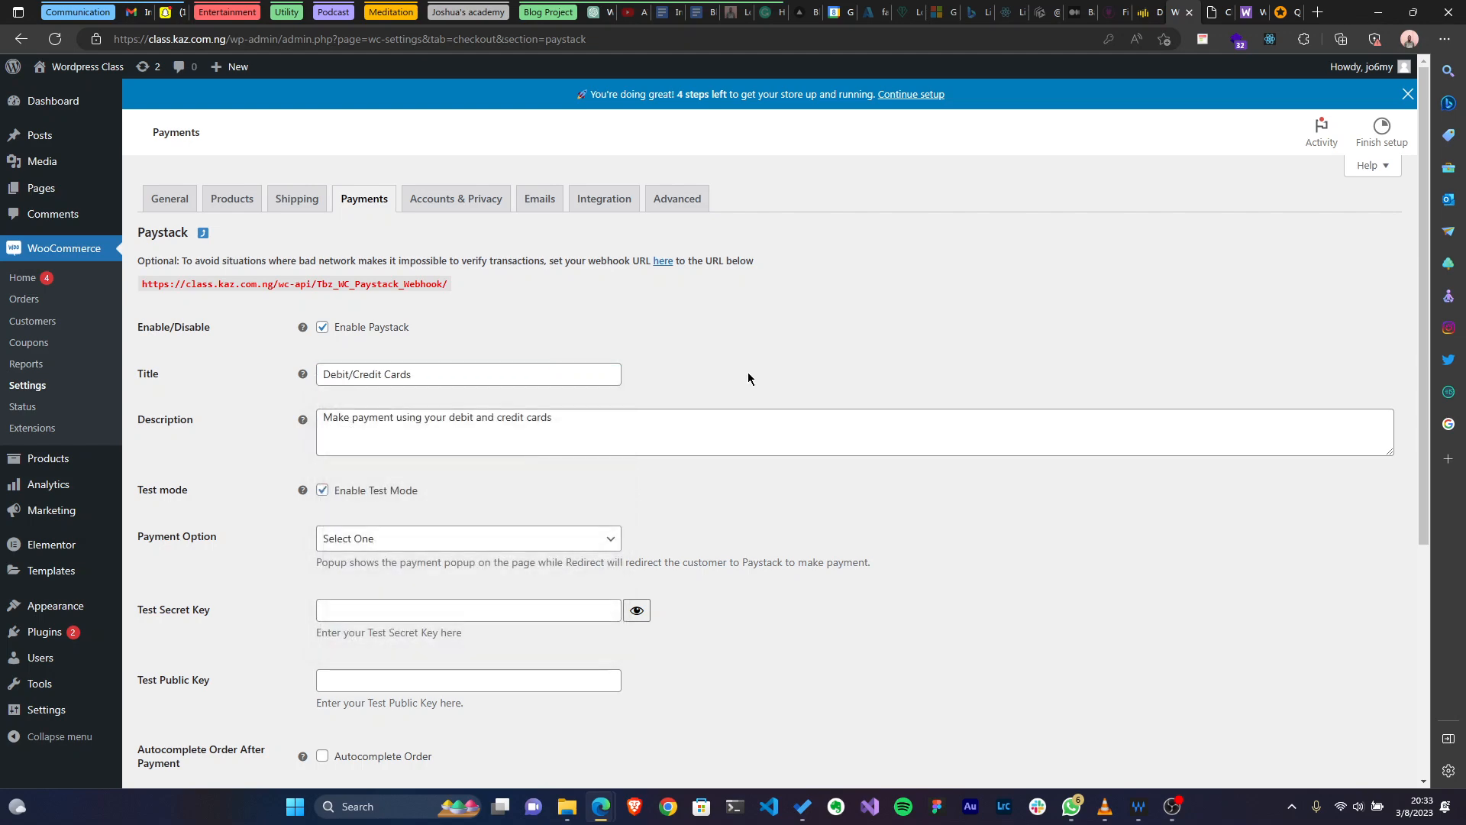
Fill in the Test Public Key for Paystack's test mode with the first saved key.
scroll(379, 425, "down", 3)
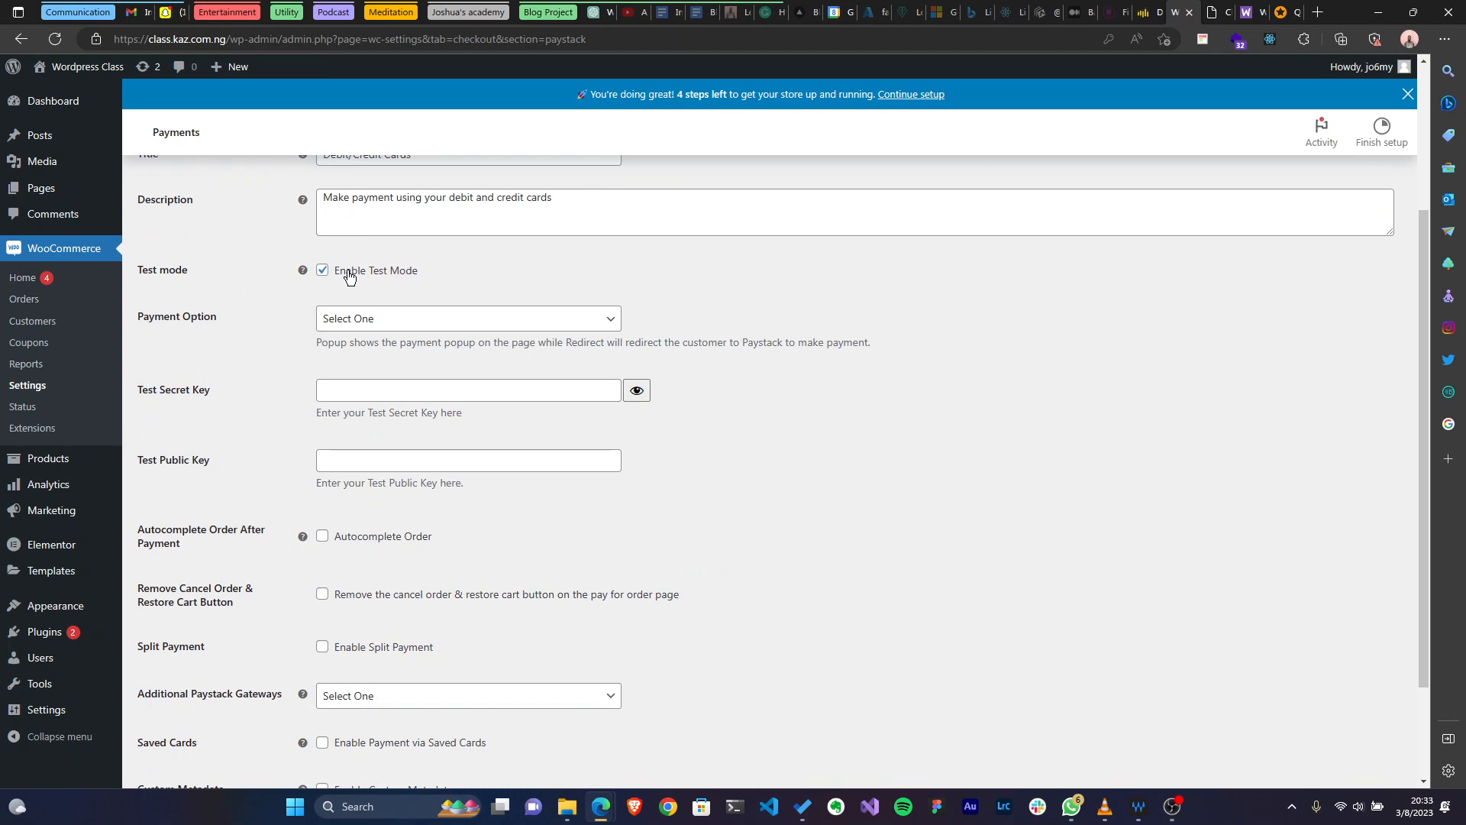
left_click(327, 387)
left_click(831, 515)
left_click(481, 460)
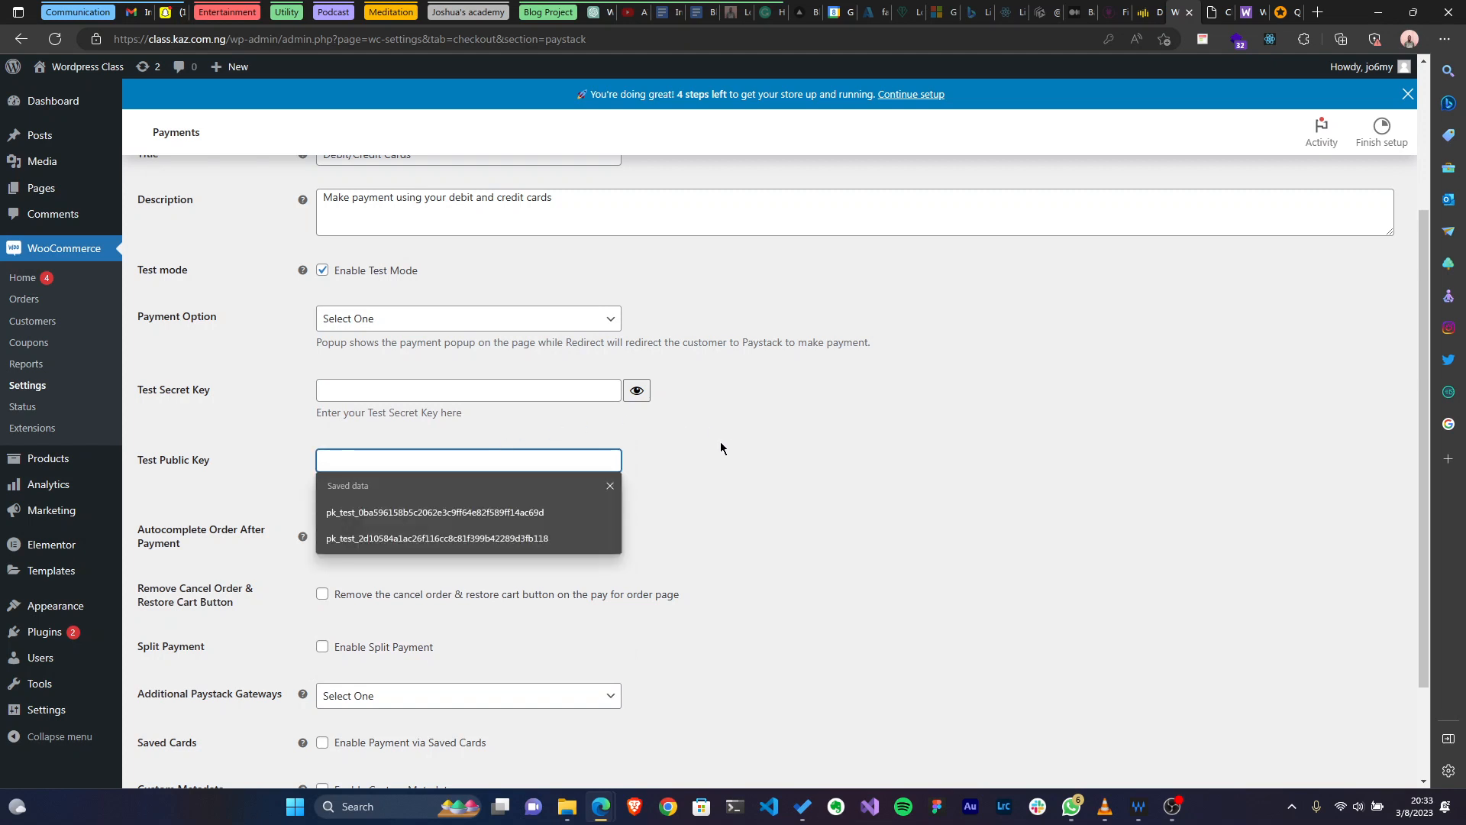
left_click(506, 513)
left_click(549, 388)
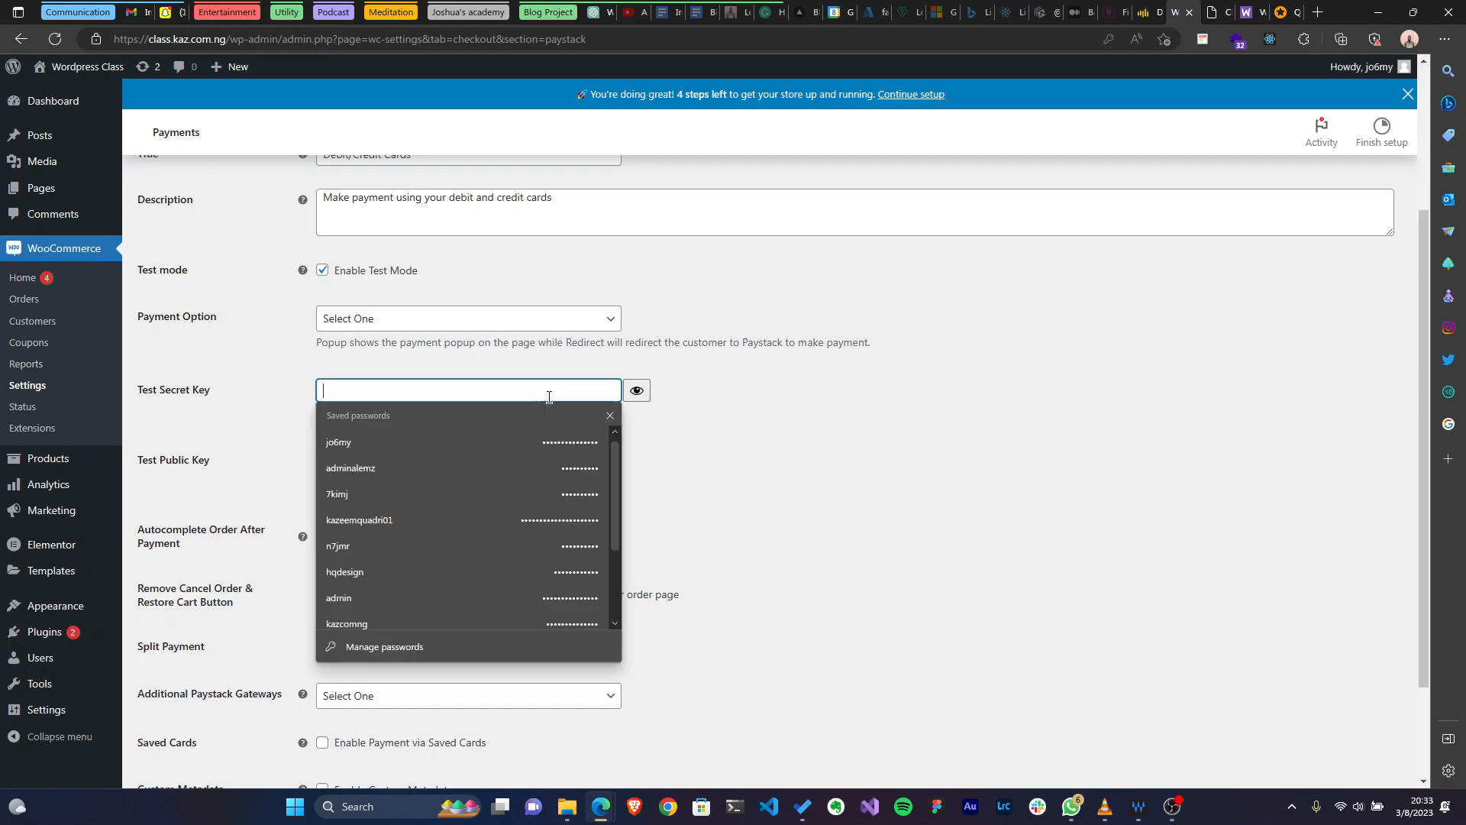
left_click(634, 390)
left_click(544, 390)
scroll(517, 488, "down", 2)
scroll(595, 491, "up", 2)
scroll(746, 474, "up", 3)
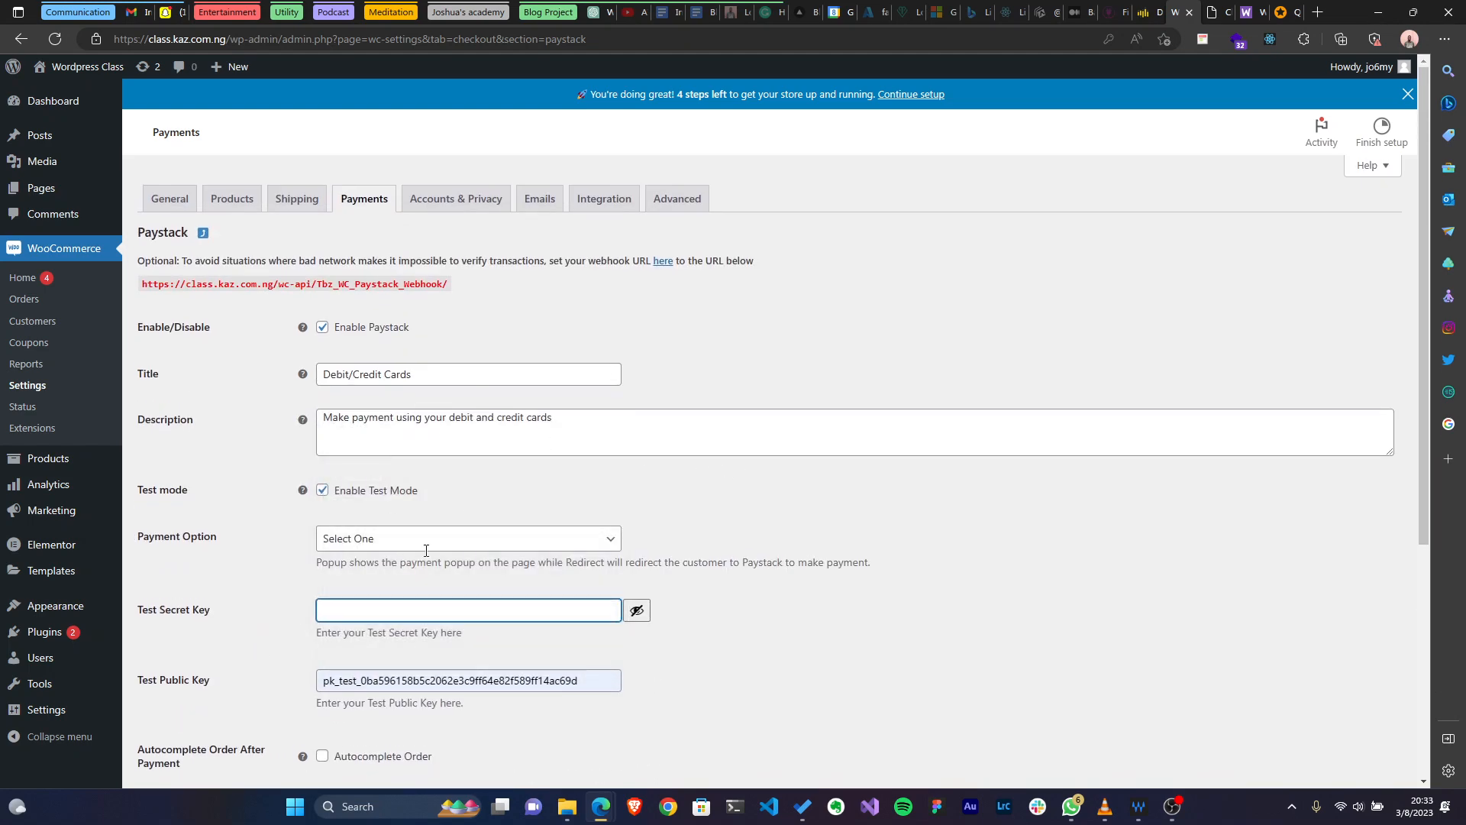
scroll(447, 527, "down", 2)
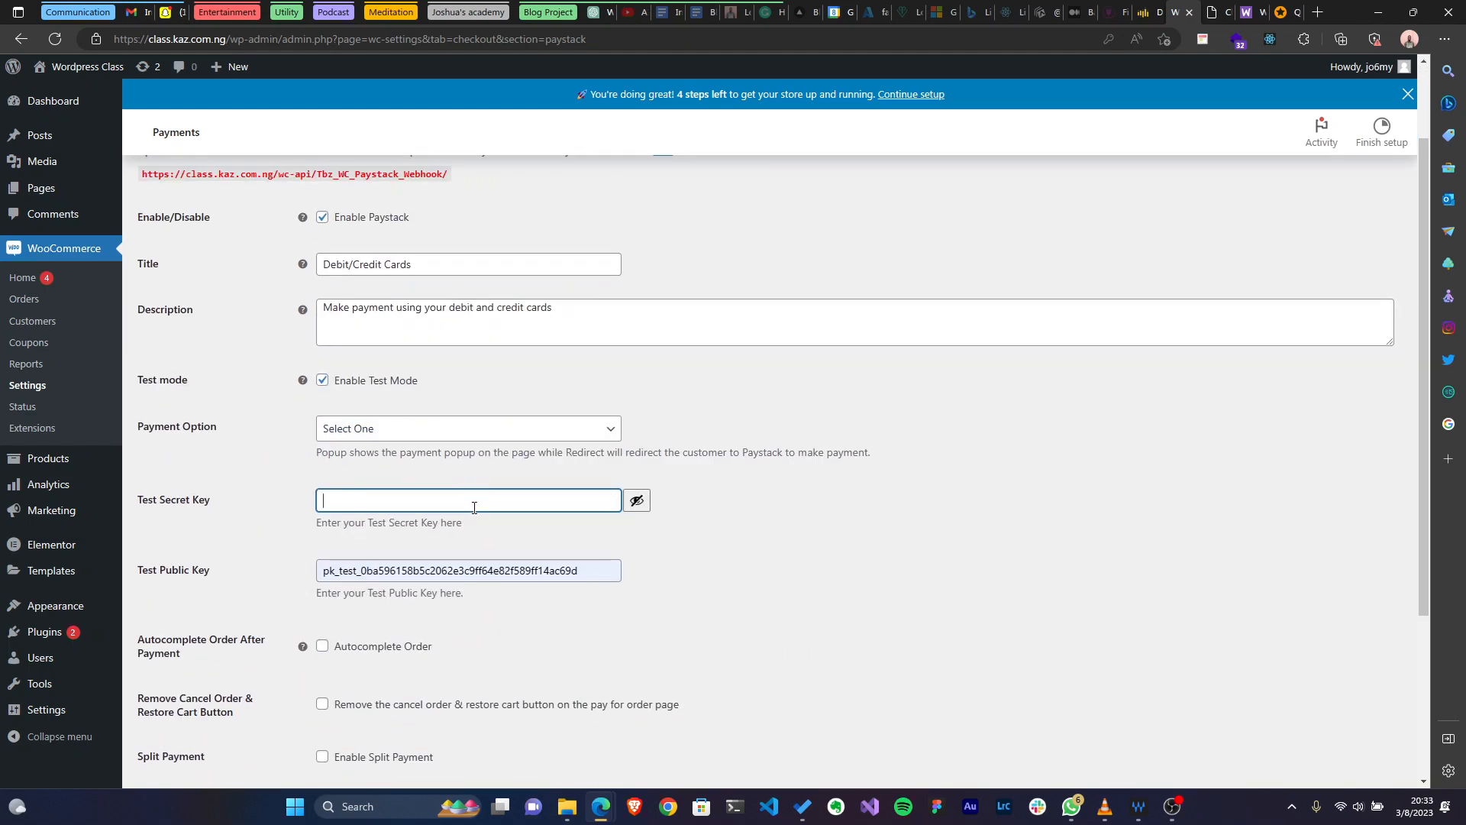
left_click(473, 507)
left_click(755, 533)
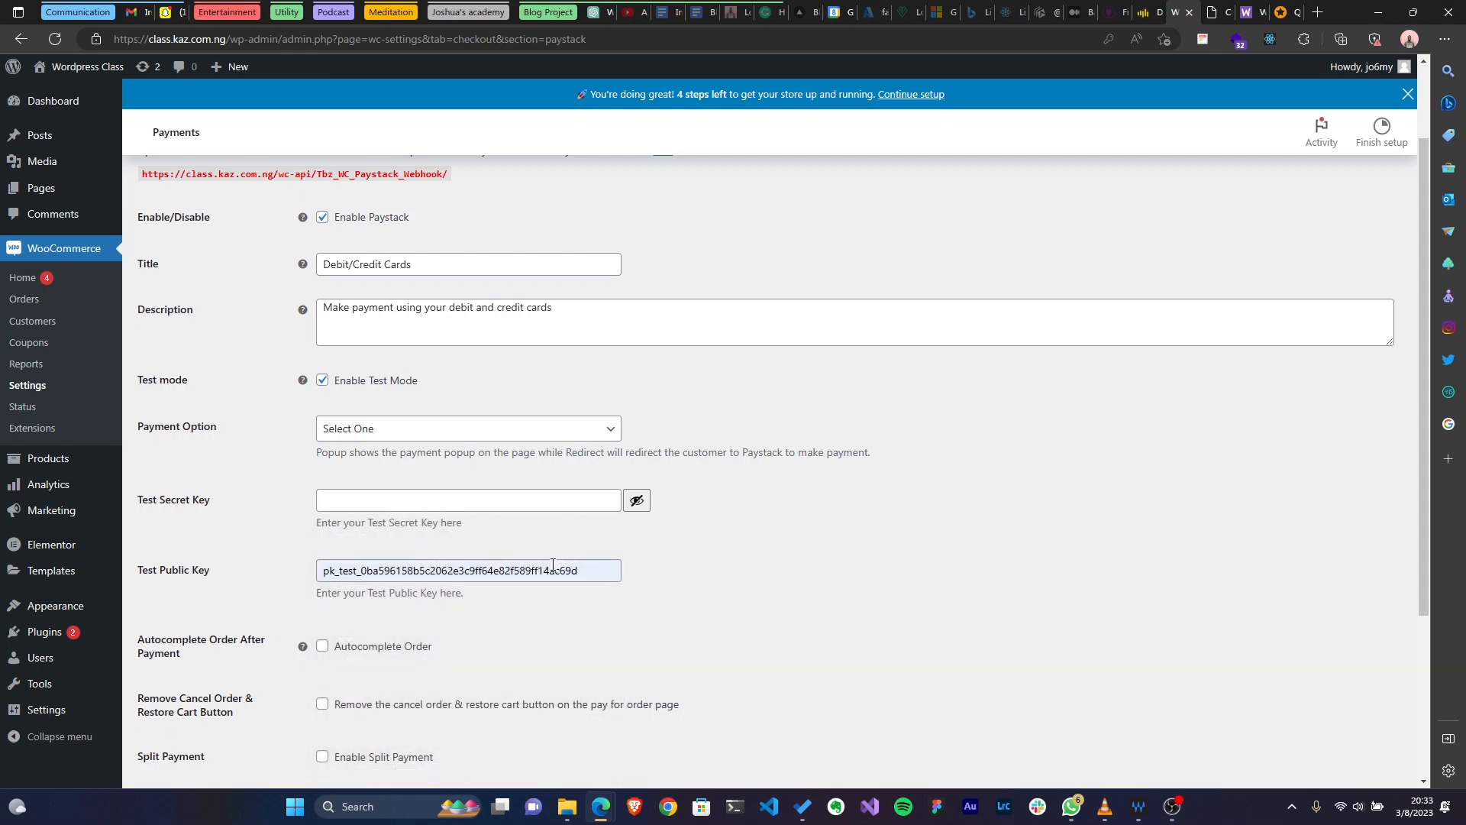
left_click(527, 502)
type("/")
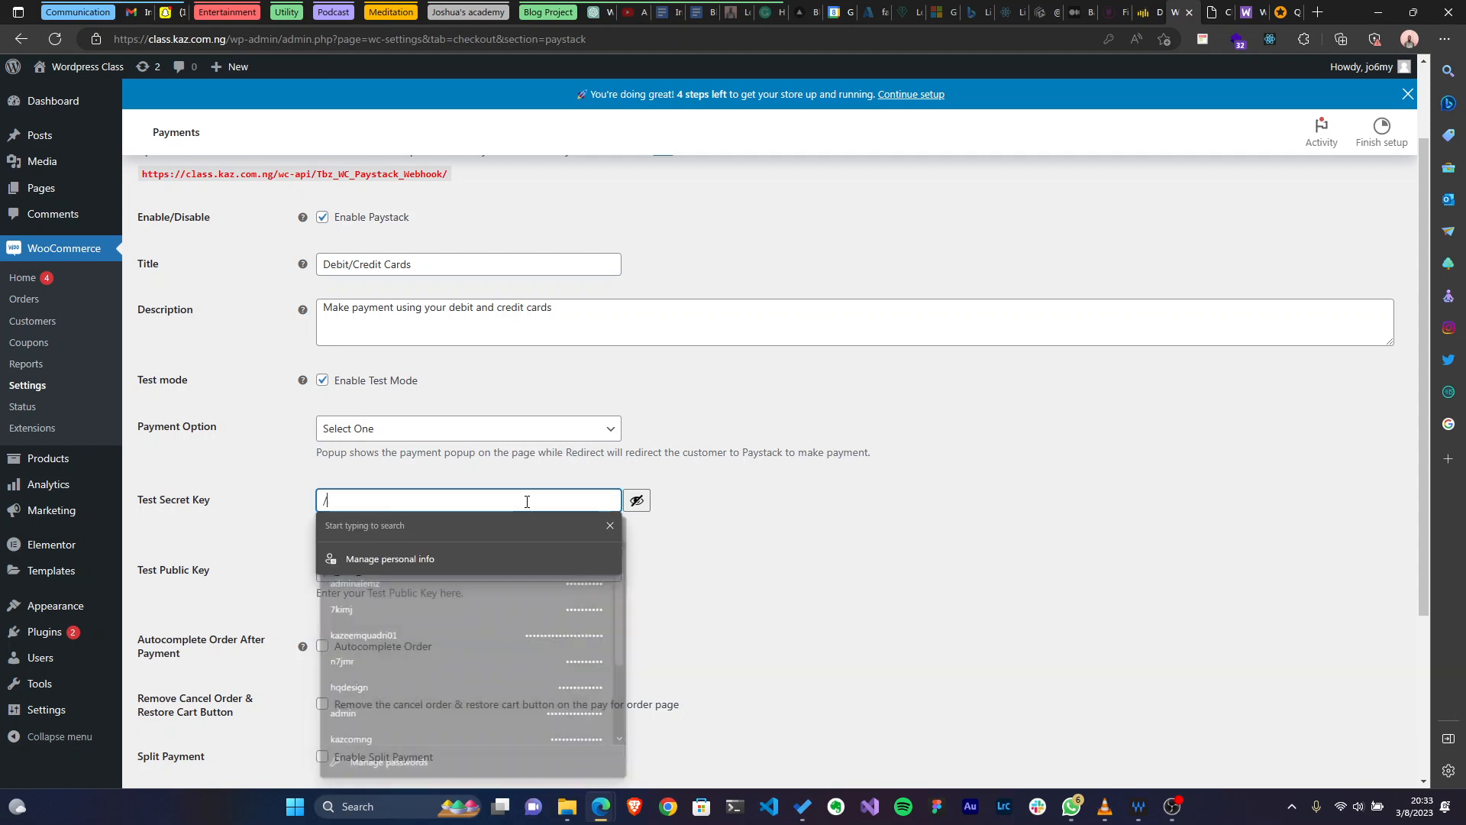
type("pk")
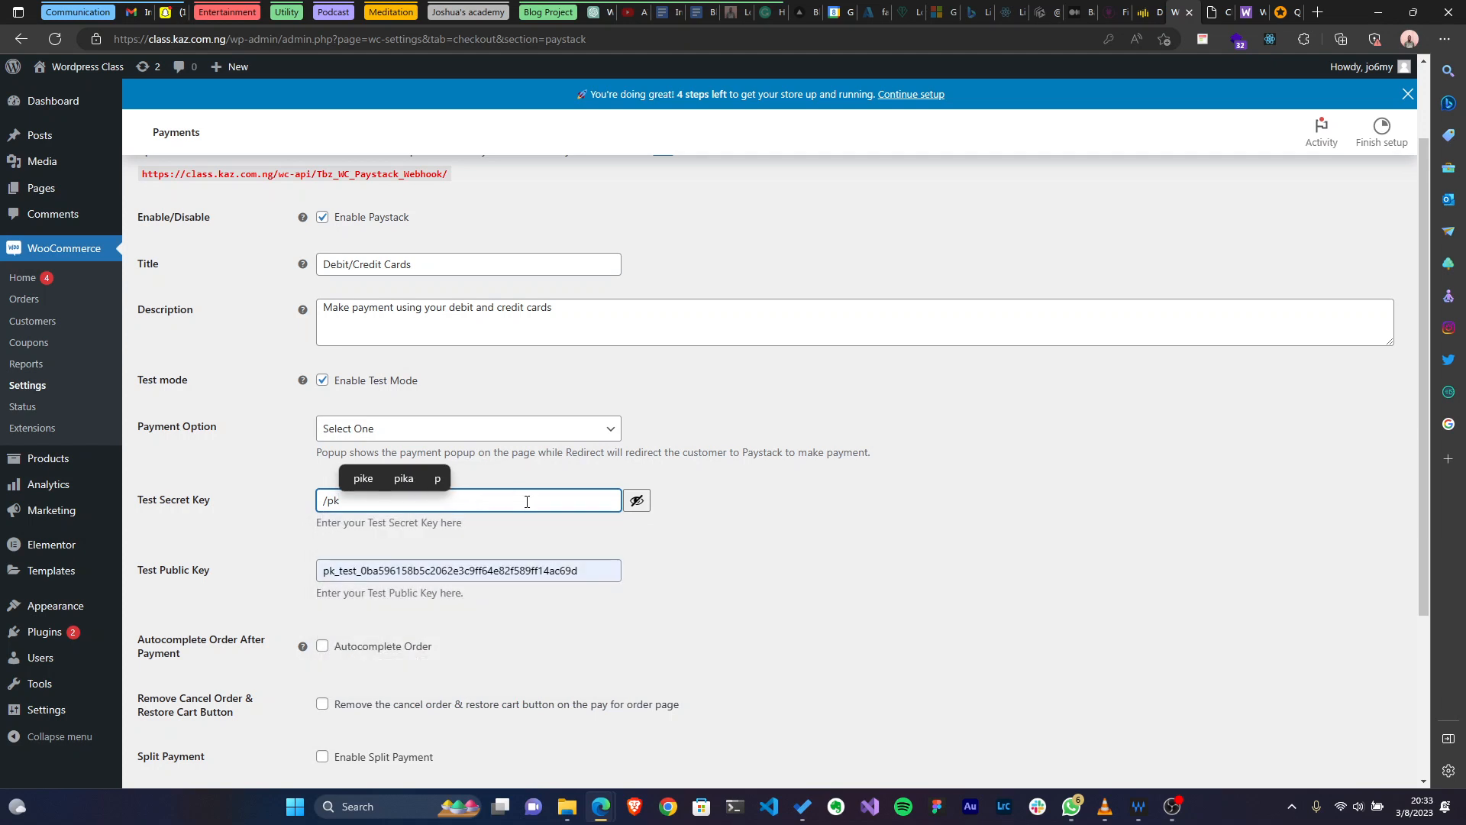
key("BackSpace")
key("BackSpace")
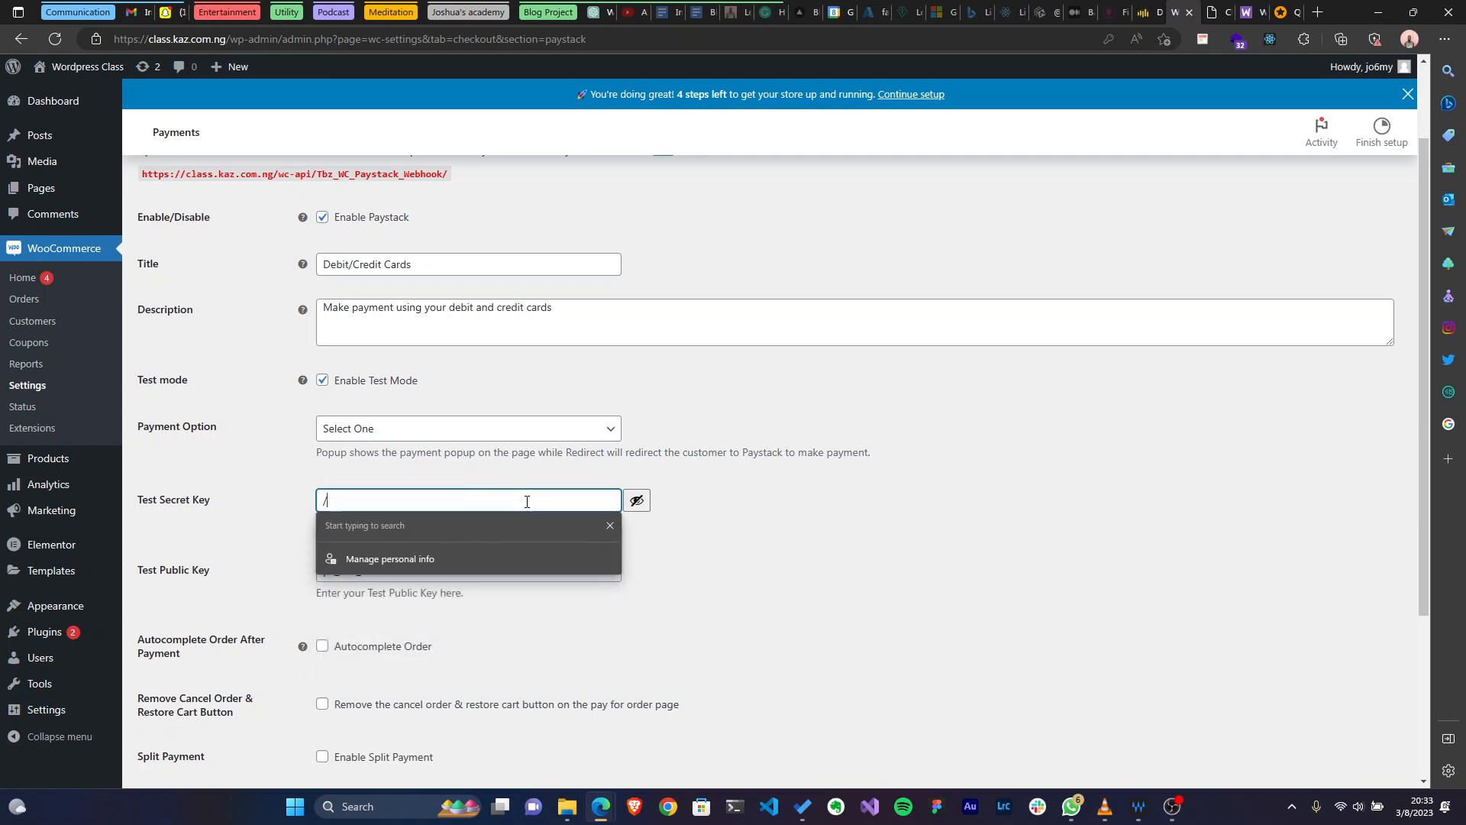
type("sec")
key("BackSpace")
key("BackSpace")
key("BackSpace")
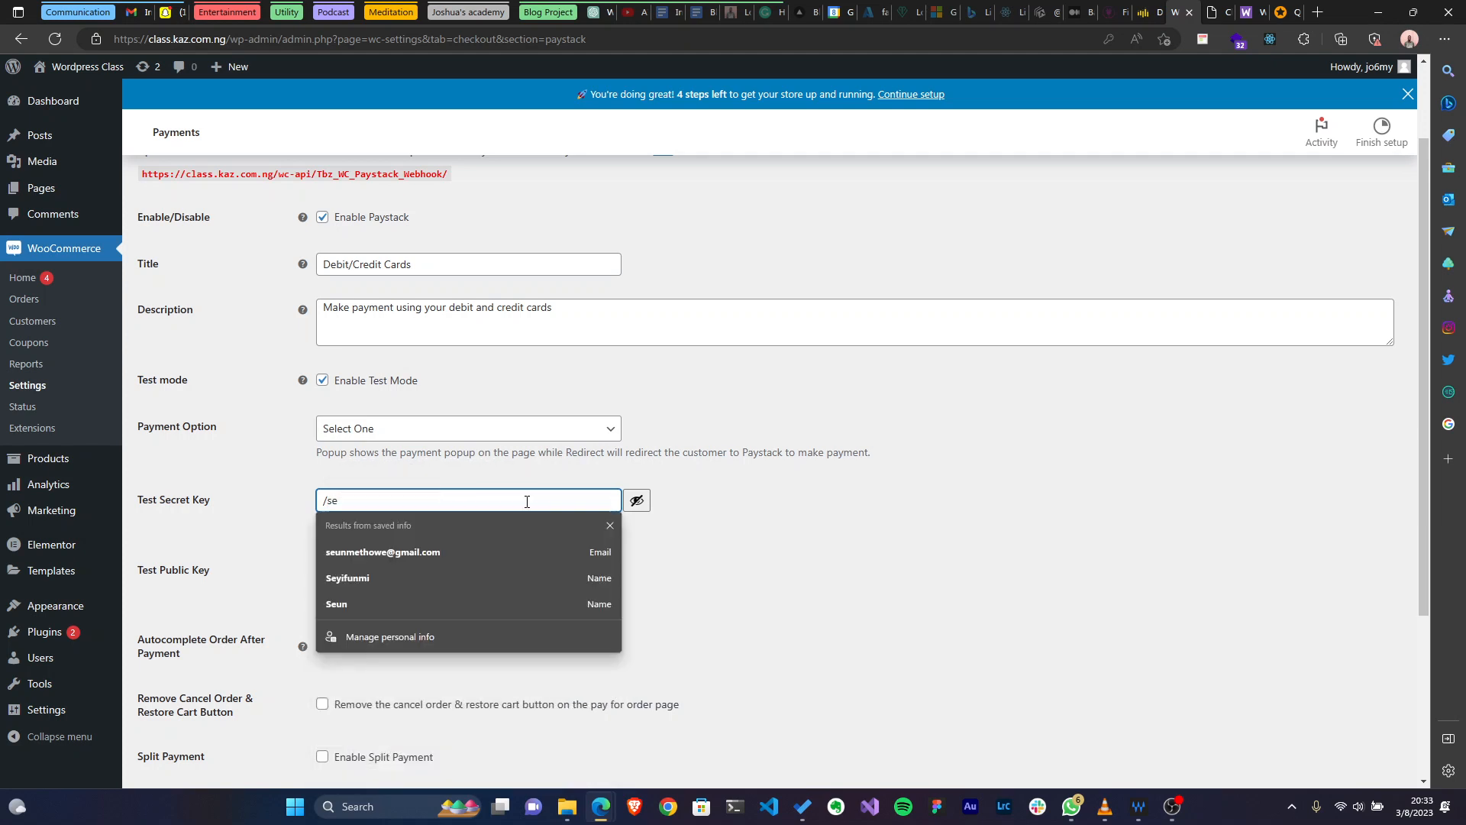
key("BackSpace")
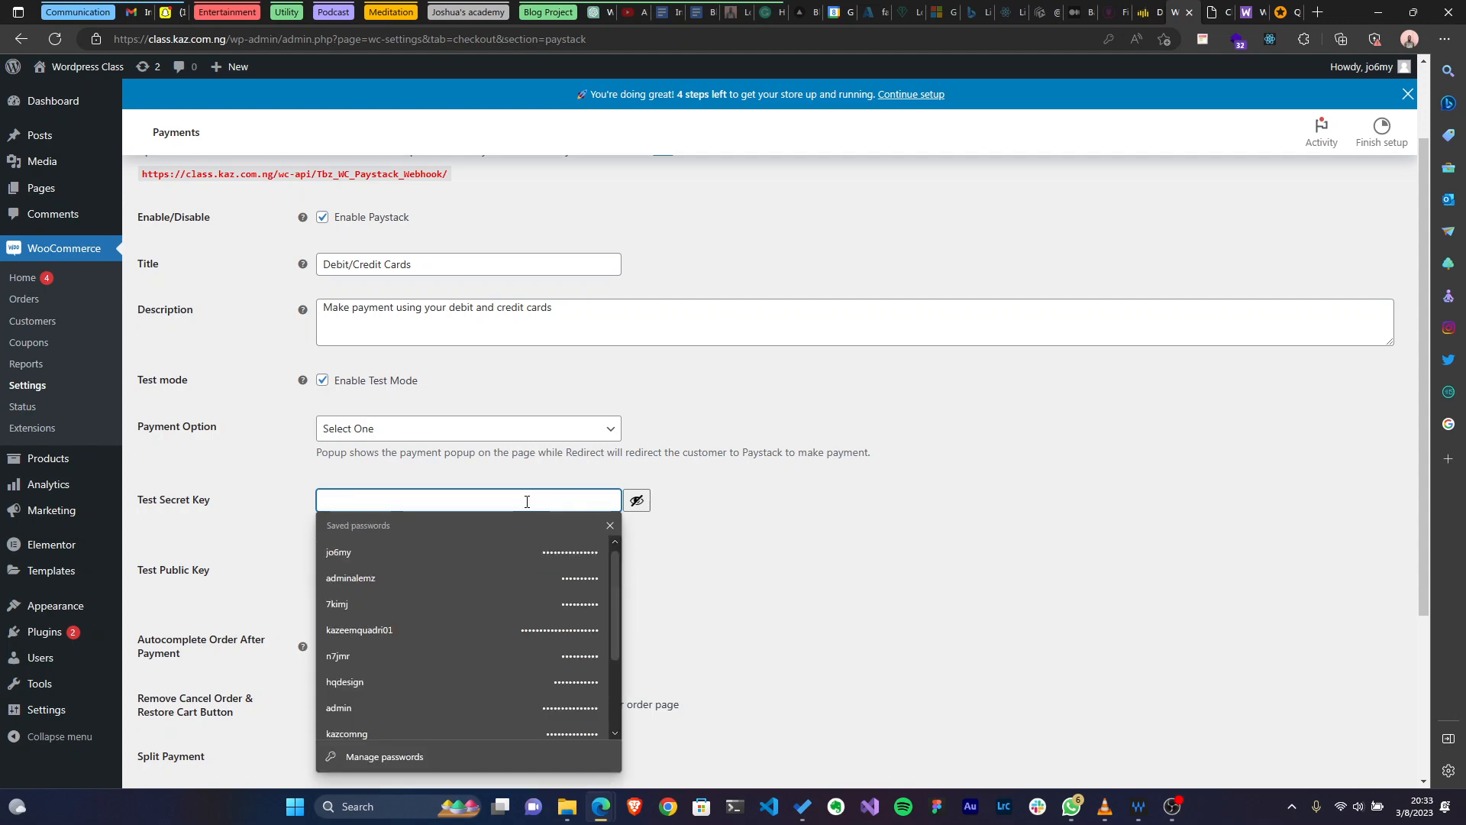
left_click(940, 513)
scroll(510, 565, "down", 3)
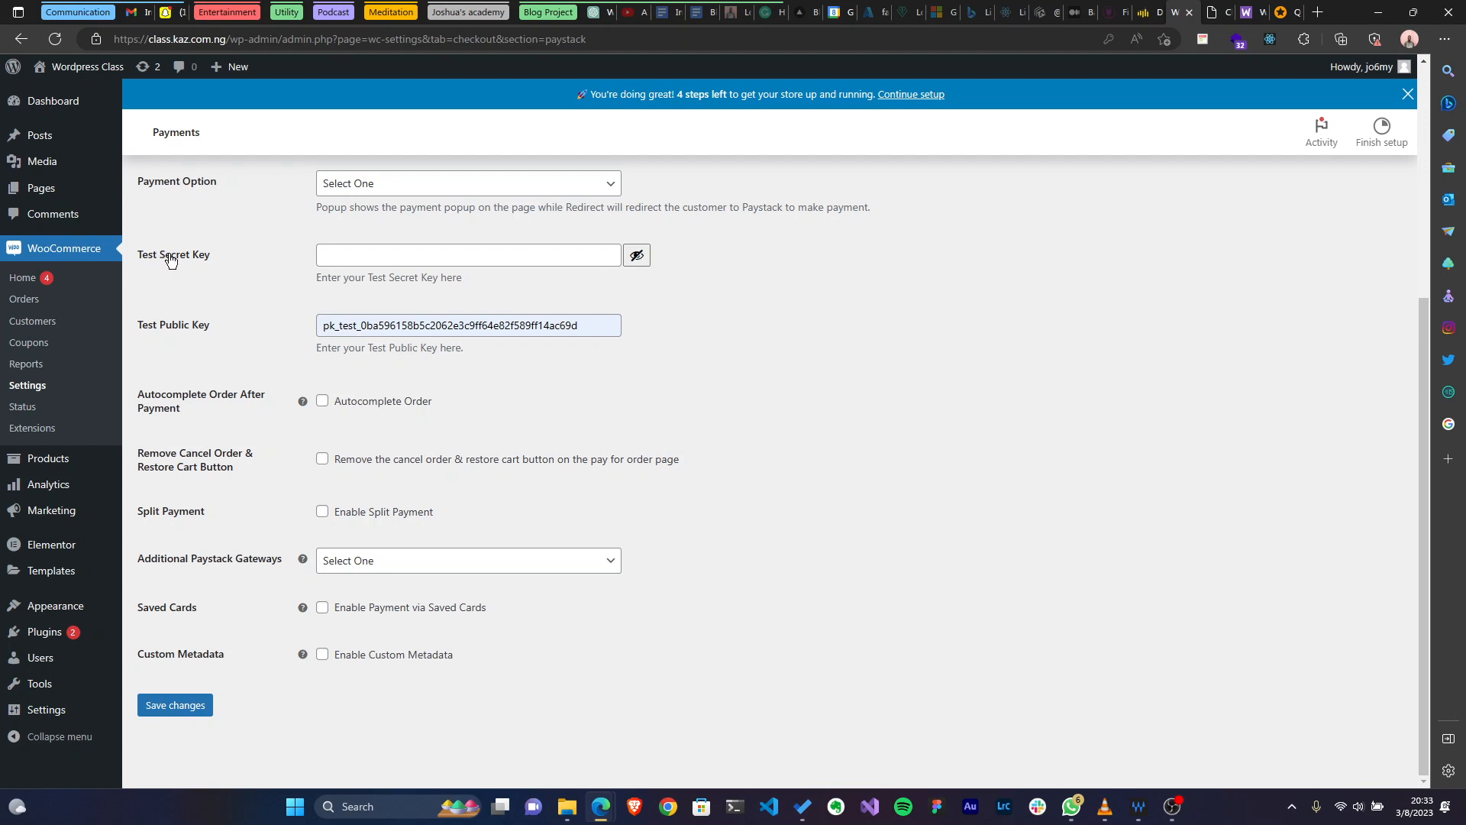
left_click(429, 252)
left_click(695, 278)
Enable Autocomplete Order for Paystack payments and save the gateway's settings.
left_click(324, 402)
left_click(372, 569)
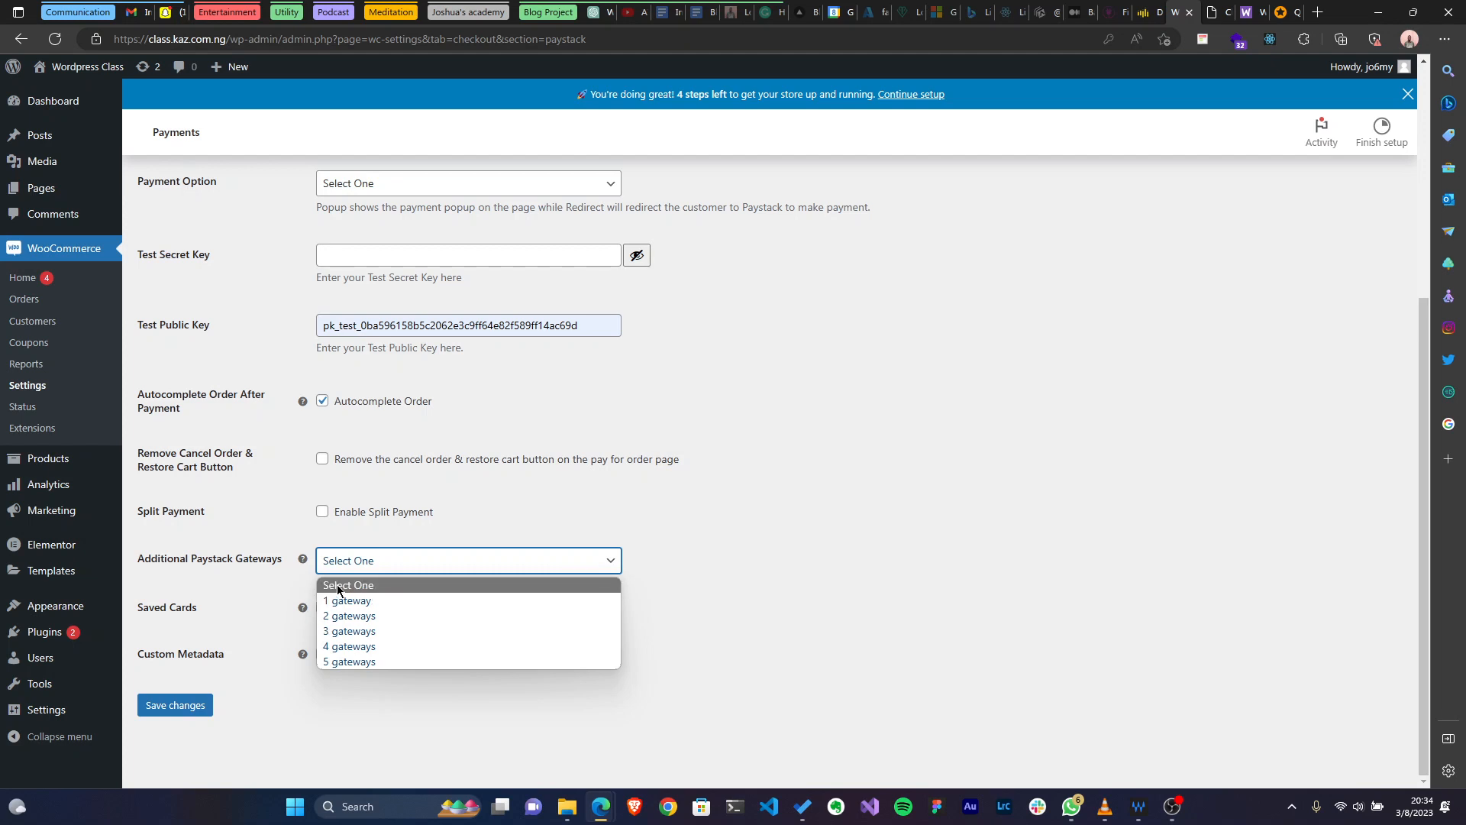
mouse_move(303, 565)
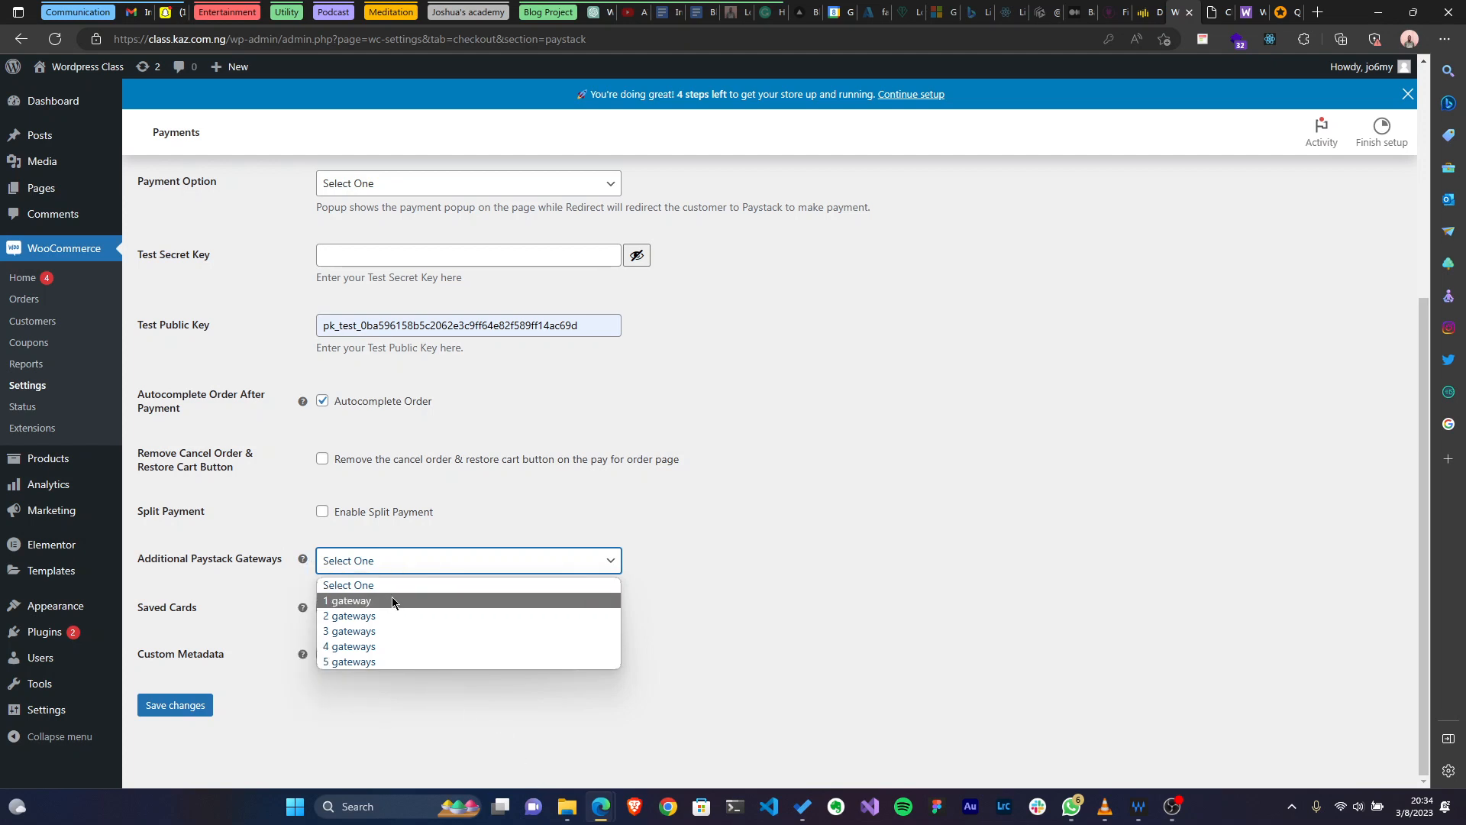
left_click(819, 639)
scroll(628, 404, "up", 4)
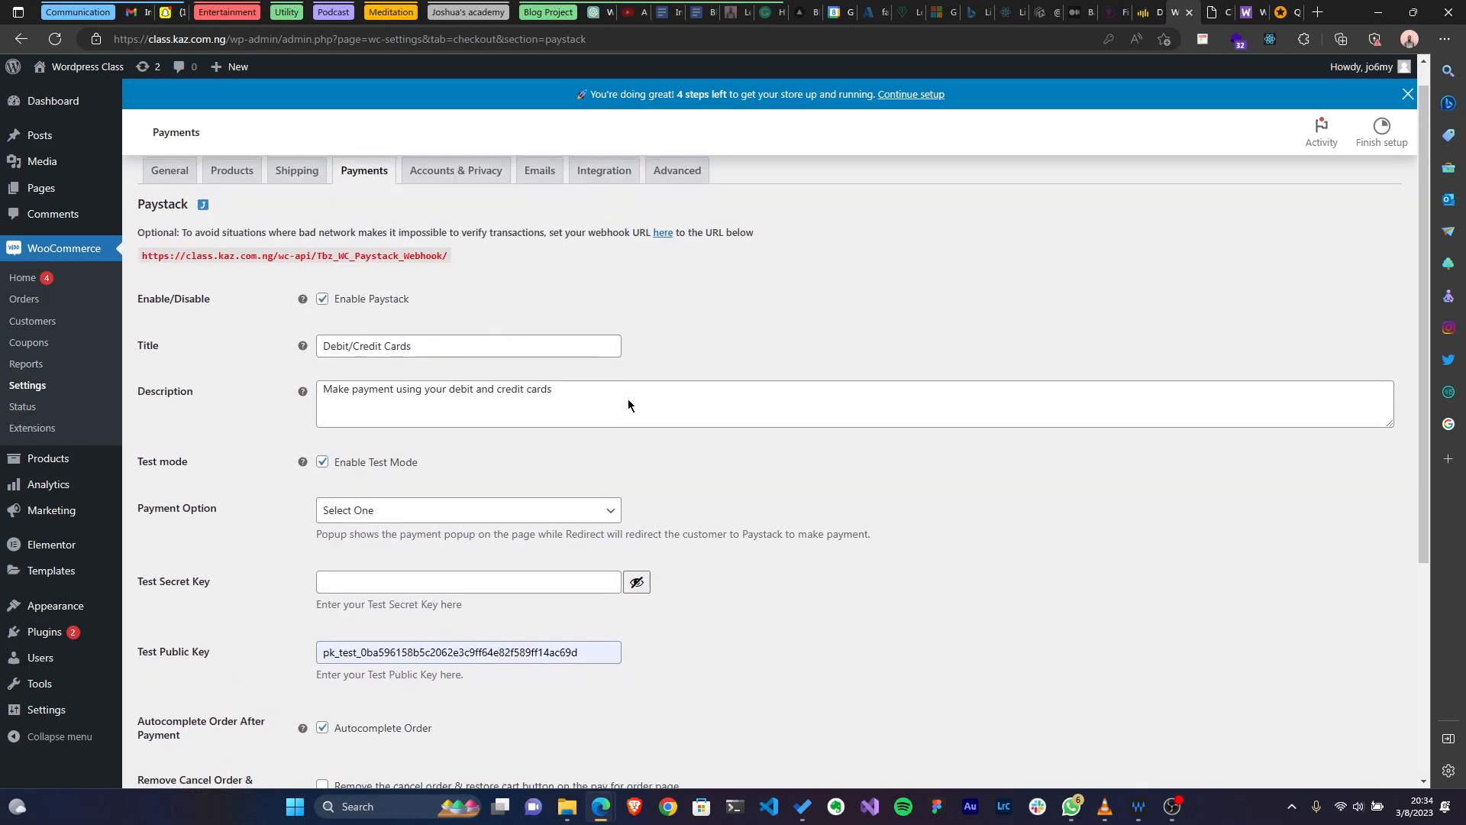
scroll(628, 405, "down", 4)
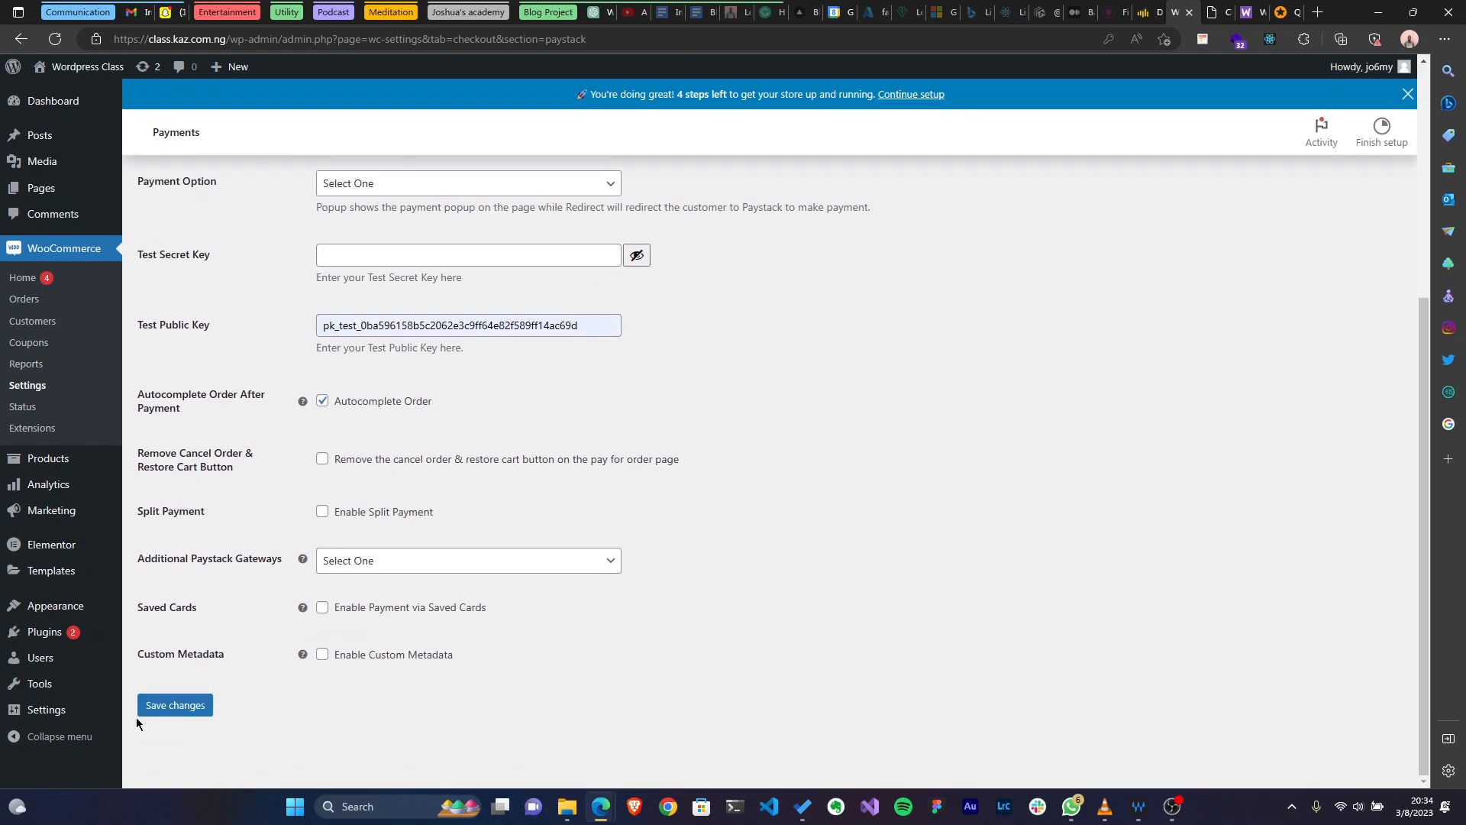
left_click(155, 704)
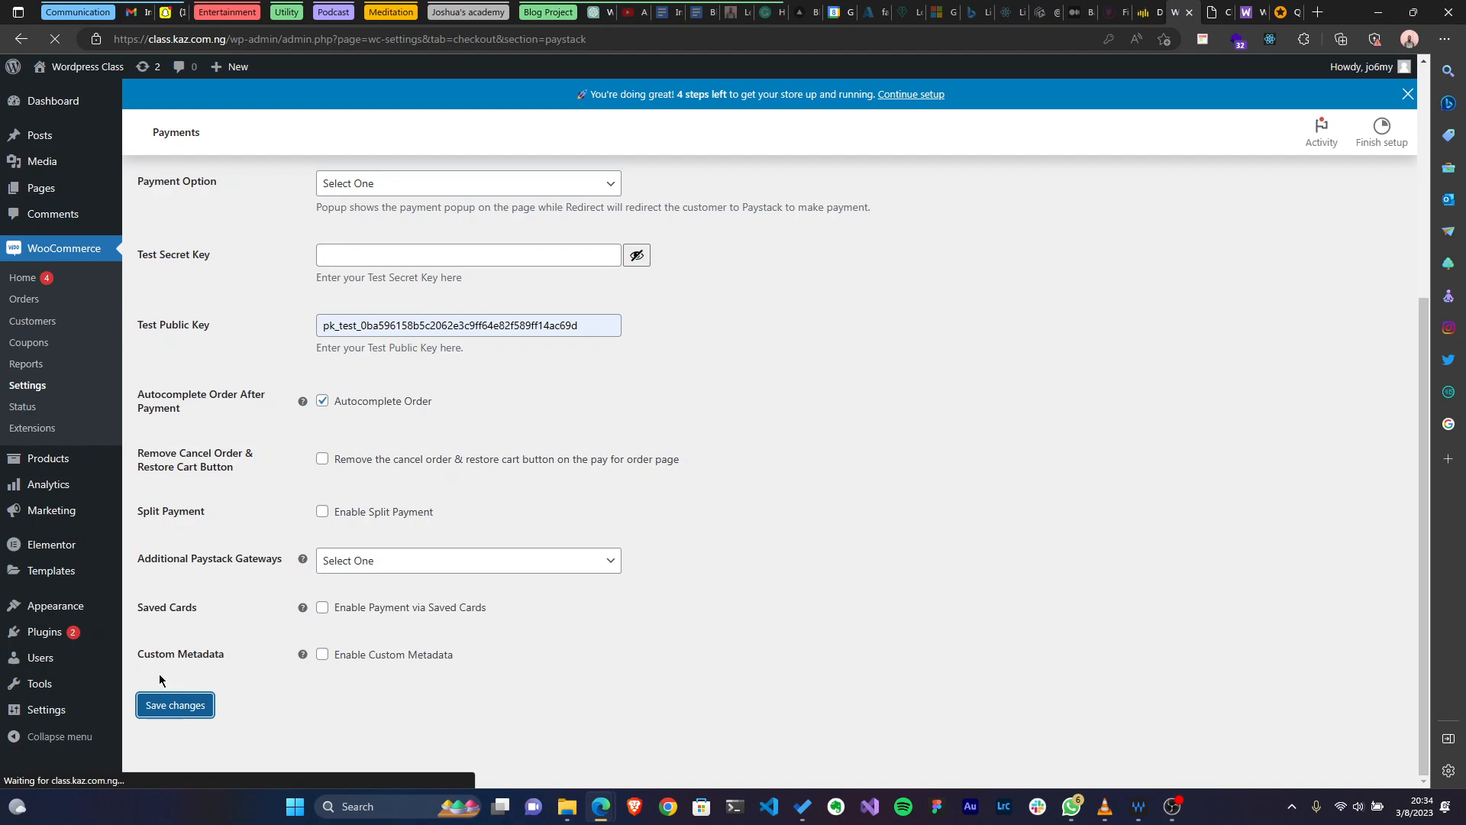
Go to the store's open checkout page and reload it to refresh the payment methods on offer.
left_click(1214, 11)
scroll(652, 340, "down", 11)
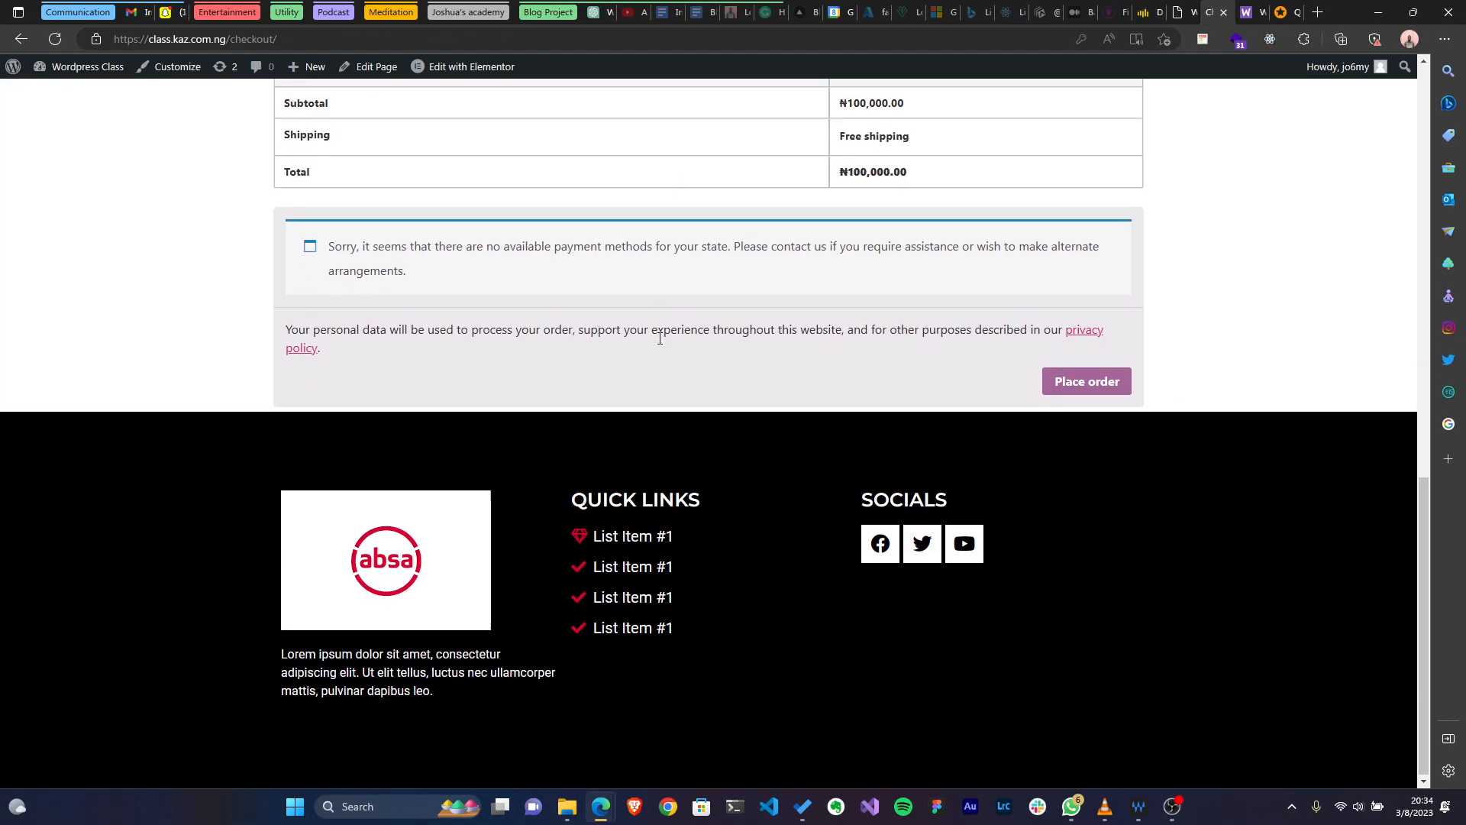
scroll(657, 330, "up", 3)
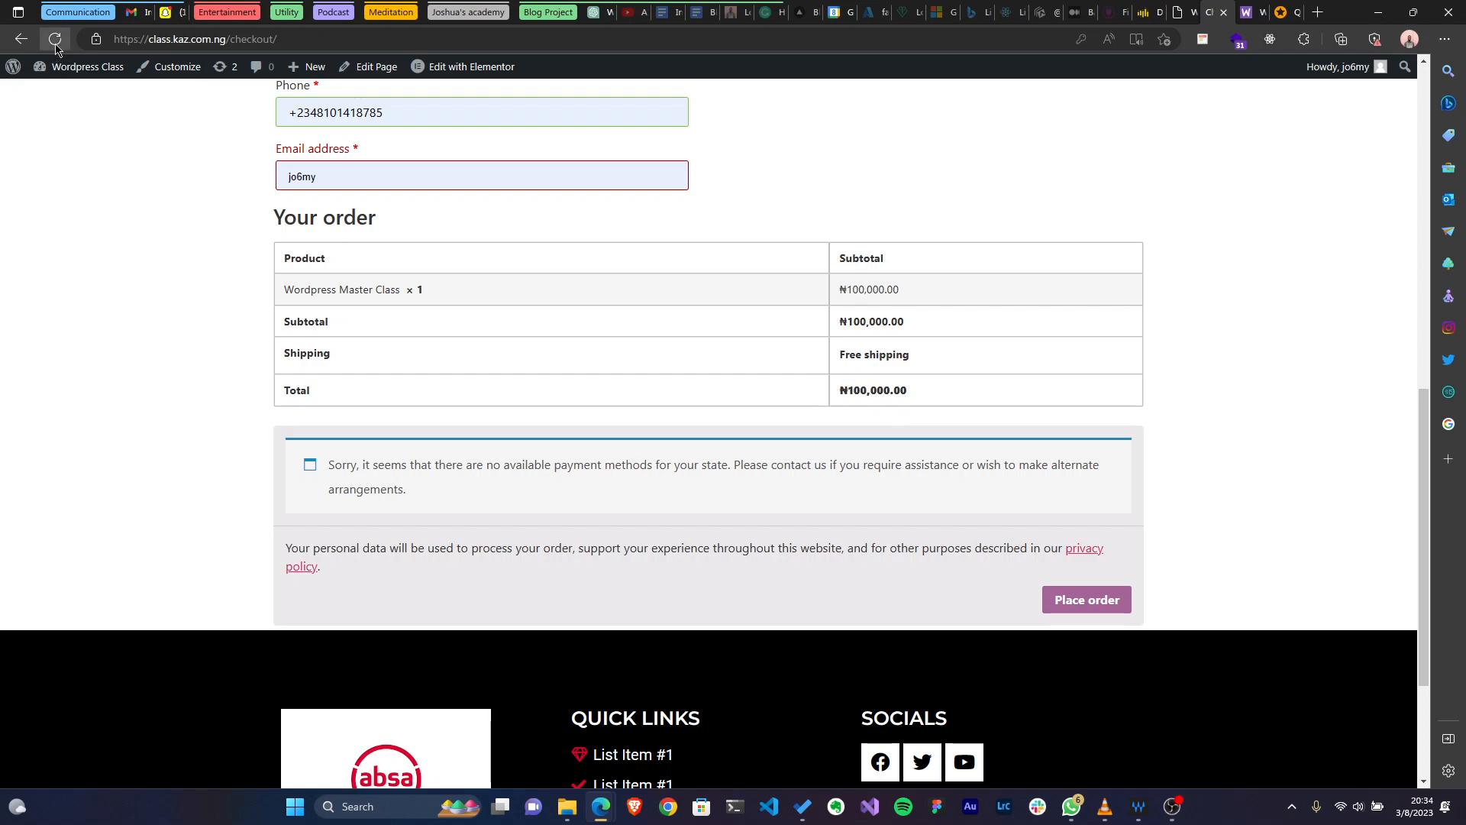
left_click(55, 39)
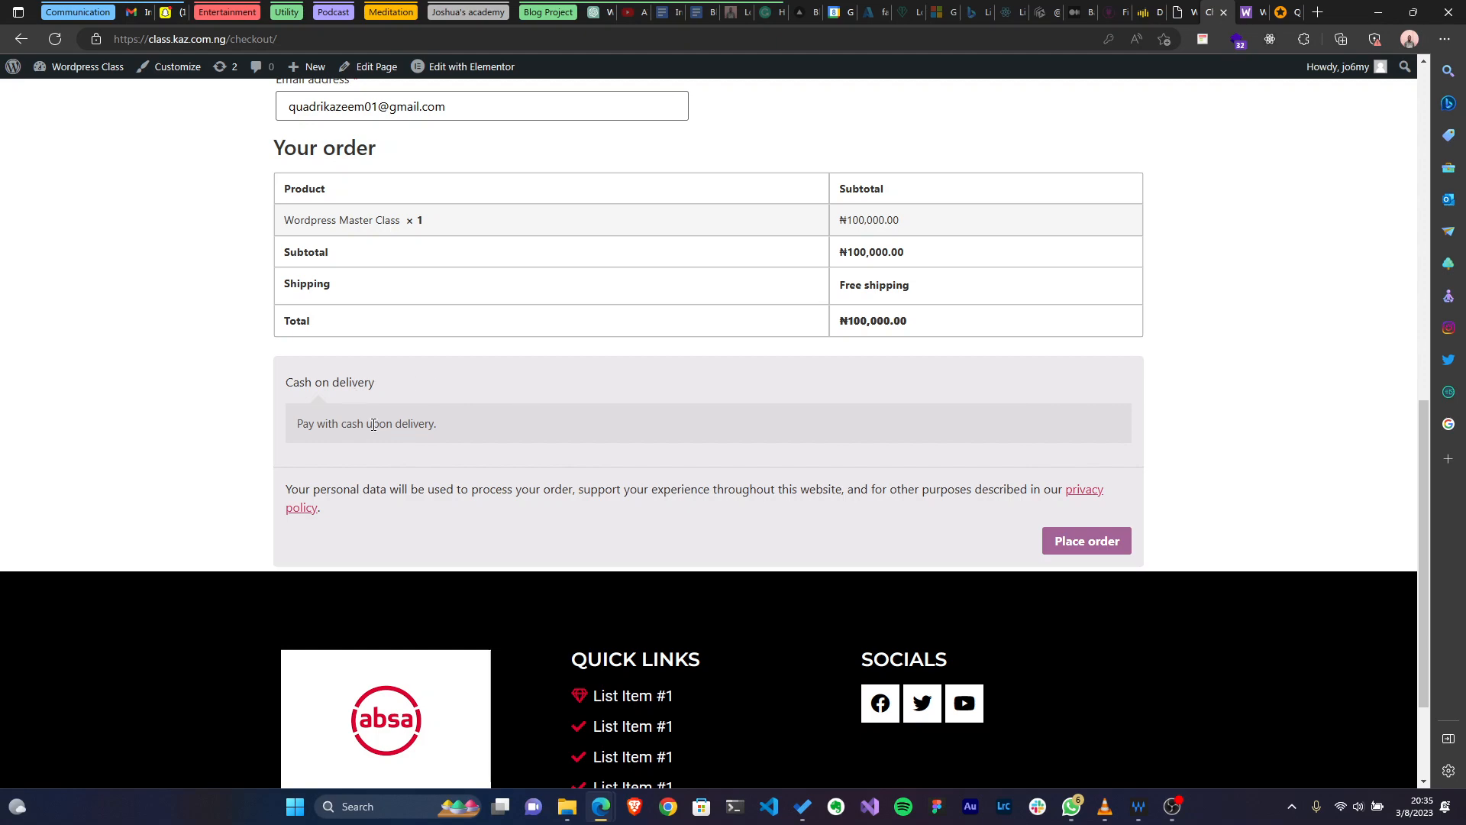
Try to place the cash on delivery order with the prefilled billing details.
scroll(965, 524, "up", 7)
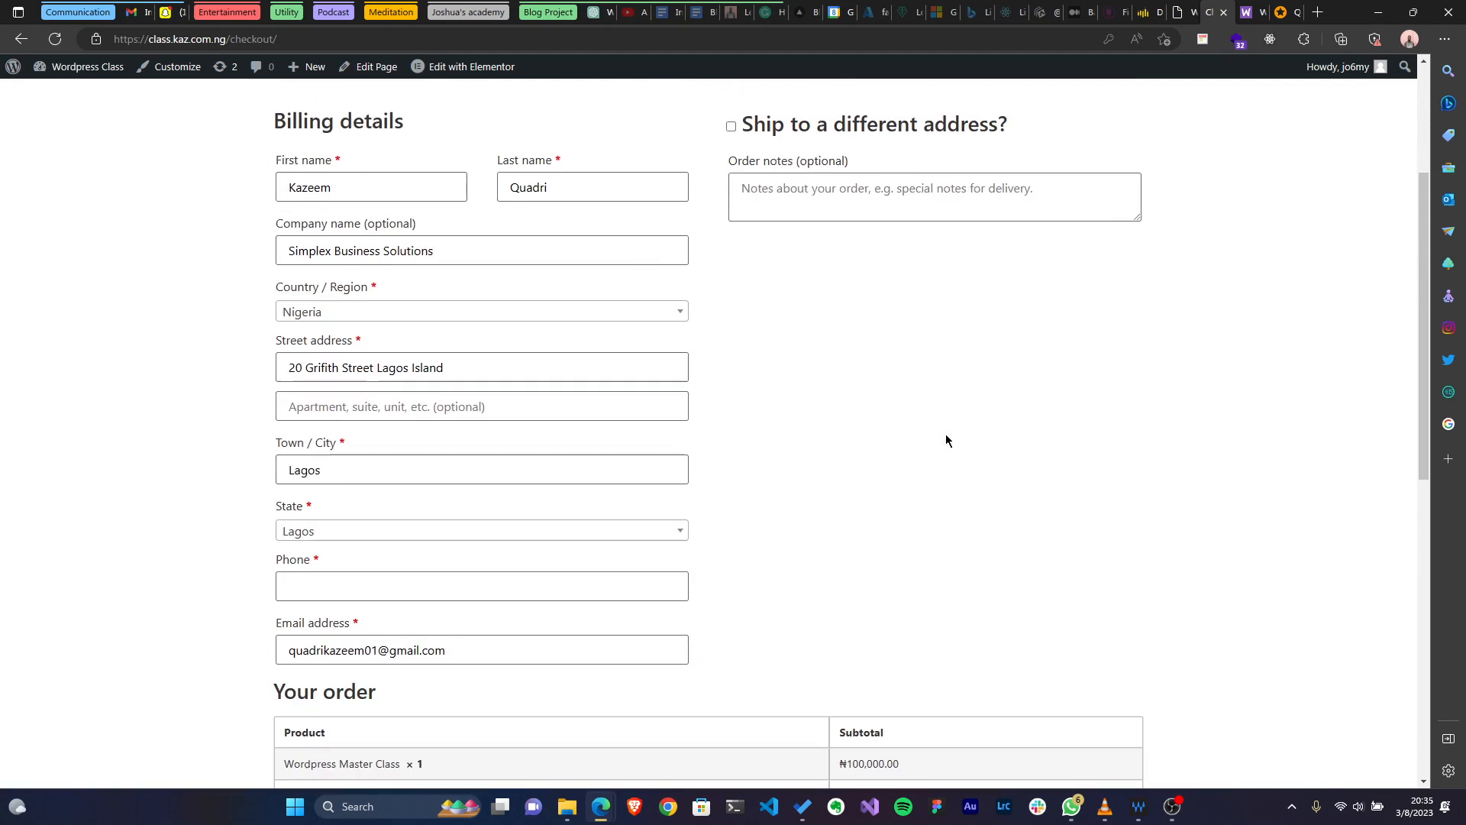
scroll(947, 439, "down", 9)
left_click(1071, 381)
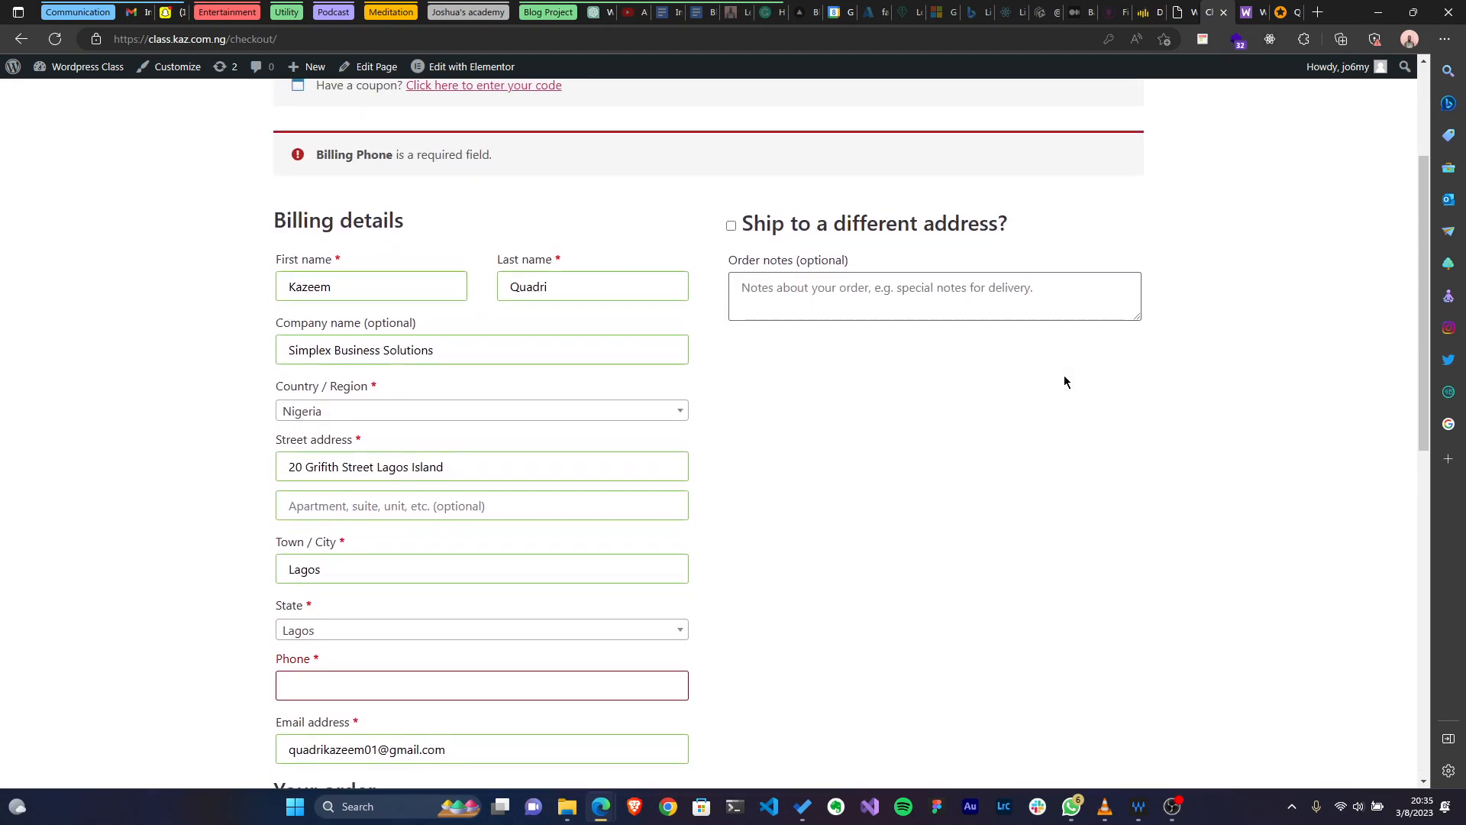
Fill in the required billing phone number, place the cash on delivery order and look over the order details.
scroll(681, 301, "down", 6)
scroll(396, 436, "up", 3)
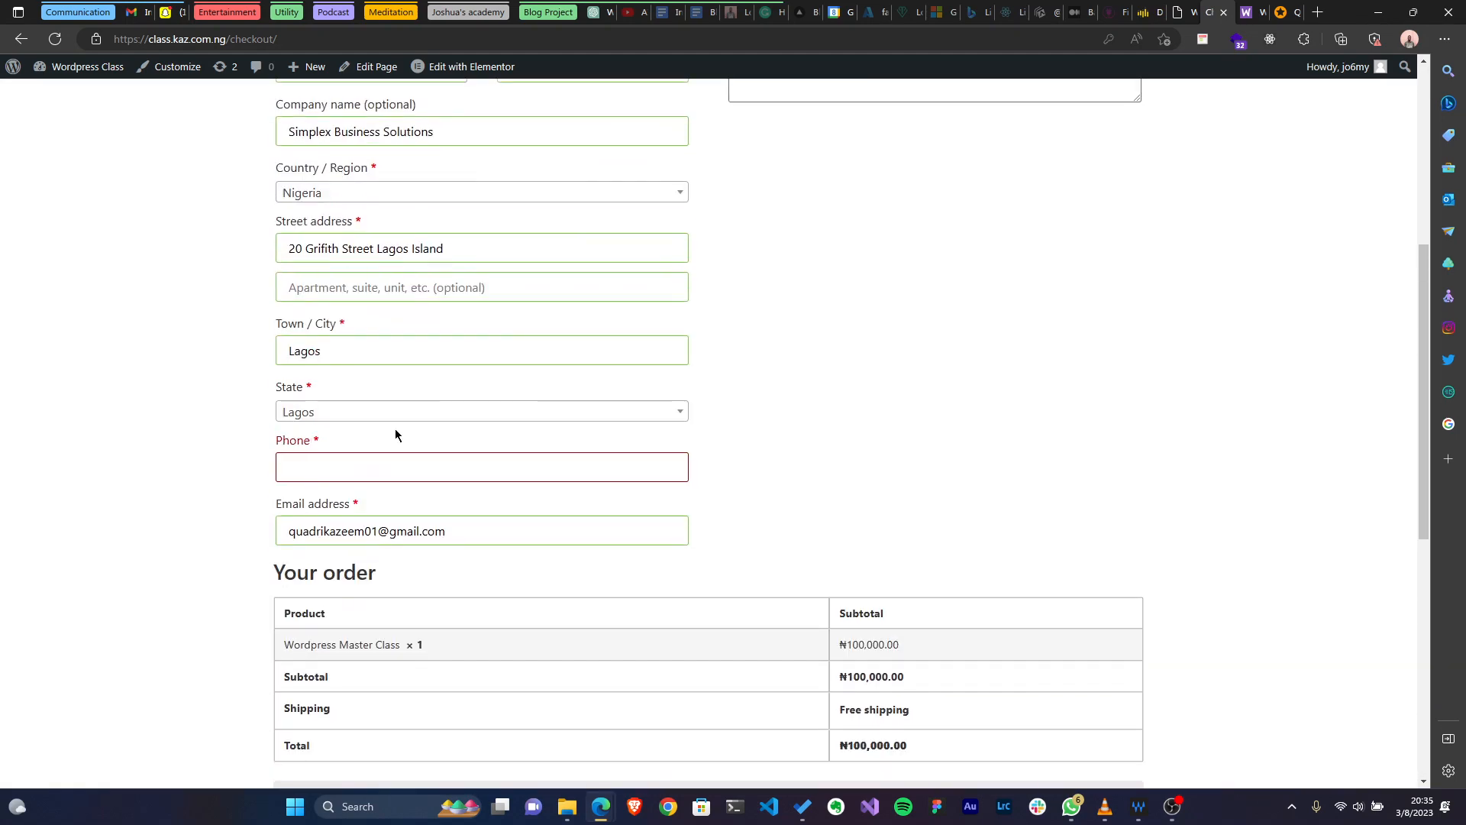
left_click(377, 470)
left_click(360, 539)
scroll(992, 520, "down", 6)
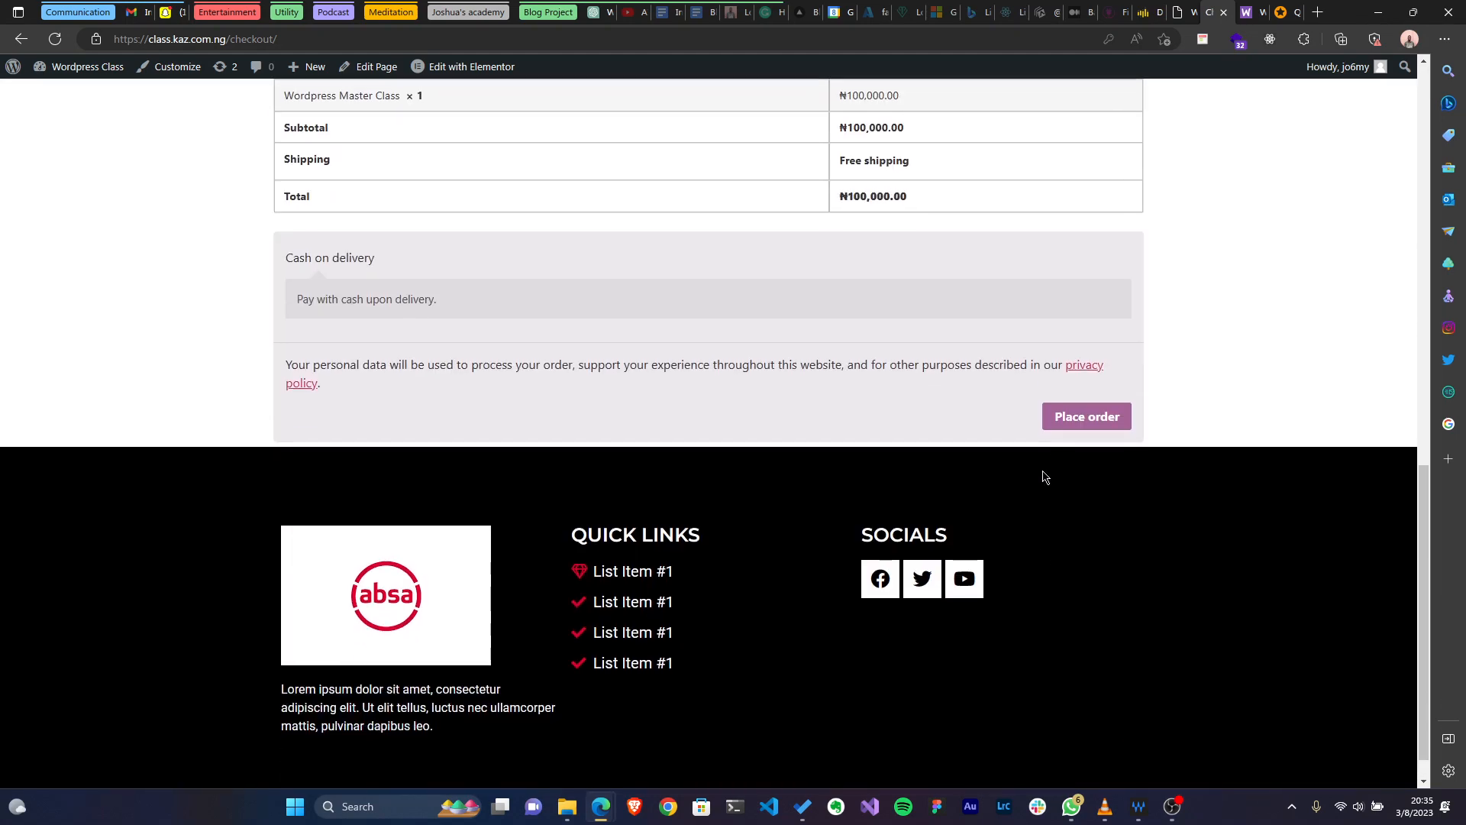
left_click(1068, 411)
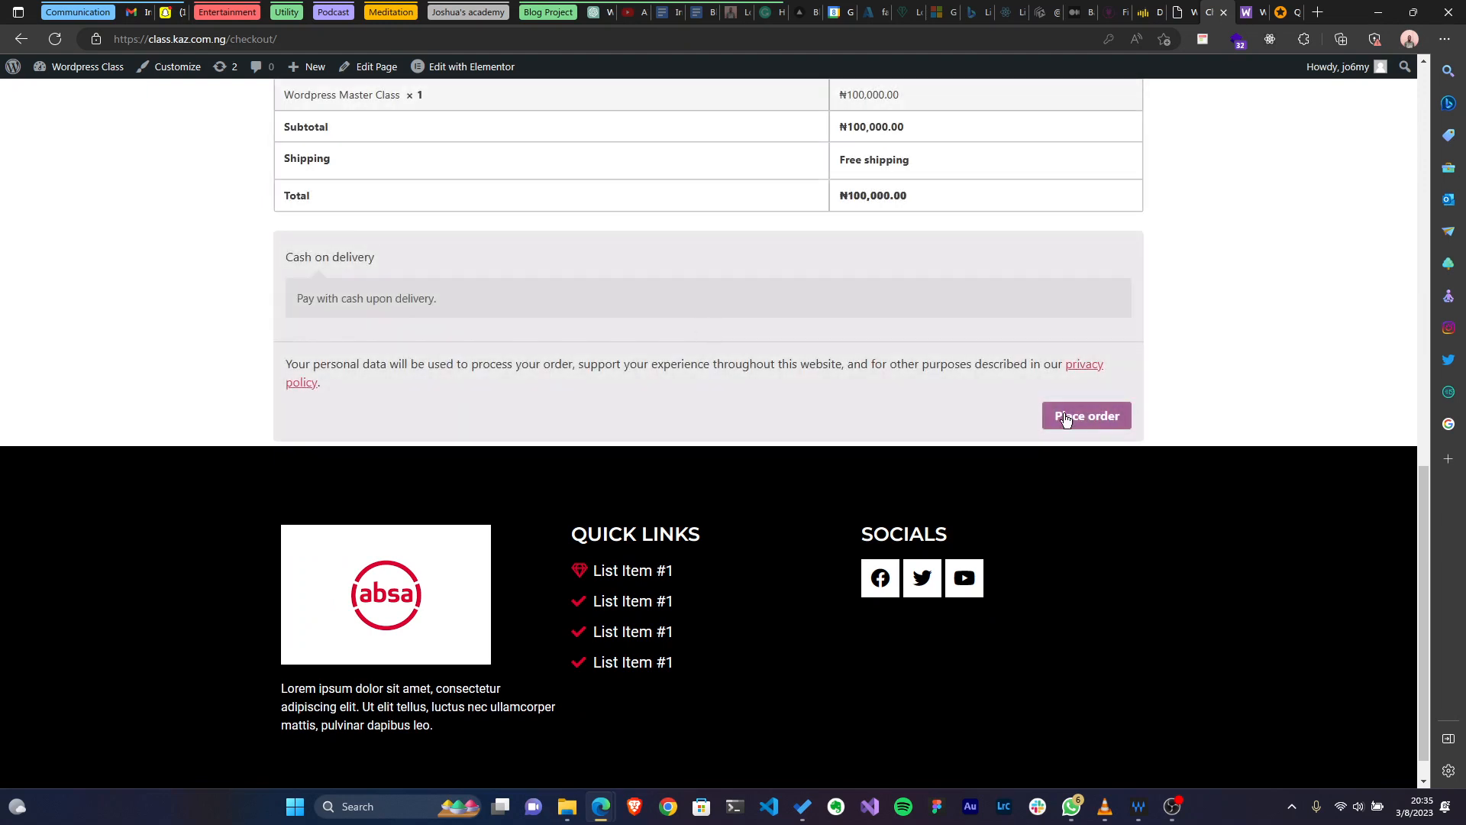
left_click(1064, 418)
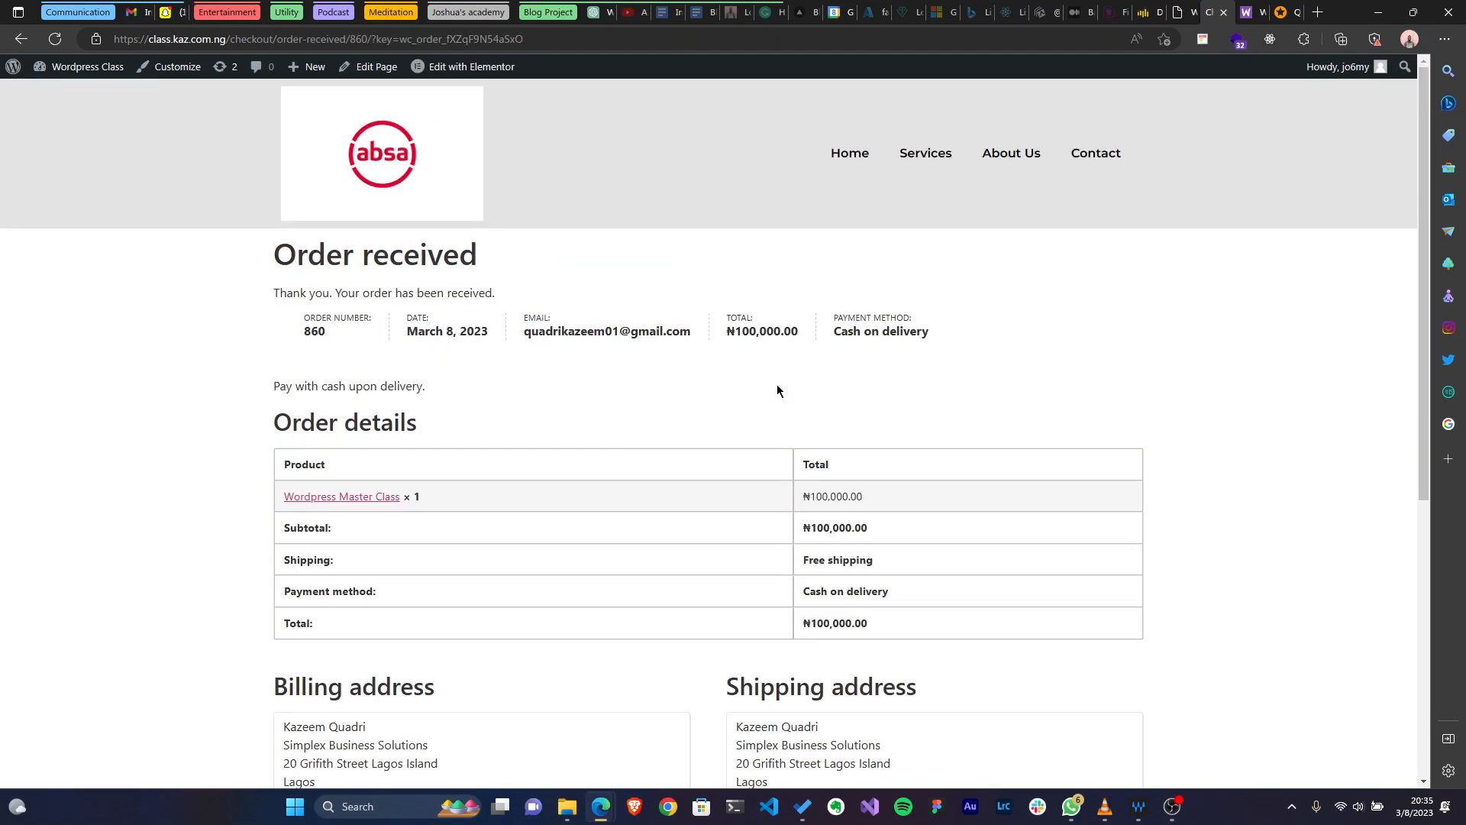
scroll(777, 390, "down", 3)
scroll(745, 364, "up", 3)
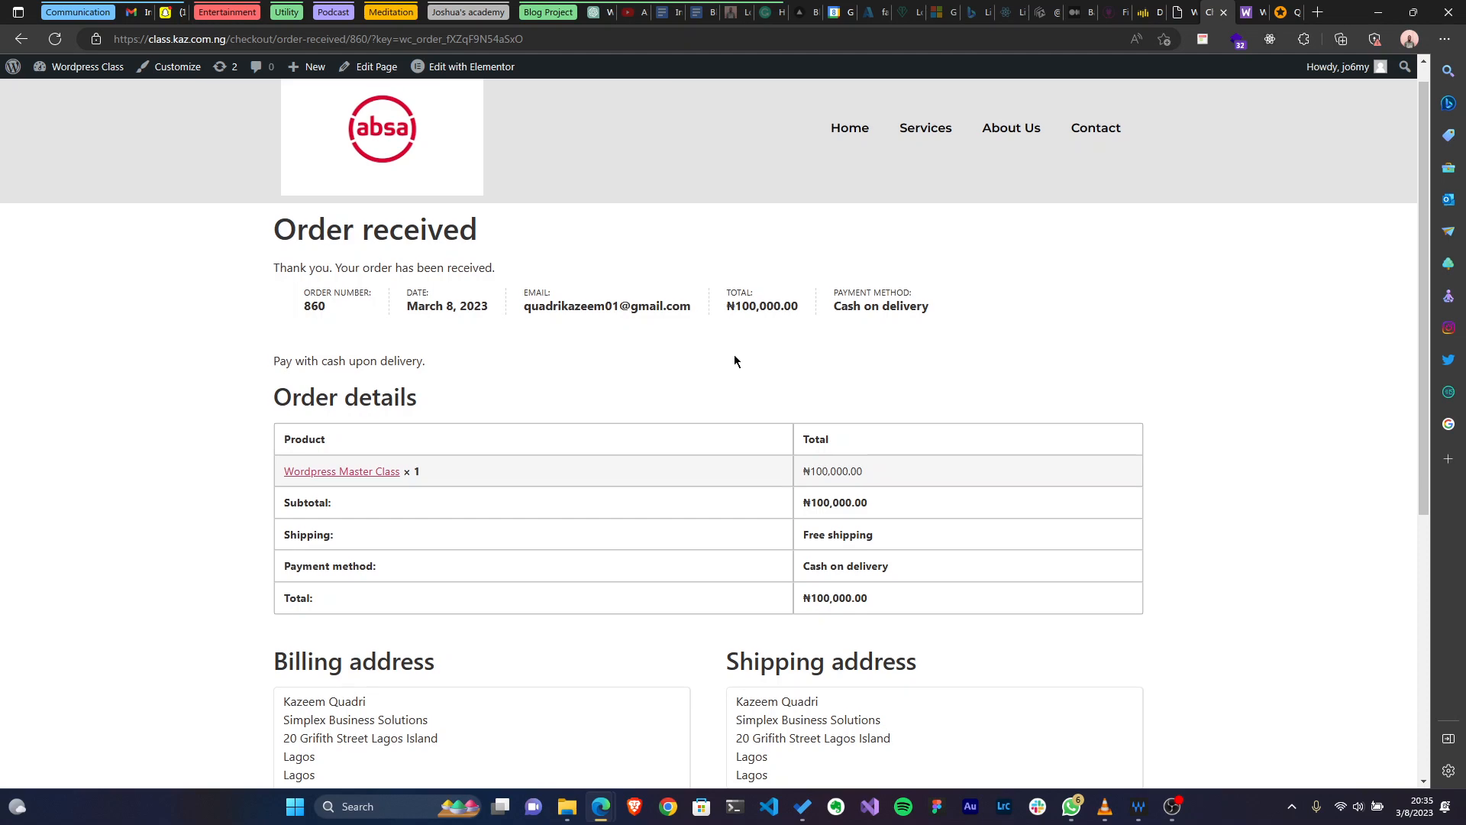